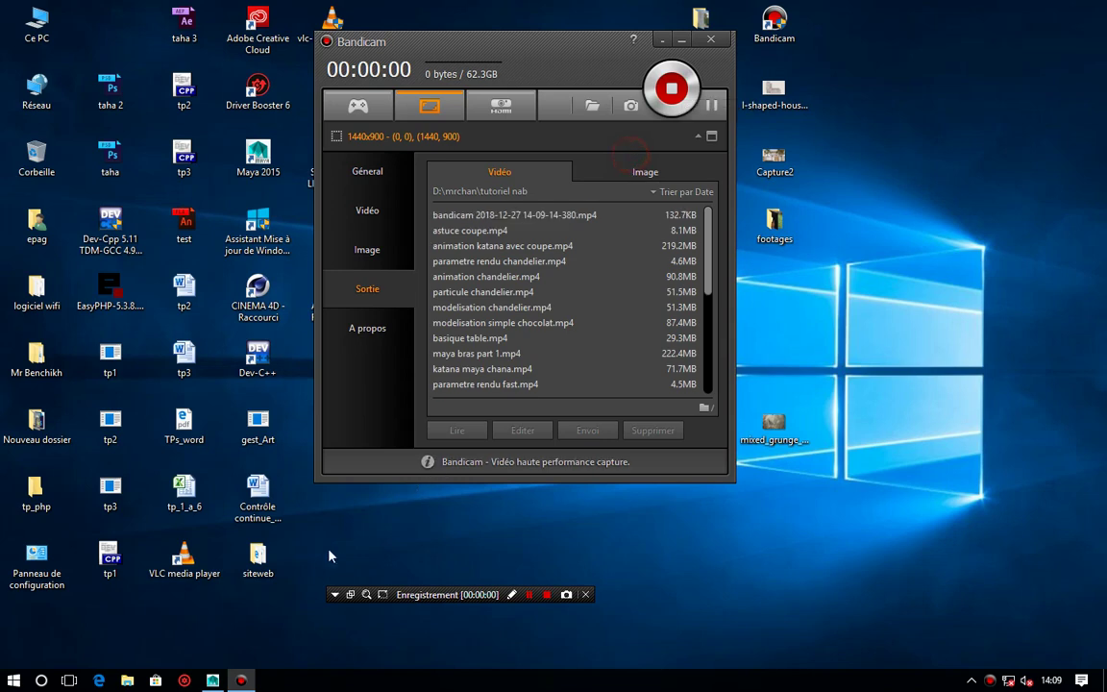
Start the Bandicam capture and switch to the Maya scene with the 23-axis cylinder.
{"action": "key", "text": "alt+Tab"}
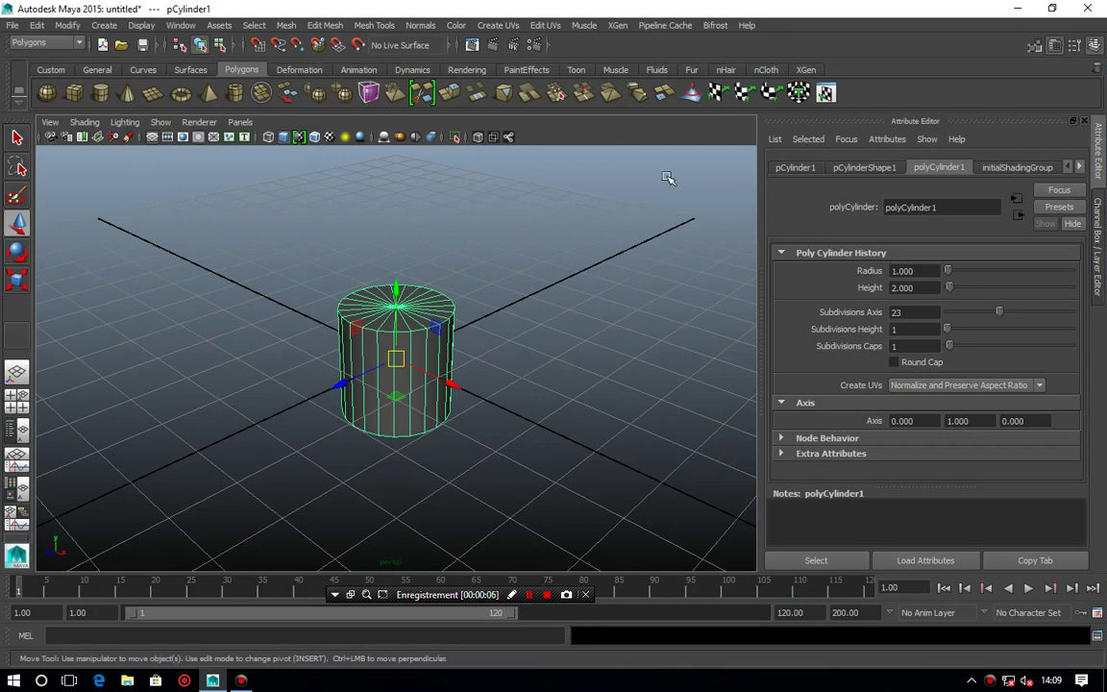
Stretch the cylinder taller along Y with the Scale tool.
{"action": "left_click", "coordinate": [17, 278]}
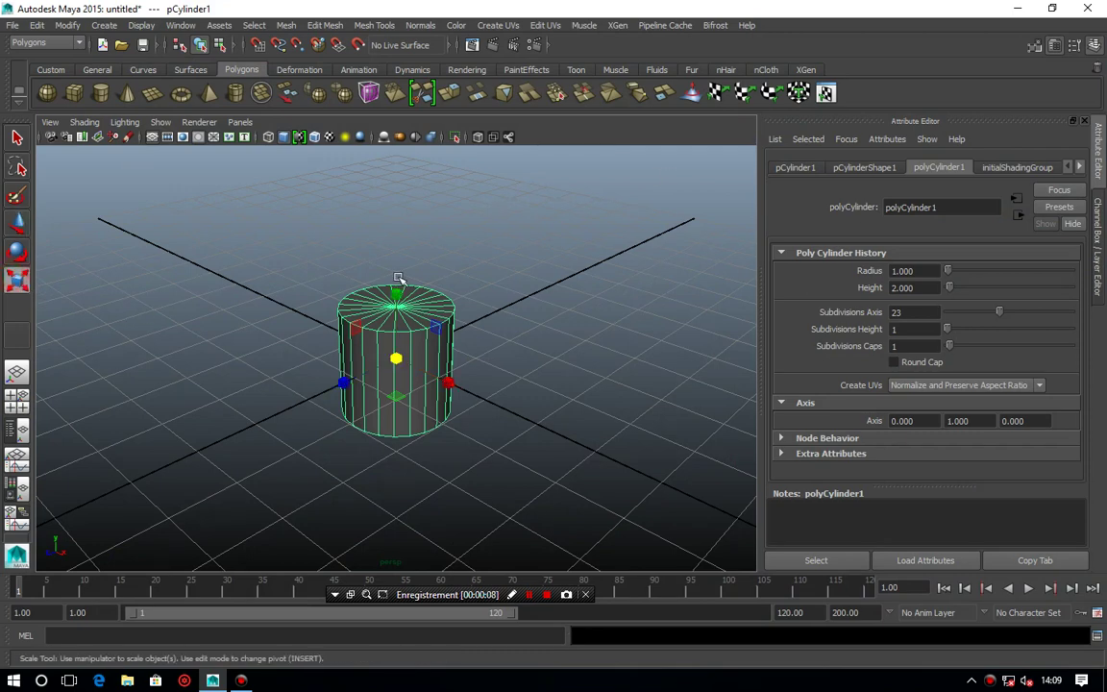
{"action": "left_click_drag", "start_coordinate": [399, 272], "coordinate": [395, 242]}
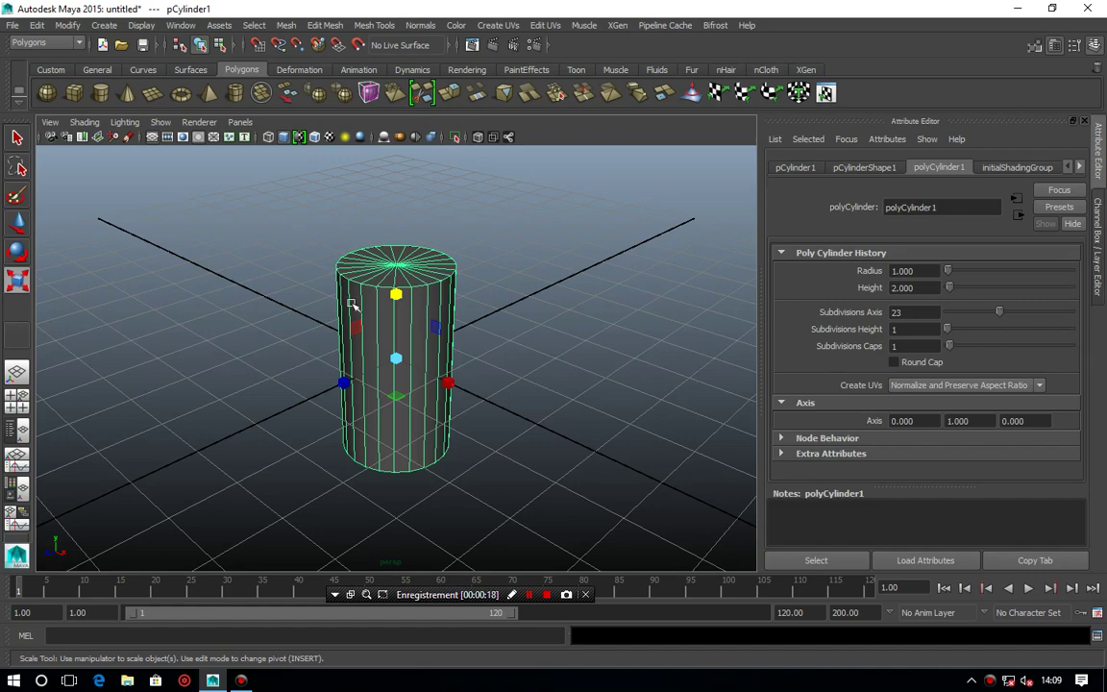
{"action": "left_click_drag", "start_coordinate": [459, 288], "coordinate": [501, 324], "text": "alt"}
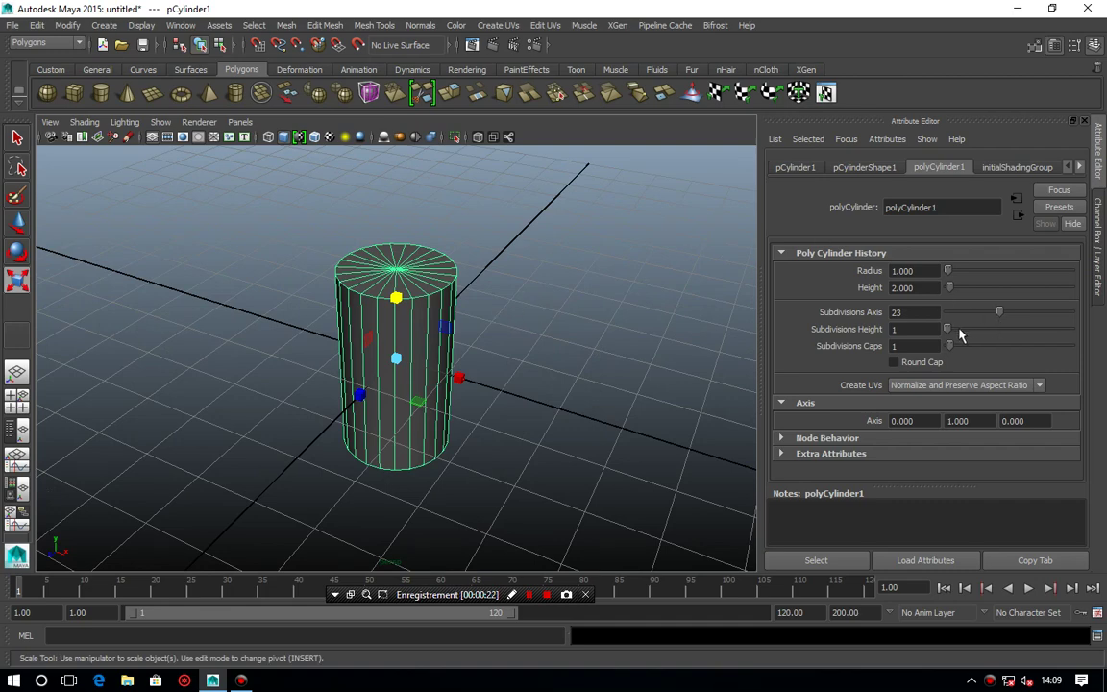
In polyCylinder1, set Subdivisions Height 8, enable Round Cap and set Subdivisions Caps 1.
{"action": "left_click_drag", "start_coordinate": [950, 332], "coordinate": [959, 332]}
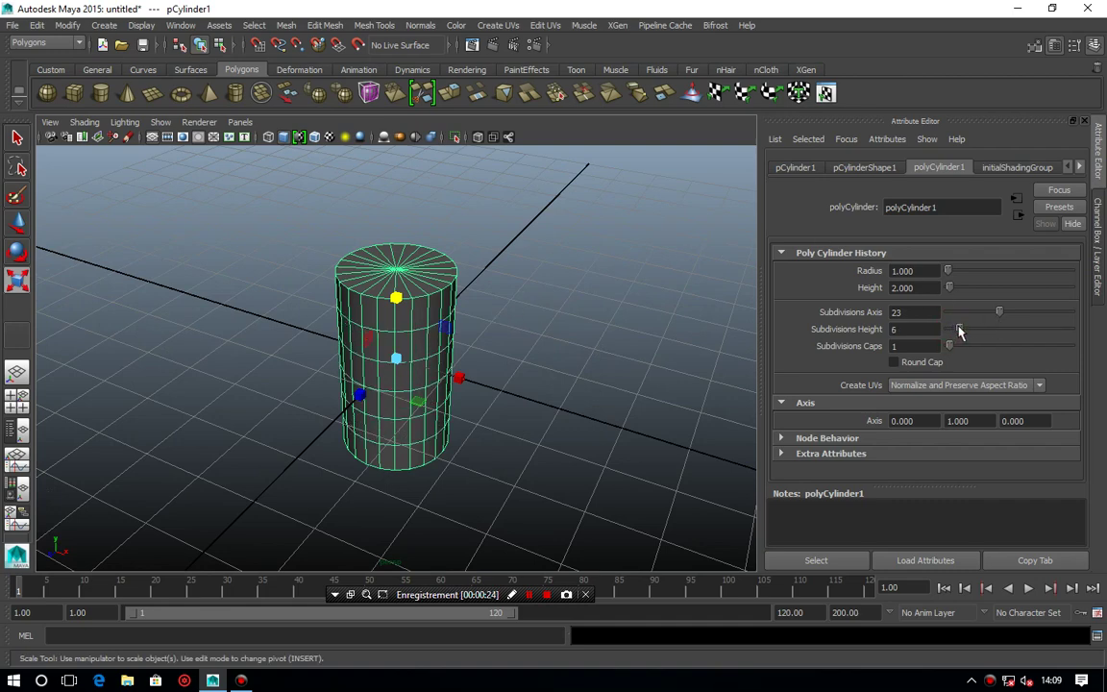
{"action": "left_click_drag", "start_coordinate": [958, 330], "coordinate": [966, 331]}
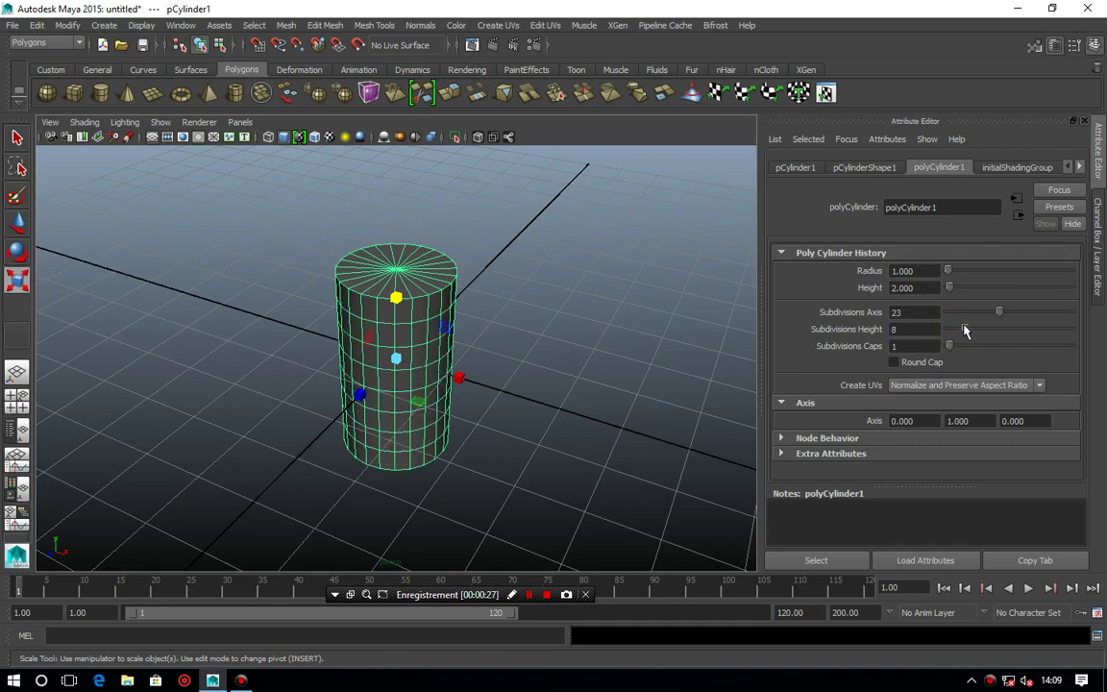
{"action": "mouse_move", "coordinate": [613, 348]}
{"action": "left_mouse_down", "text": "alt"}
{"action": "mouse_move", "coordinate": [601, 343]}
{"action": "mouse_move", "coordinate": [596, 290]}
{"action": "mouse_move", "coordinate": [596, 316]}
{"action": "left_mouse_up", "text": "alt"}
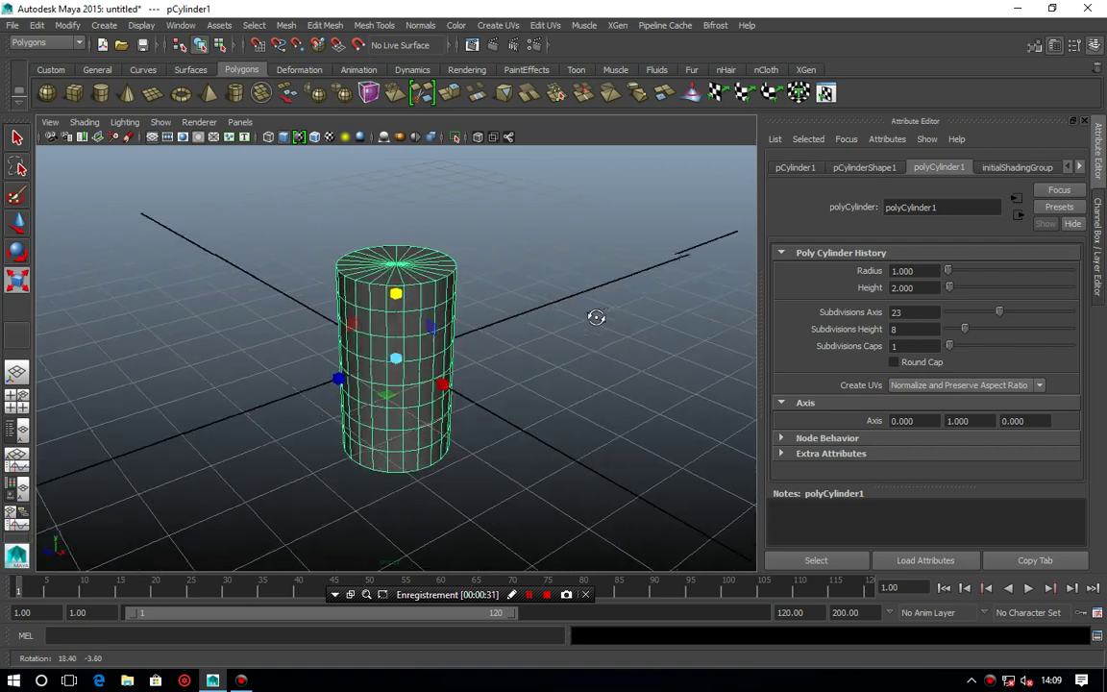
{"action": "left_click_drag", "start_coordinate": [951, 347], "coordinate": [957, 351]}
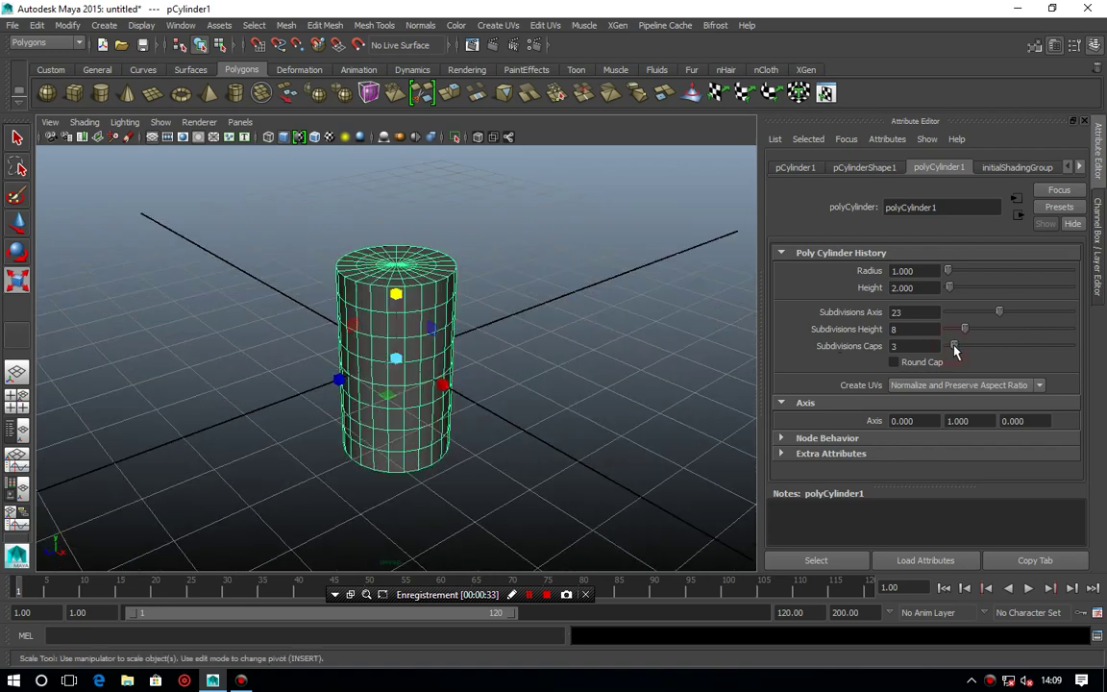
{"action": "left_click", "coordinate": [893, 363]}
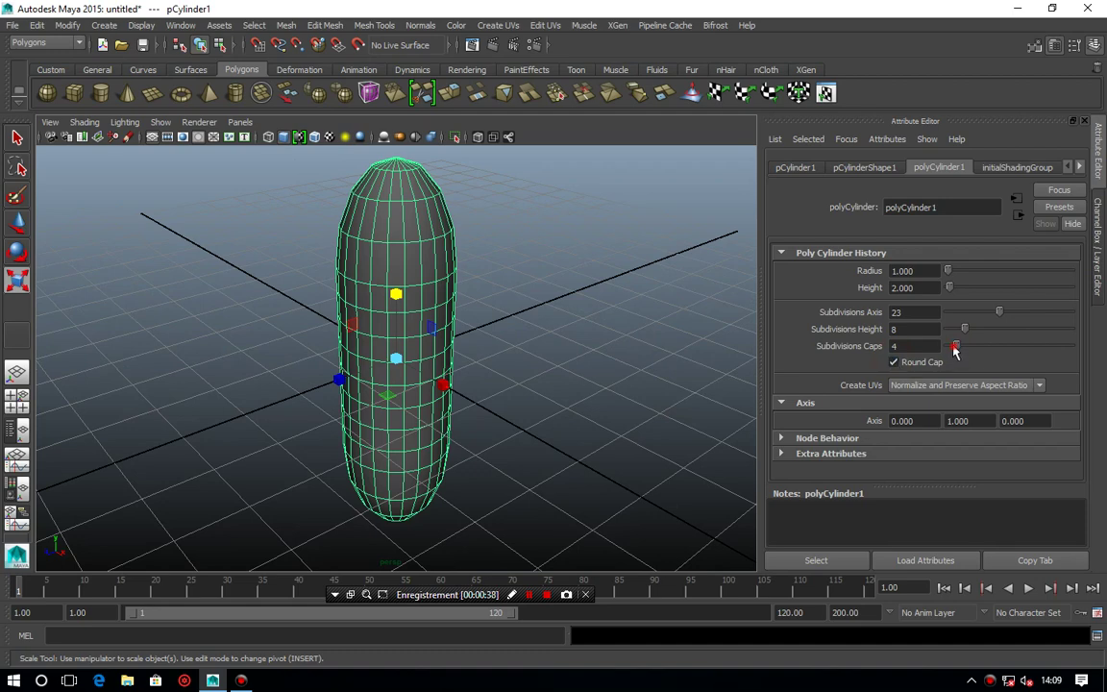
{"action": "mouse_move", "coordinate": [955, 347]}
{"action": "left_mouse_down"}
{"action": "mouse_move", "coordinate": [944, 355]}
{"action": "mouse_move", "coordinate": [953, 347]}
{"action": "left_mouse_up"}
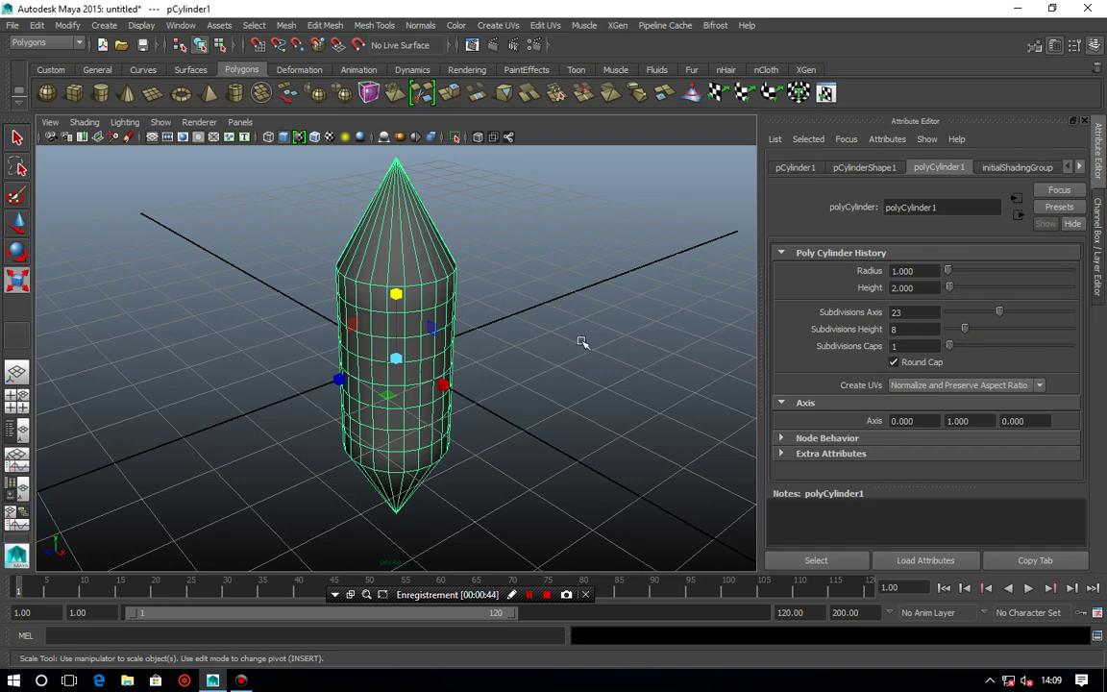
{"action": "left_click_drag", "start_coordinate": [582, 342], "coordinate": [556, 293], "text": "alt"}
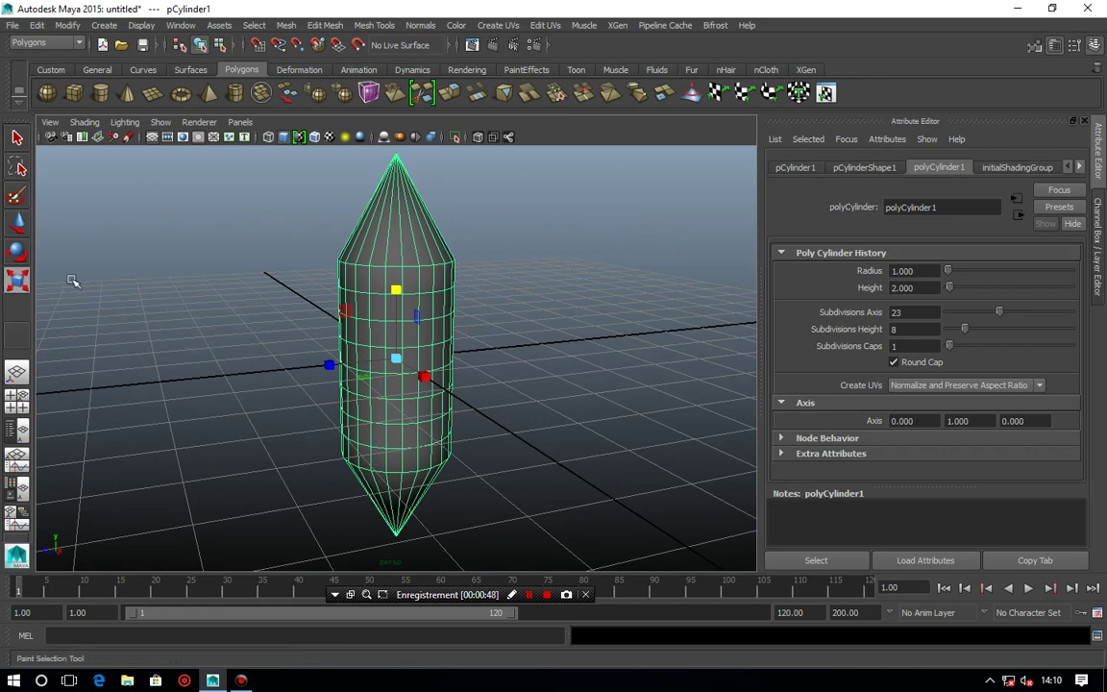
In vertex mode, select the top and bottom tip vertices in front view and scale them flat.
{"action": "right_click", "coordinate": [412, 261]}
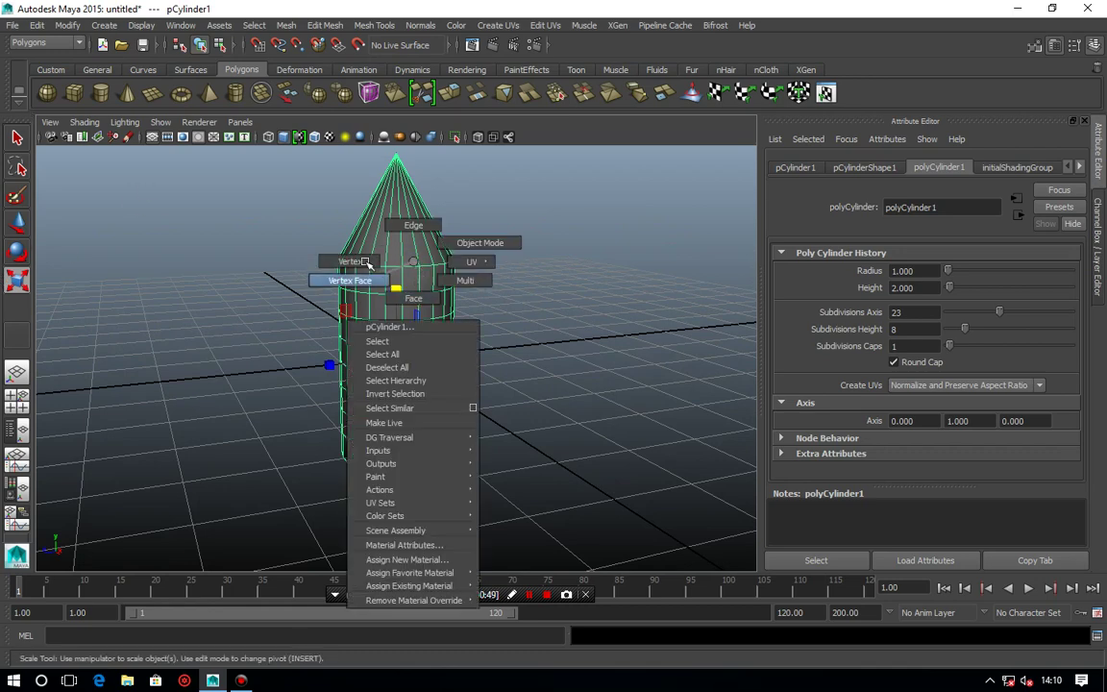
{"action": "left_click", "coordinate": [365, 261]}
{"action": "key", "text": "space"}
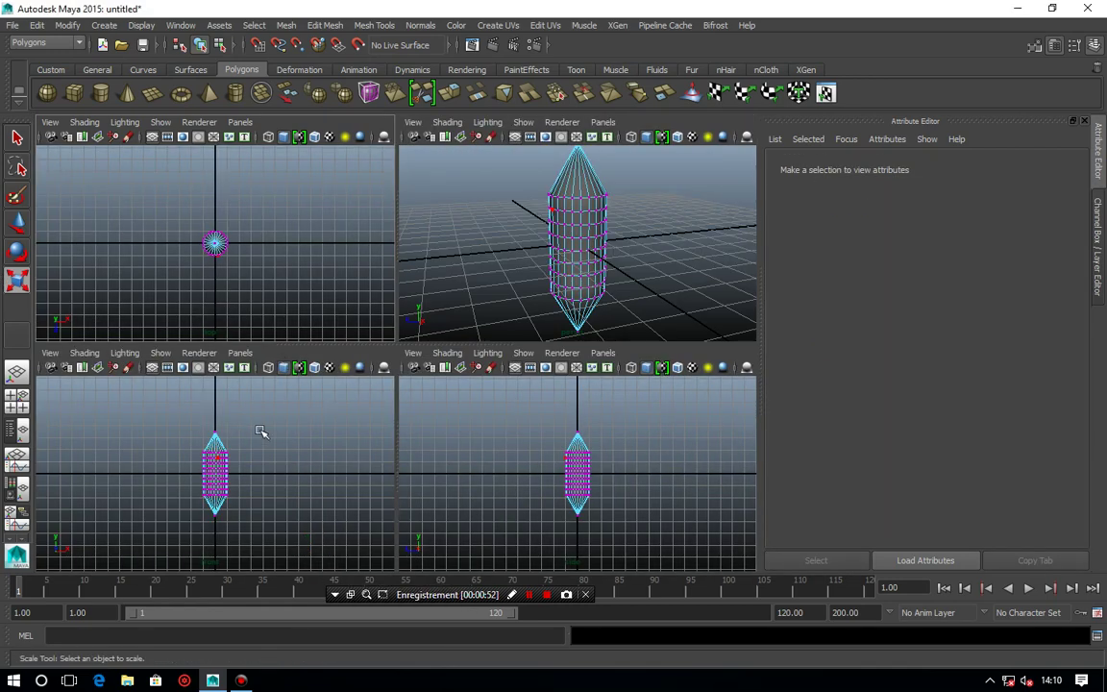
{"action": "key", "text": "space"}
{"action": "left_click_drag", "start_coordinate": [337, 240], "coordinate": [438, 292]}
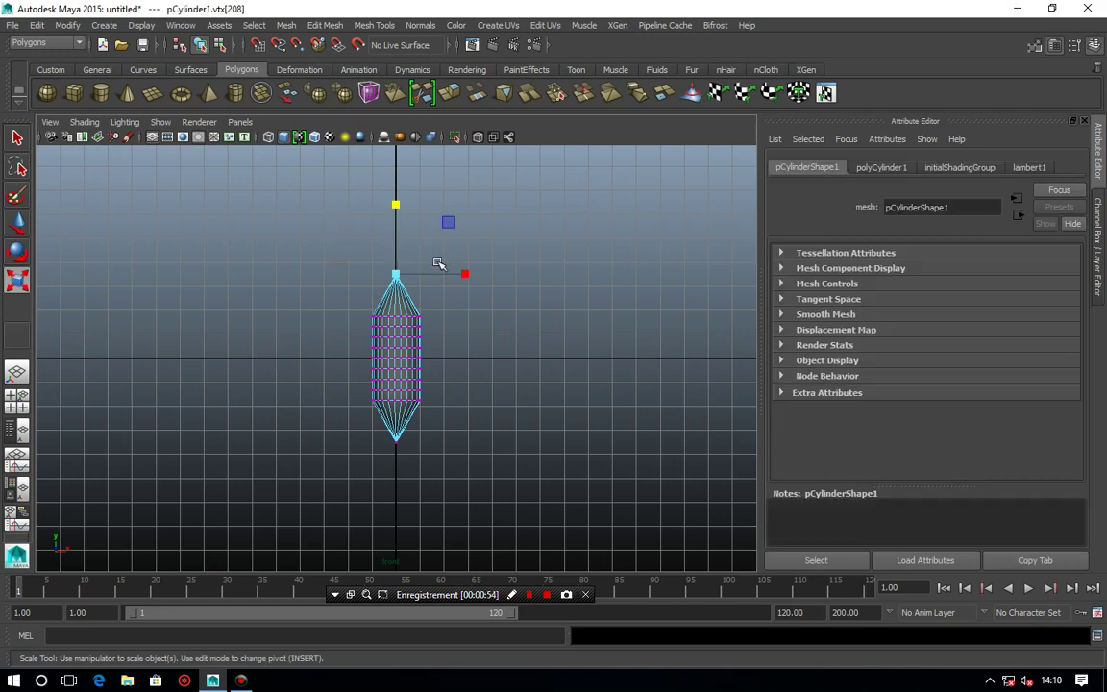
{"action": "mouse_move", "coordinate": [468, 435]}
{"action": "left_mouse_down"}
{"action": "mouse_move", "coordinate": [349, 487]}
{"action": "mouse_move", "coordinate": [349, 471]}
{"action": "left_mouse_up"}
{"action": "left_click_drag", "start_coordinate": [338, 229], "coordinate": [439, 289], "text": "shift"}
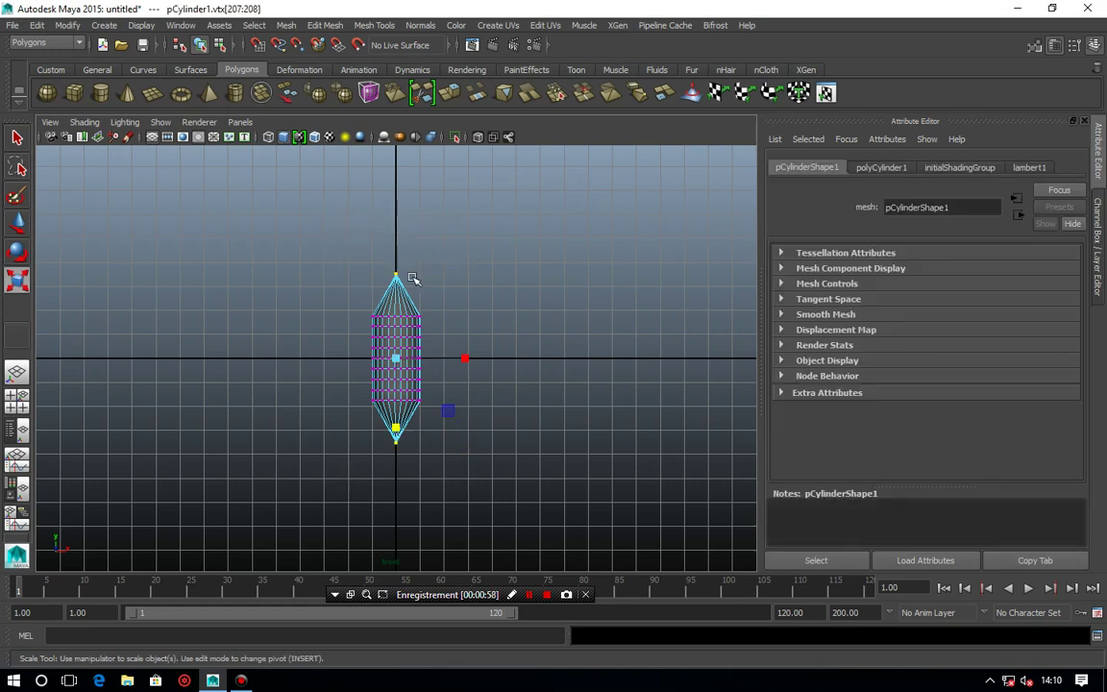
{"action": "scroll", "coordinate": [420, 363], "scroll_direction": "up", "scroll_amount": 1}
{"action": "mouse_move", "coordinate": [396, 359]}
{"action": "left_mouse_down"}
{"action": "mouse_move", "coordinate": [411, 354]}
{"action": "mouse_move", "coordinate": [338, 397]}
{"action": "left_mouse_up"}
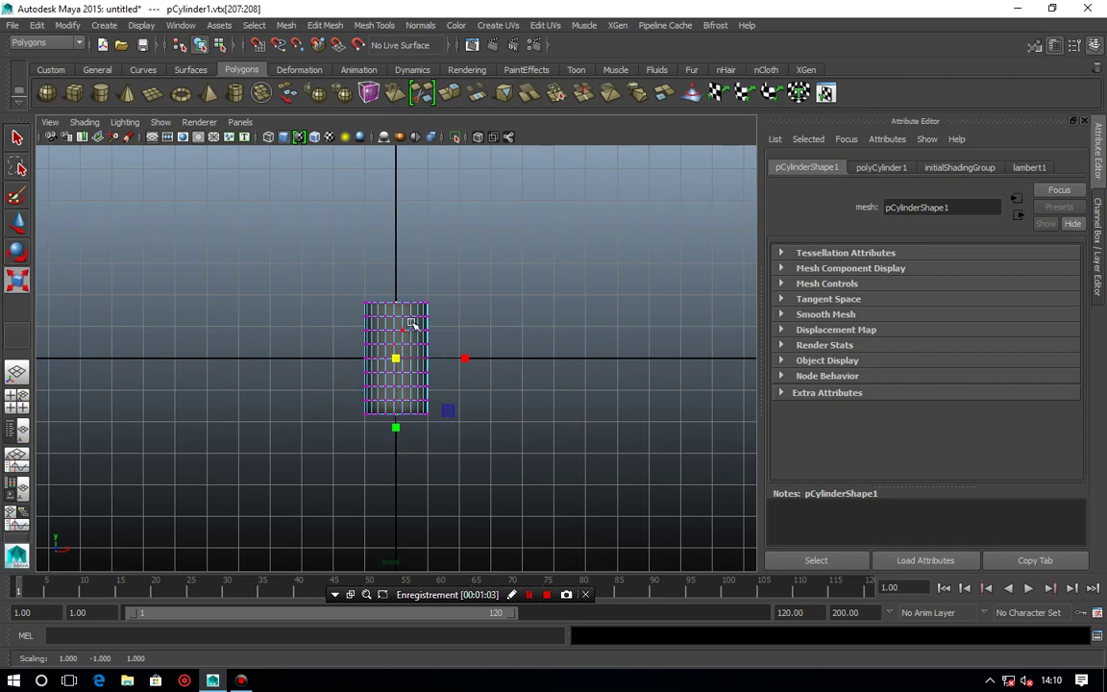
{"action": "scroll", "coordinate": [440, 358], "scroll_direction": "up", "scroll_amount": 1}
{"action": "scroll", "coordinate": [440, 358], "scroll_direction": "up", "scroll_amount": 1}
Select the middle vertex ring, try pinching it inward, then undo the pinch.
{"action": "left_click_drag", "start_coordinate": [305, 349], "coordinate": [551, 372]}
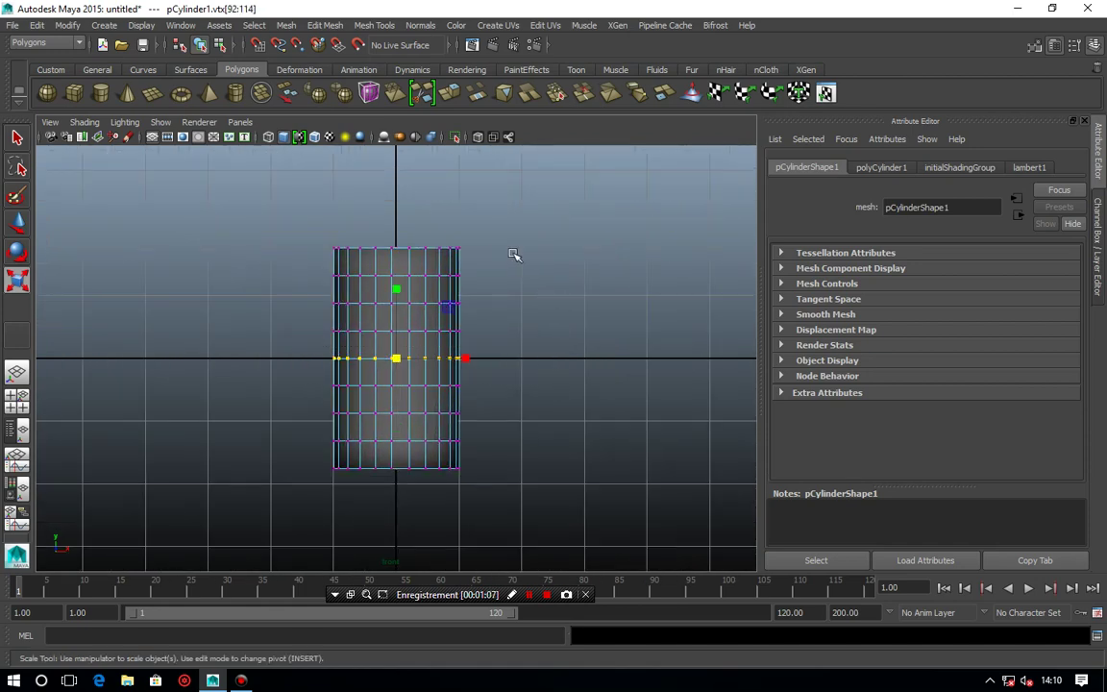
{"action": "key", "text": "space"}
{"action": "key", "text": "space"}
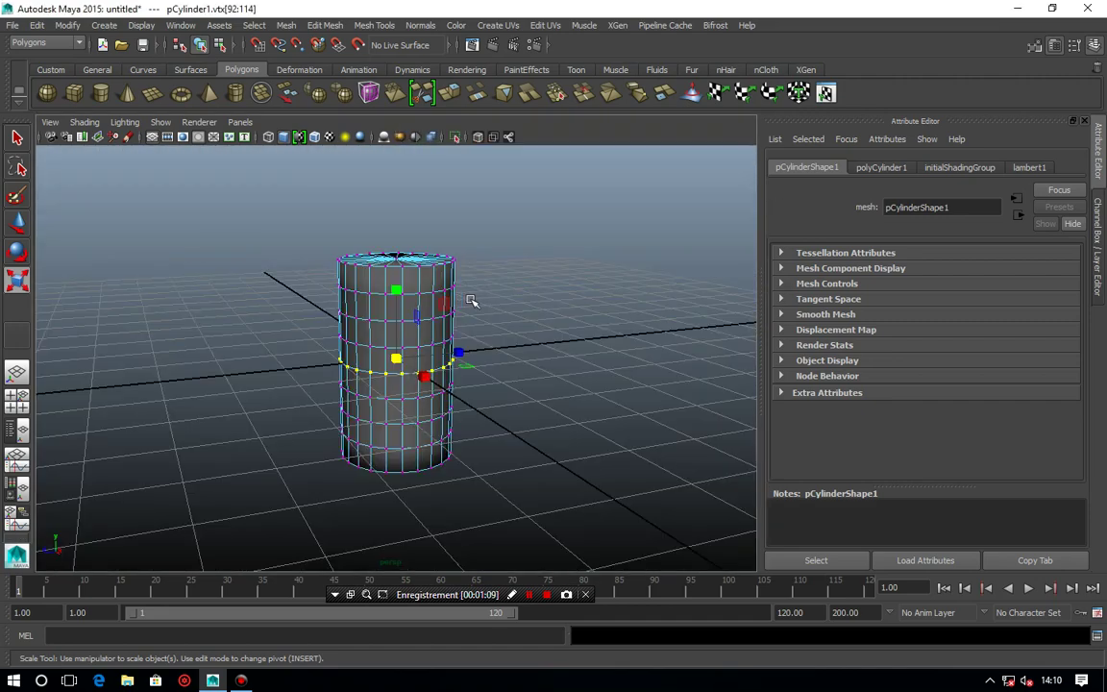
{"action": "mouse_move", "coordinate": [497, 302]}
{"action": "left_mouse_down", "text": "alt"}
{"action": "mouse_move", "coordinate": [449, 319]}
{"action": "mouse_move", "coordinate": [413, 284]}
{"action": "left_mouse_up", "text": "alt"}
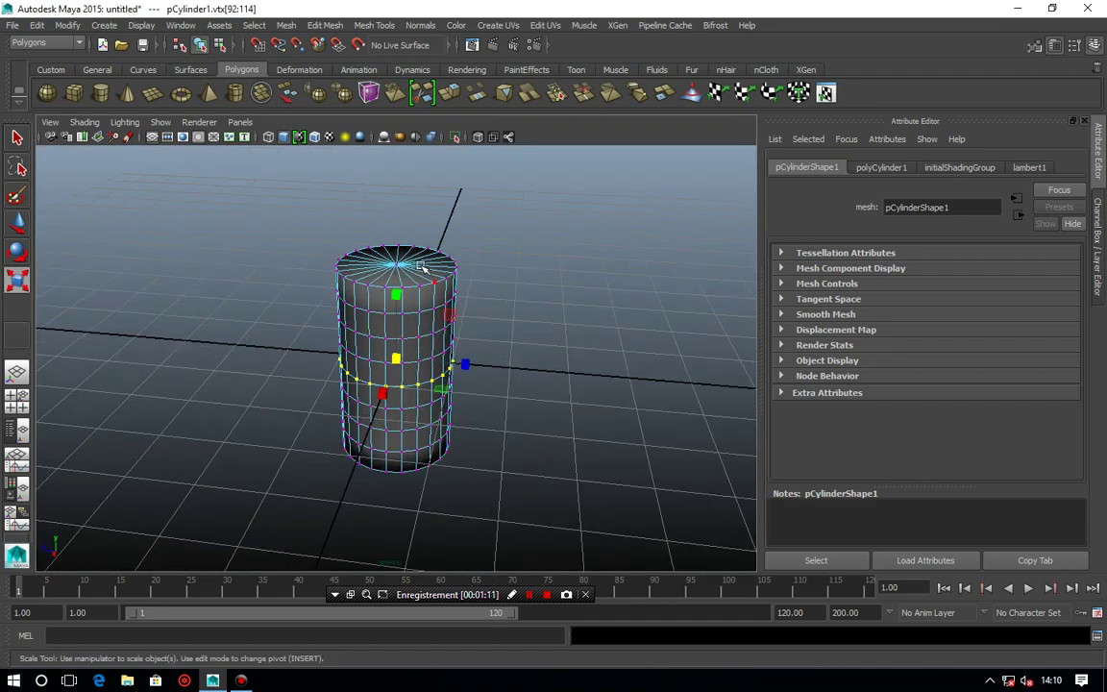
{"action": "left_click_drag", "start_coordinate": [402, 362], "coordinate": [392, 366]}
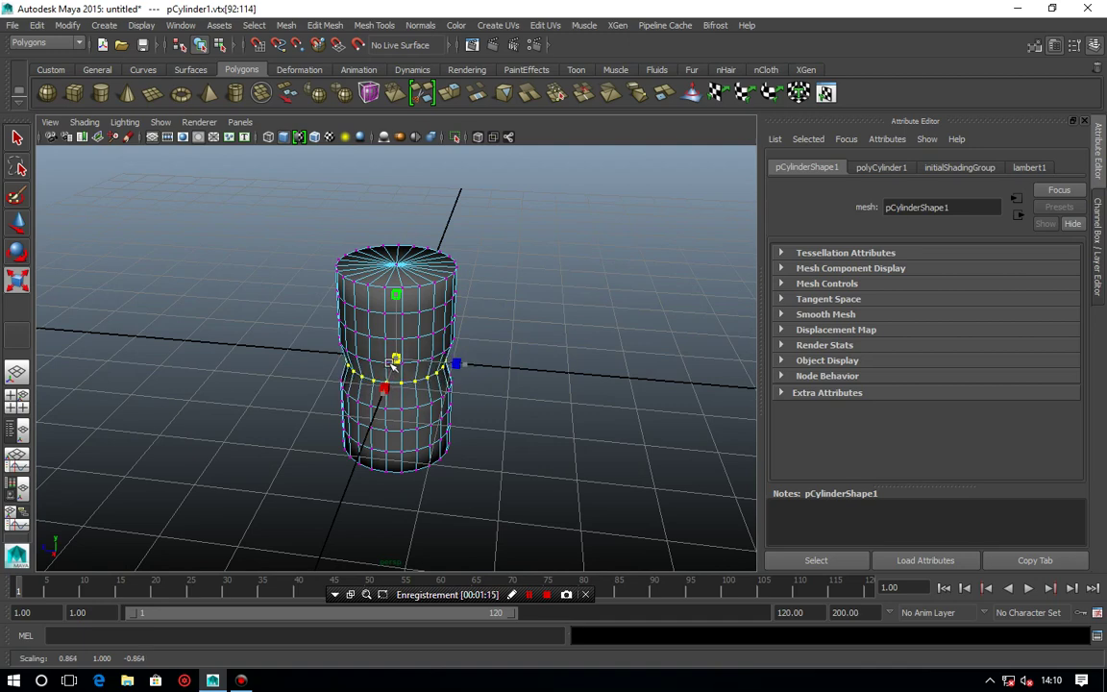
{"action": "left_click_drag", "start_coordinate": [392, 364], "coordinate": [391, 361]}
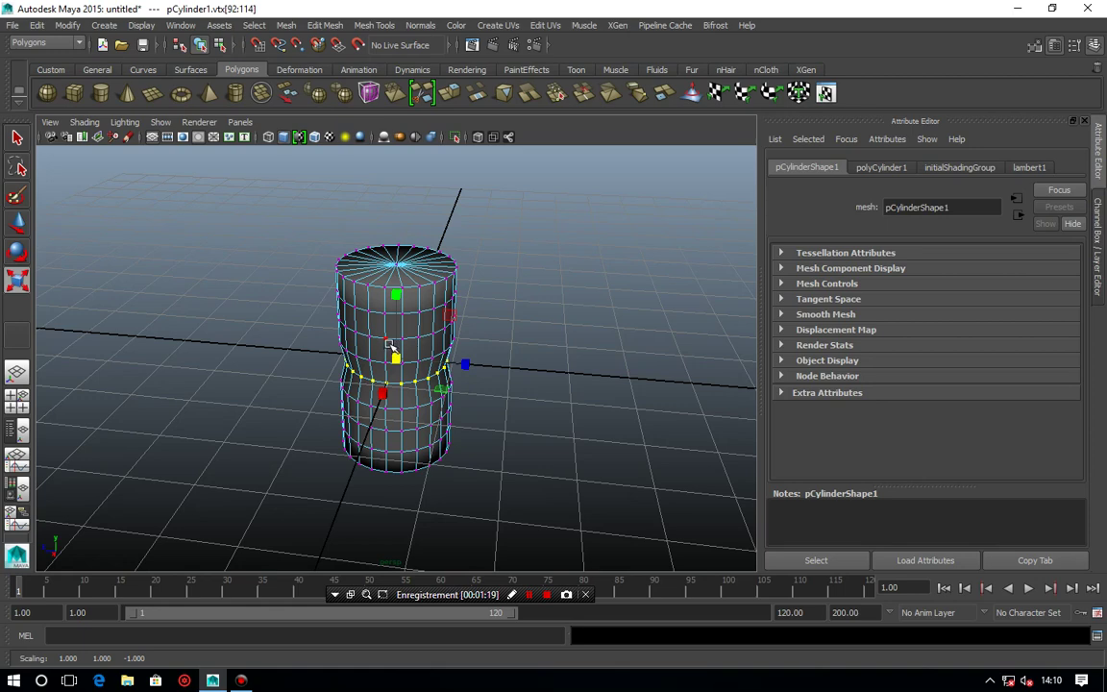
{"action": "key", "text": "ctrl+z"}
{"action": "key", "text": "space"}
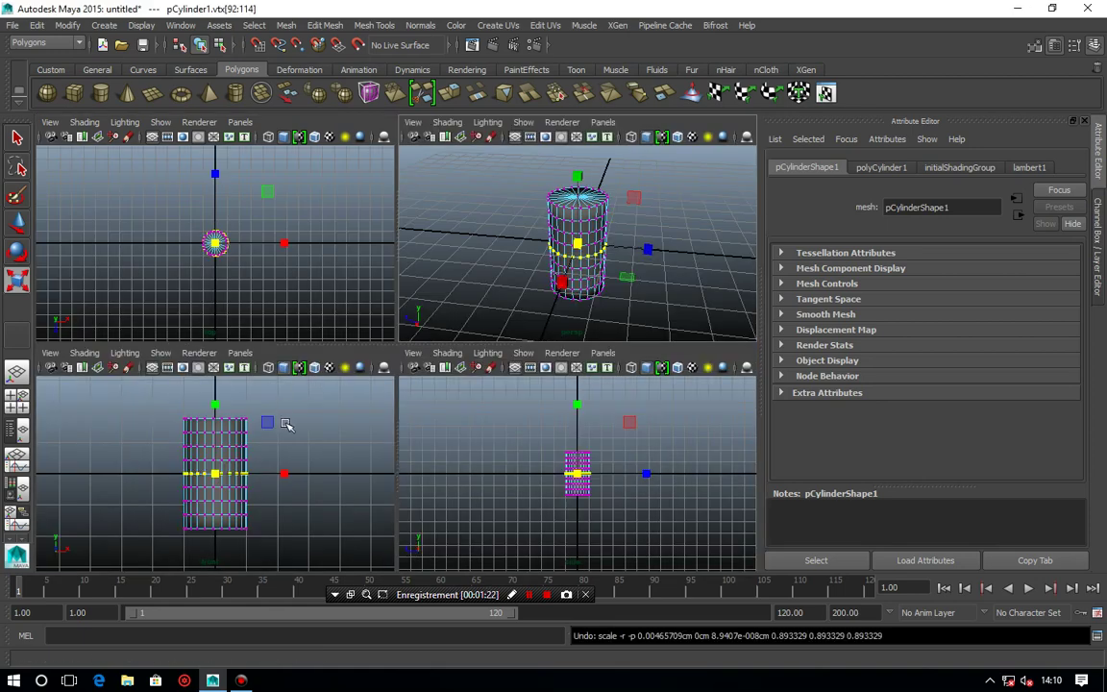
Add a second vertex ring to the selection, try scaling the rings outward, then undo.
{"action": "key", "text": "space"}
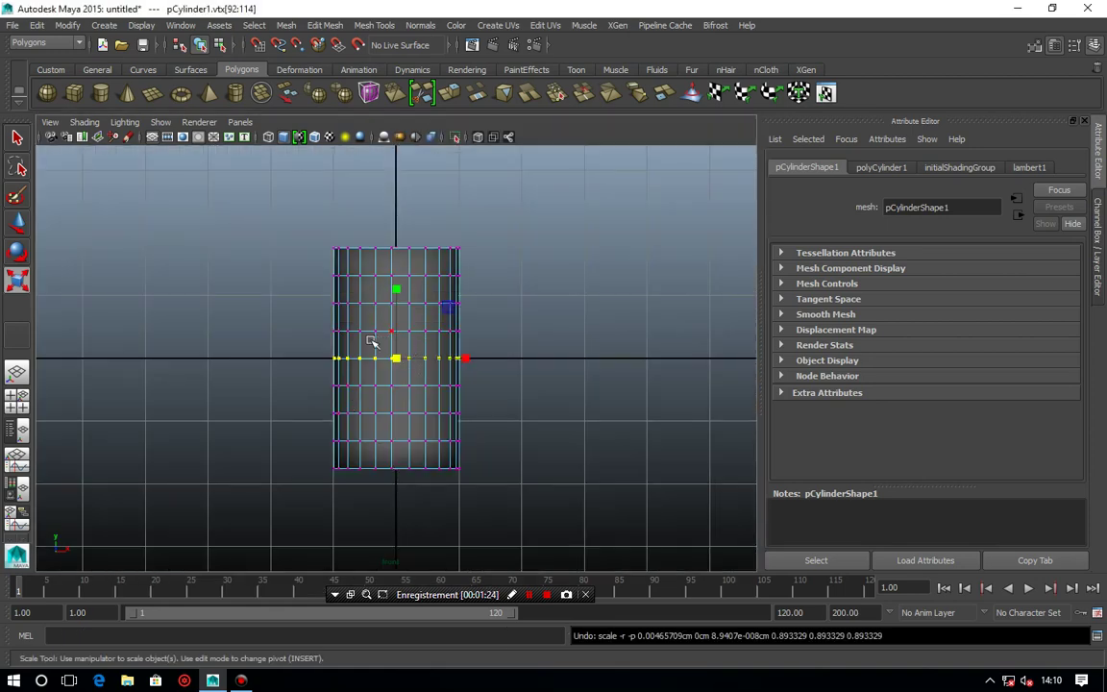
{"action": "left_click_drag", "start_coordinate": [288, 334], "coordinate": [515, 320], "text": "shift"}
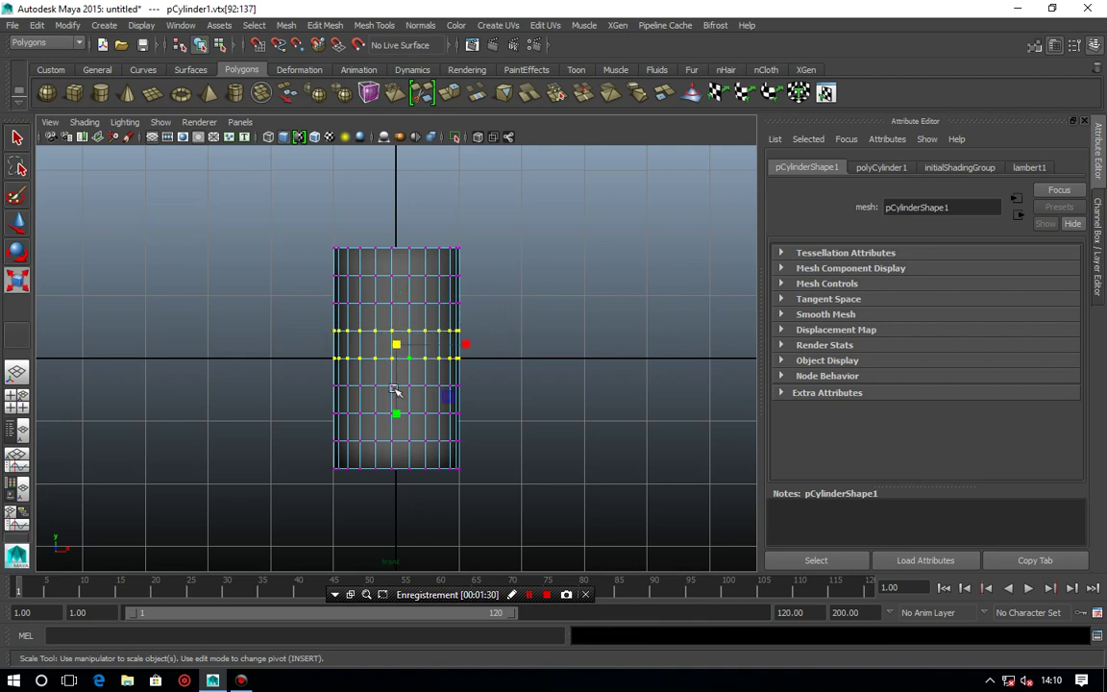
{"action": "key", "text": "space"}
{"action": "key", "text": "space"}
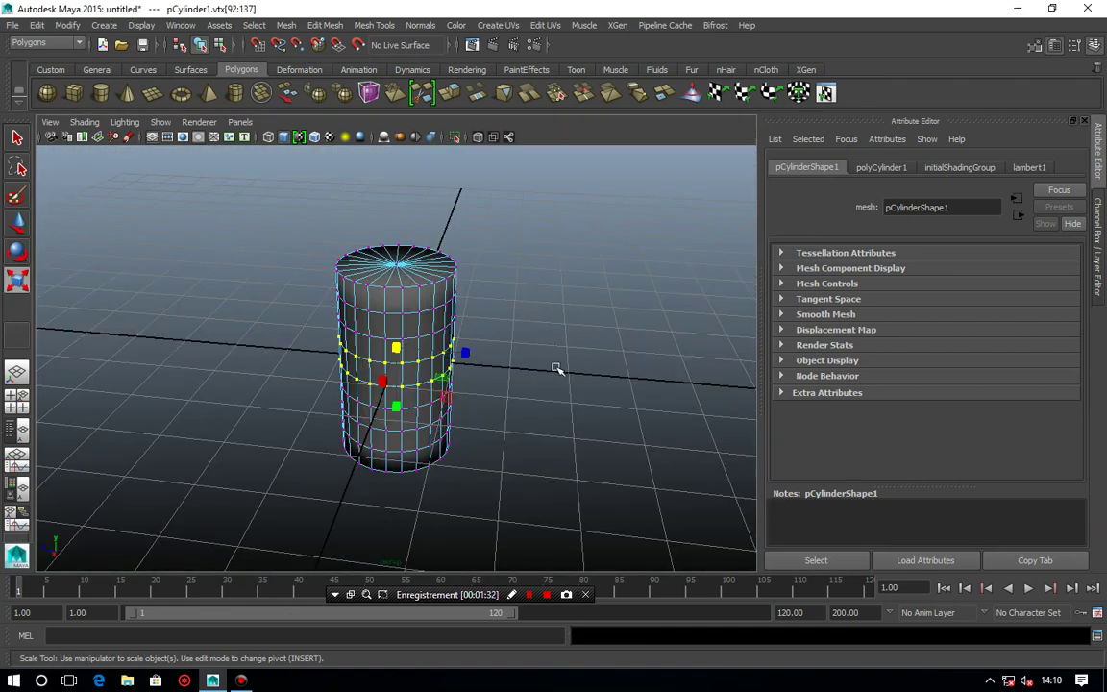
{"action": "mouse_move", "coordinate": [519, 382]}
{"action": "left_mouse_down", "text": "alt"}
{"action": "mouse_move", "coordinate": [524, 354]}
{"action": "mouse_move", "coordinate": [506, 383]}
{"action": "left_mouse_up", "text": "alt"}
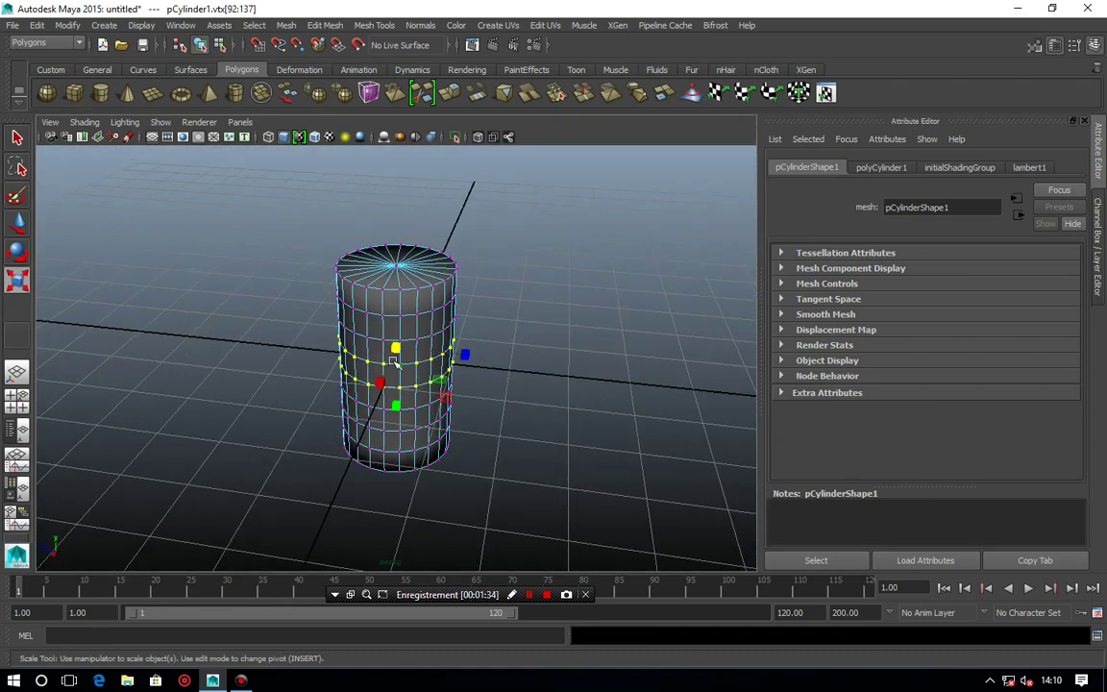
{"action": "mouse_move", "coordinate": [397, 350]}
{"action": "left_mouse_down"}
{"action": "mouse_move", "coordinate": [392, 370]}
{"action": "mouse_move", "coordinate": [453, 306]}
{"action": "left_mouse_up"}
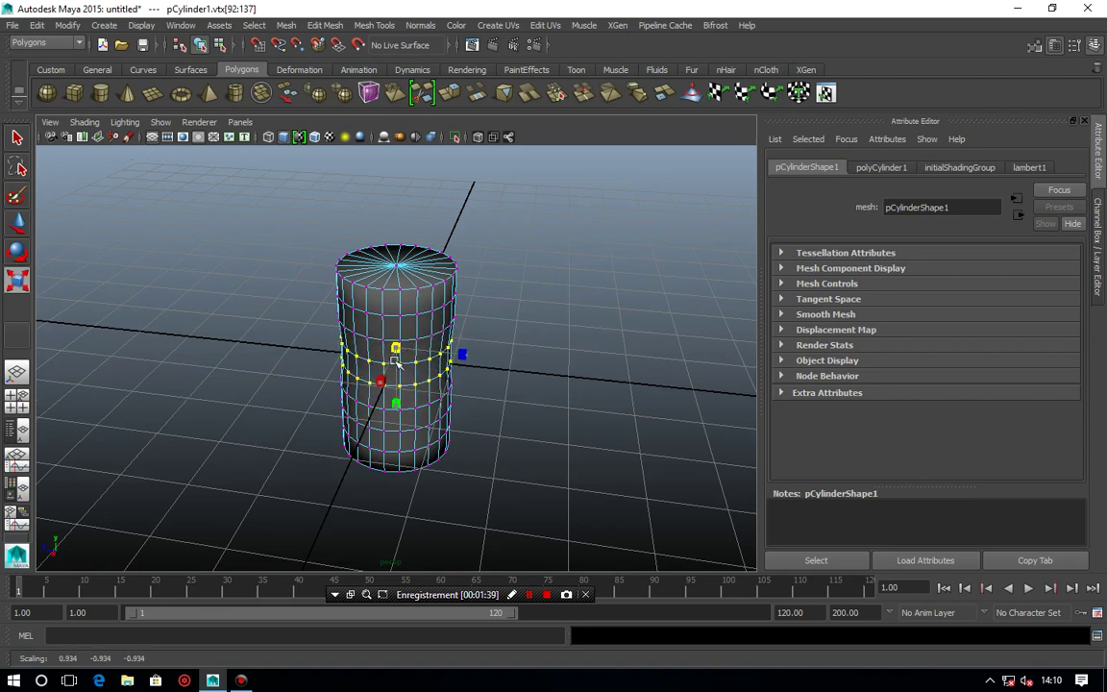
{"action": "key", "text": "ctrl+z"}
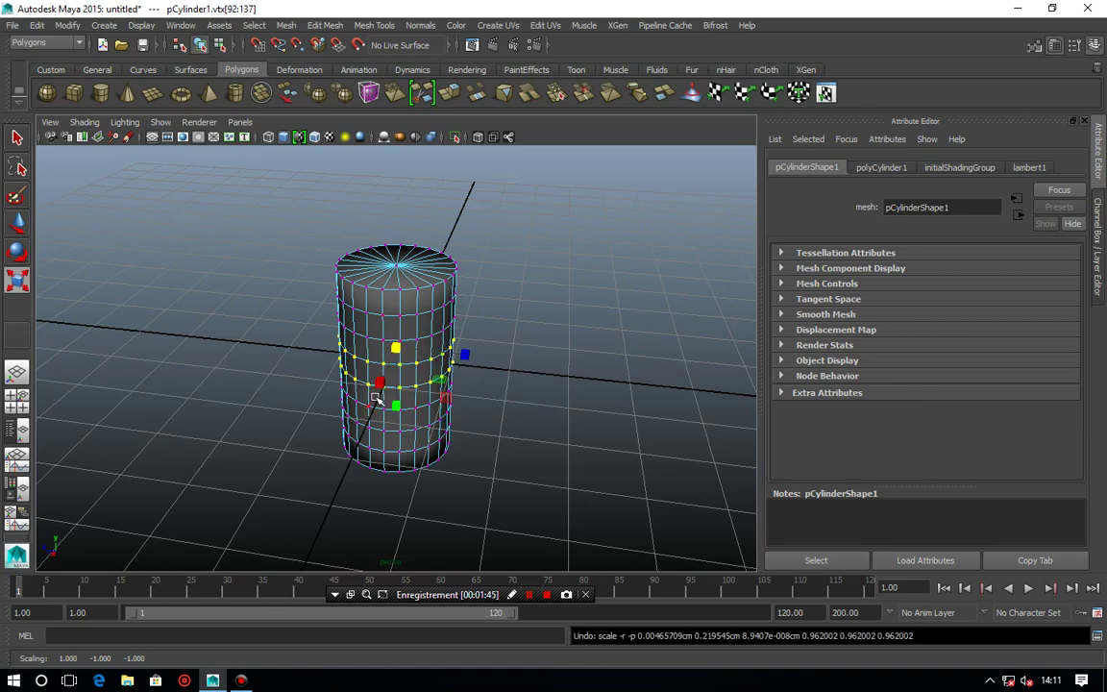
{"action": "mouse_move", "coordinate": [476, 390]}
{"action": "left_mouse_down", "text": "alt"}
{"action": "mouse_move", "coordinate": [470, 361]}
{"action": "mouse_move", "coordinate": [511, 377]}
{"action": "mouse_move", "coordinate": [461, 384]}
{"action": "mouse_move", "coordinate": [470, 358]}
{"action": "mouse_move", "coordinate": [458, 376]}
{"action": "mouse_move", "coordinate": [423, 380]}
{"action": "mouse_move", "coordinate": [589, 393]}
{"action": "mouse_move", "coordinate": [543, 339]}
{"action": "mouse_move", "coordinate": [471, 346]}
{"action": "mouse_move", "coordinate": [506, 351]}
{"action": "left_mouse_up", "text": "alt"}
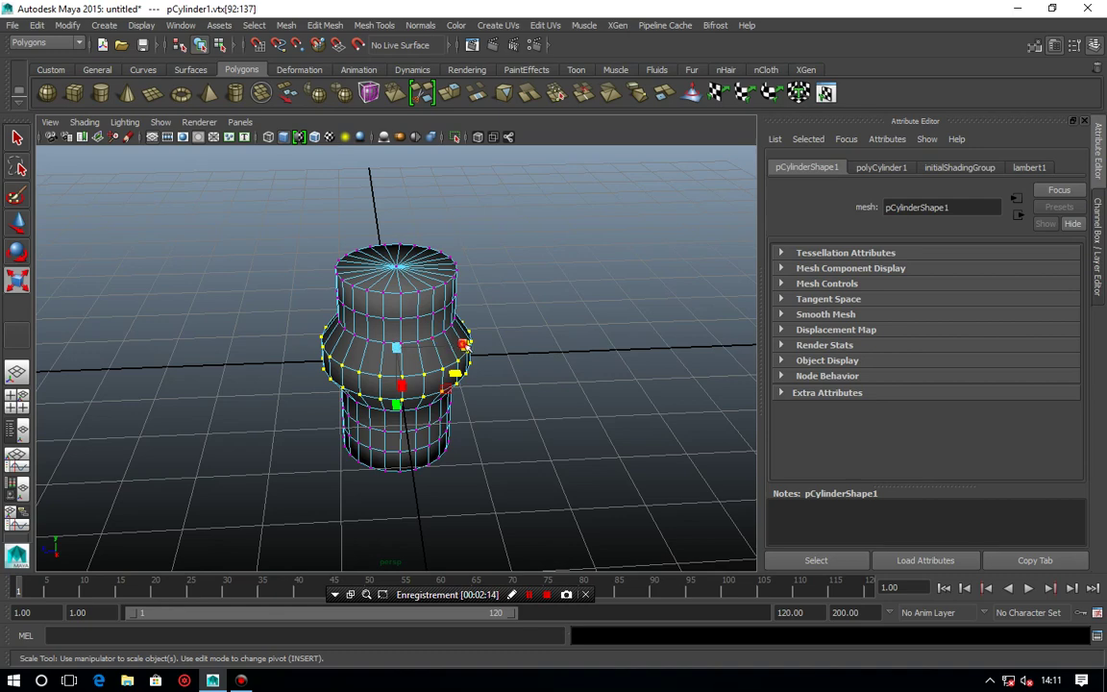
Undo a trial flange flare and narrow the middle ring to about 0.601 as a waist.
{"action": "left_click_drag", "start_coordinate": [467, 345], "coordinate": [502, 322]}
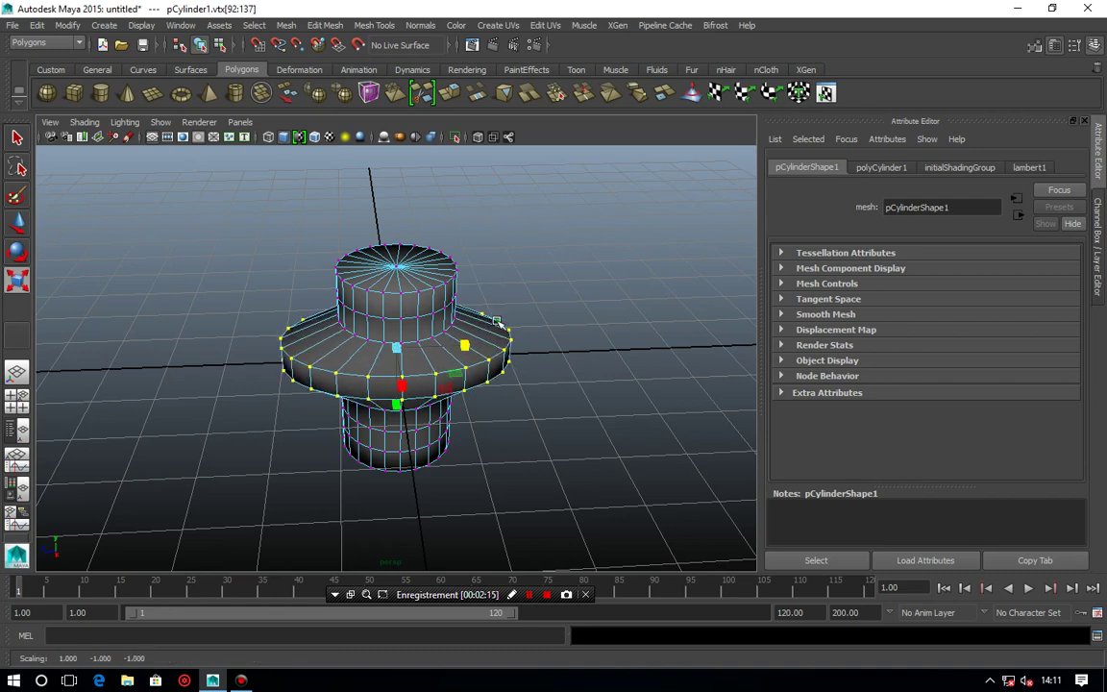
{"action": "mouse_move", "coordinate": [471, 313]}
{"action": "left_mouse_down", "text": "alt"}
{"action": "mouse_move", "coordinate": [432, 433]}
{"action": "mouse_move", "coordinate": [514, 445]}
{"action": "mouse_move", "coordinate": [506, 409]}
{"action": "mouse_move", "coordinate": [429, 382]}
{"action": "mouse_move", "coordinate": [533, 374]}
{"action": "mouse_move", "coordinate": [467, 386]}
{"action": "left_mouse_up", "text": "alt"}
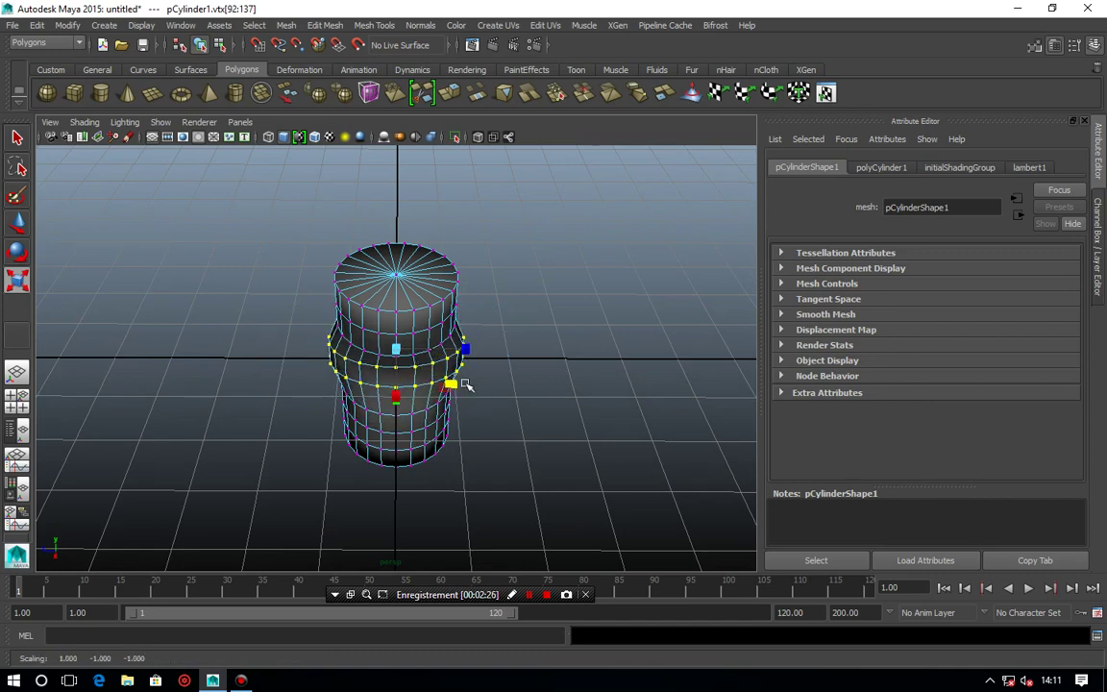
{"action": "key", "text": "ctrl+z"}
{"action": "key", "text": "ctrl+z"}
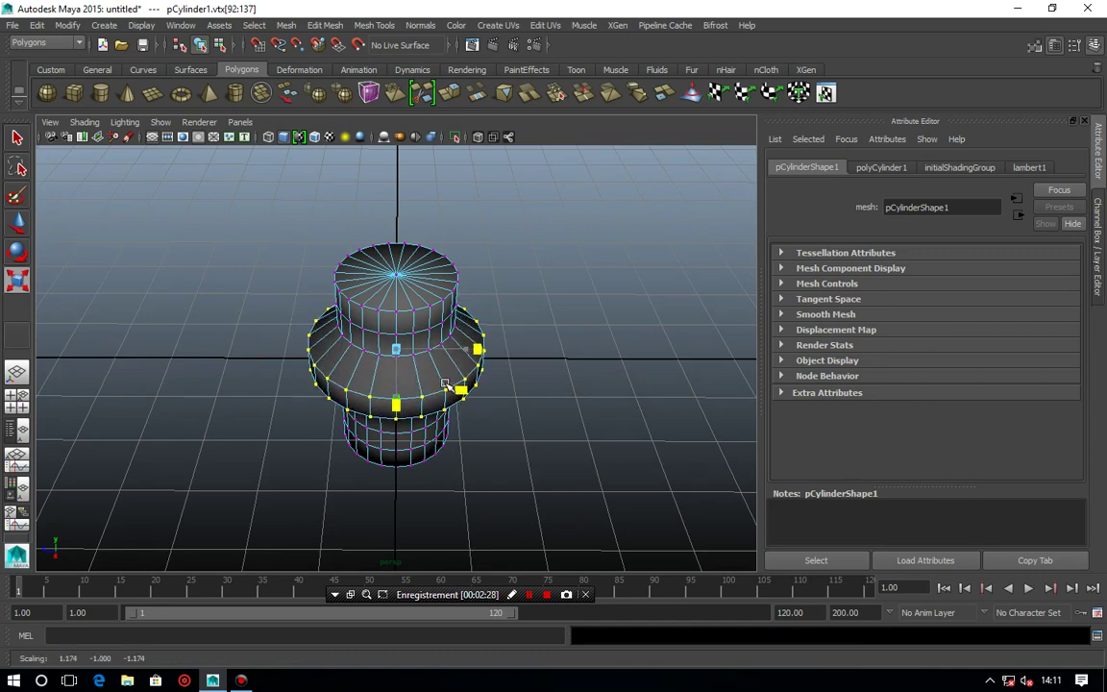
{"action": "left_click_drag", "start_coordinate": [450, 384], "coordinate": [465, 383]}
{"action": "key", "text": "ctrl+z"}
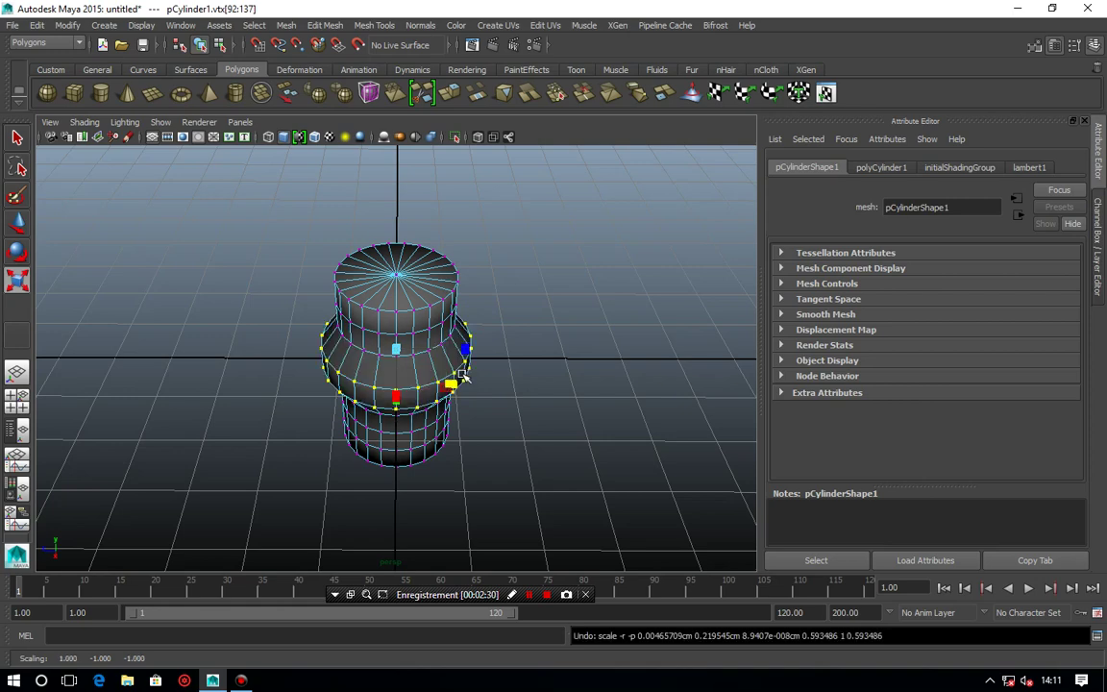
{"action": "key", "text": "ctrl+z"}
{"action": "key", "text": "ctrl+z"}
{"action": "left_click_drag", "start_coordinate": [453, 394], "coordinate": [461, 393]}
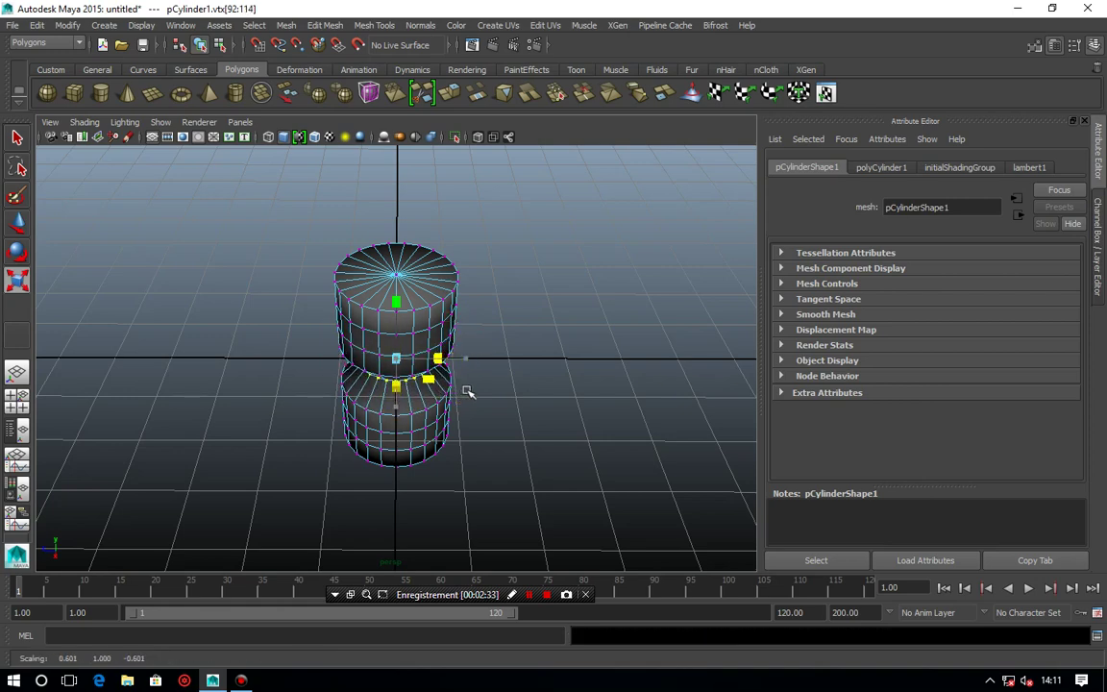
Select the vertex rings just above and below the waist and scale them inward.
{"action": "mouse_move", "coordinate": [470, 391]}
{"action": "left_mouse_down", "text": "alt"}
{"action": "mouse_move", "coordinate": [459, 374]}
{"action": "mouse_move", "coordinate": [448, 387]}
{"action": "left_mouse_up", "text": "alt"}
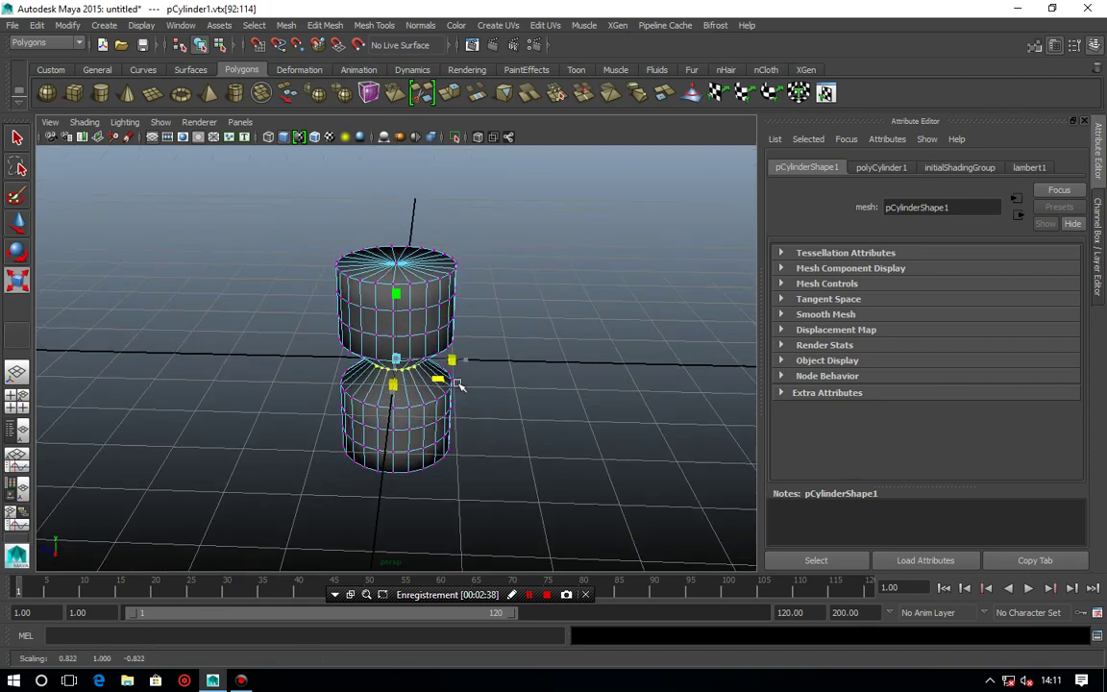
{"action": "left_click_drag", "start_coordinate": [494, 424], "coordinate": [477, 400], "text": "alt"}
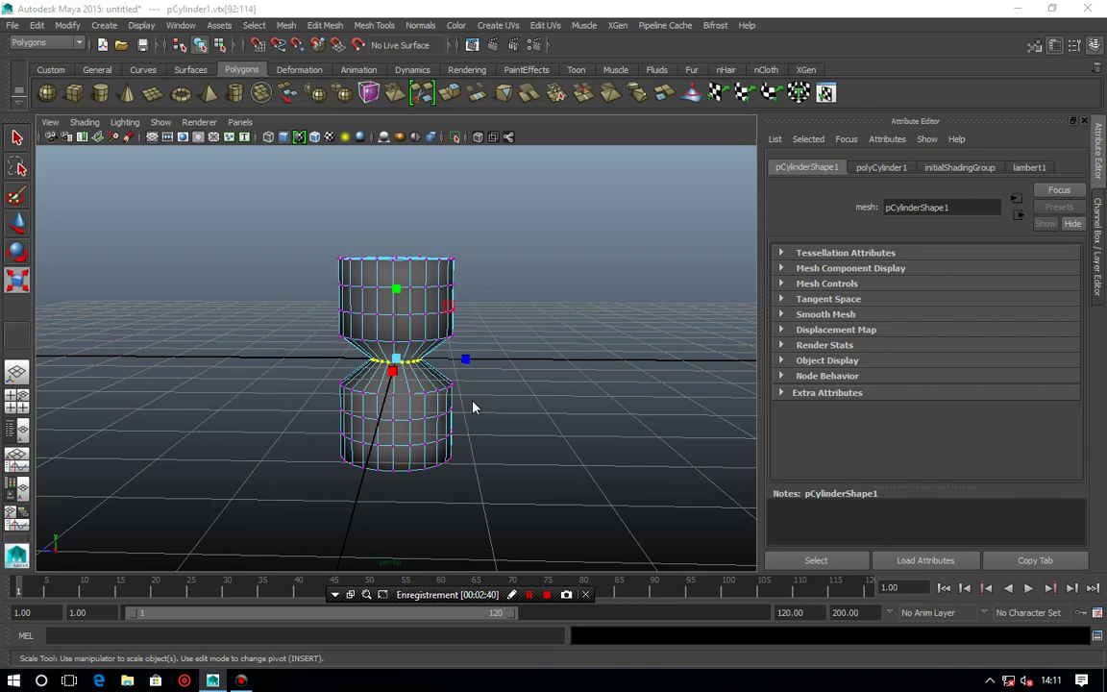
{"action": "key", "text": "space"}
{"action": "key", "text": "space"}
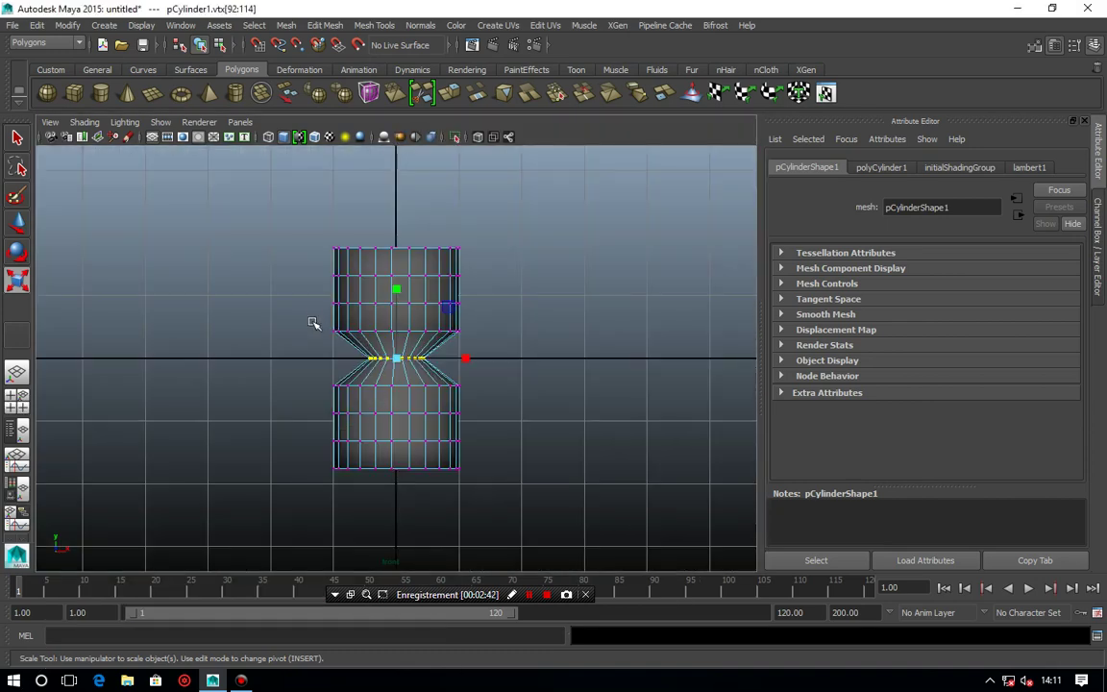
{"action": "double_click", "coordinate": [459, 332]}
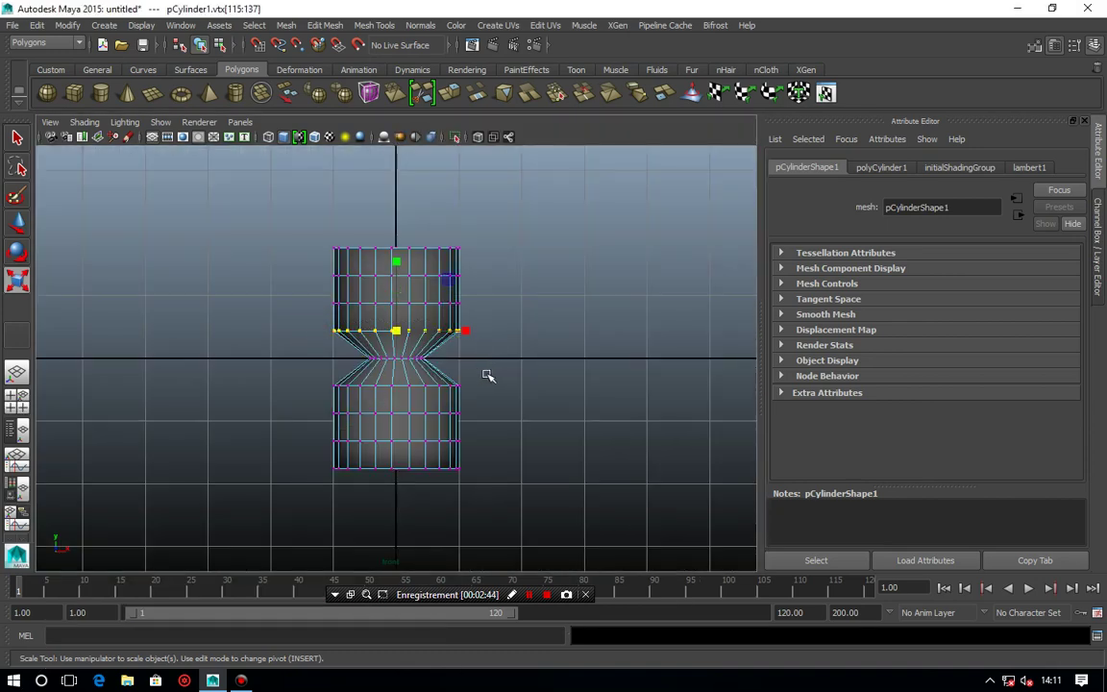
{"action": "double_click", "coordinate": [353, 388], "text": "shift"}
{"action": "key", "text": "space"}
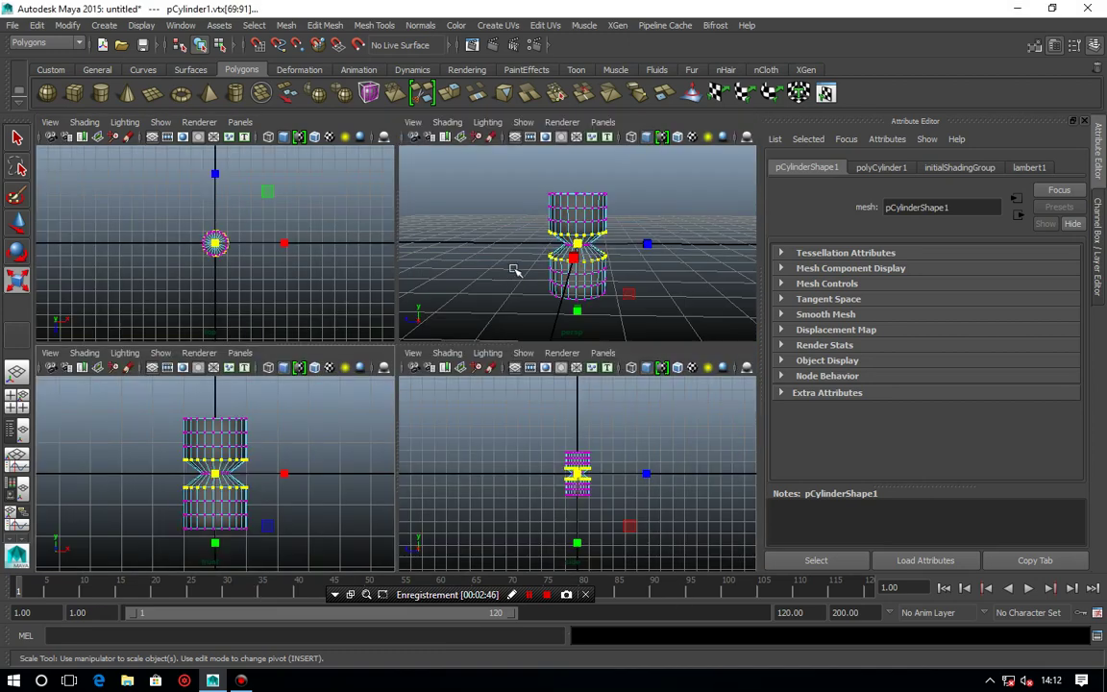
{"action": "key", "text": "space"}
{"action": "left_click_drag", "start_coordinate": [549, 324], "coordinate": [544, 321], "text": "alt"}
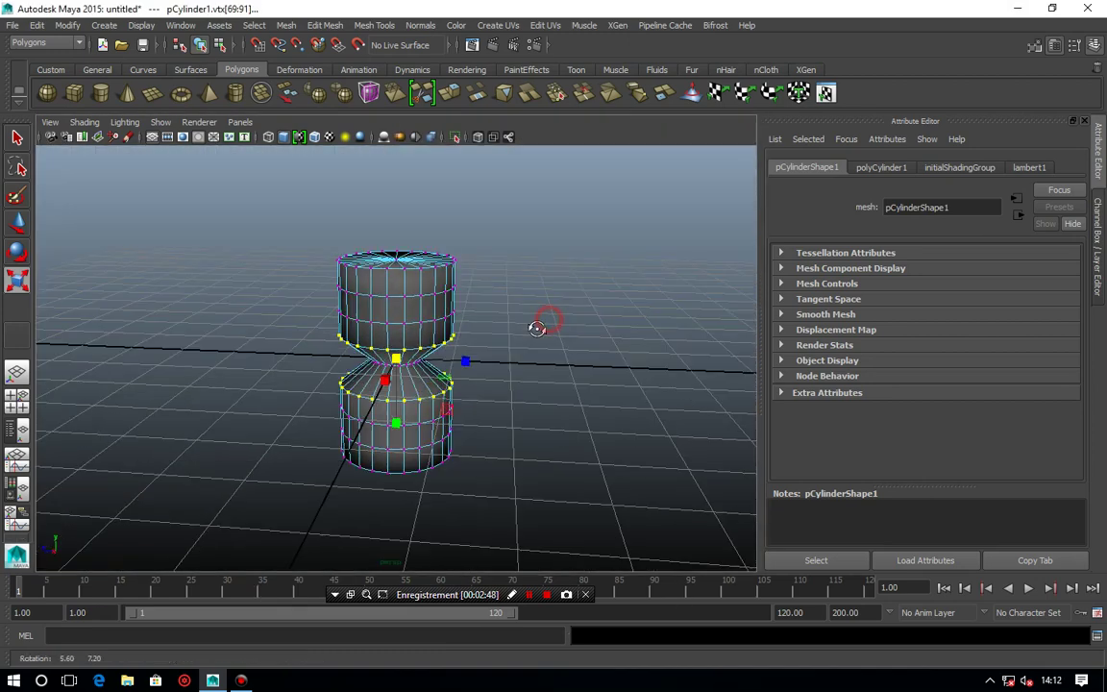
{"action": "mouse_move", "coordinate": [383, 369]}
{"action": "left_mouse_down"}
{"action": "mouse_move", "coordinate": [373, 376]}
{"action": "mouse_move", "coordinate": [391, 379]}
{"action": "left_mouse_up"}
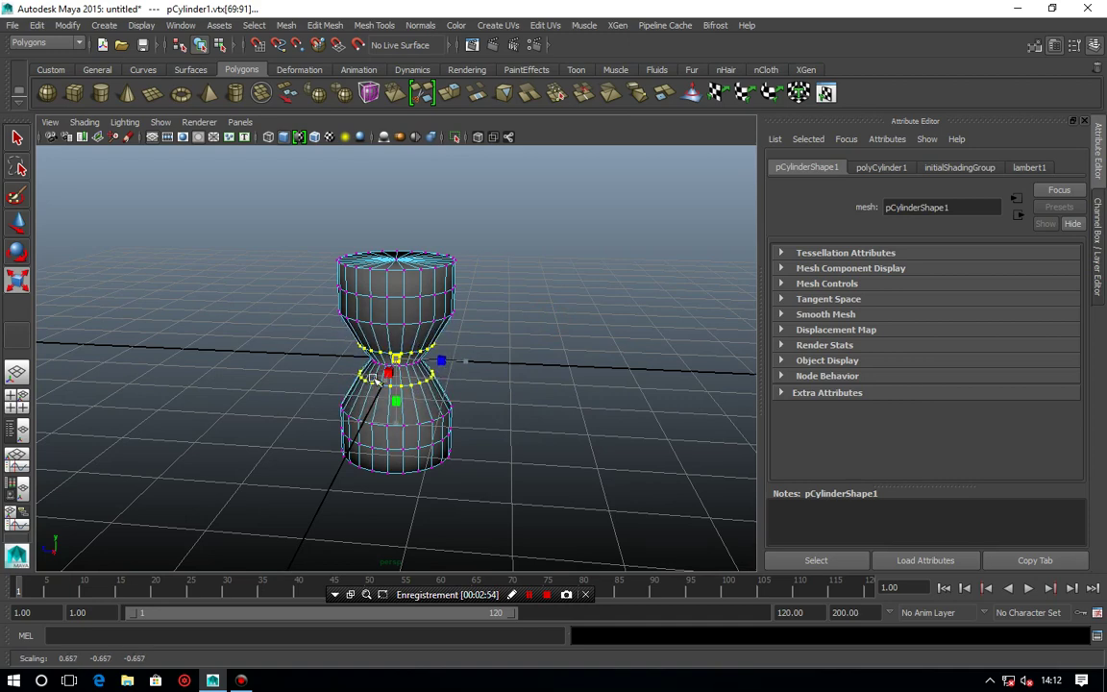
{"action": "left_click_drag", "start_coordinate": [390, 378], "coordinate": [419, 372]}
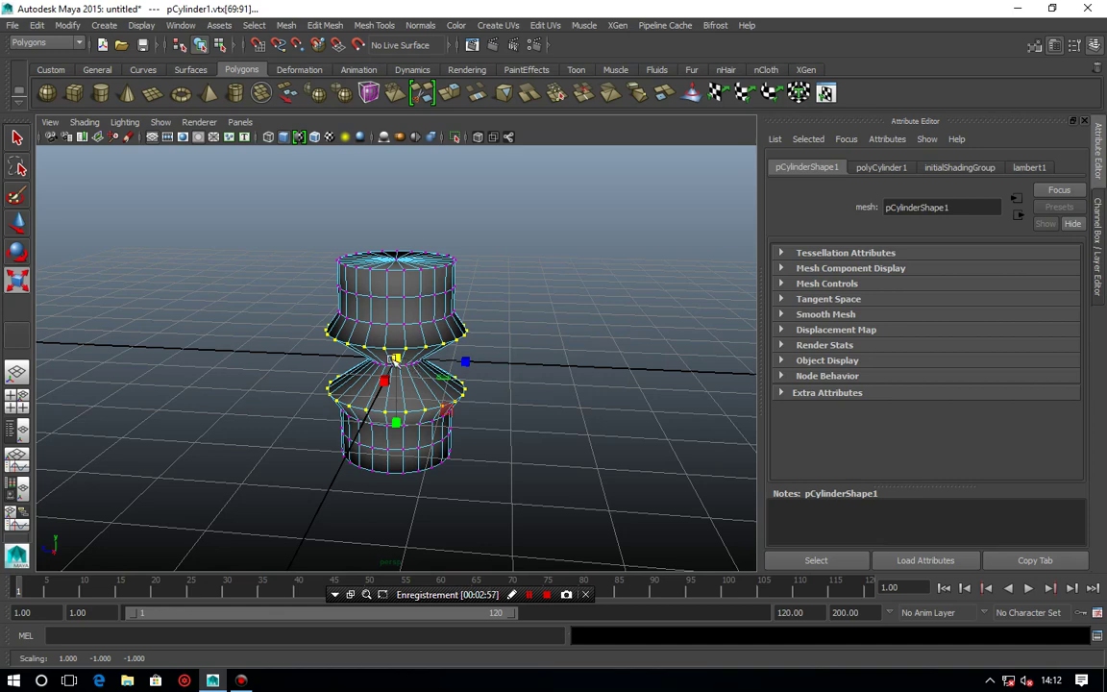
{"action": "key", "text": "ctrl+z"}
{"action": "left_click_drag", "start_coordinate": [451, 413], "coordinate": [458, 423]}
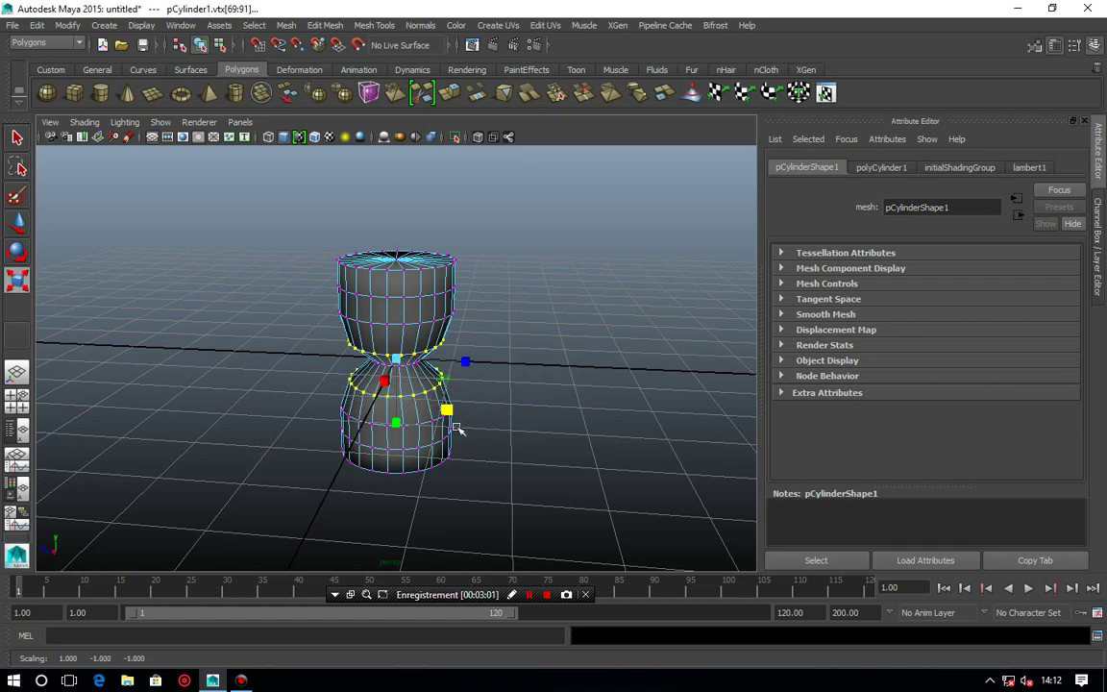
{"action": "mouse_move", "coordinate": [507, 459]}
{"action": "left_mouse_down", "text": "alt"}
{"action": "mouse_move", "coordinate": [494, 425]}
{"action": "mouse_move", "coordinate": [531, 433]}
{"action": "mouse_move", "coordinate": [403, 352]}
{"action": "mouse_move", "coordinate": [463, 383]}
{"action": "left_mouse_up", "text": "alt"}
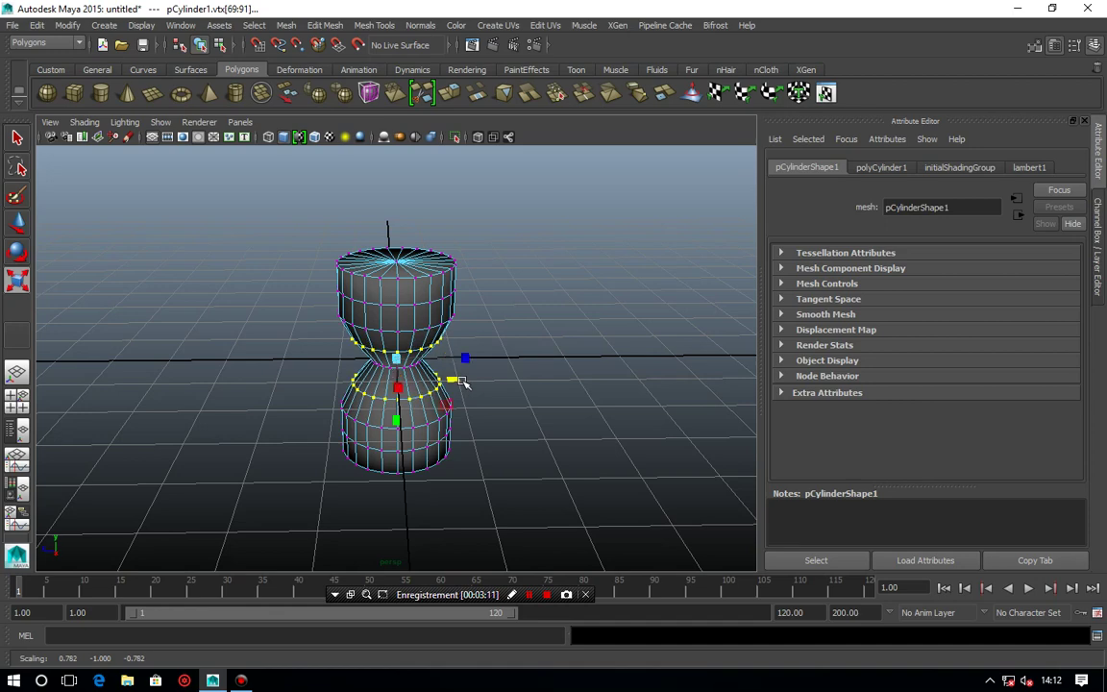
Reselect the upper and lower rings in front view and adjust their scale to 0.886.
{"action": "key", "text": "space"}
{"action": "key", "text": "space"}
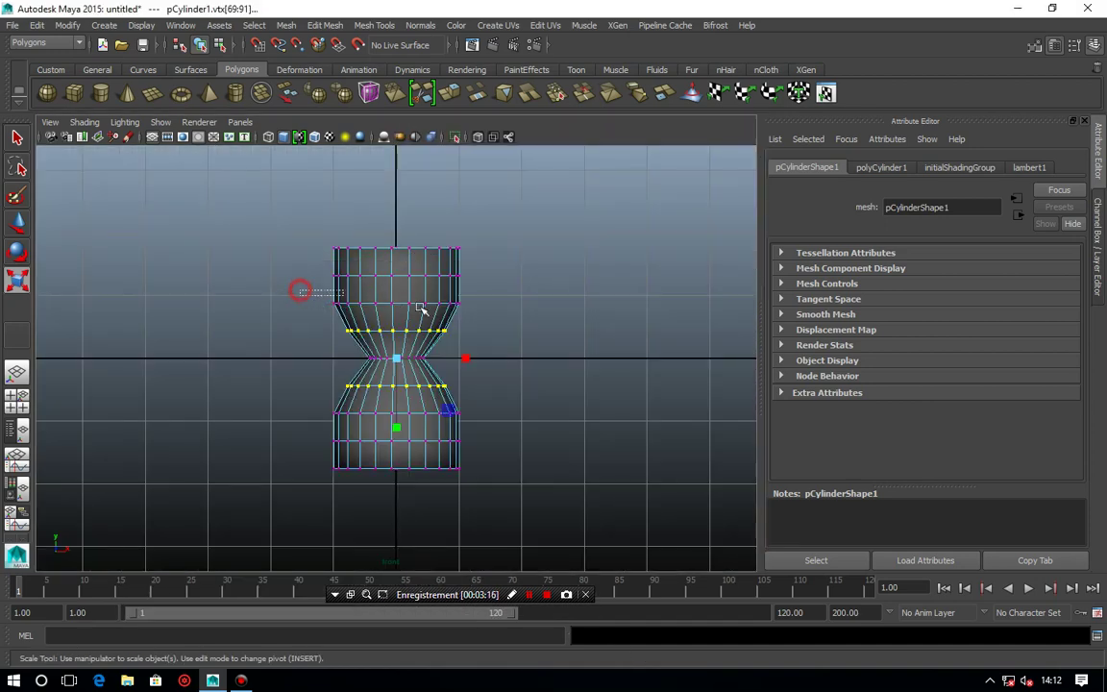
{"action": "left_click_drag", "start_coordinate": [300, 291], "coordinate": [511, 318]}
{"action": "left_click_drag", "start_coordinate": [478, 409], "coordinate": [298, 420]}
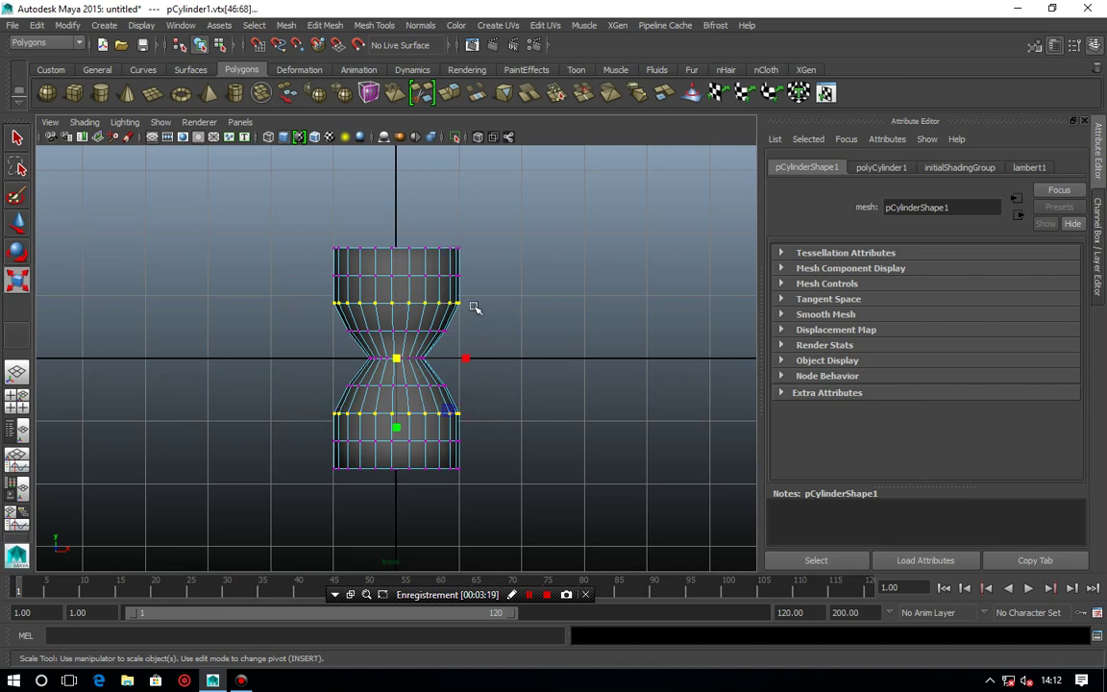
{"action": "key", "text": "space"}
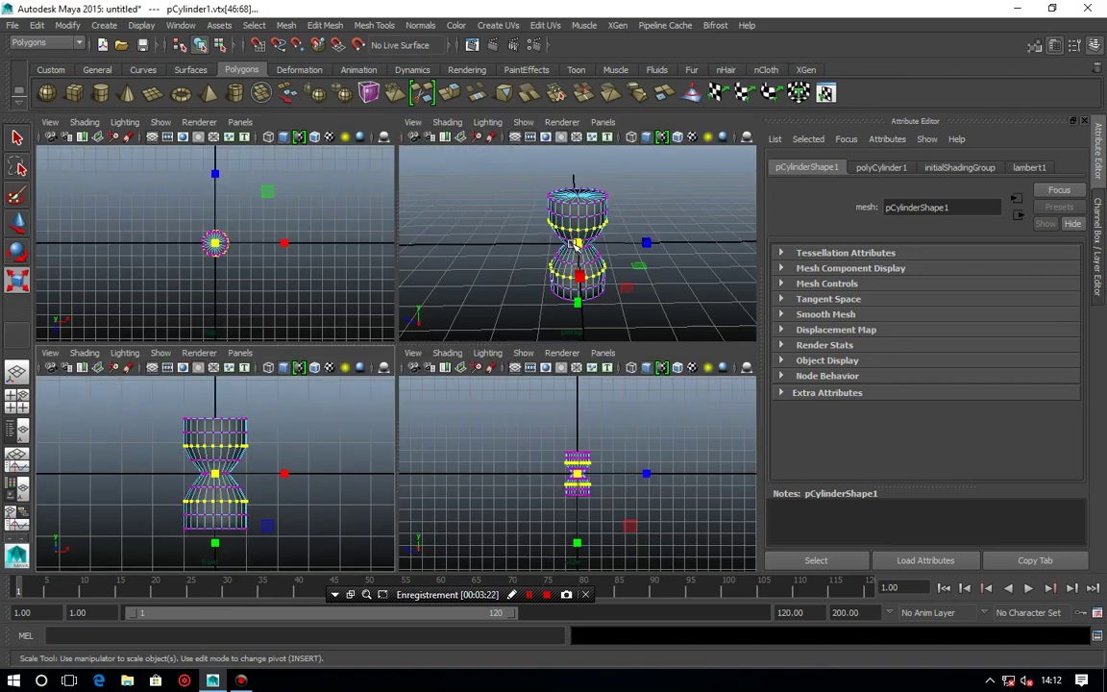
{"action": "key", "text": "space"}
{"action": "left_click_drag", "start_coordinate": [531, 384], "coordinate": [546, 390], "text": "alt"}
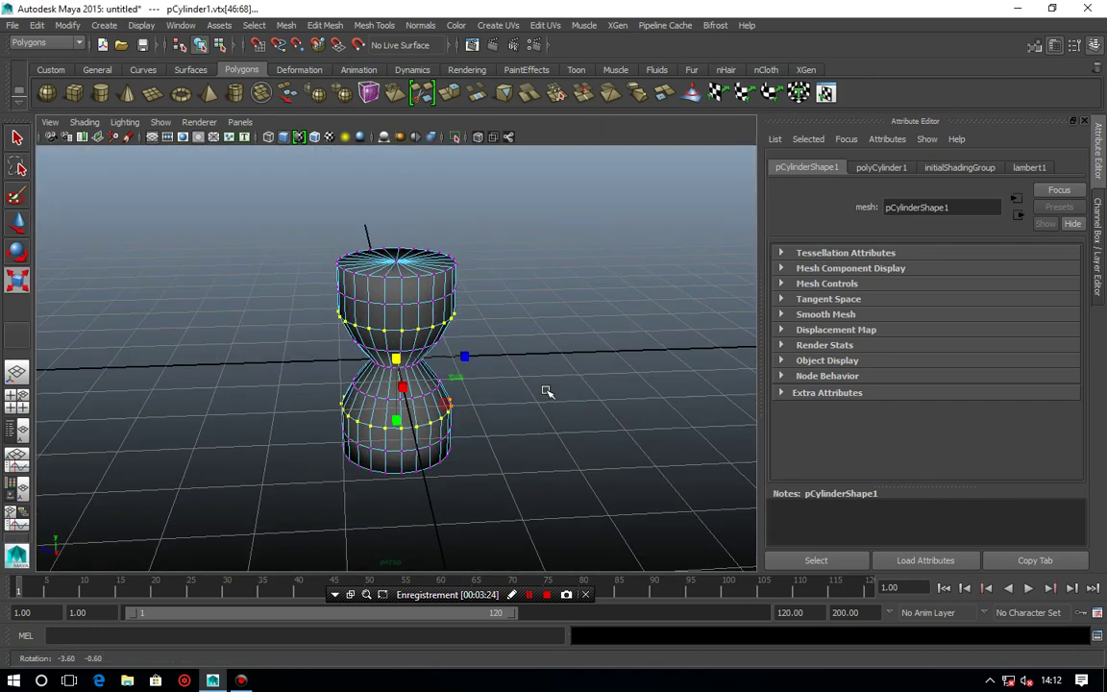
{"action": "left_click_drag", "start_coordinate": [454, 379], "coordinate": [461, 382]}
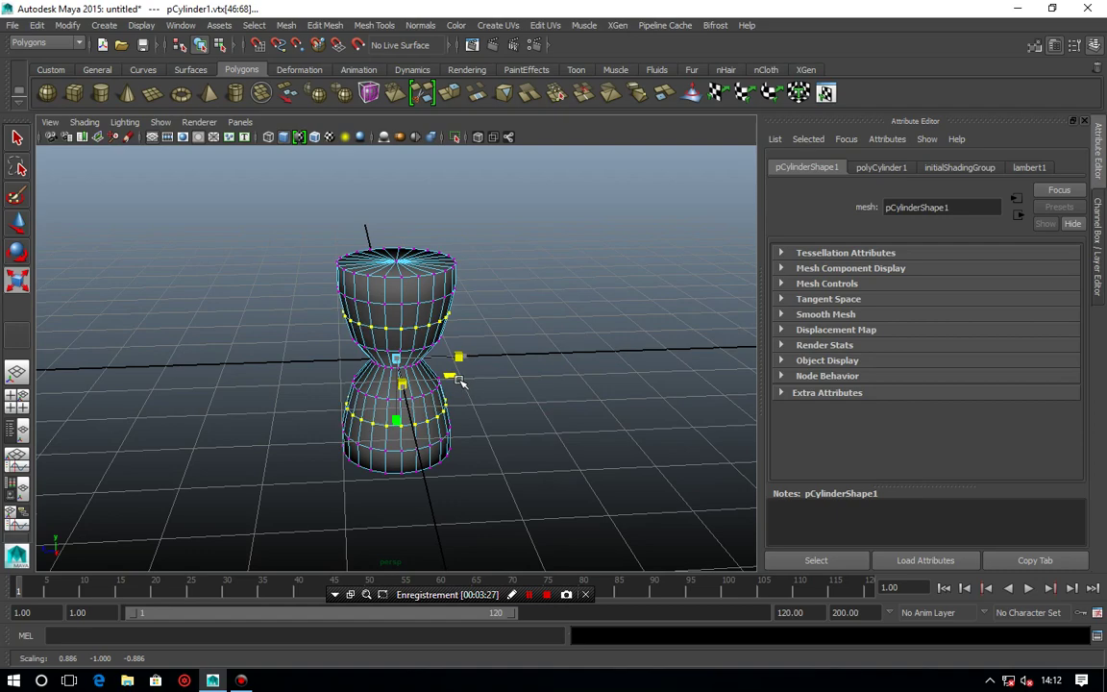
{"action": "mouse_move", "coordinate": [452, 460]}
{"action": "left_mouse_down", "text": "alt"}
{"action": "mouse_move", "coordinate": [439, 451]}
{"action": "mouse_move", "coordinate": [452, 447]}
{"action": "left_mouse_up", "text": "alt"}
Turn on smooth mesh preview (3) and view the hourglass from a higher angle.
{"action": "key", "text": "3"}
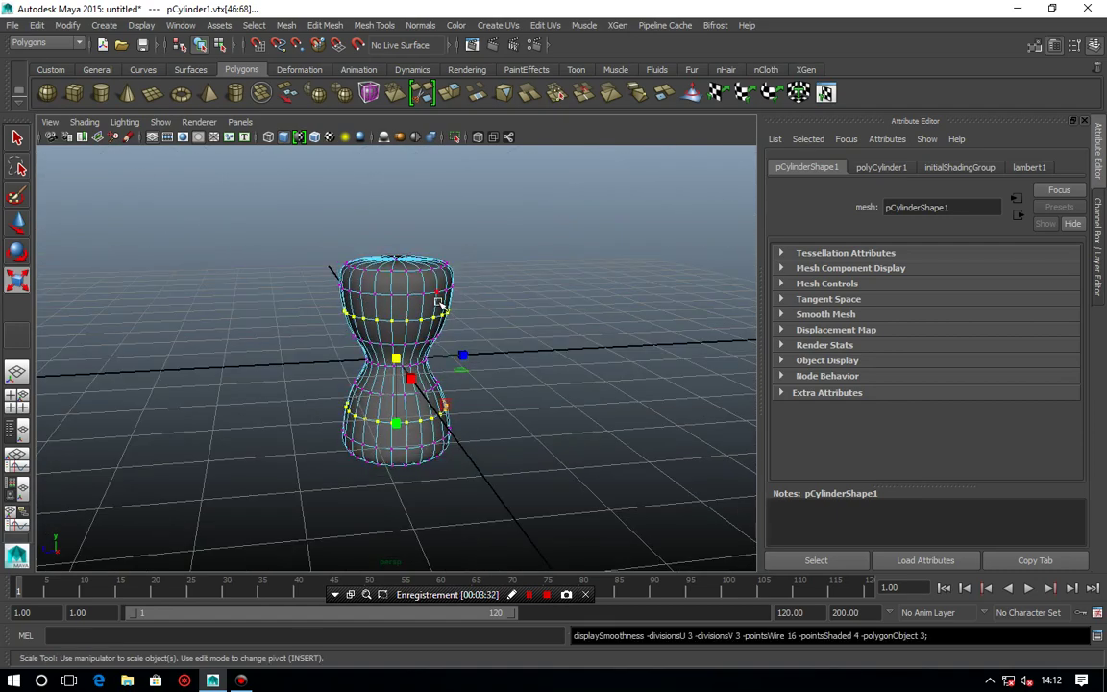
{"action": "left_click_drag", "start_coordinate": [485, 321], "coordinate": [440, 356], "text": "alt"}
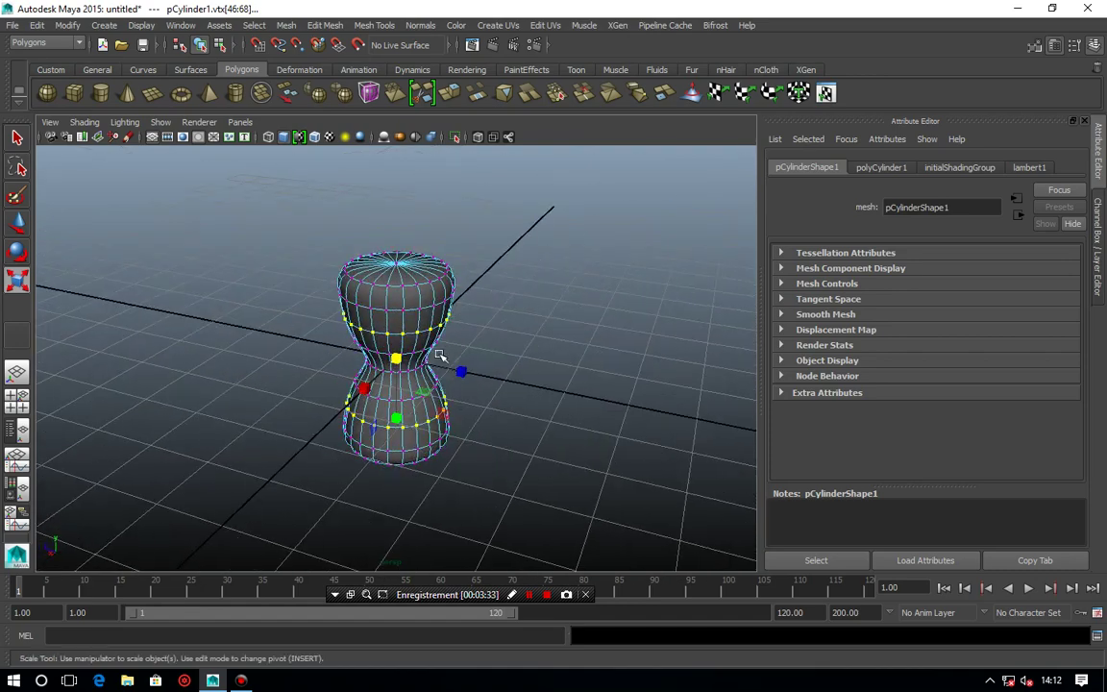
{"action": "key", "text": "ctrl+z"}
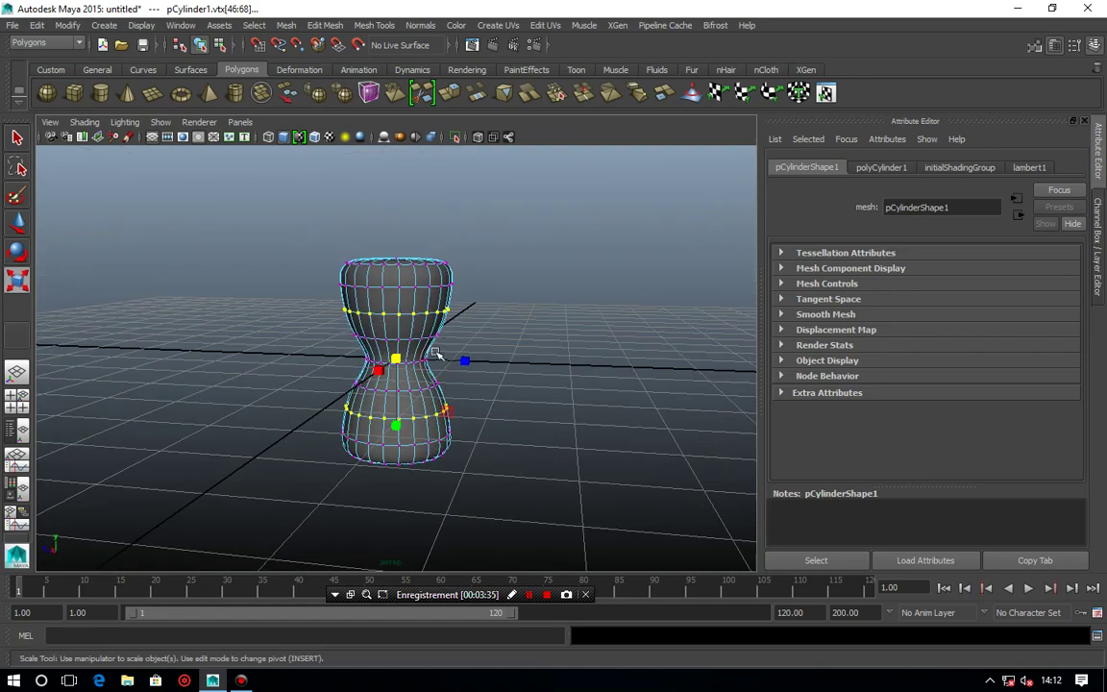
{"action": "key", "text": "ctrl+z"}
{"action": "mouse_move", "coordinate": [437, 353]}
{"action": "left_mouse_down", "text": "alt"}
{"action": "mouse_move", "coordinate": [502, 346]}
{"action": "mouse_move", "coordinate": [451, 382]}
{"action": "left_mouse_up", "text": "alt"}
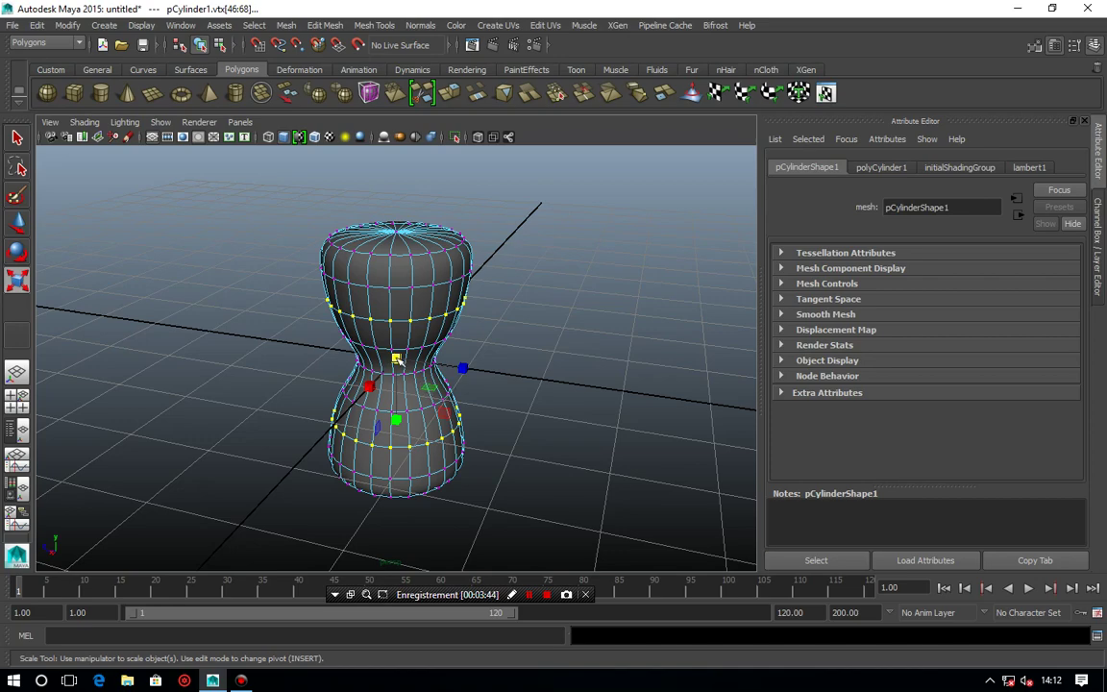
Select the waist vertex ring in front view and scale it further inward.
{"action": "key", "text": "space"}
{"action": "key", "text": "space"}
{"action": "left_click_drag", "start_coordinate": [321, 341], "coordinate": [517, 376]}
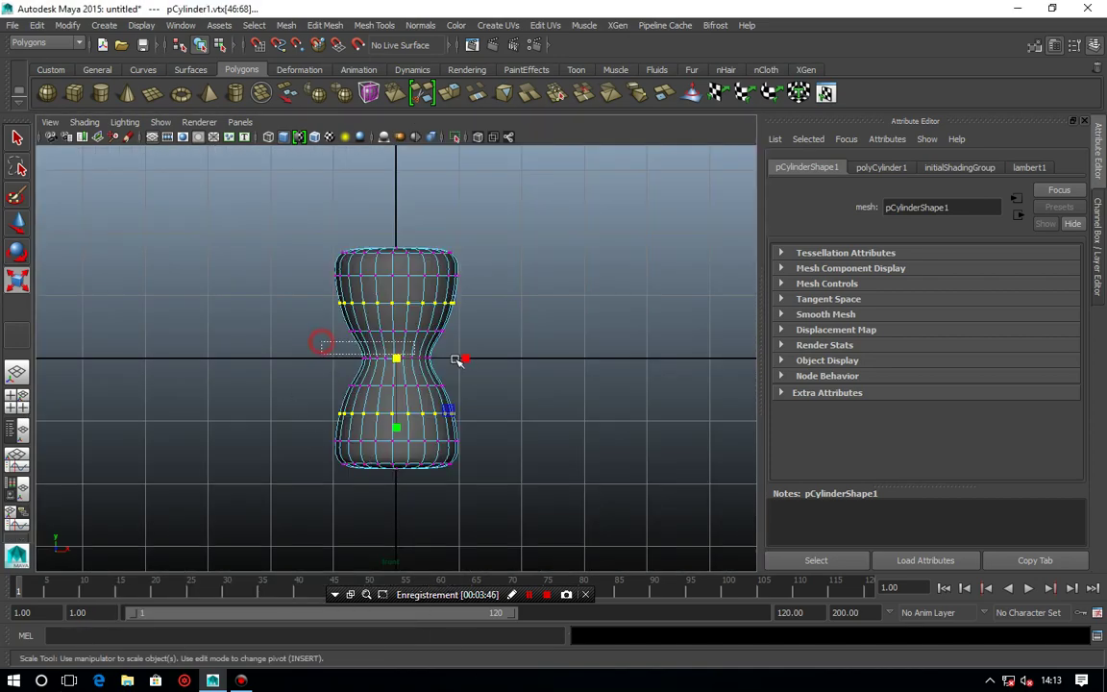
{"action": "key", "text": "space"}
{"action": "key", "text": "space"}
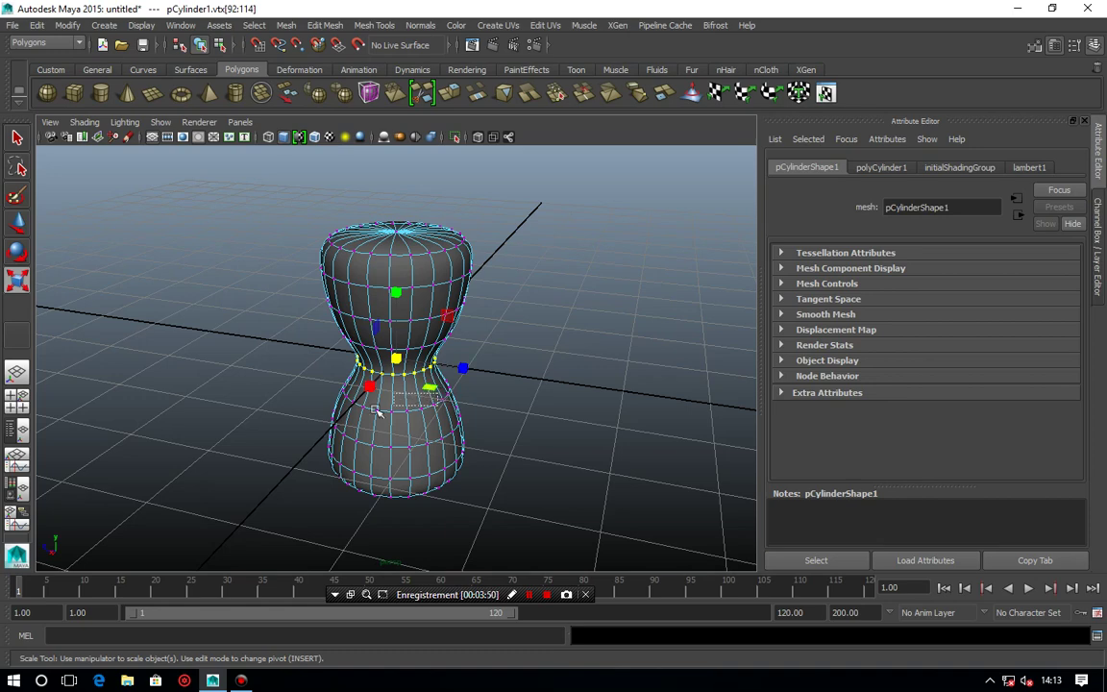
{"action": "left_click", "coordinate": [433, 402]}
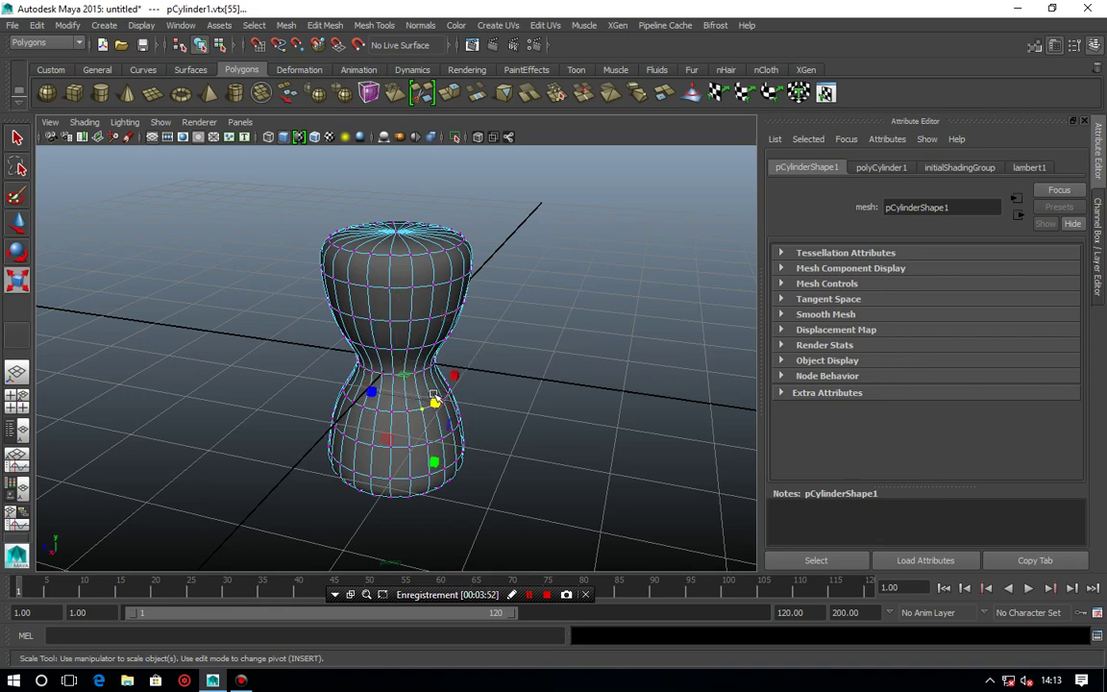
{"action": "key", "text": "ctrl+z"}
{"action": "left_click_drag", "start_coordinate": [462, 370], "coordinate": [446, 387]}
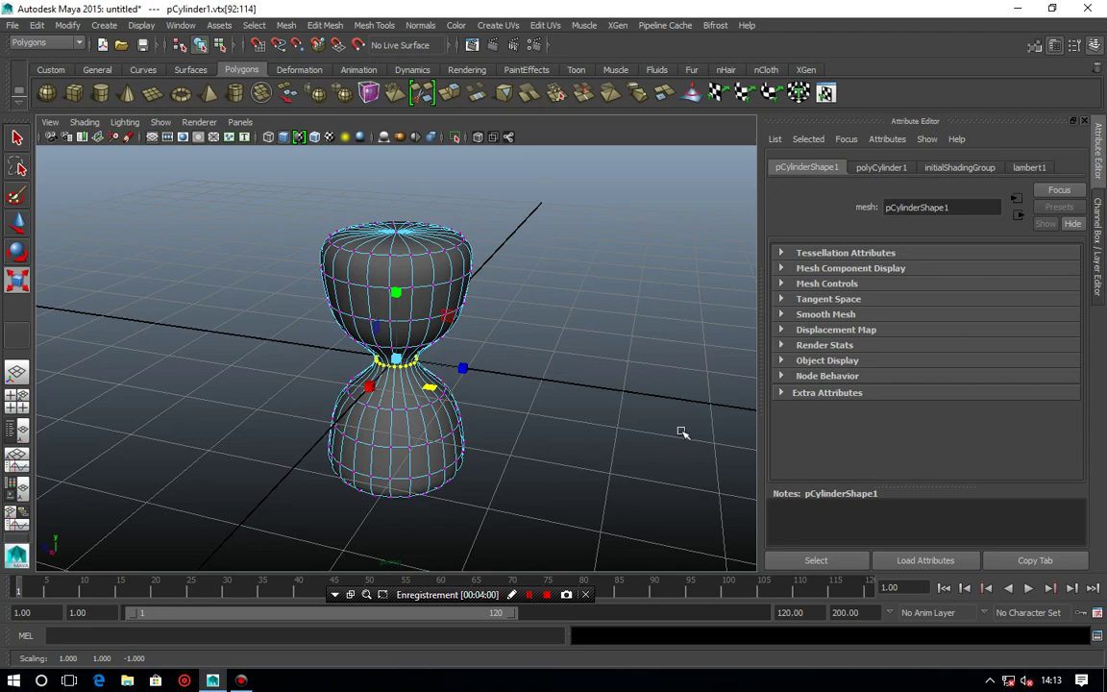
In faceted display, zoom in and pinch the waist ring into a thin neck, then smooth-preview again.
{"action": "key", "text": "1"}
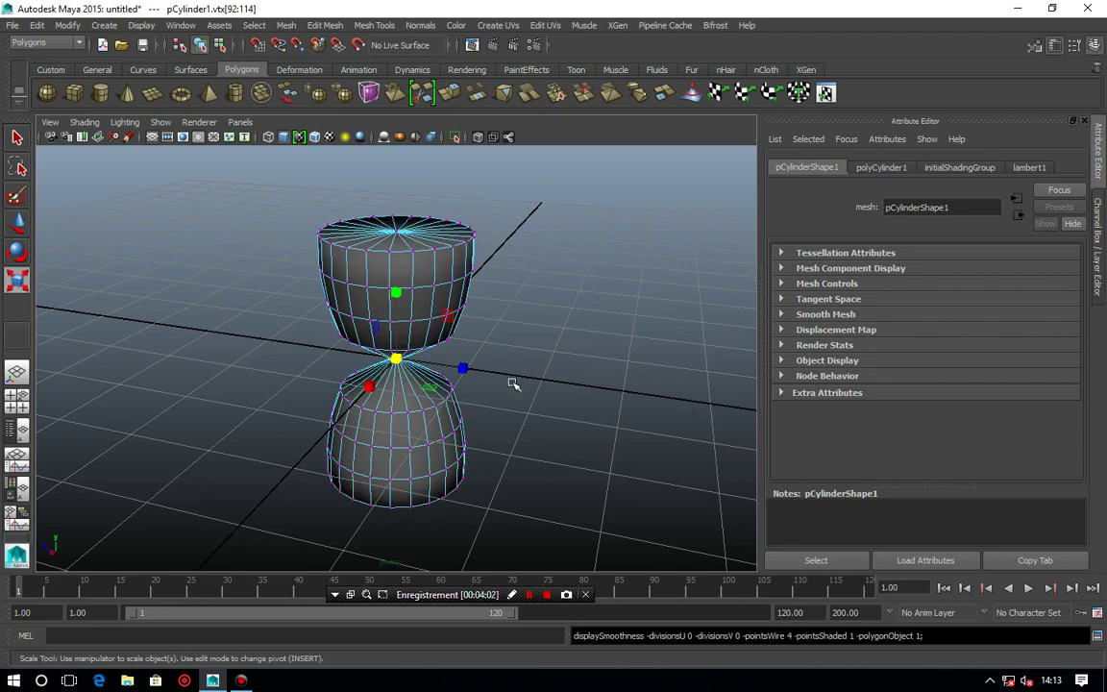
{"action": "mouse_move", "coordinate": [514, 383]}
{"action": "left_mouse_down", "text": "alt"}
{"action": "mouse_move", "coordinate": [533, 343]}
{"action": "mouse_move", "coordinate": [396, 380]}
{"action": "left_mouse_up", "text": "alt"}
{"action": "scroll", "coordinate": [477, 358], "scroll_direction": "up", "scroll_amount": 5}
{"action": "scroll", "coordinate": [396, 381], "scroll_direction": "up", "scroll_amount": 3}
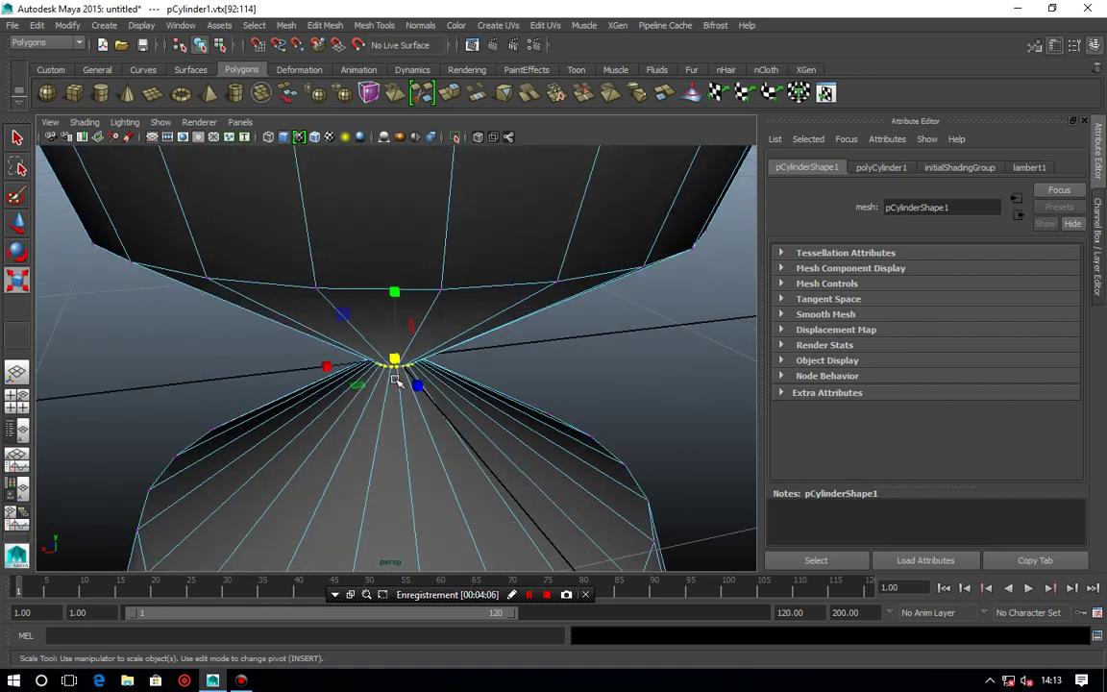
{"action": "scroll", "coordinate": [399, 384], "scroll_direction": "up", "scroll_amount": 3}
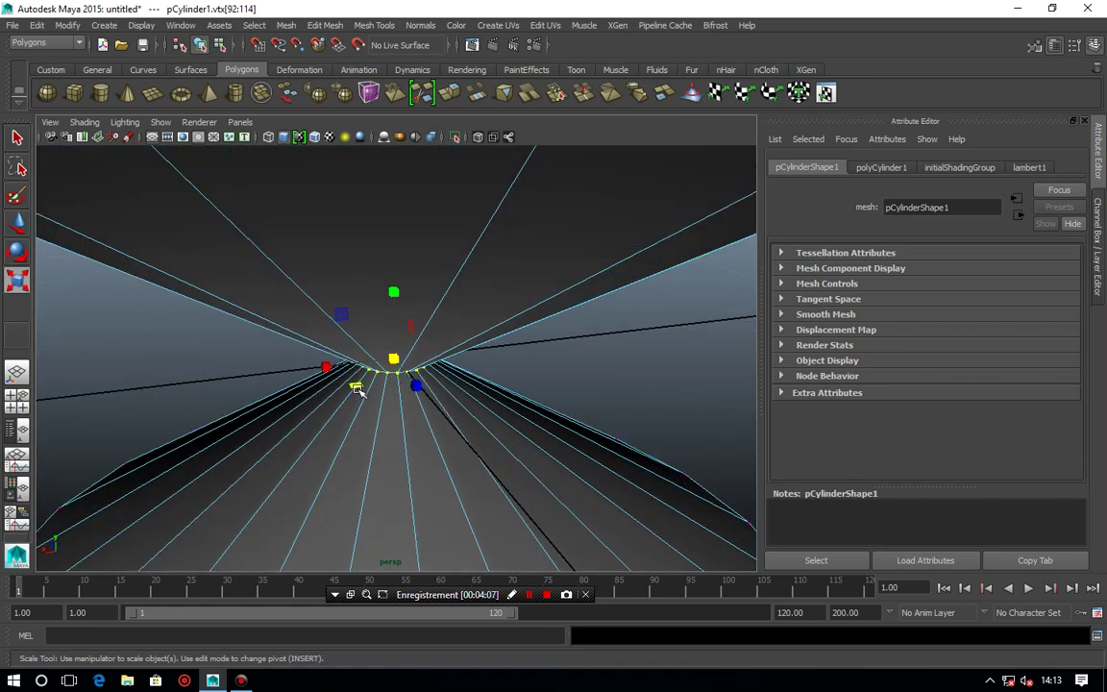
{"action": "mouse_move", "coordinate": [356, 389]}
{"action": "left_mouse_down"}
{"action": "mouse_move", "coordinate": [416, 396]}
{"action": "mouse_move", "coordinate": [370, 397]}
{"action": "left_mouse_up"}
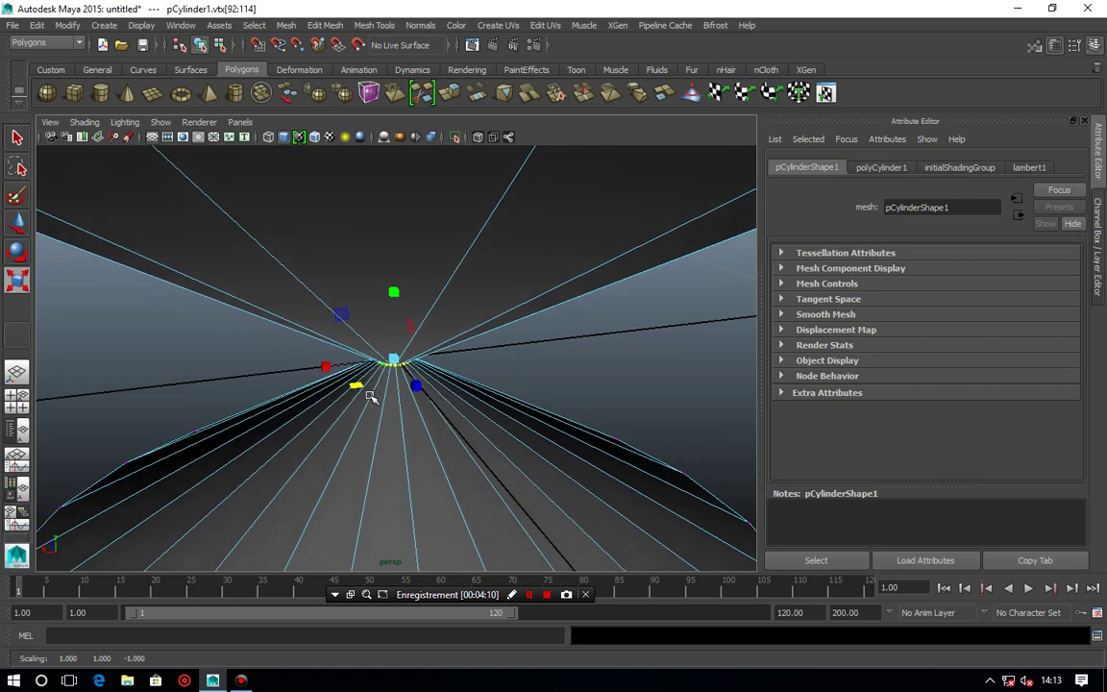
{"action": "key", "text": "ctrl+z"}
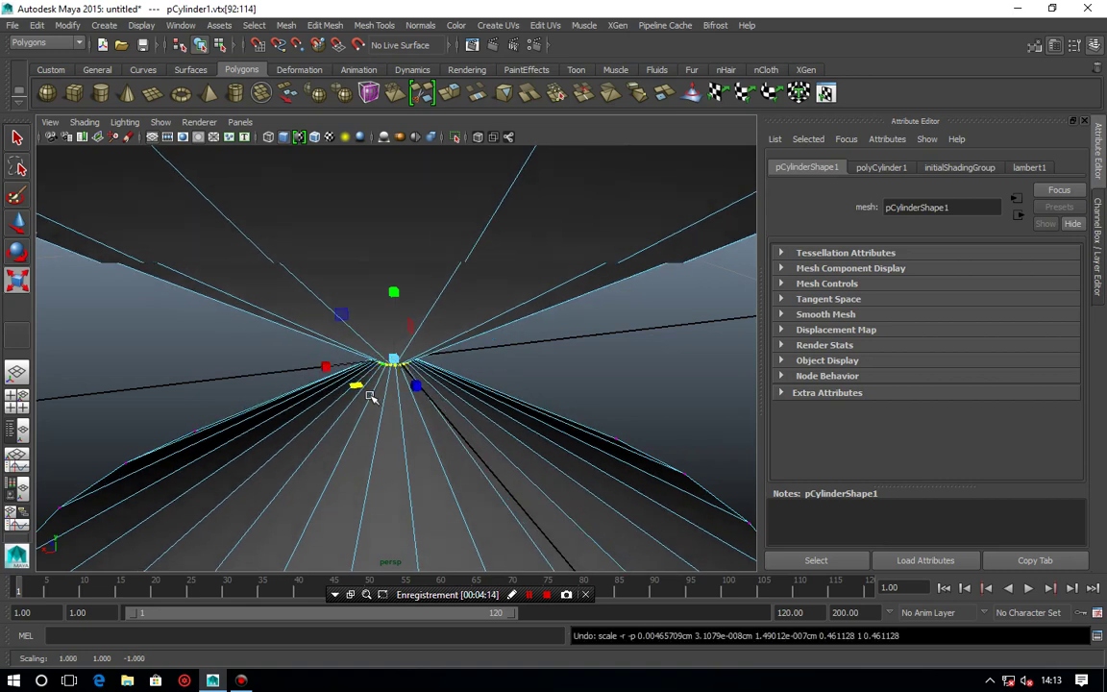
{"action": "key", "text": "ctrl+z"}
{"action": "key", "text": "ctrl+z"}
{"action": "mouse_move", "coordinate": [325, 343]}
{"action": "middle_mouse_down"}
{"action": "mouse_move", "coordinate": [307, 309]}
{"action": "mouse_move", "coordinate": [314, 314]}
{"action": "mouse_move", "coordinate": [276, 339]}
{"action": "mouse_move", "coordinate": [384, 405]}
{"action": "middle_mouse_up"}
{"action": "mouse_move", "coordinate": [385, 405]}
{"action": "left_mouse_down", "text": "alt"}
{"action": "mouse_move", "coordinate": [399, 380]}
{"action": "mouse_move", "coordinate": [413, 382]}
{"action": "left_mouse_up", "text": "alt"}
{"action": "key", "text": "3"}
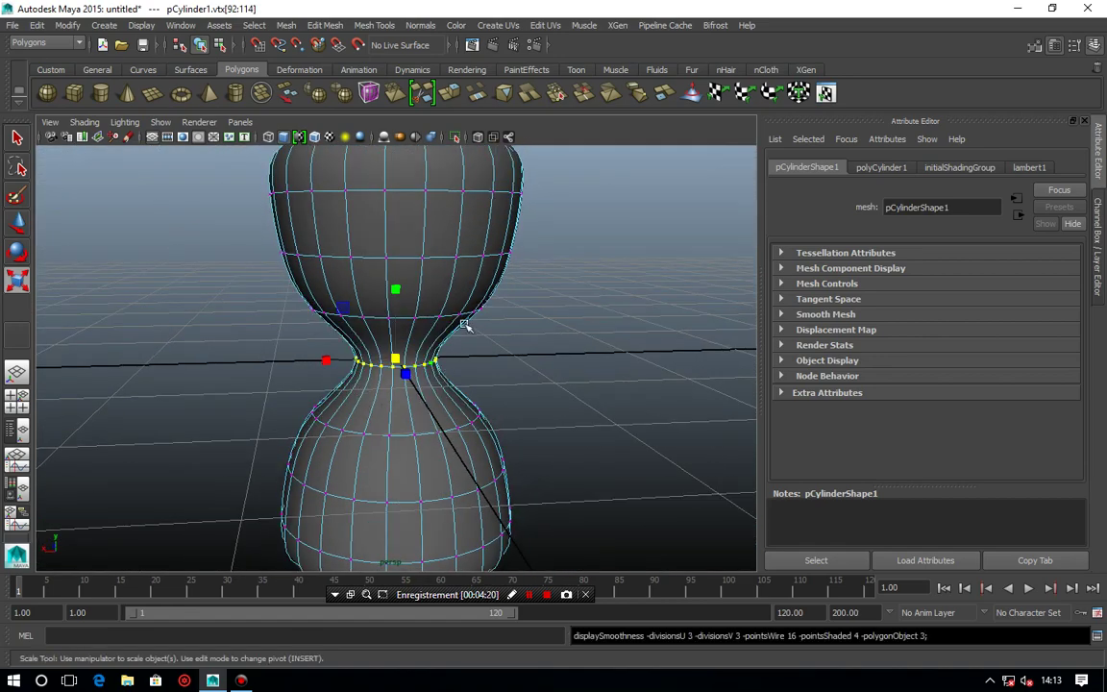
{"action": "left_click", "coordinate": [822, 315]}
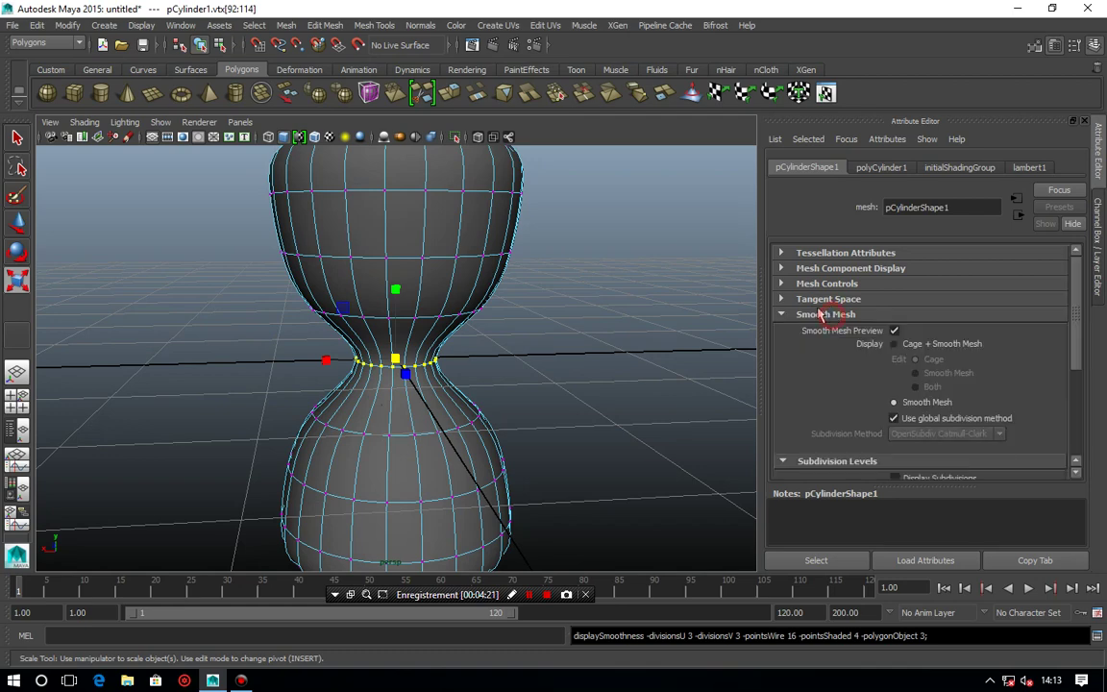
{"action": "left_click", "coordinate": [894, 330]}
{"action": "left_click", "coordinate": [831, 314]}
{"action": "left_click", "coordinate": [831, 314]}
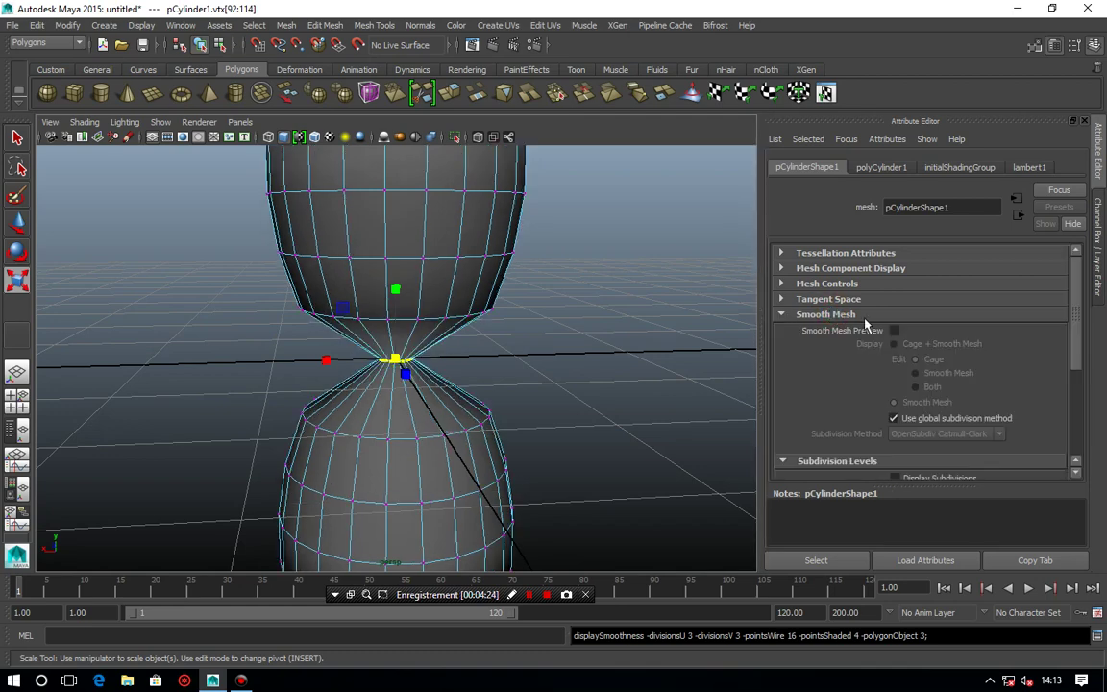
{"action": "left_click", "coordinate": [895, 330]}
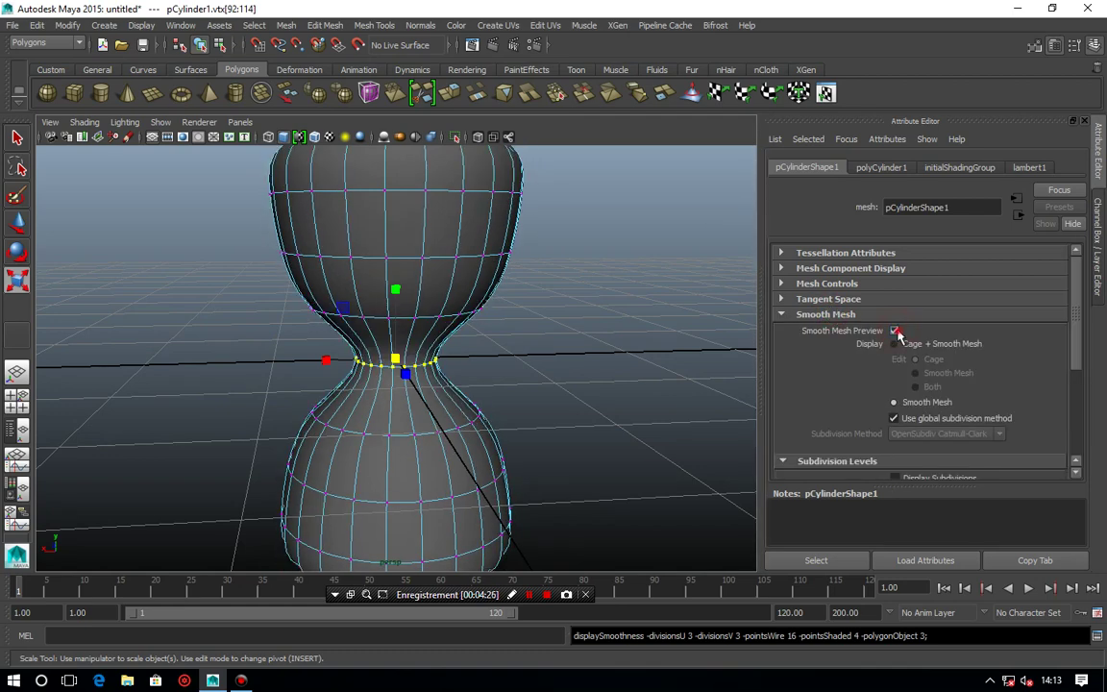
{"action": "left_click", "coordinate": [895, 330]}
{"action": "left_click", "coordinate": [895, 331]}
{"action": "left_click", "coordinate": [894, 331]}
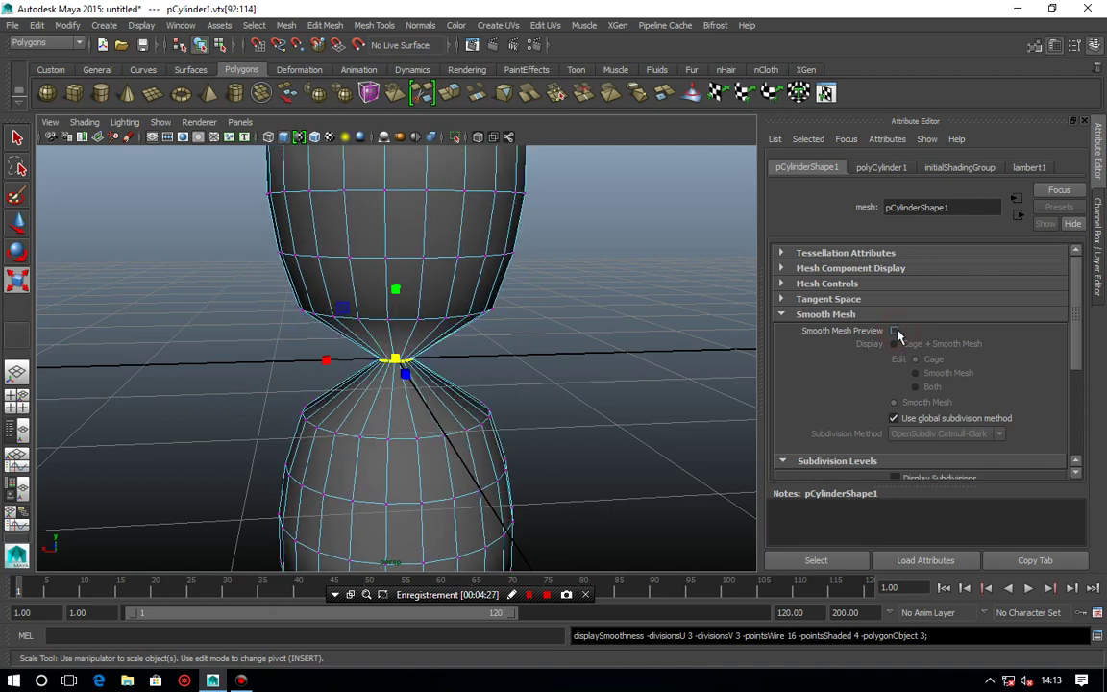
{"action": "left_click", "coordinate": [895, 330]}
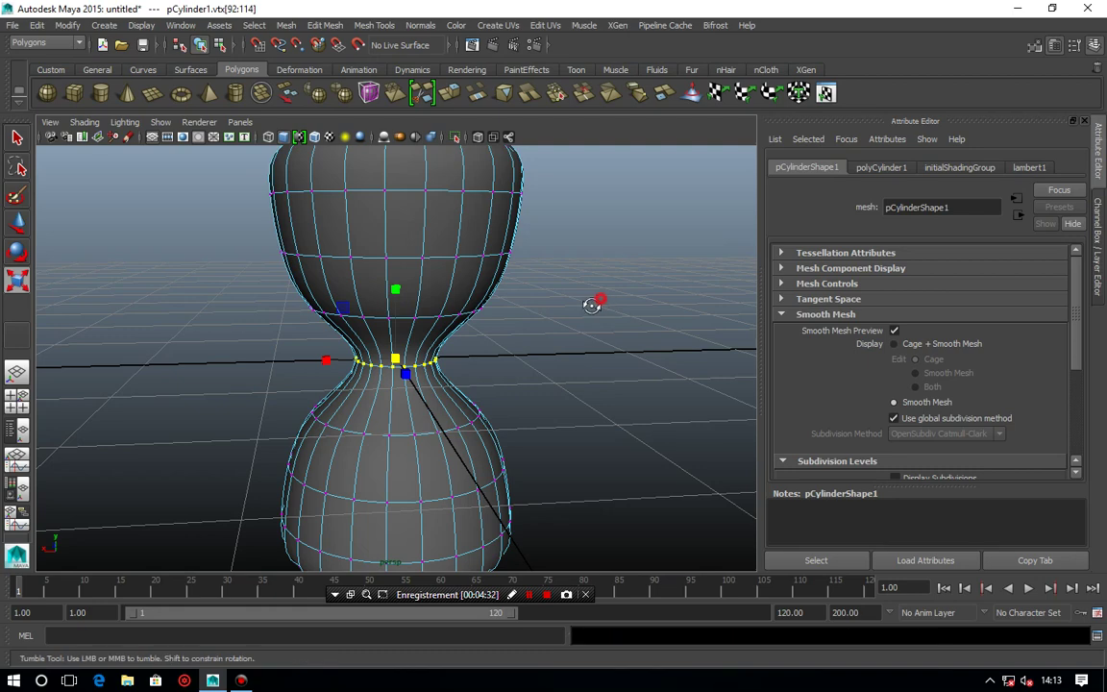
{"action": "left_click_drag", "start_coordinate": [594, 301], "coordinate": [592, 312], "text": "alt"}
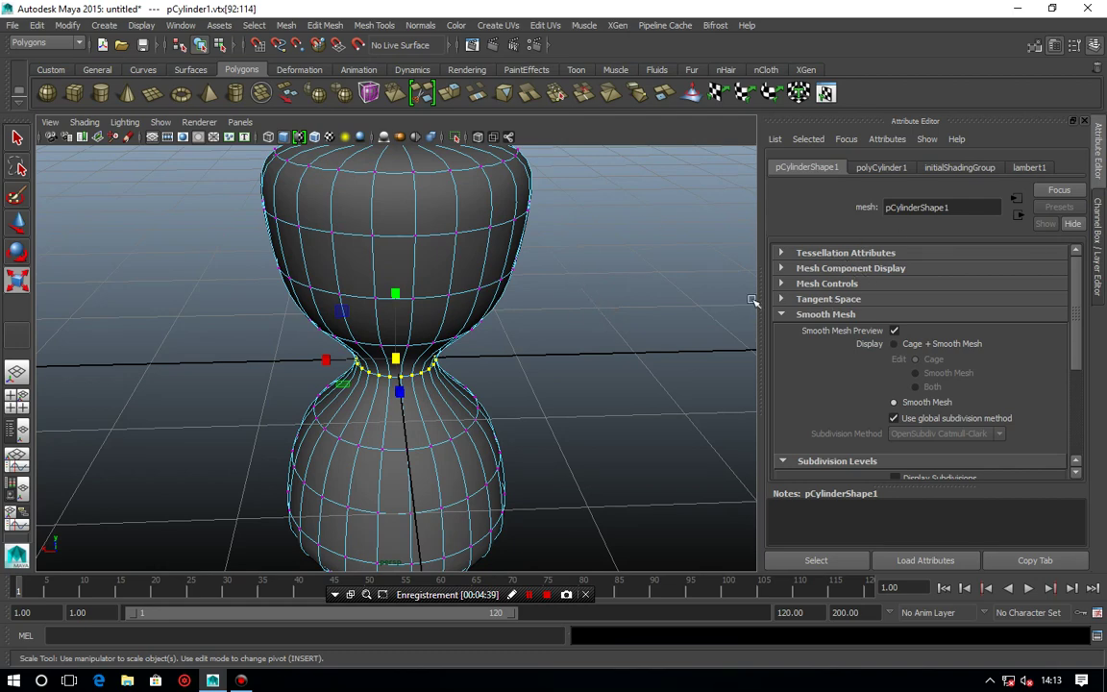
{"action": "right_click_drag", "start_coordinate": [676, 309], "coordinate": [602, 308], "text": "alt"}
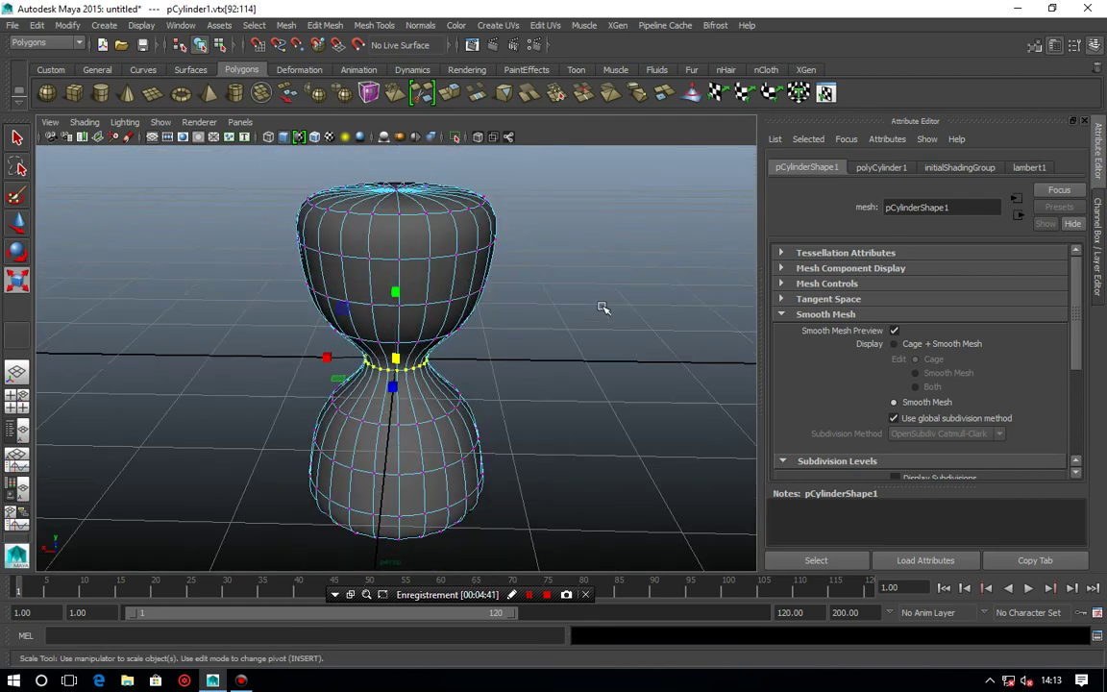
{"action": "left_click_drag", "start_coordinate": [494, 279], "coordinate": [485, 274], "text": "alt"}
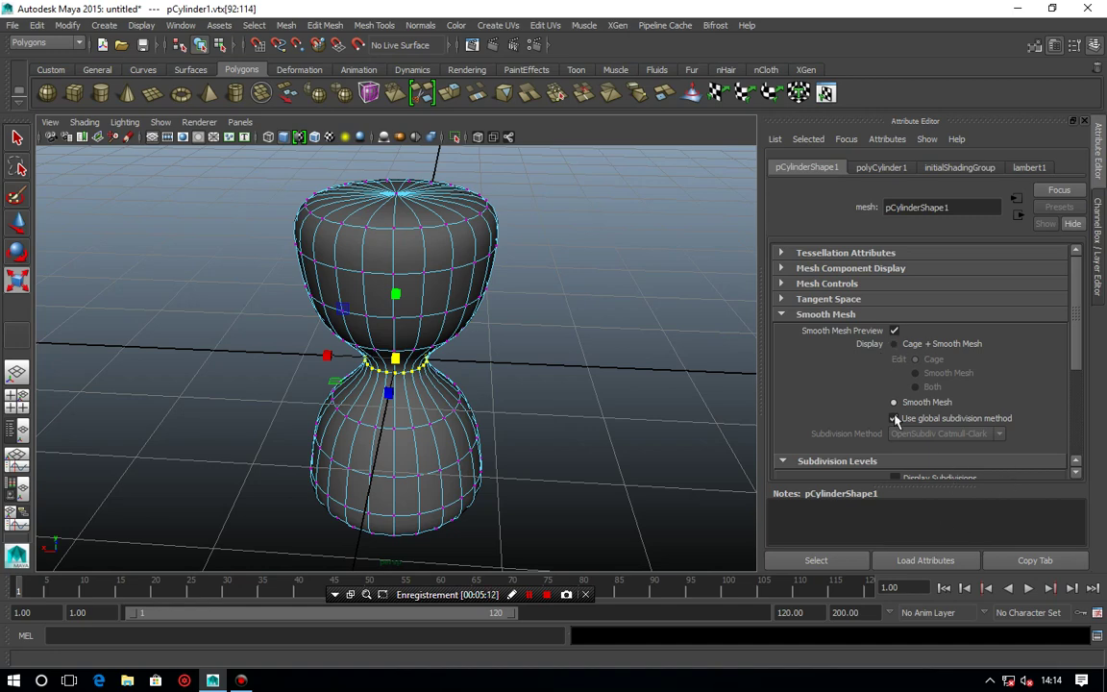
Compare the hourglass in cage (1) and smooth (3) display, leave it smoothed, and open Mesh Tools.
{"action": "left_click", "coordinate": [895, 331]}
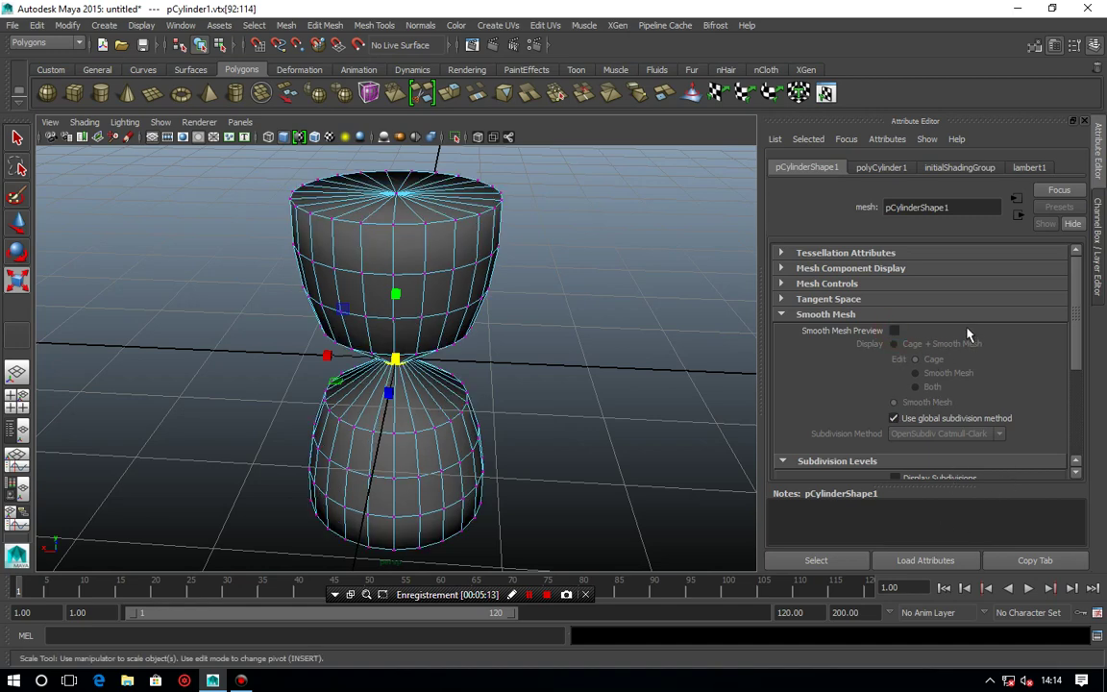
{"action": "key", "text": "3"}
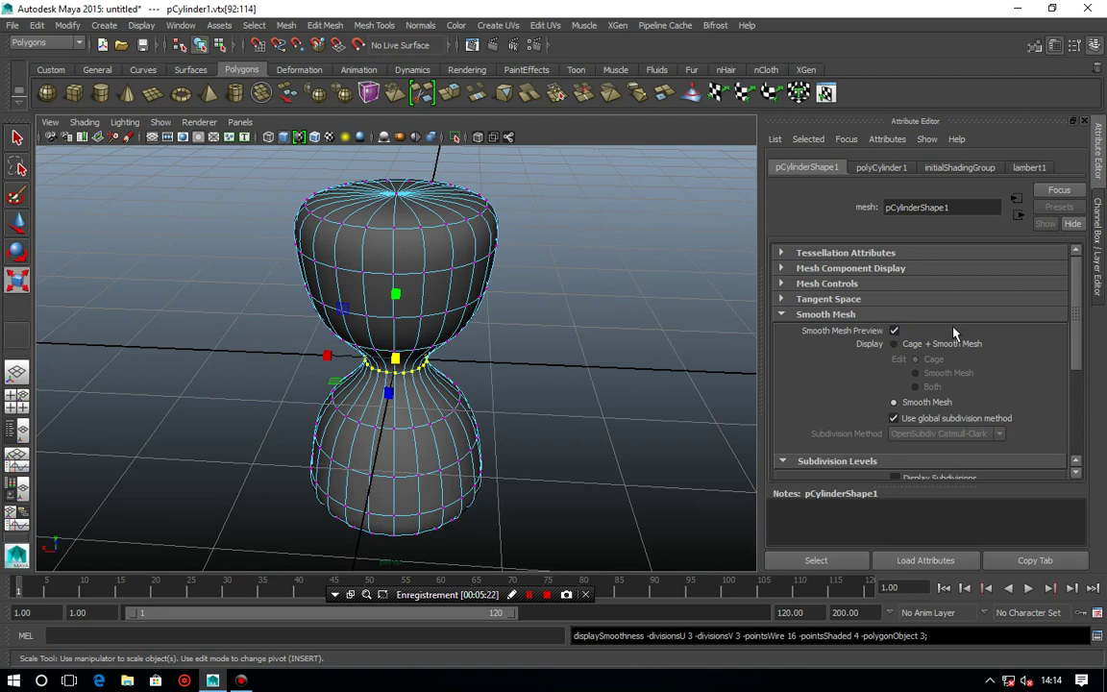
{"action": "key", "text": "1"}
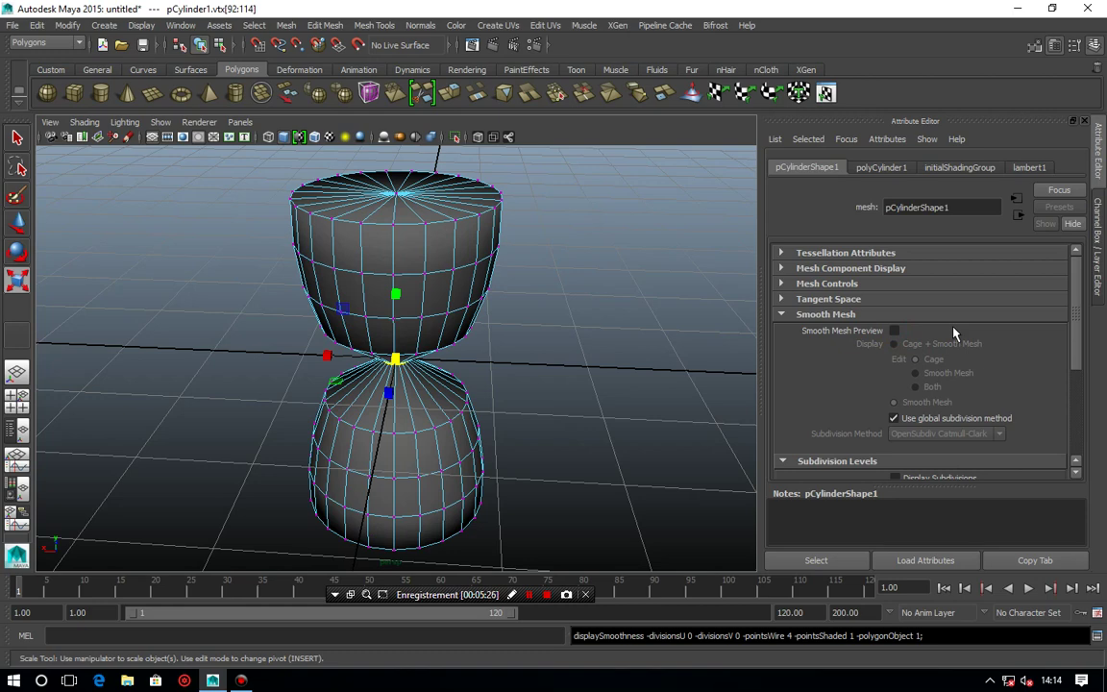
{"action": "key", "text": "3"}
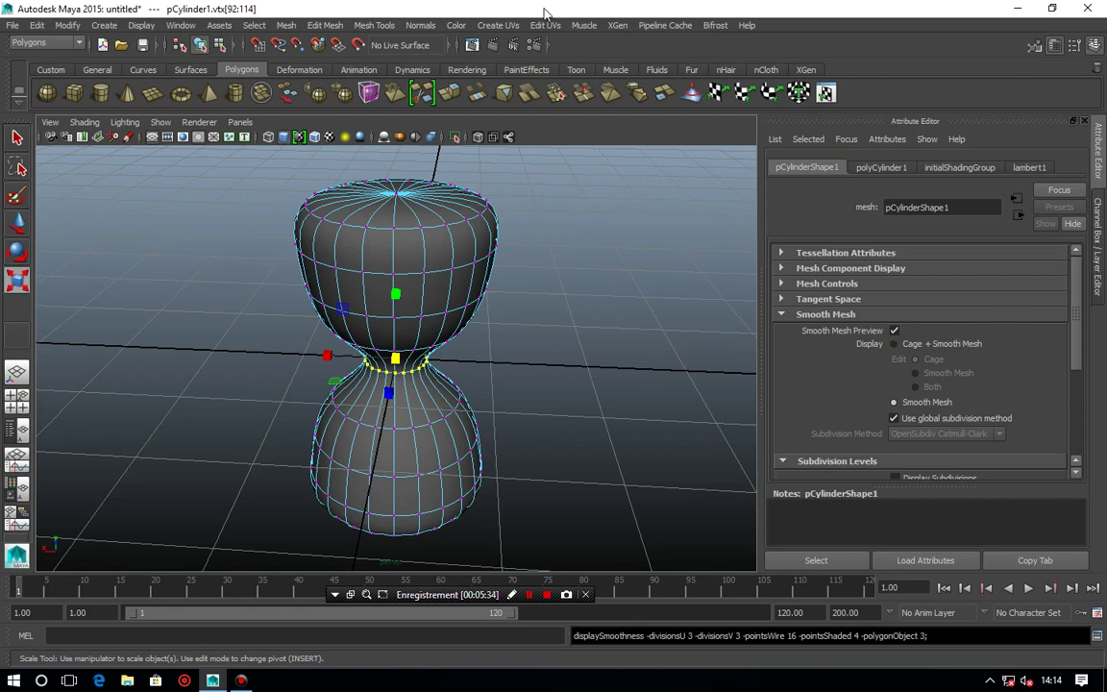
{"action": "left_click", "coordinate": [374, 25]}
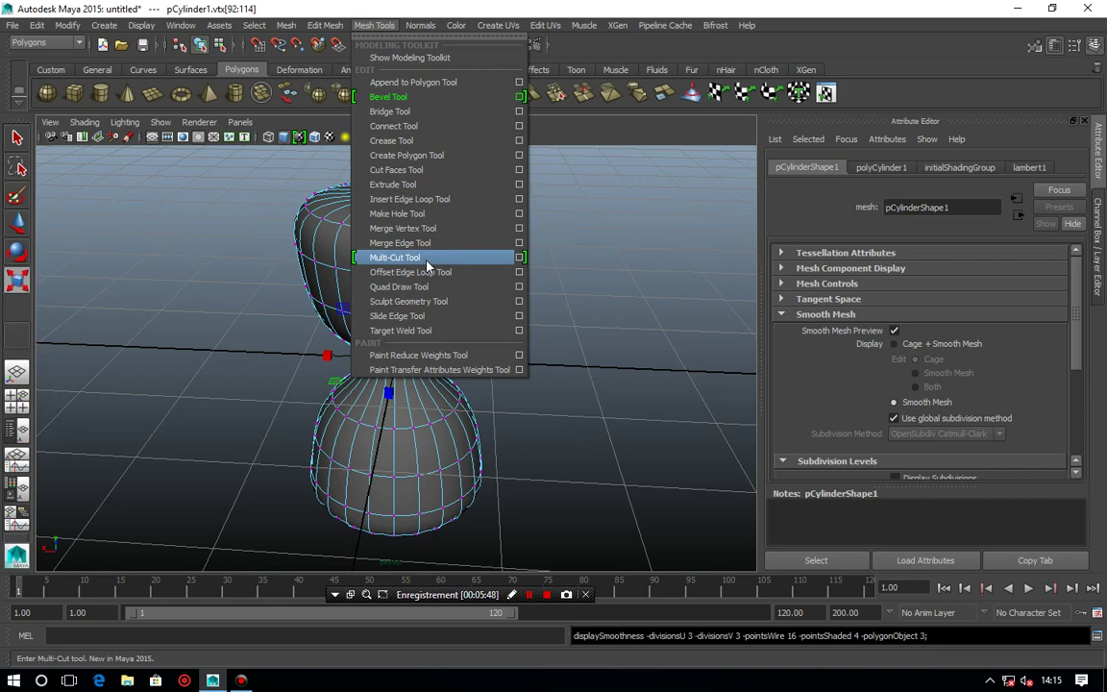
With the Multi-Cut Tool, insert an edge loop across the upper bulb near its top.
{"action": "left_click", "coordinate": [428, 264]}
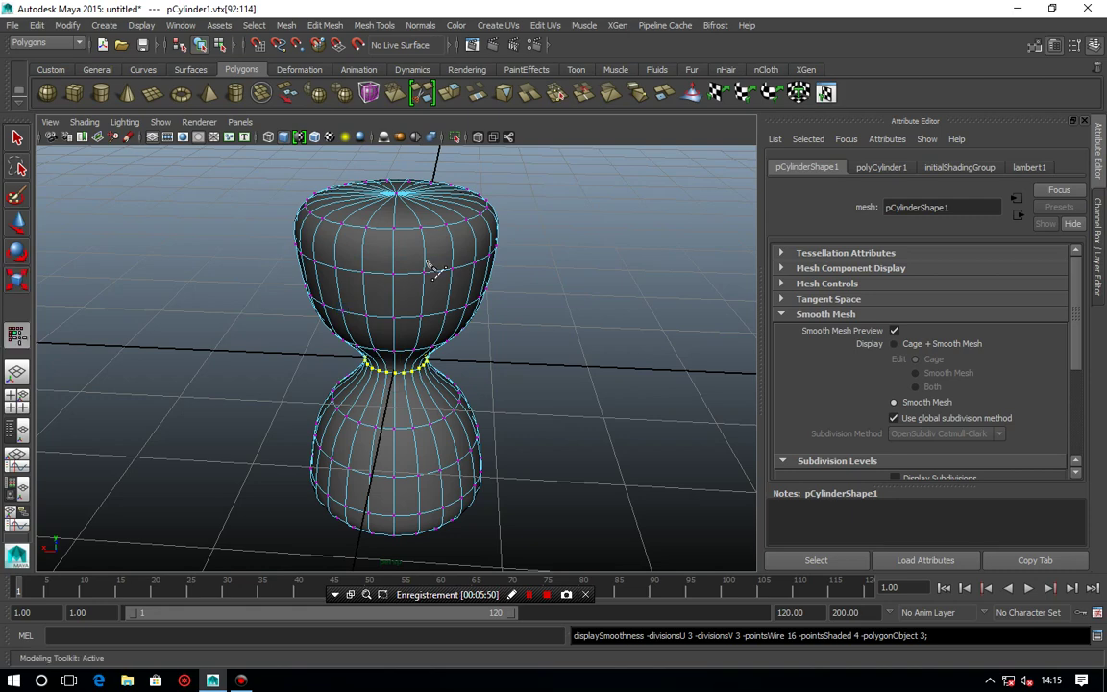
{"action": "scroll", "coordinate": [420, 304], "scroll_direction": "up", "scroll_amount": 2}
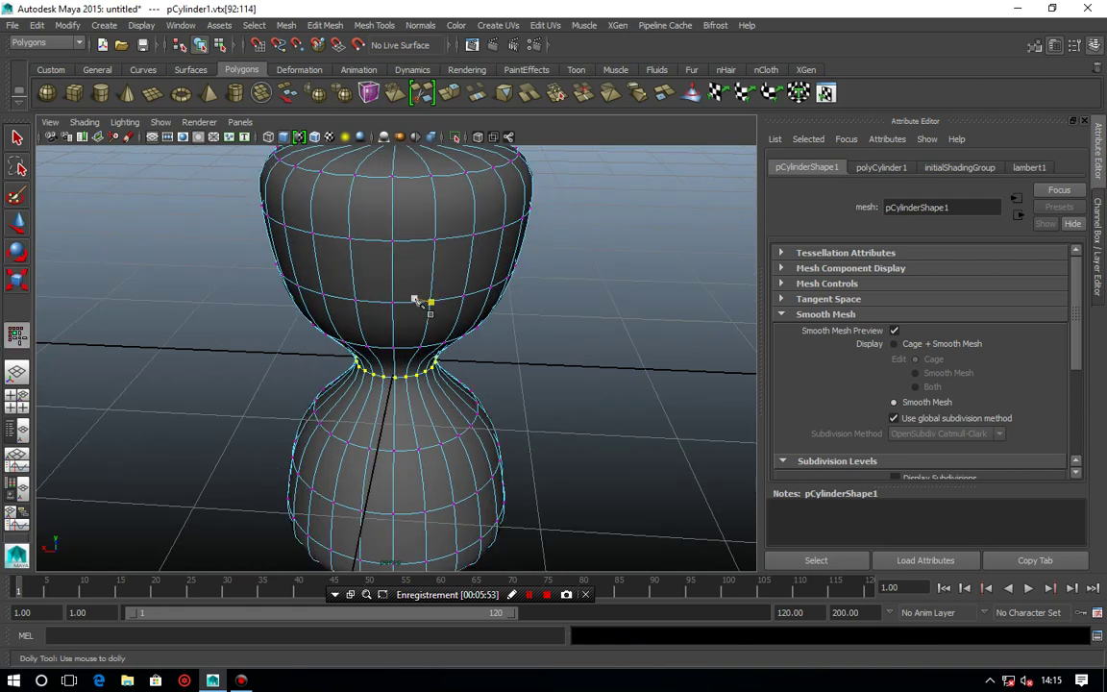
{"action": "scroll", "coordinate": [424, 301], "scroll_direction": "down", "scroll_amount": 2}
{"action": "middle_click_drag", "start_coordinate": [440, 307], "coordinate": [434, 272], "text": "alt"}
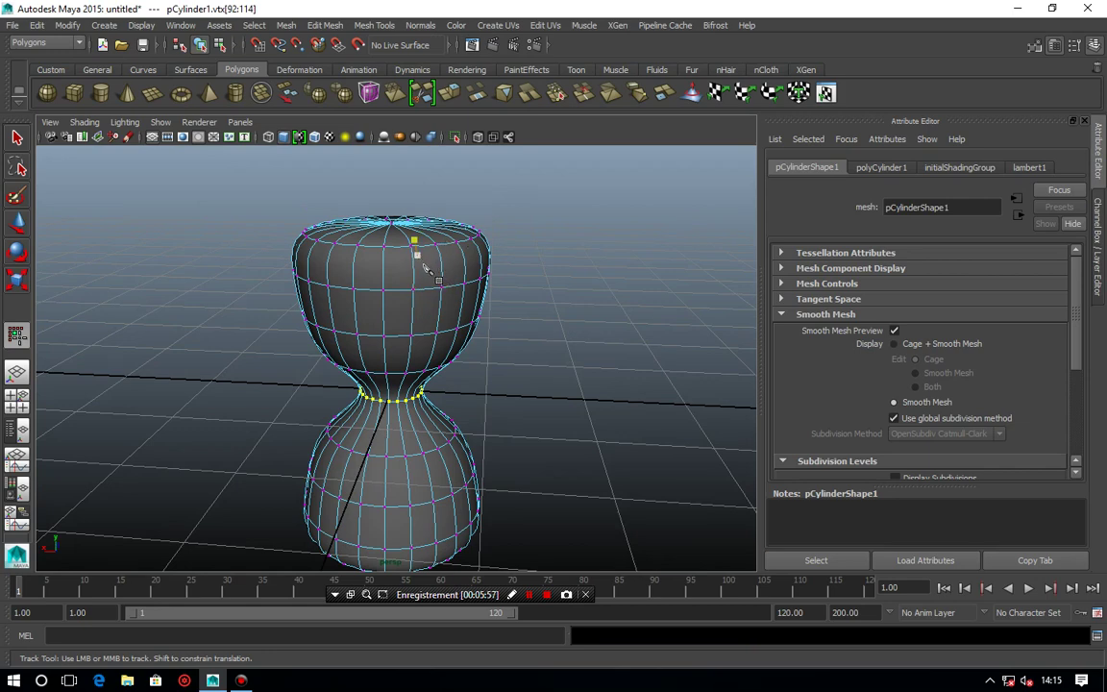
{"action": "left_click", "coordinate": [413, 248]}
{"action": "left_click", "coordinate": [412, 249], "text": "ctrl"}
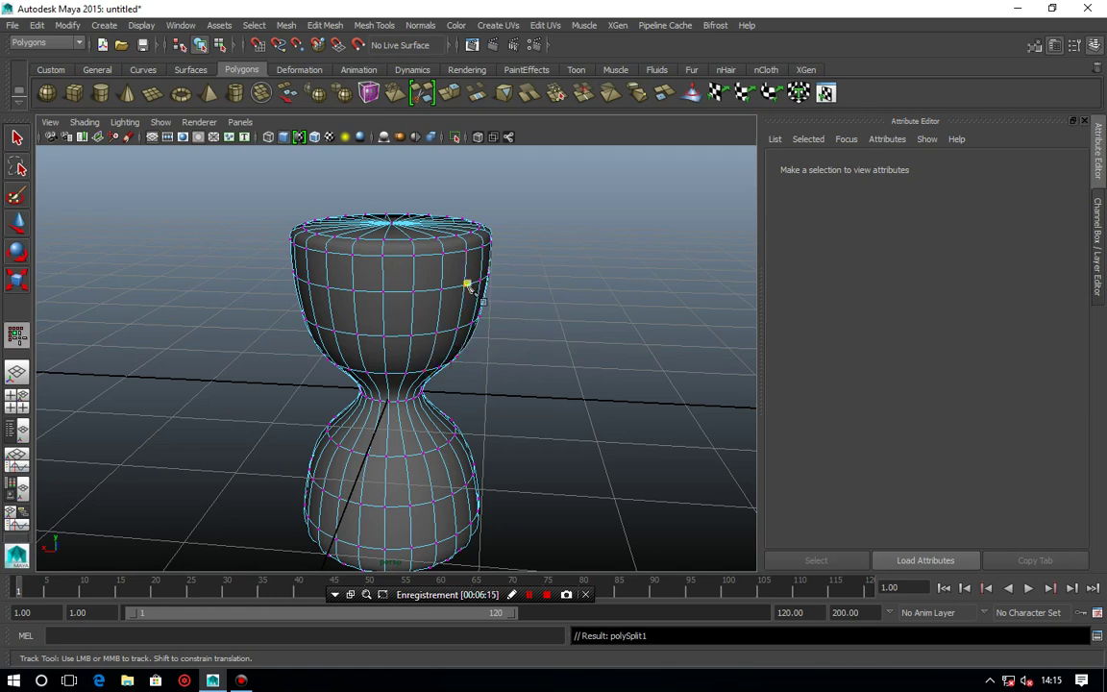
{"action": "middle_click_drag", "start_coordinate": [464, 285], "coordinate": [473, 296], "text": "alt"}
{"action": "mouse_move", "coordinate": [473, 296]}
{"action": "left_mouse_down", "text": "alt"}
{"action": "mouse_move", "coordinate": [460, 304]}
{"action": "mouse_move", "coordinate": [402, 279]}
{"action": "left_mouse_up", "text": "alt"}
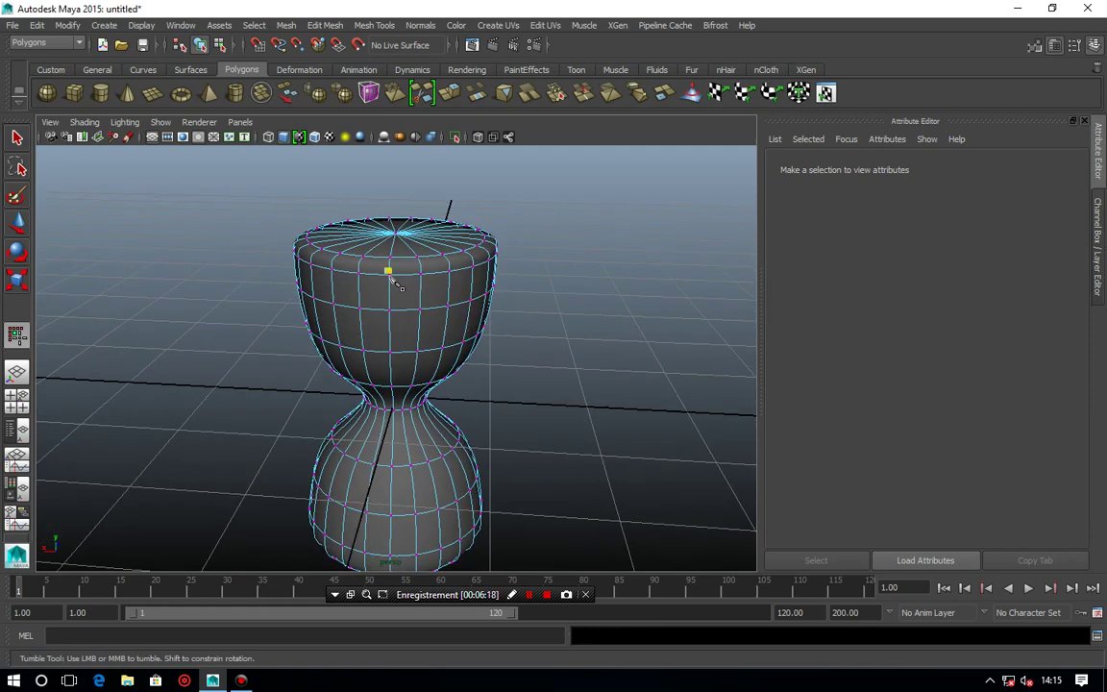
{"action": "left_click", "coordinate": [388, 273]}
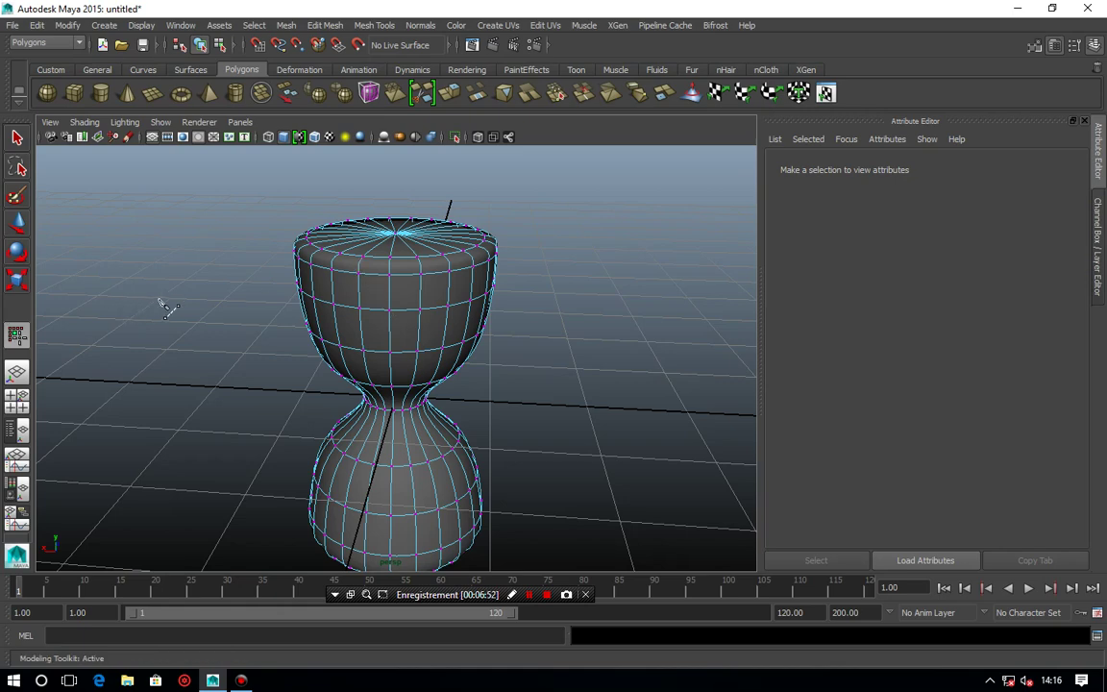
Create a polygon cube and move it along X to sit beside the hourglass.
{"action": "scroll", "coordinate": [165, 307], "scroll_direction": "down", "scroll_amount": 3}
{"action": "left_click", "coordinate": [74, 92]}
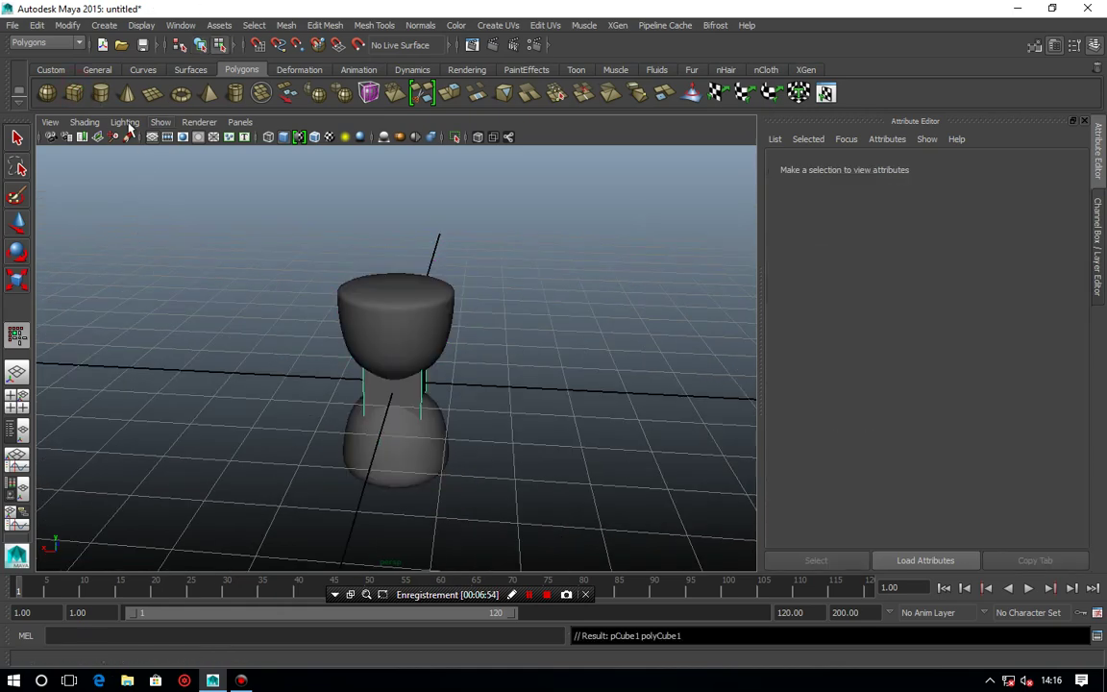
{"action": "left_click", "coordinate": [17, 222]}
{"action": "key", "text": "F10"}
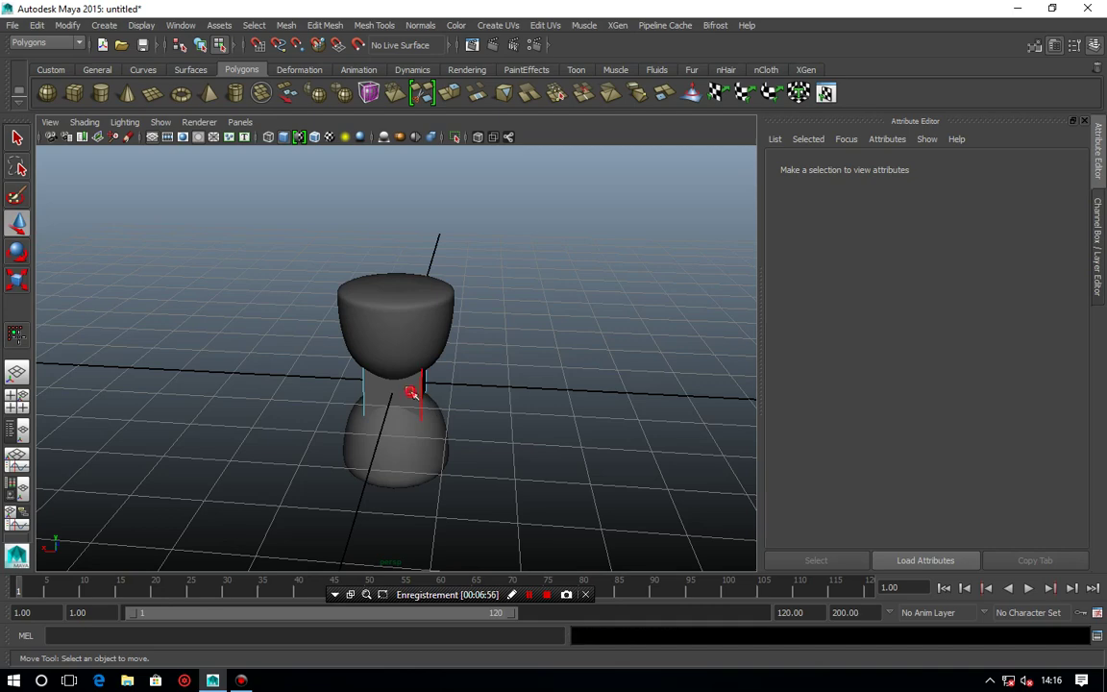
{"action": "left_click", "coordinate": [420, 389]}
{"action": "right_click_drag", "start_coordinate": [396, 385], "coordinate": [450, 317]}
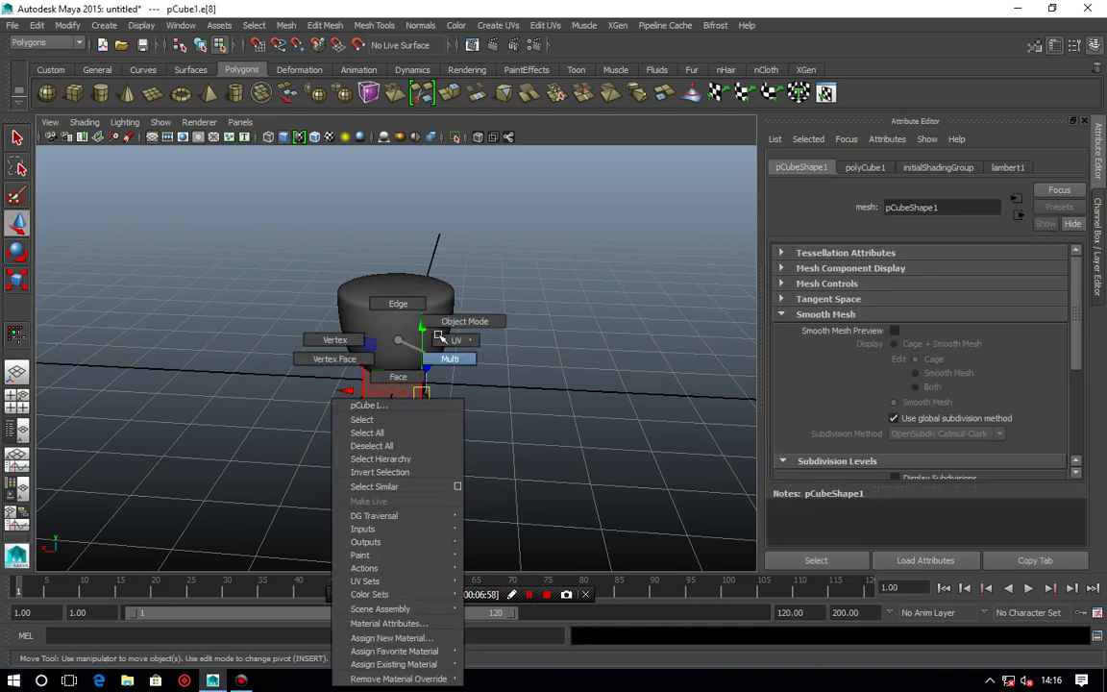
{"action": "left_click", "coordinate": [449, 317]}
{"action": "left_click", "coordinate": [403, 390]}
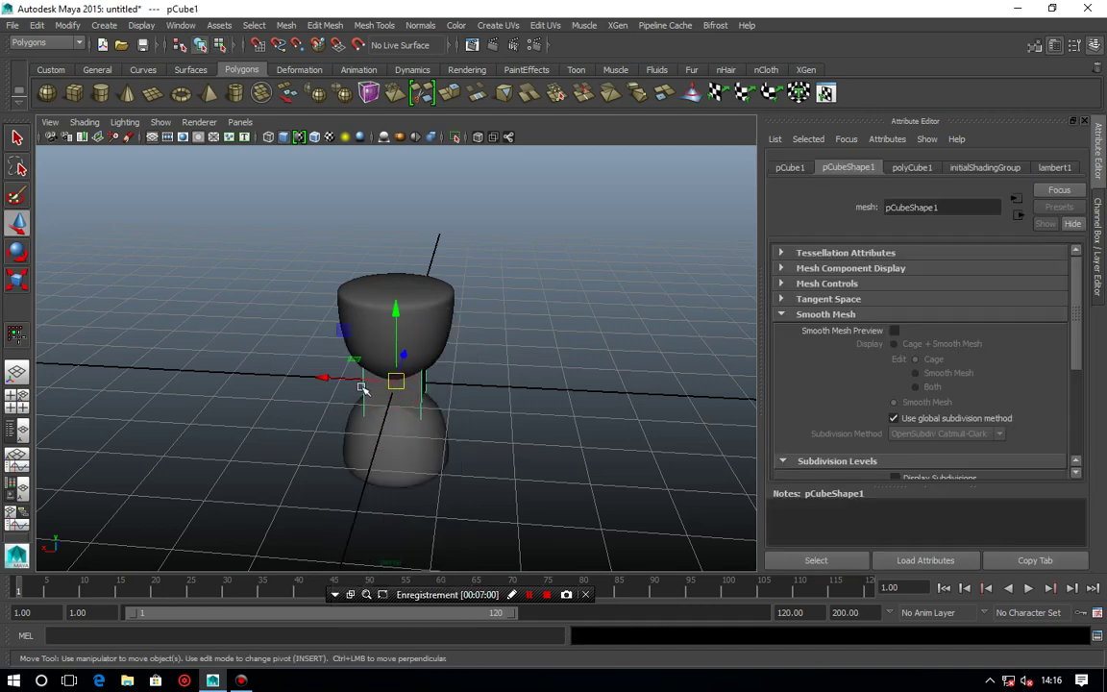
{"action": "left_click_drag", "start_coordinate": [334, 382], "coordinate": [232, 376]}
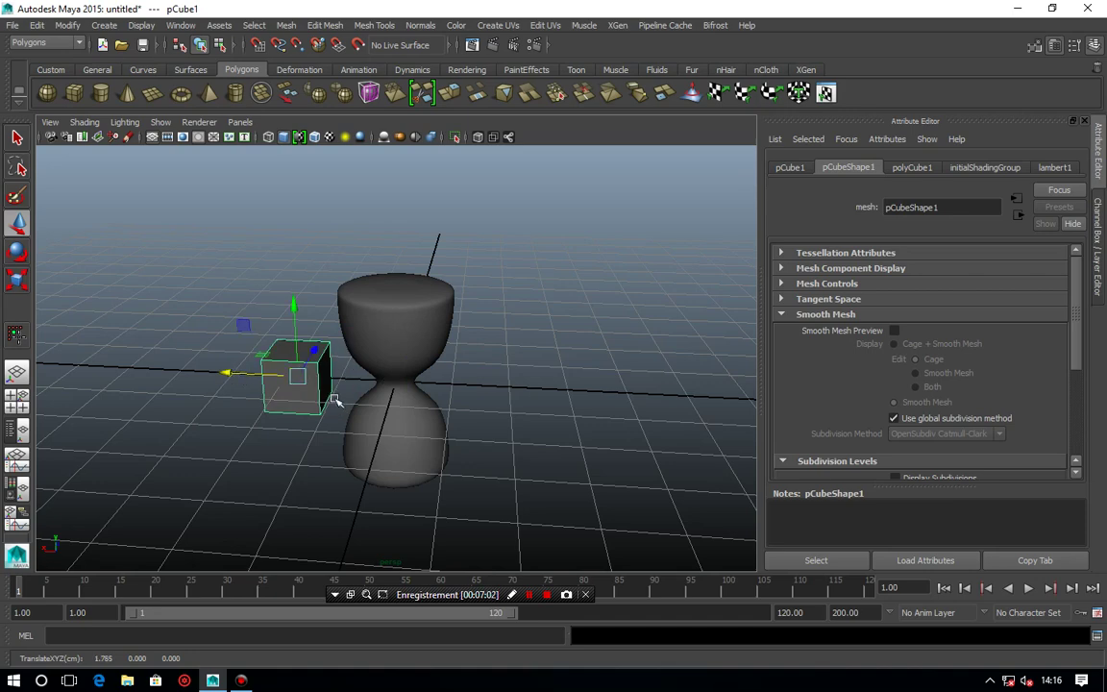
Preview pCube1 smoothed into a rounded ball, comparing it with its blocky cage.
{"action": "scroll", "coordinate": [277, 395], "scroll_direction": "up", "scroll_amount": 3}
{"action": "scroll", "coordinate": [334, 390], "scroll_direction": "up", "scroll_amount": 3}
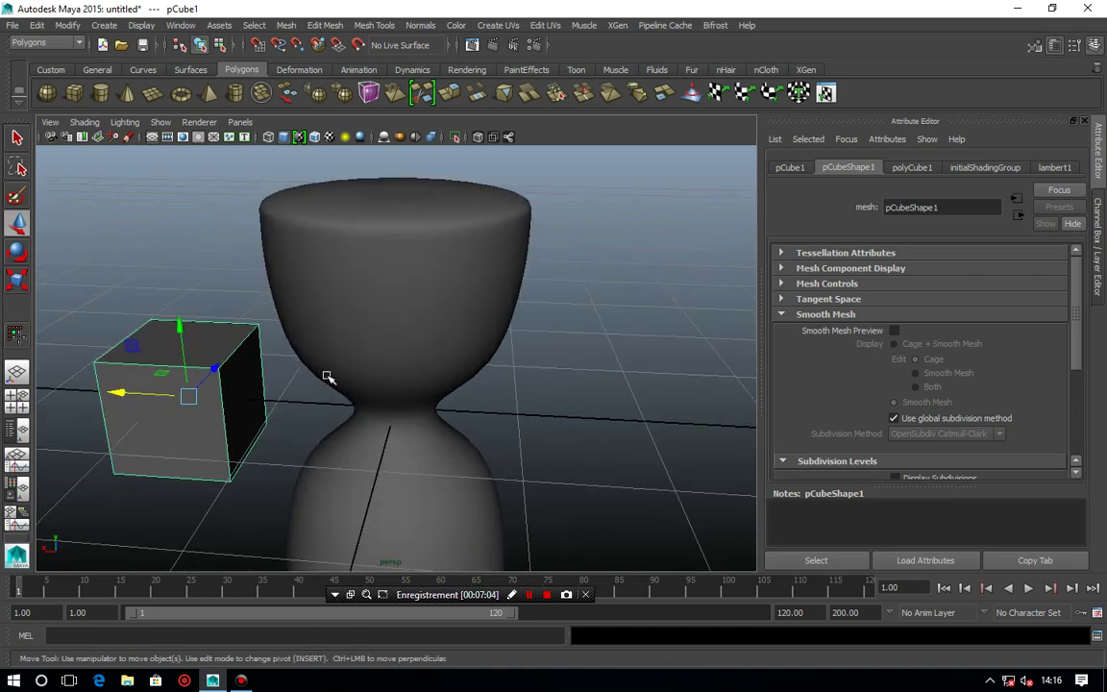
{"action": "mouse_move", "coordinate": [326, 378]}
{"action": "left_mouse_down", "text": "alt"}
{"action": "mouse_move", "coordinate": [258, 383]}
{"action": "mouse_move", "coordinate": [388, 331]}
{"action": "left_mouse_up", "text": "alt"}
{"action": "scroll", "coordinate": [442, 368], "scroll_direction": "up", "scroll_amount": 2}
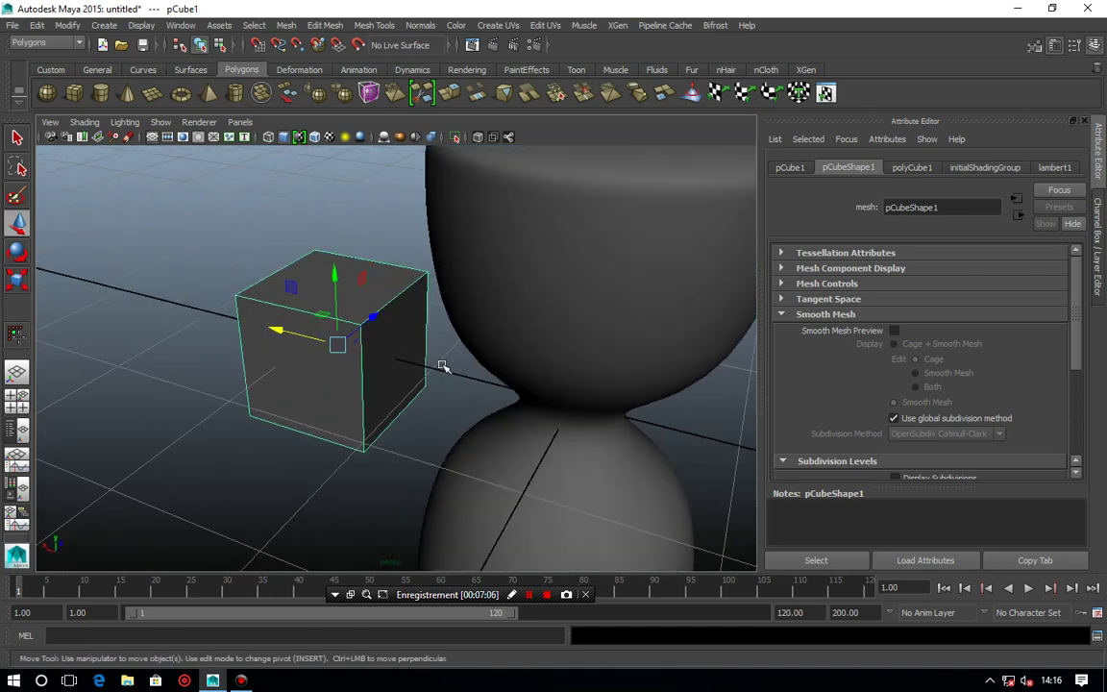
{"action": "left_click_drag", "start_coordinate": [442, 368], "coordinate": [400, 371], "text": "alt"}
{"action": "left_click_drag", "start_coordinate": [423, 423], "coordinate": [412, 396], "text": "alt"}
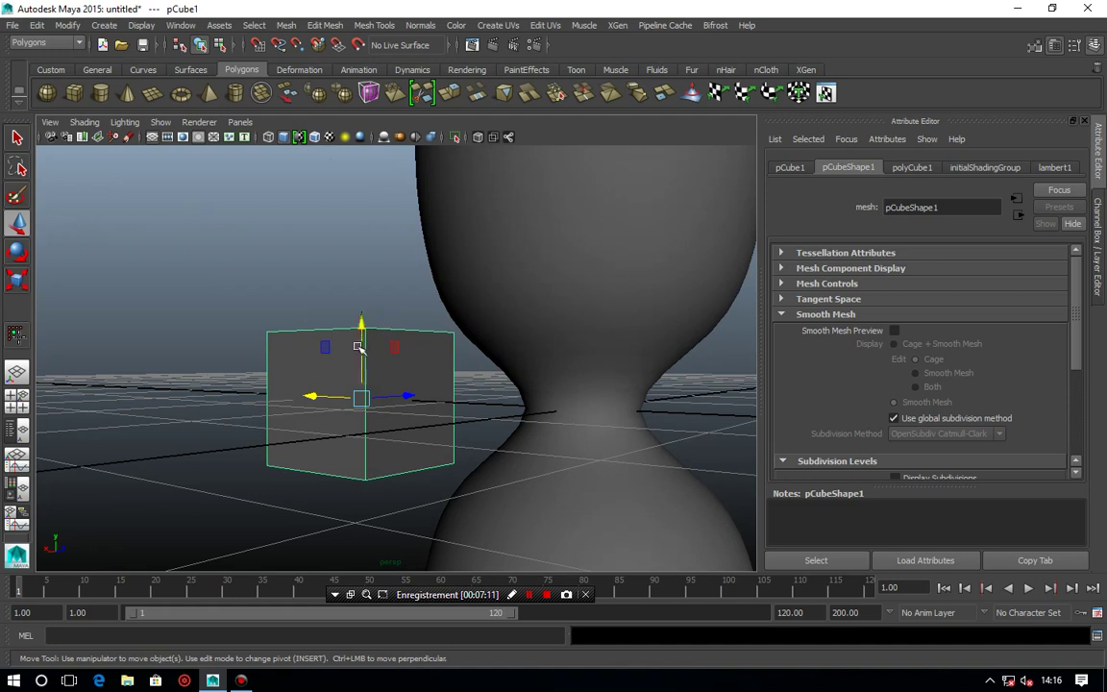
{"action": "left_click", "coordinate": [394, 347]}
{"action": "key", "text": "3"}
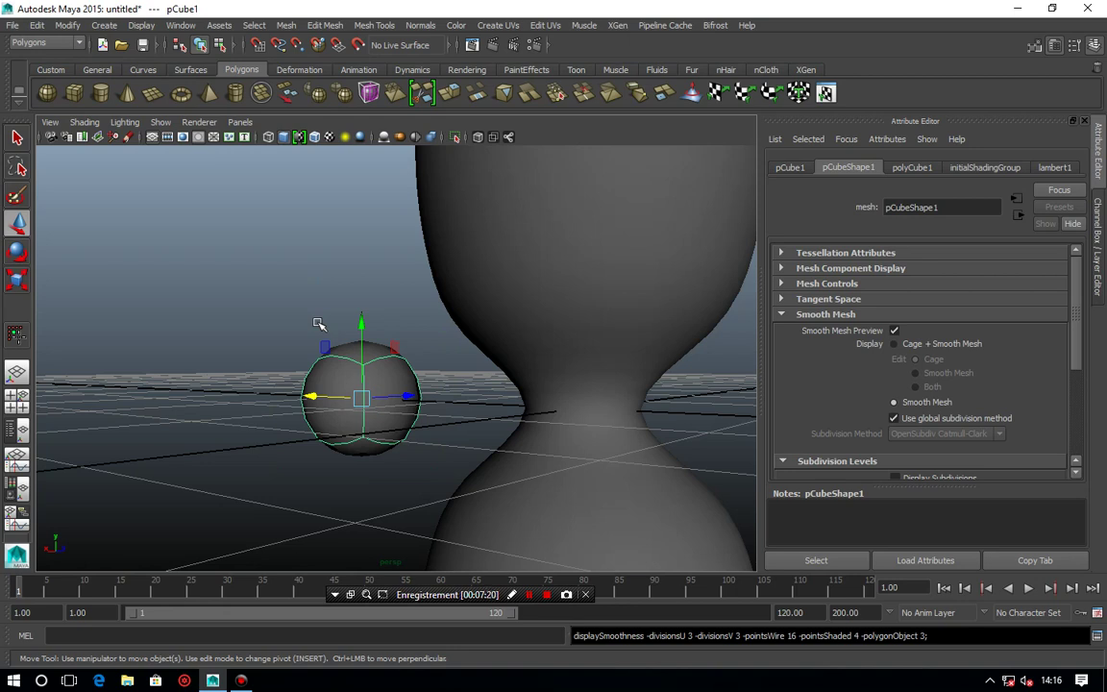
{"action": "key", "text": "1"}
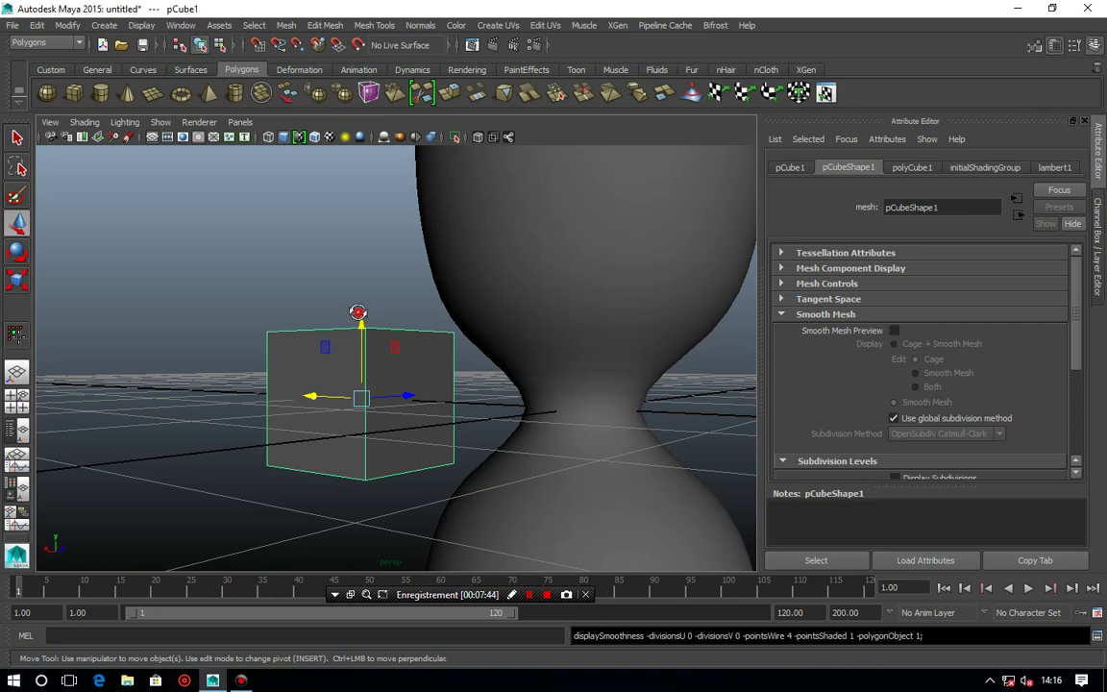
{"action": "left_click_drag", "start_coordinate": [365, 317], "coordinate": [371, 333], "text": "alt"}
{"action": "key", "text": "3"}
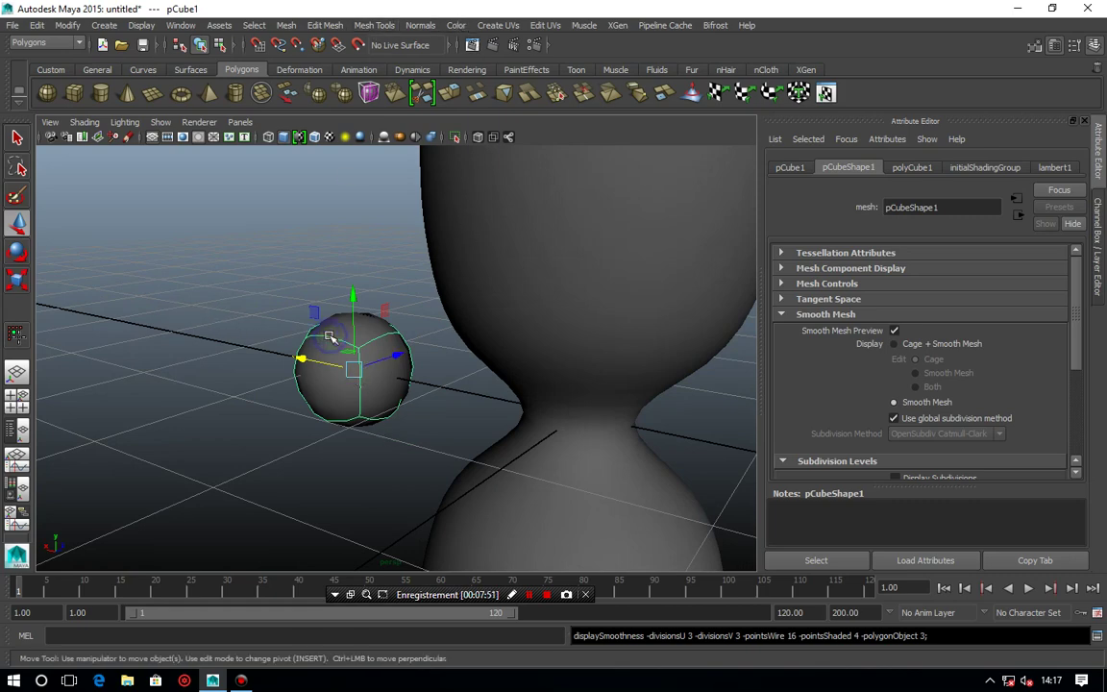
{"action": "right_click_drag", "start_coordinate": [330, 338], "coordinate": [267, 337]}
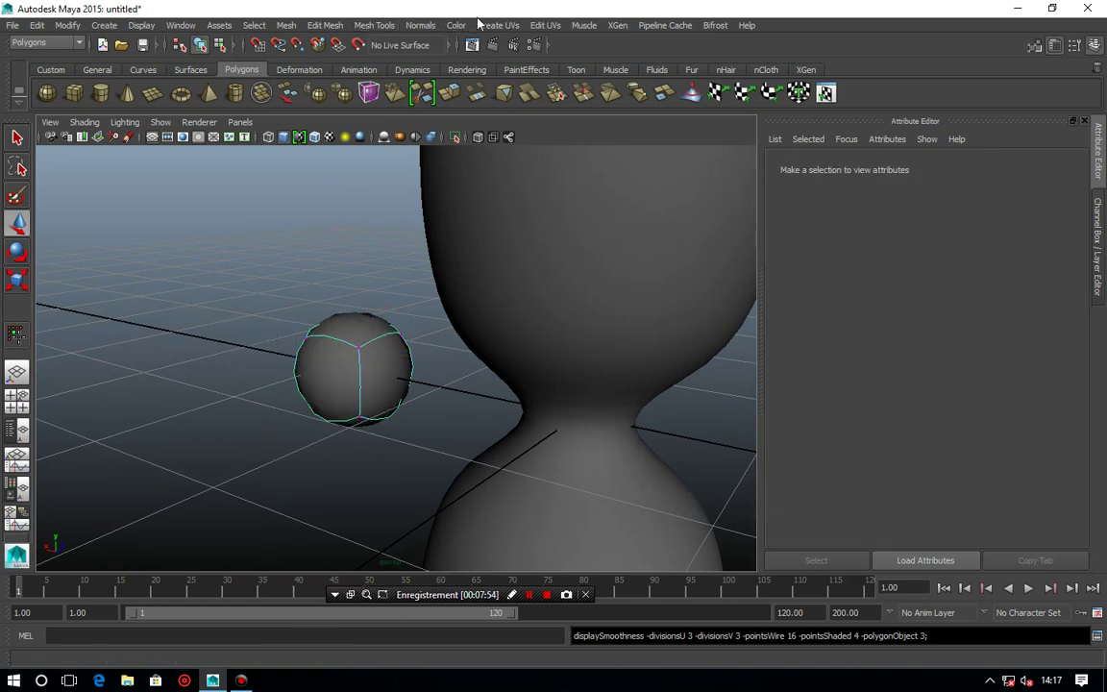
With Multi-Cut, insert edge loops low on the cube and near its top, showing the unsmoothed cage (1).
{"action": "left_click", "coordinate": [381, 25]}
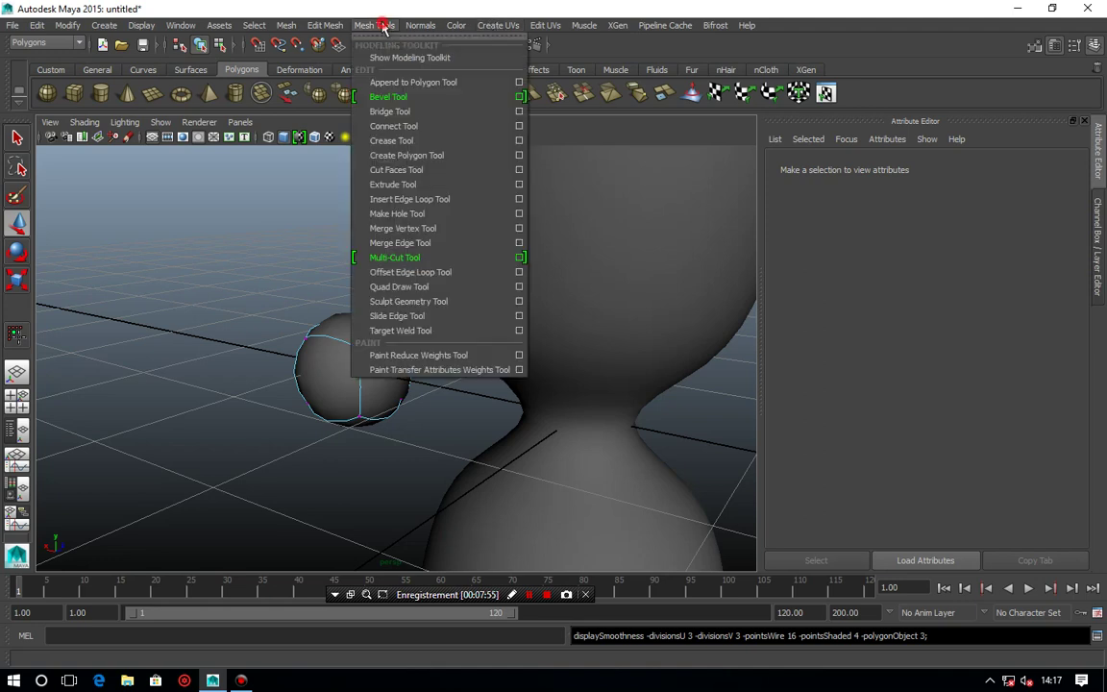
{"action": "left_click", "coordinate": [411, 257]}
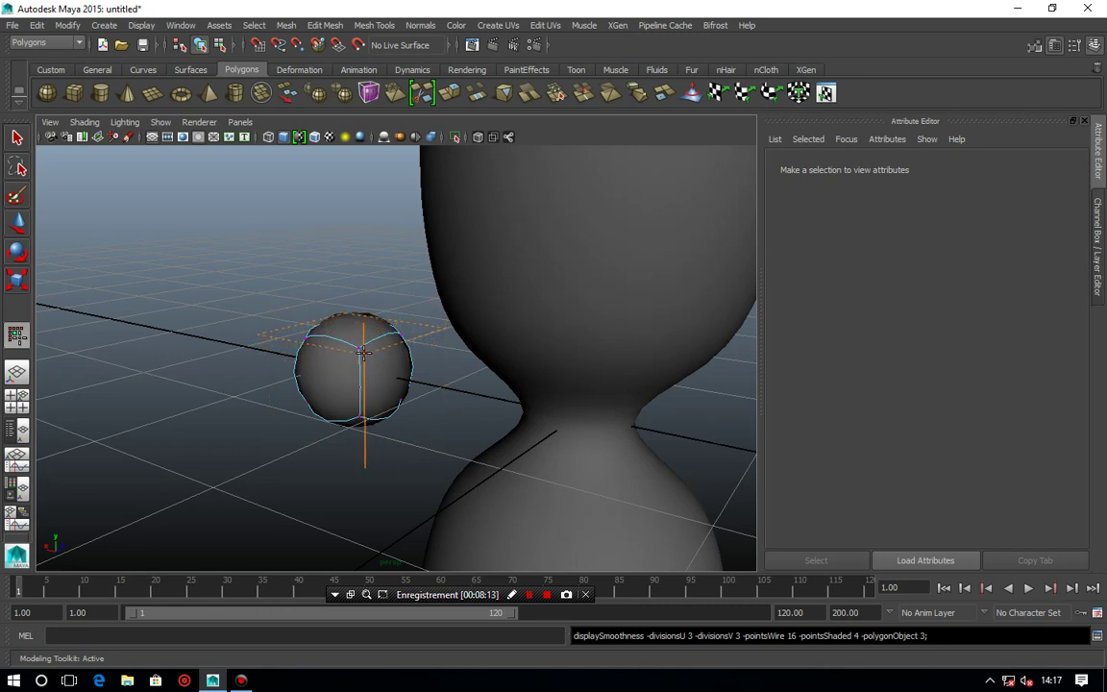
{"action": "left_click", "coordinate": [362, 352]}
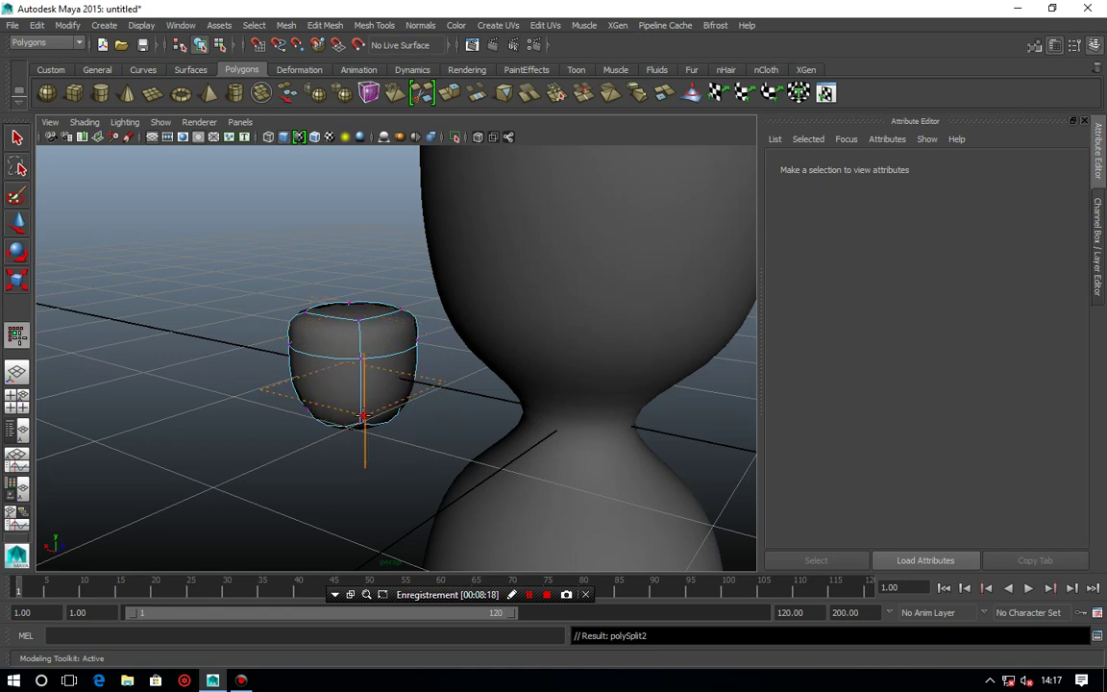
{"action": "left_click", "coordinate": [363, 417]}
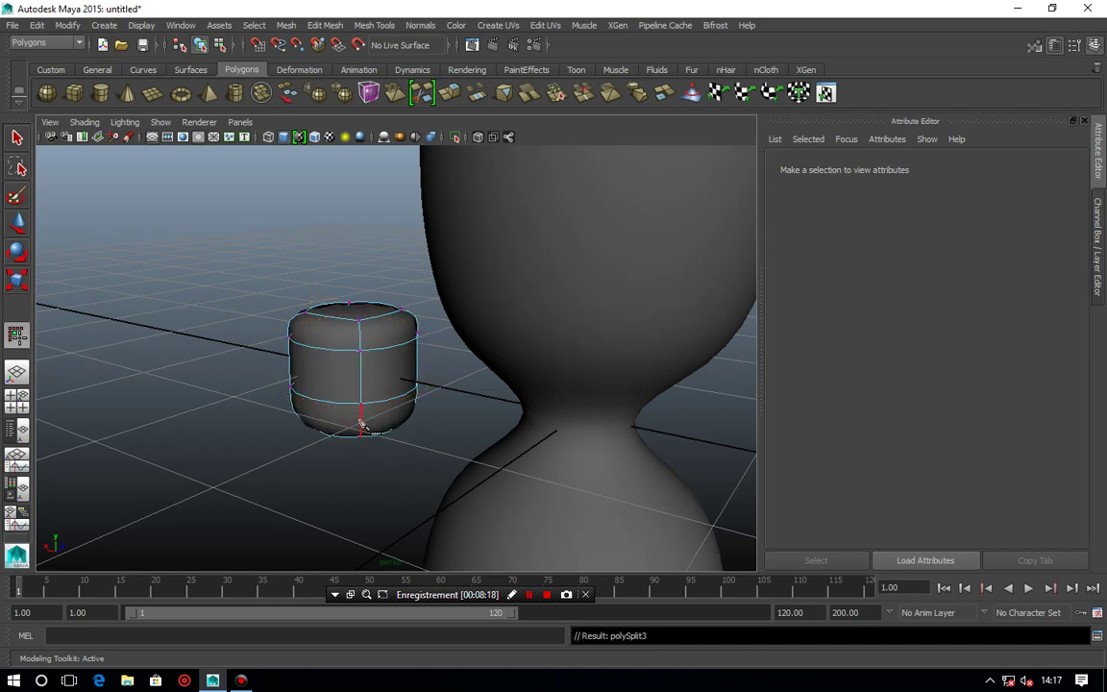
{"action": "key", "text": "1"}
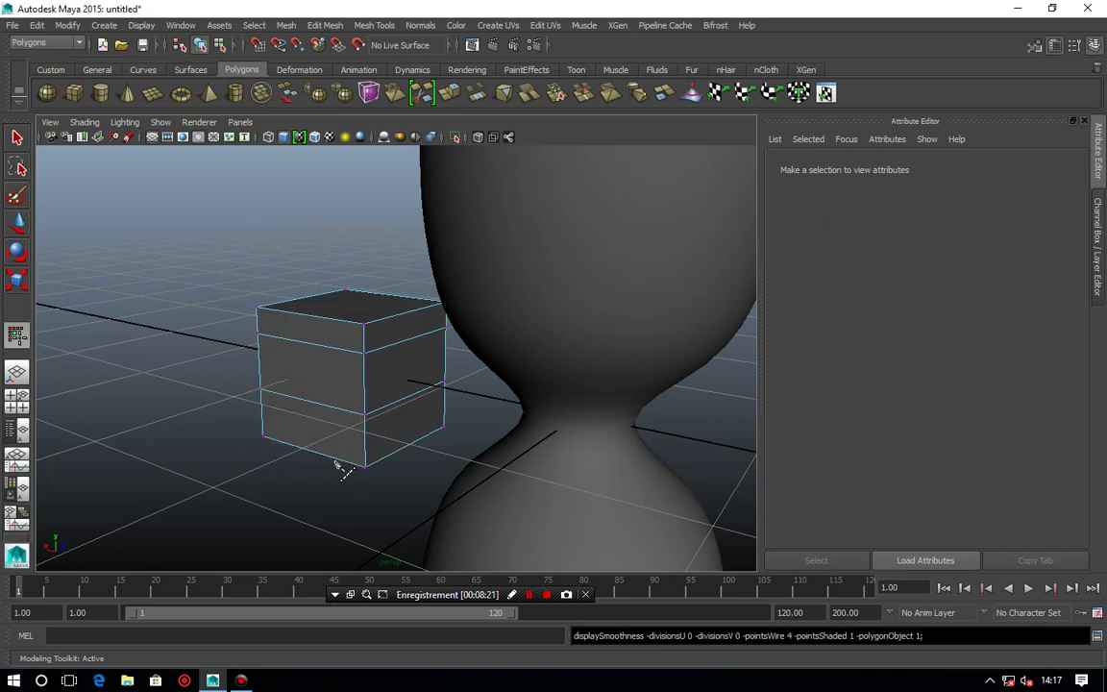
{"action": "scroll", "coordinate": [334, 459], "scroll_direction": "up", "scroll_amount": 2}
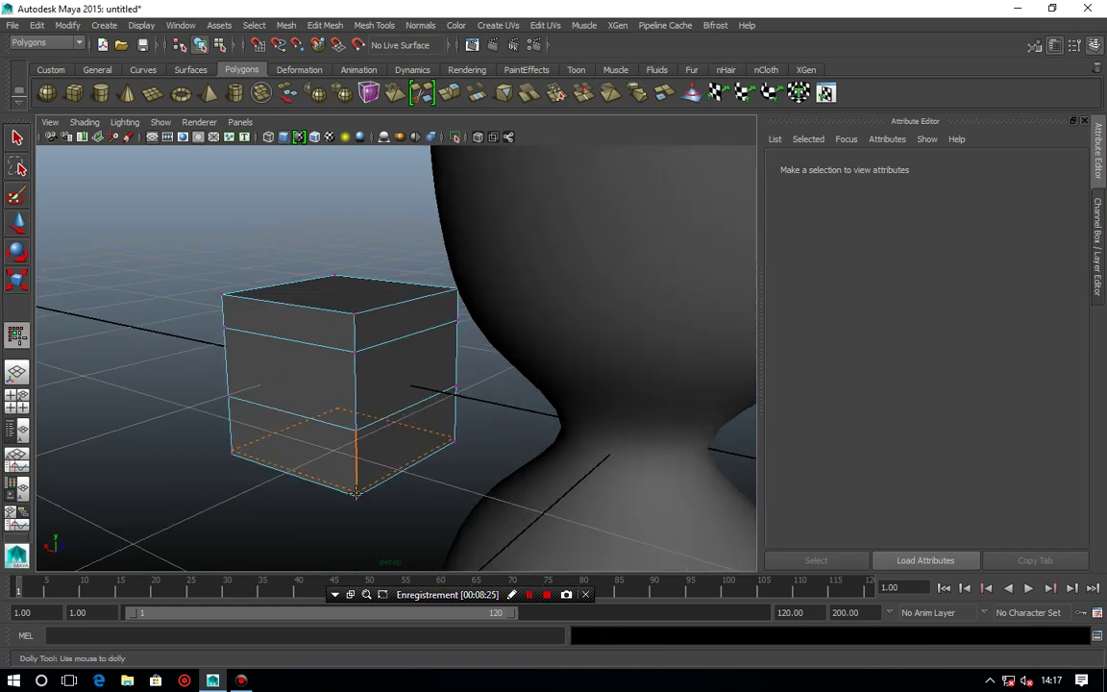
{"action": "left_click", "coordinate": [356, 490]}
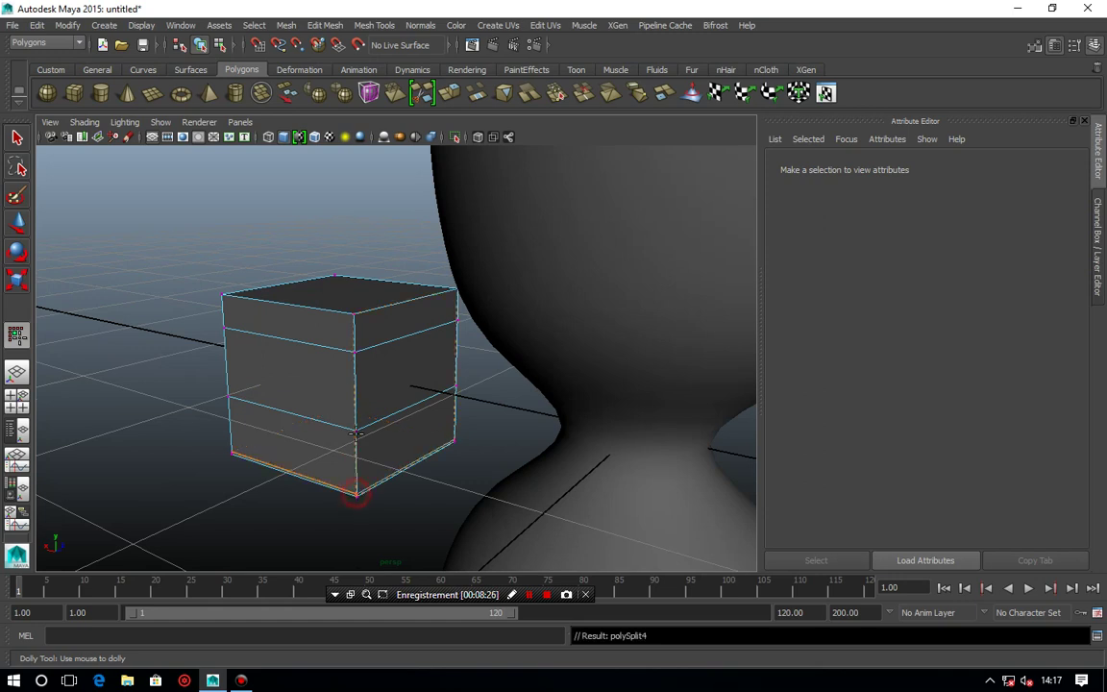
{"action": "left_click", "coordinate": [356, 315]}
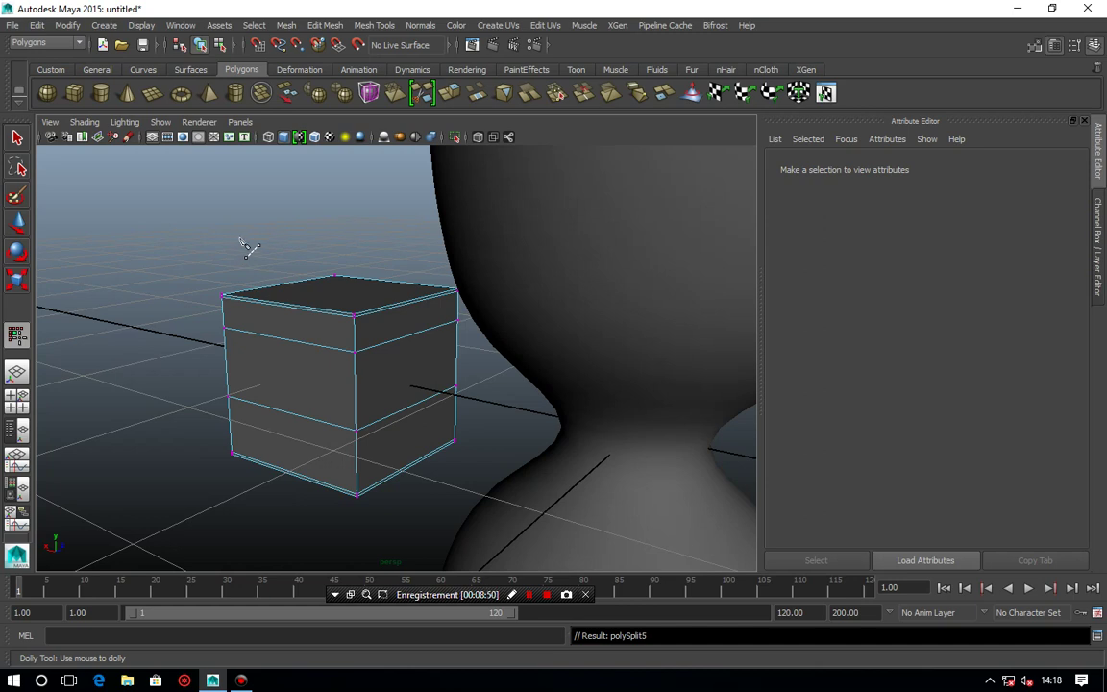
Cut vertical edge loops from the cube's top edge near its front corners.
{"action": "left_click_drag", "start_coordinate": [324, 267], "coordinate": [334, 331], "text": "alt"}
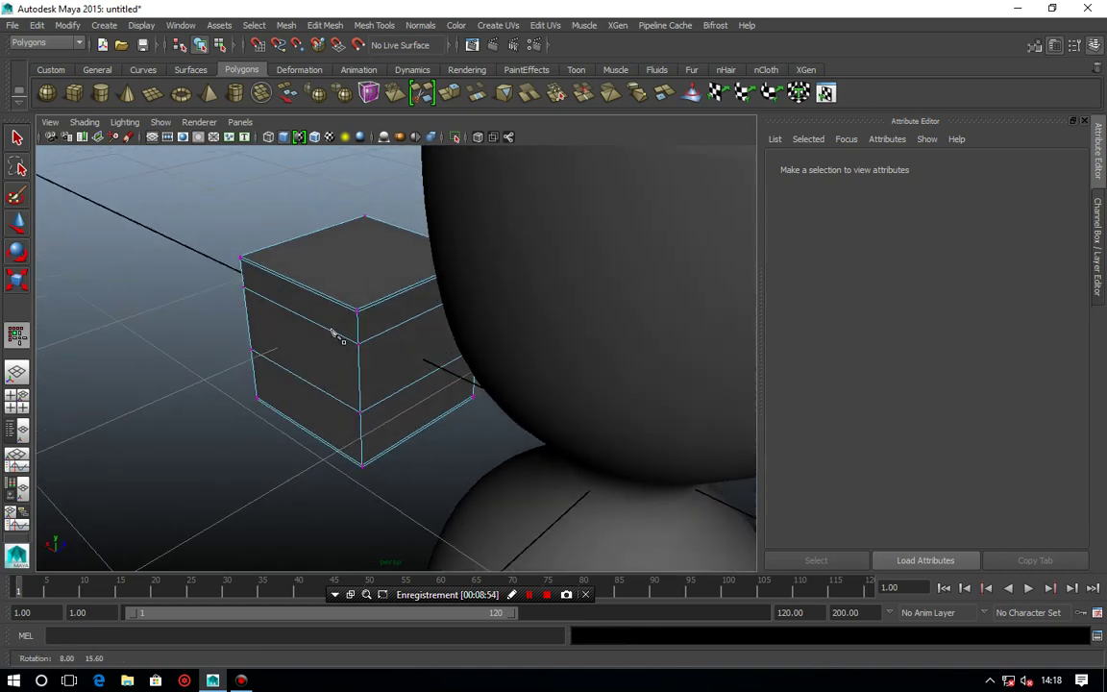
{"action": "left_click", "coordinate": [357, 308]}
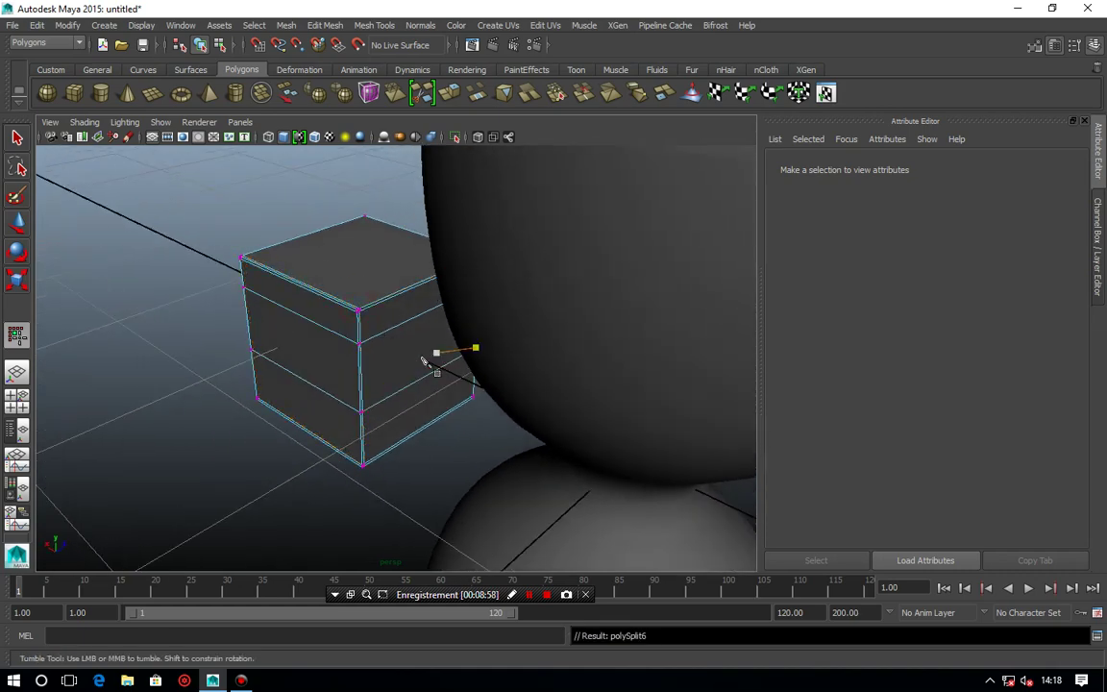
{"action": "middle_click_drag", "start_coordinate": [432, 358], "coordinate": [365, 348], "text": "alt"}
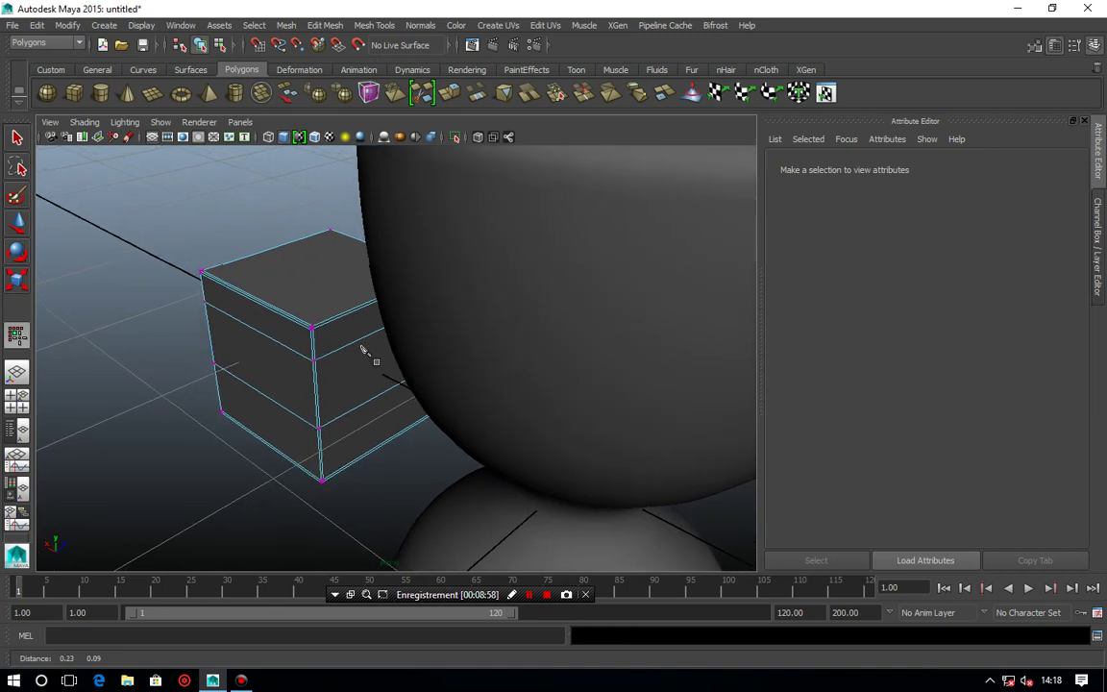
{"action": "left_click", "coordinate": [327, 231]}
{"action": "key", "text": "Return"}
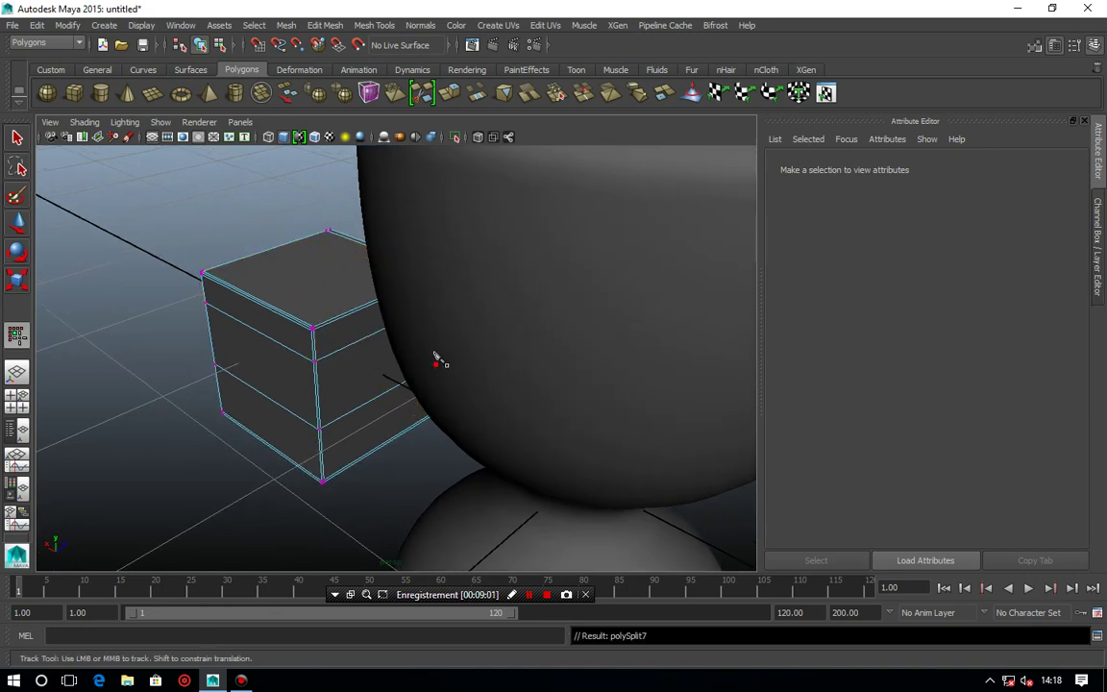
{"action": "left_click", "coordinate": [432, 332]}
{"action": "key", "text": "Escape"}
Check smoothing with 3/1, add another vertical loop near a corner, then switch to Move.
{"action": "key", "text": "3"}
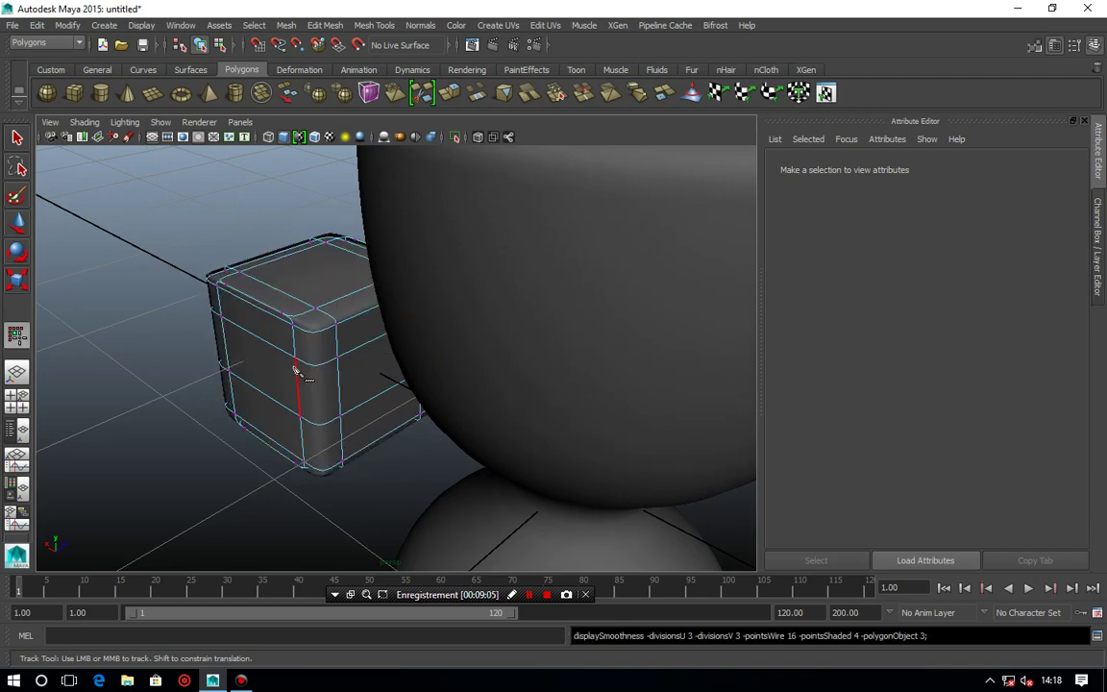
{"action": "mouse_move", "coordinate": [181, 376]}
{"action": "left_mouse_down", "text": "alt"}
{"action": "mouse_move", "coordinate": [341, 331]}
{"action": "mouse_move", "coordinate": [357, 361]}
{"action": "left_mouse_up", "text": "alt"}
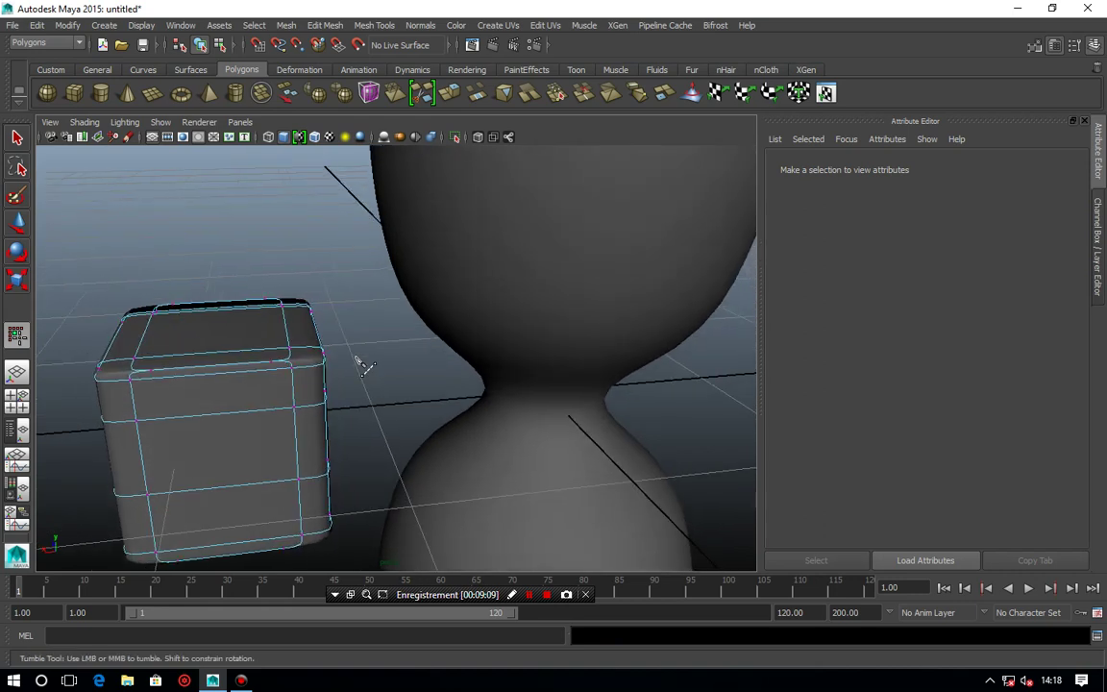
{"action": "key", "text": "1"}
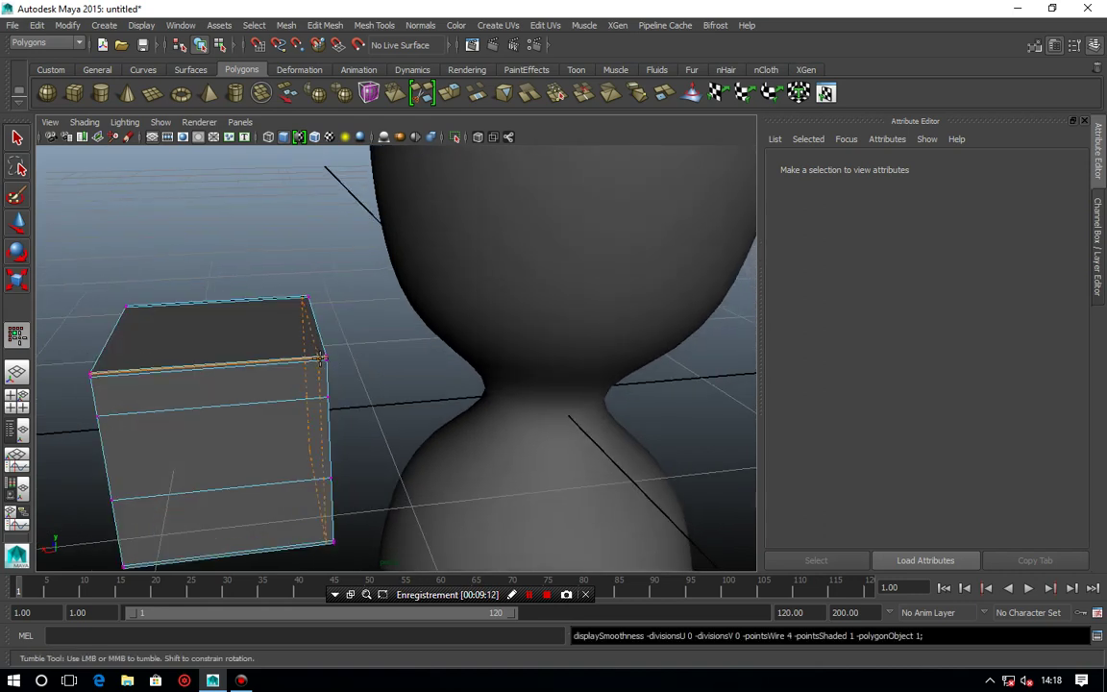
{"action": "left_click", "coordinate": [323, 360], "text": "ctrl"}
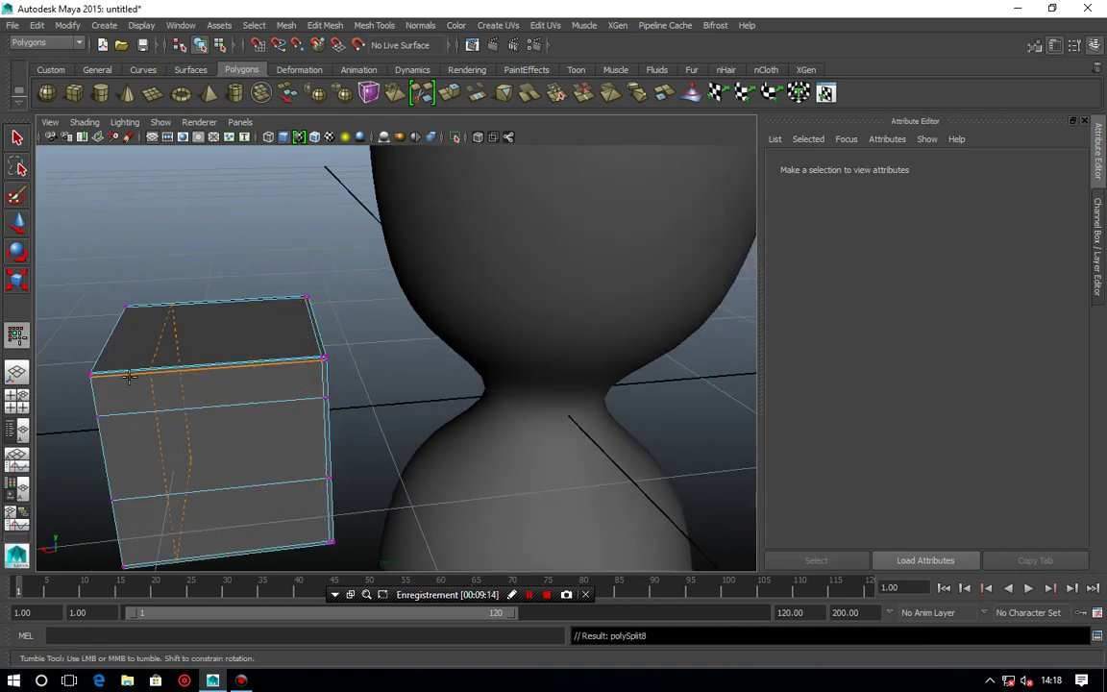
{"action": "left_click", "coordinate": [236, 333]}
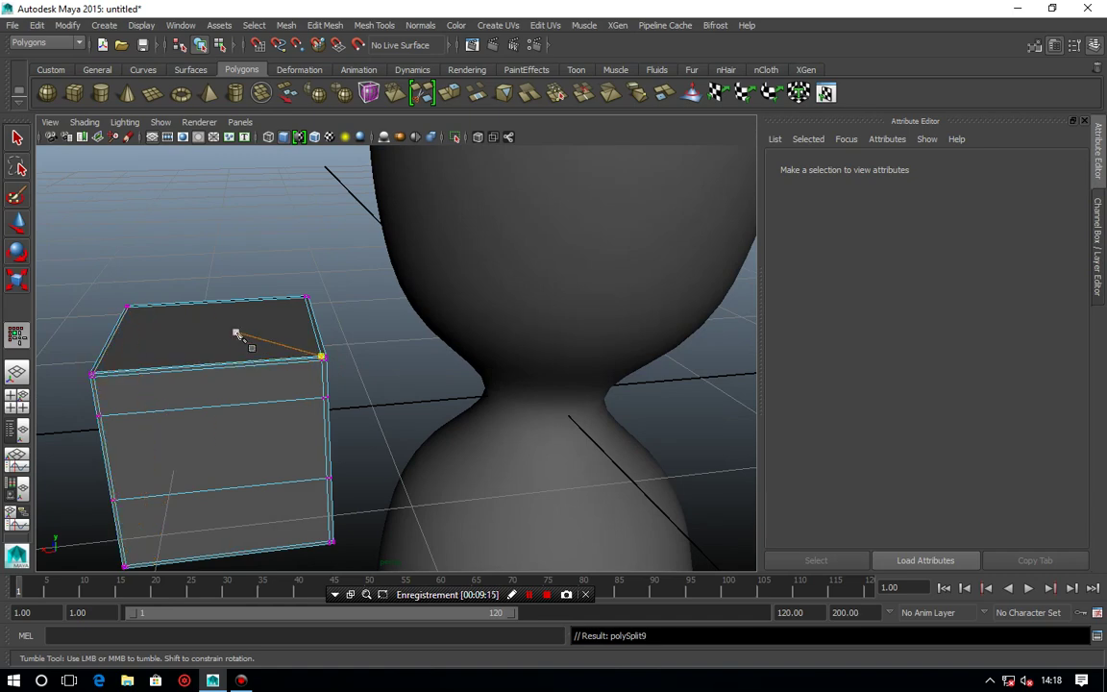
{"action": "key", "text": "3"}
{"action": "key", "text": "Return"}
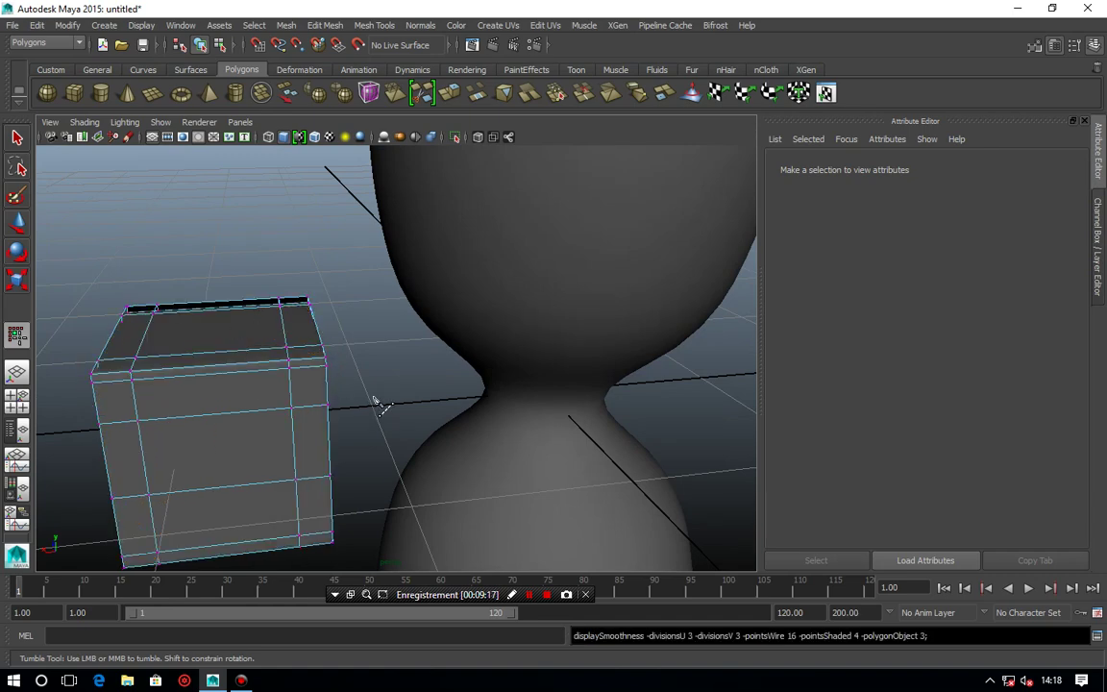
{"action": "left_click_drag", "start_coordinate": [375, 400], "coordinate": [288, 381], "text": "alt"}
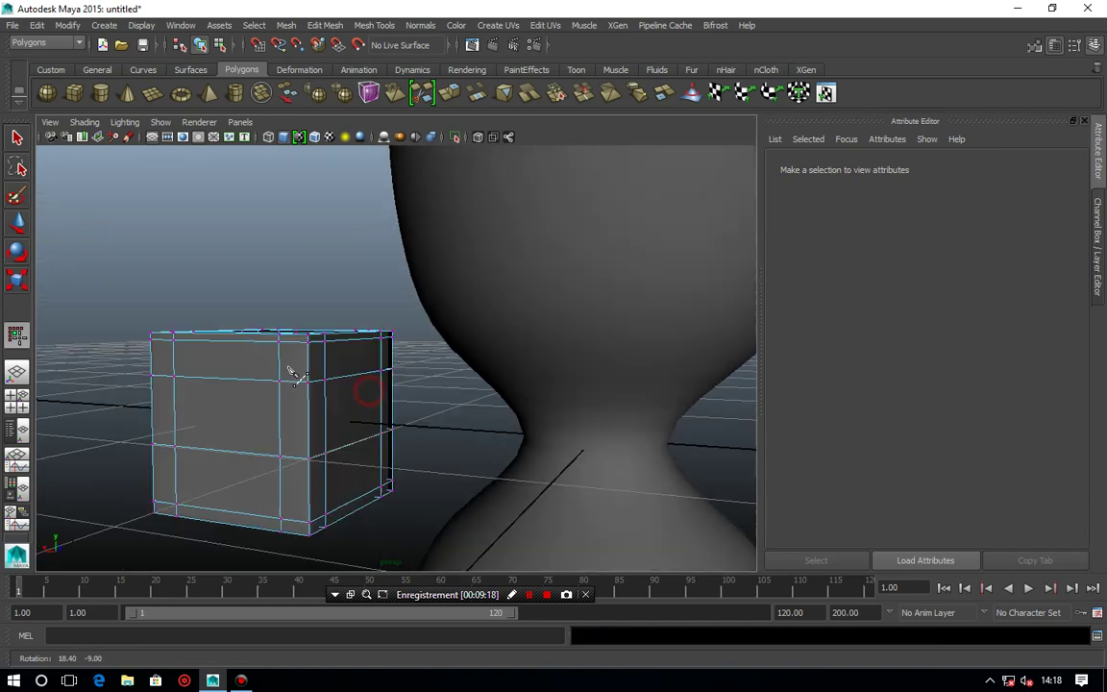
{"action": "left_click", "coordinate": [17, 137]}
{"action": "left_click", "coordinate": [18, 223]}
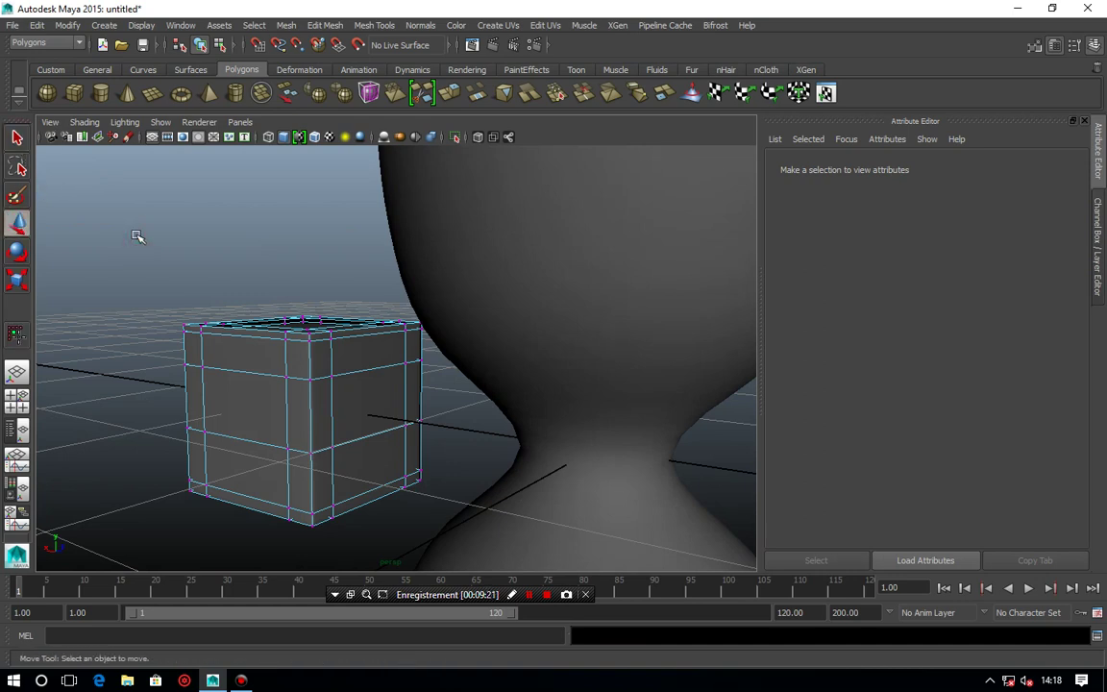
{"action": "right_click_drag", "start_coordinate": [255, 340], "coordinate": [284, 328]}
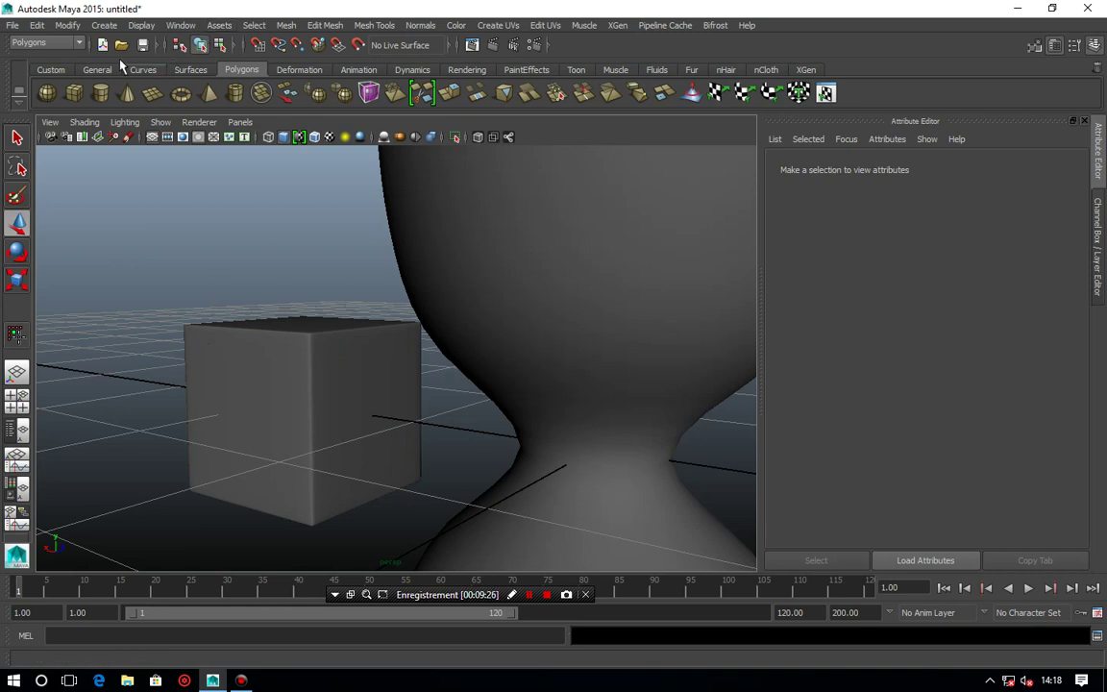
Create cube pCube2, move it aside, then delete it and the original cube.
{"action": "left_click", "coordinate": [74, 92]}
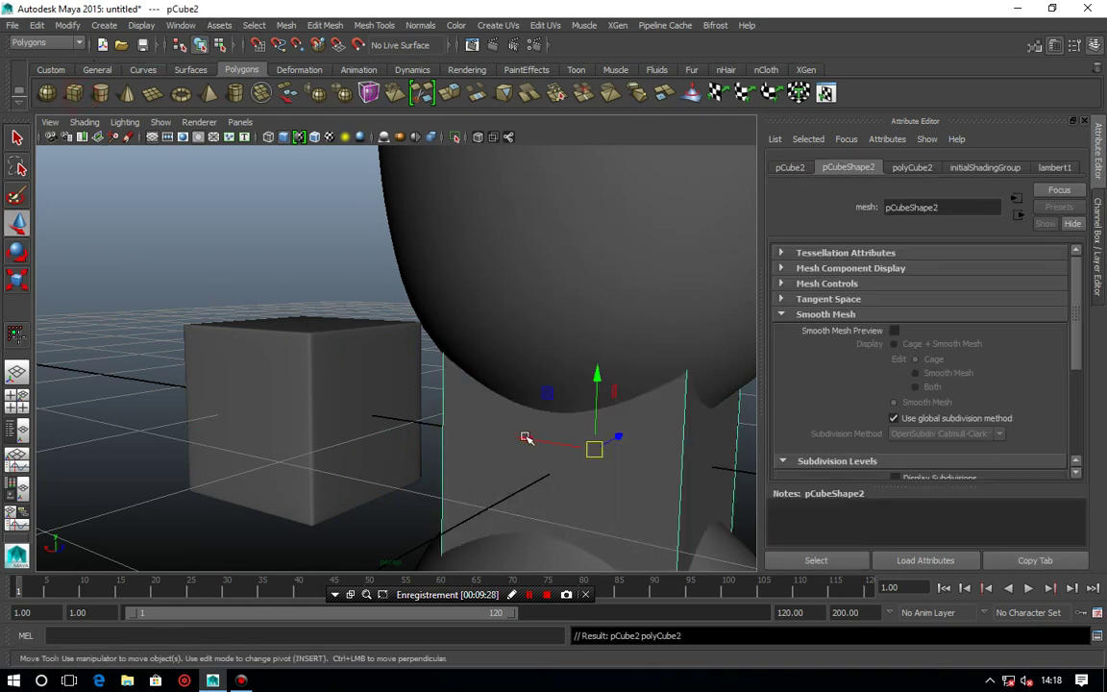
{"action": "left_click_drag", "start_coordinate": [526, 438], "coordinate": [88, 323]}
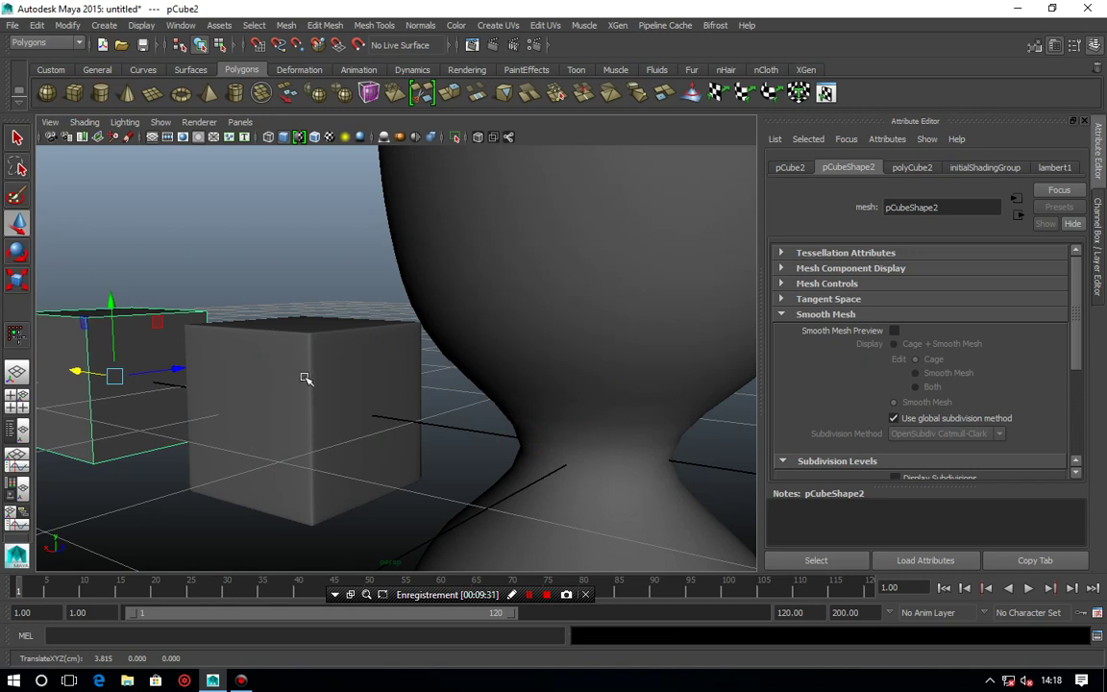
{"action": "left_click_drag", "start_coordinate": [310, 382], "coordinate": [316, 368], "text": "alt"}
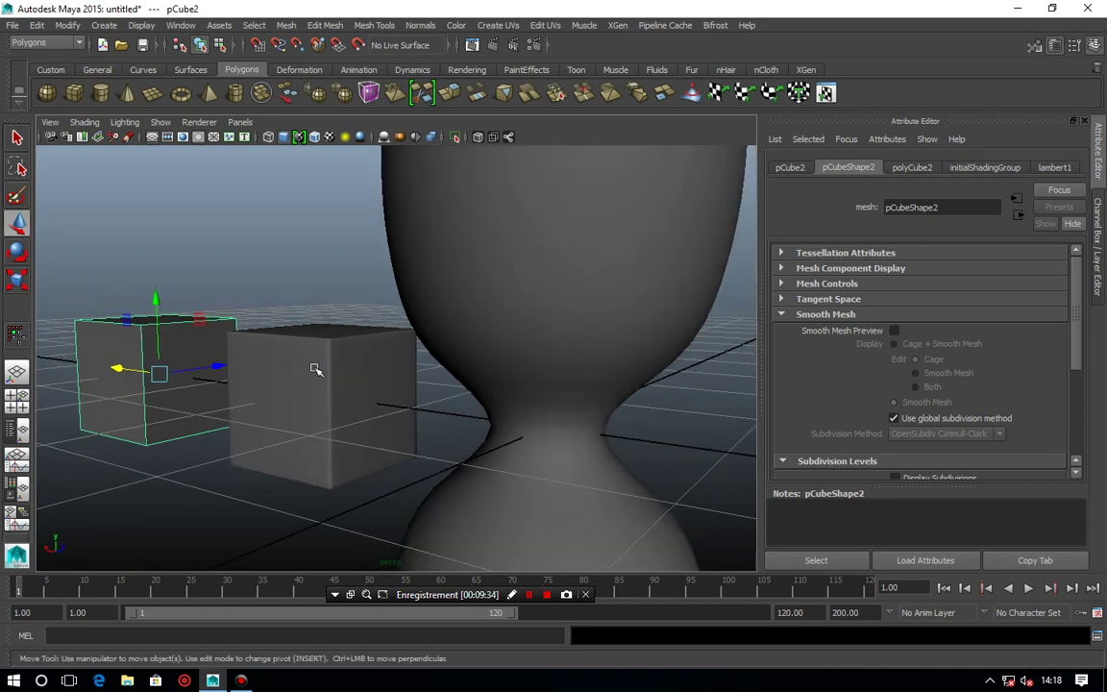
{"action": "key", "text": "Delete"}
{"action": "left_click", "coordinate": [321, 363]}
{"action": "key", "text": "Delete"}
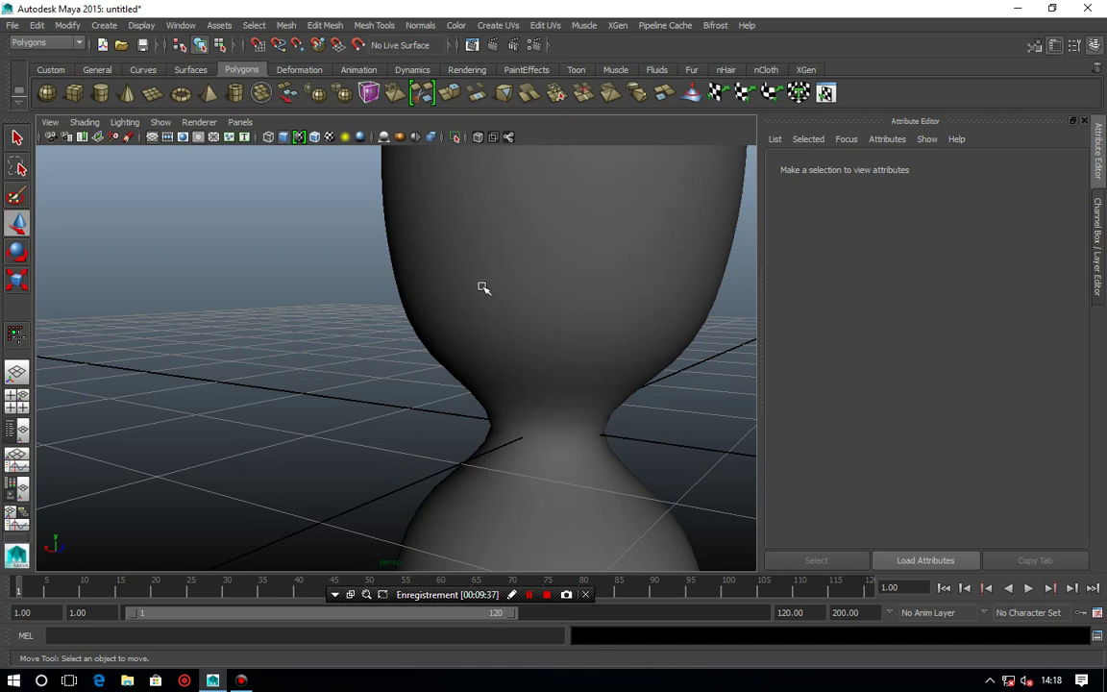
Select the hourglass body, display its unsmoothed cage (1), and frame it in the front view.
{"action": "scroll", "coordinate": [567, 307], "scroll_direction": "down", "scroll_amount": 3}
{"action": "scroll", "coordinate": [567, 309], "scroll_direction": "down", "scroll_amount": 3}
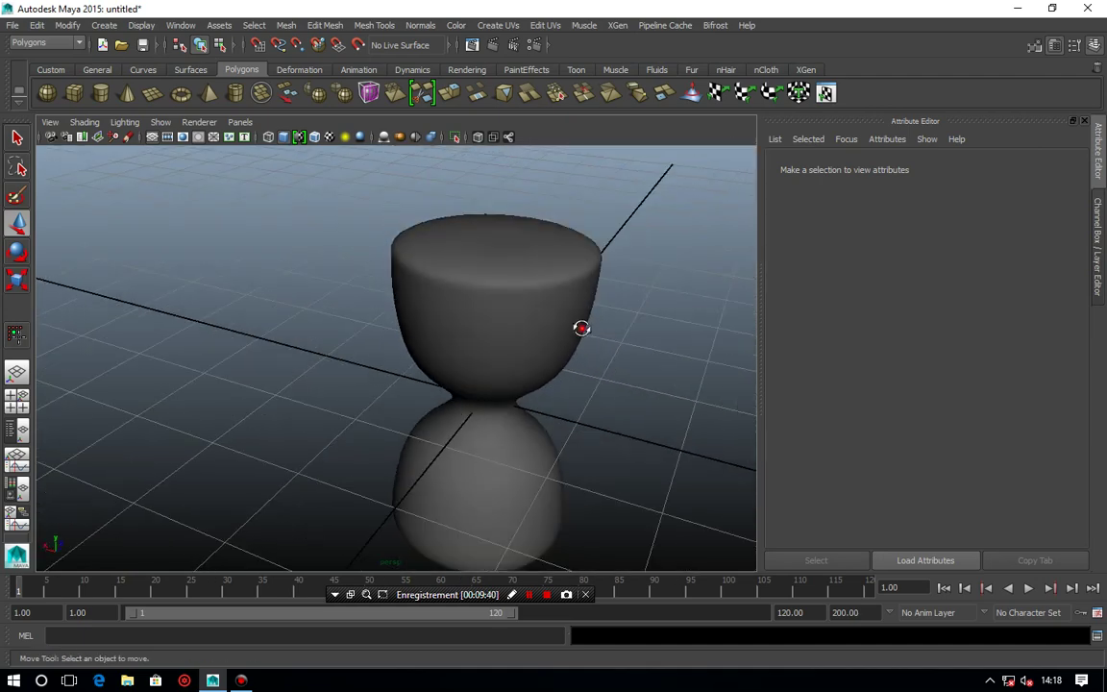
{"action": "mouse_move", "coordinate": [582, 328]}
{"action": "left_mouse_down", "text": "alt"}
{"action": "mouse_move", "coordinate": [574, 346]}
{"action": "mouse_move", "coordinate": [507, 317]}
{"action": "mouse_move", "coordinate": [511, 366]}
{"action": "mouse_move", "coordinate": [457, 363]}
{"action": "left_mouse_up", "text": "alt"}
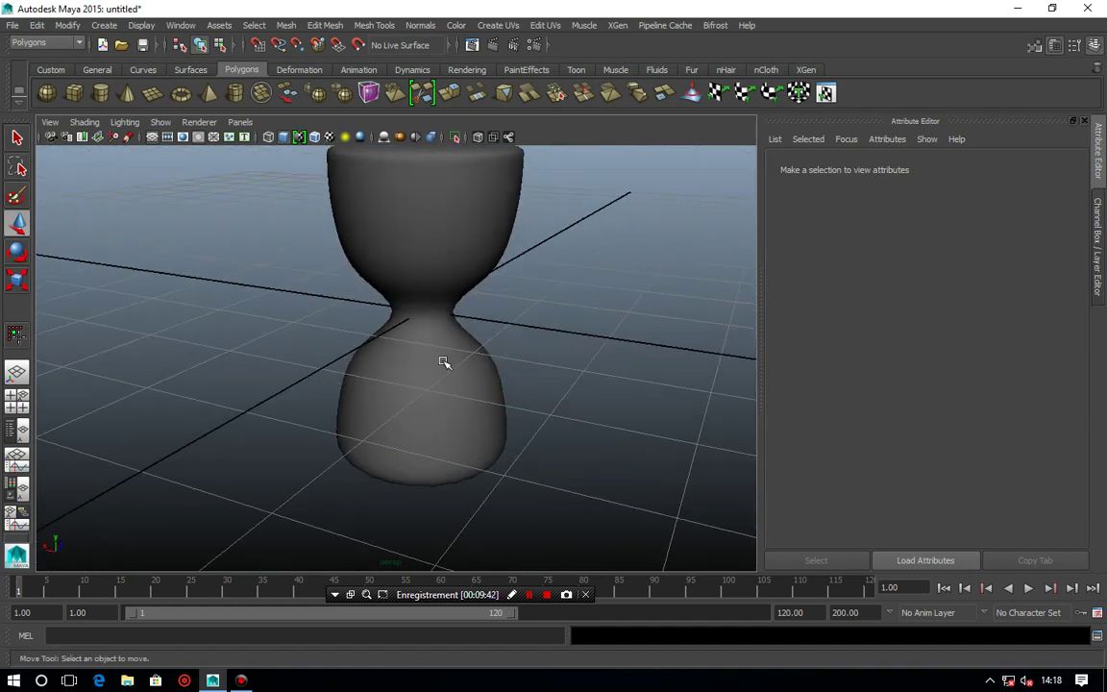
{"action": "left_click", "coordinate": [443, 362]}
{"action": "key", "text": "1"}
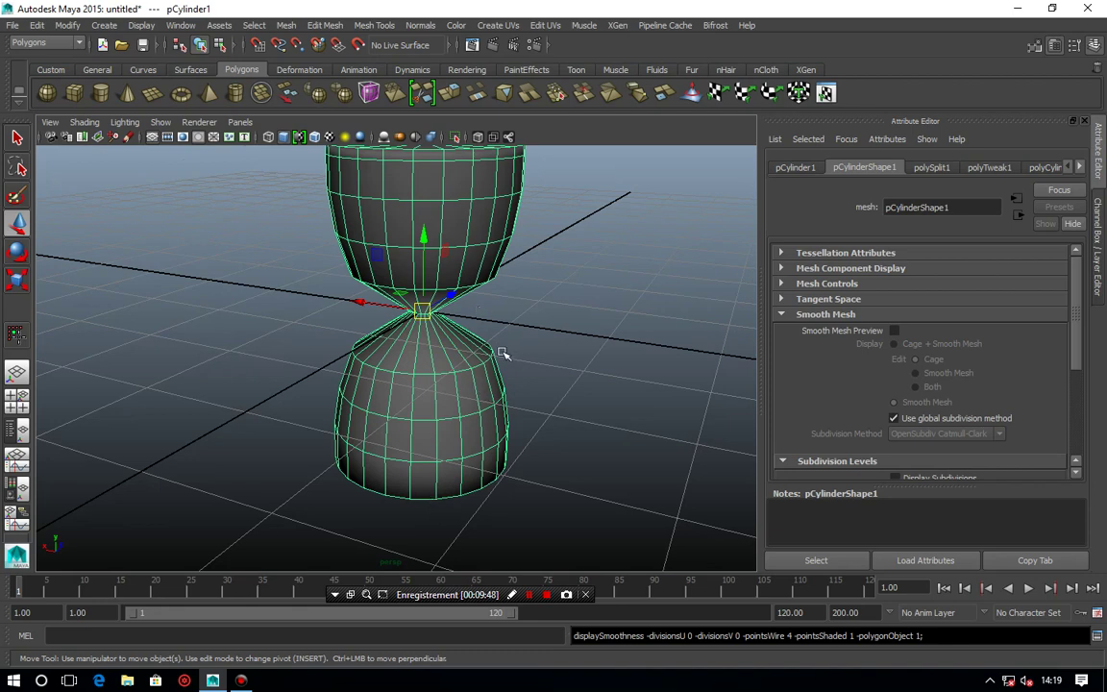
{"action": "key", "text": "space"}
{"action": "key", "text": "space"}
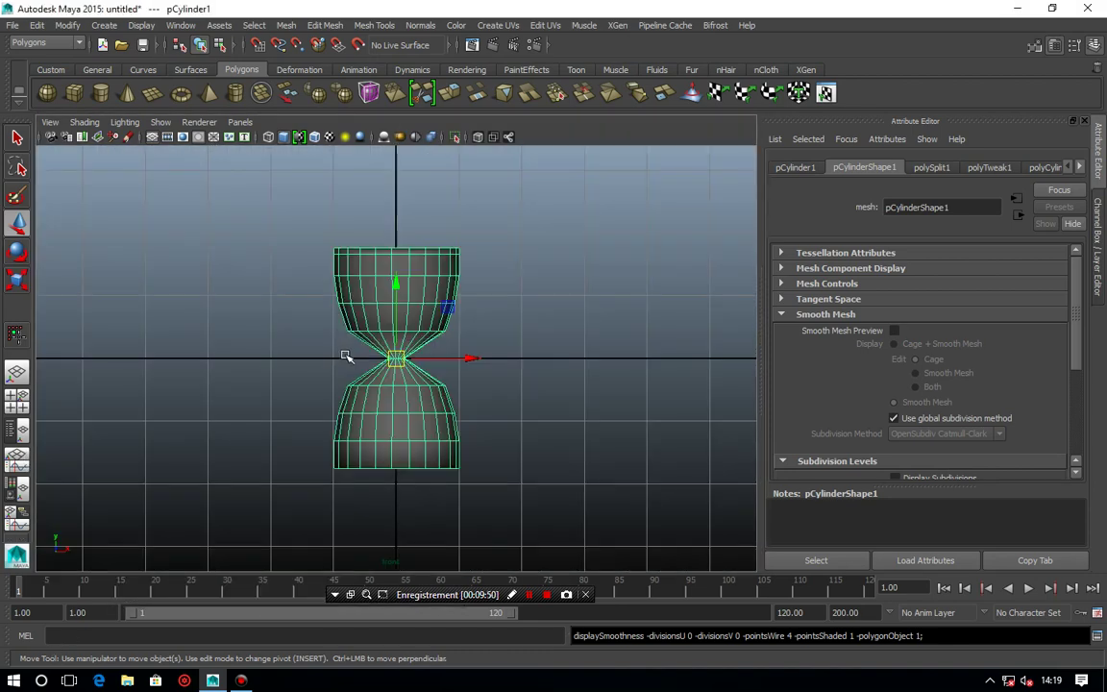
{"action": "key", "text": "f"}
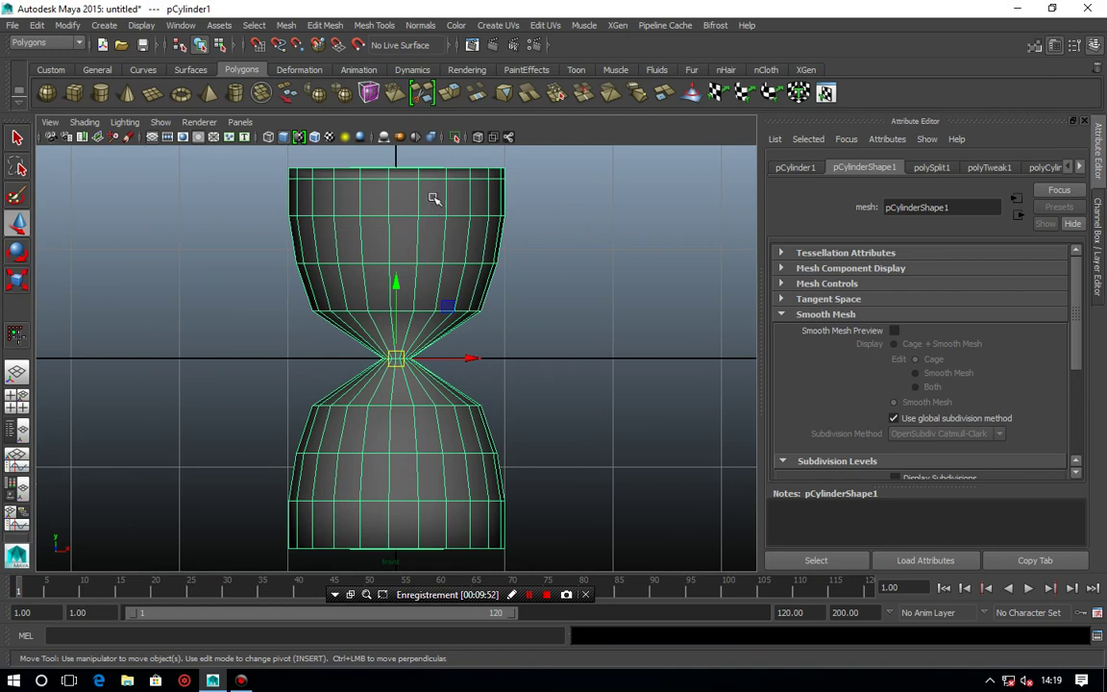
{"action": "middle_click_drag", "start_coordinate": [435, 198], "coordinate": [433, 283], "text": "alt"}
Marquee-select the hourglass's top rim vertices, nudge them up, and extrude them outward.
{"action": "left_click", "coordinate": [224, 257]}
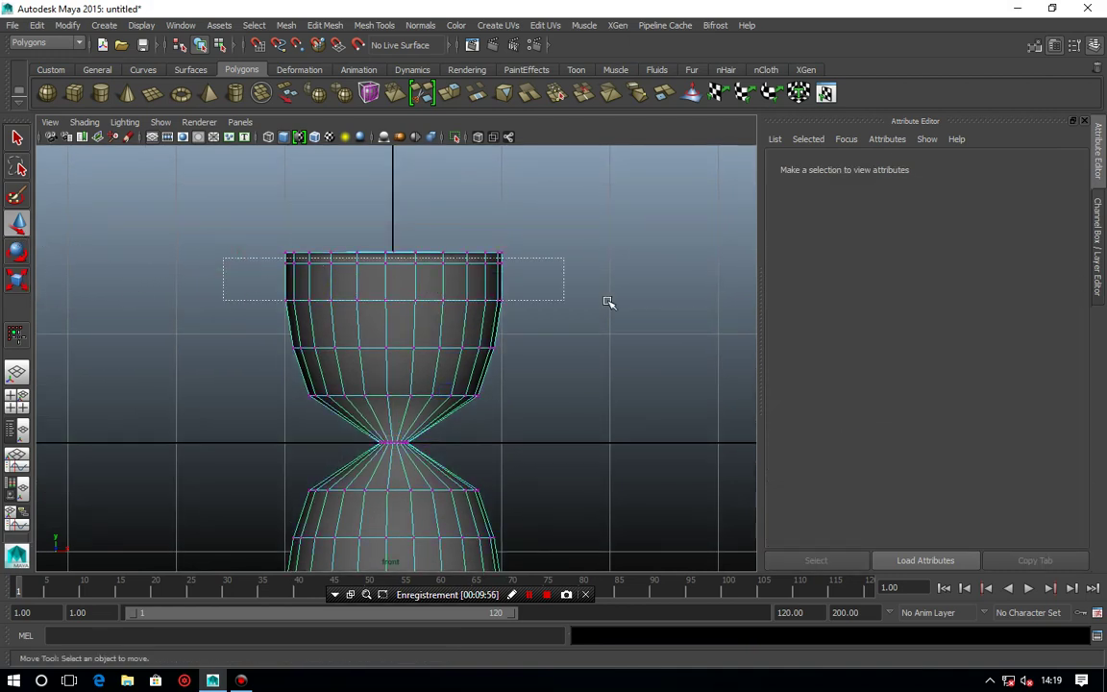
{"action": "left_click_drag", "start_coordinate": [223, 256], "coordinate": [605, 285]}
{"action": "left_click_drag", "start_coordinate": [392, 216], "coordinate": [395, 211]}
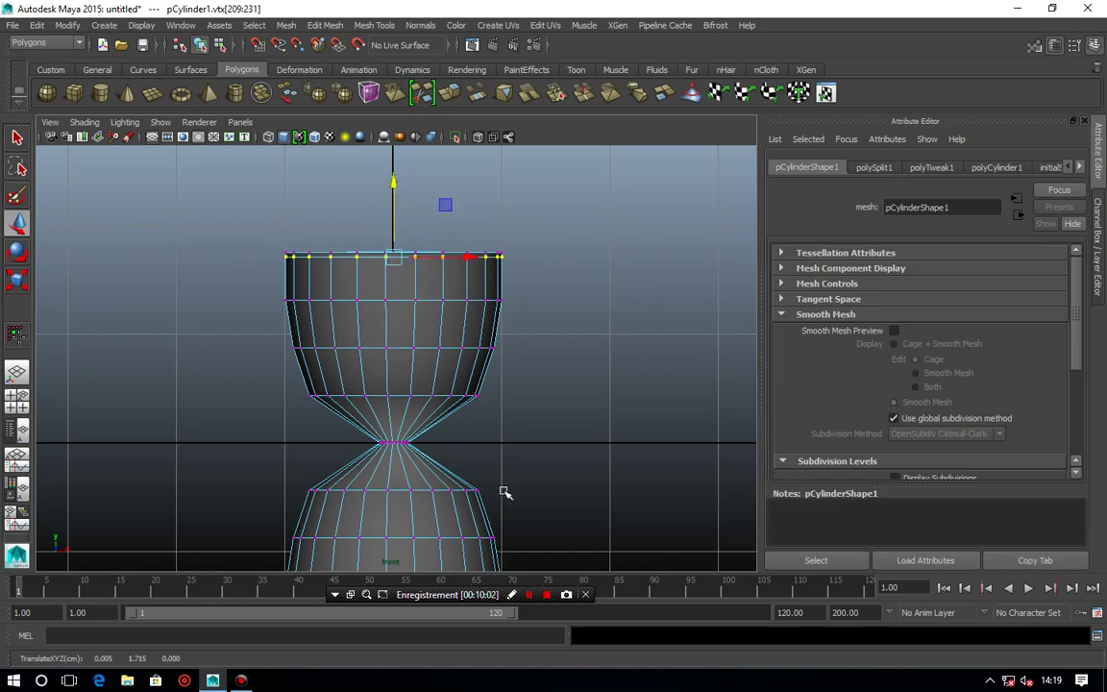
{"action": "mouse_move", "coordinate": [504, 492]}
{"action": "middle_mouse_down", "text": "alt"}
{"action": "mouse_move", "coordinate": [519, 323]}
{"action": "mouse_move", "coordinate": [544, 341]}
{"action": "mouse_move", "coordinate": [420, 351]}
{"action": "middle_mouse_up", "text": "alt"}
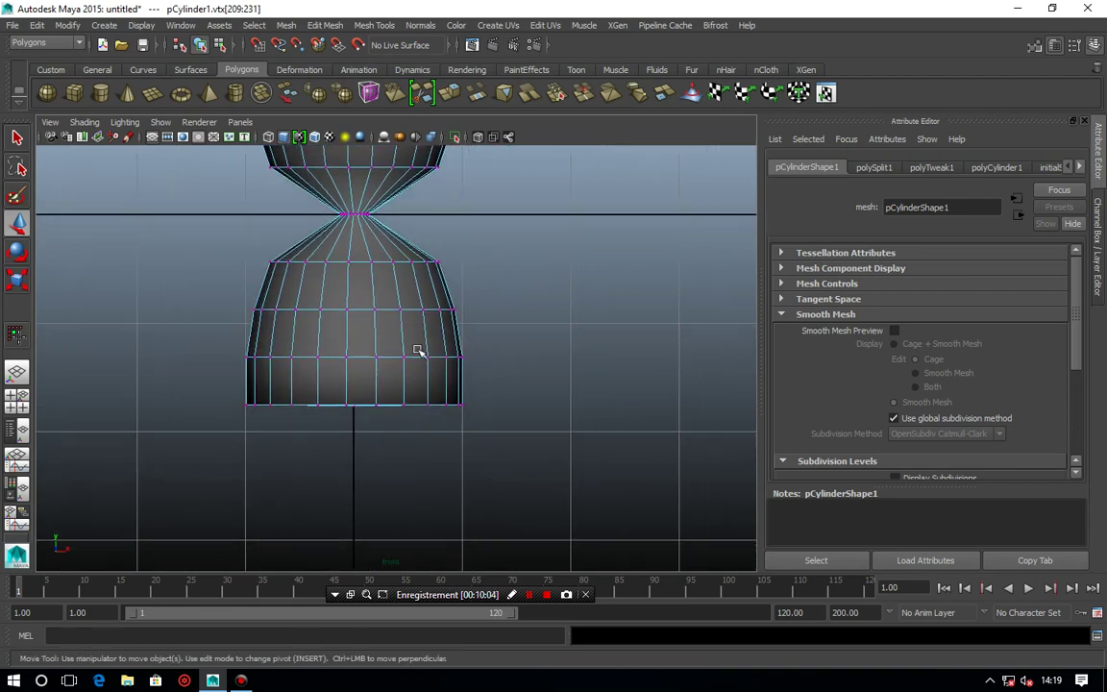
{"action": "mouse_move", "coordinate": [361, 373]}
{"action": "right_mouse_down", "text": "shift"}
{"action": "mouse_move", "coordinate": [365, 403]}
{"action": "mouse_move", "coordinate": [289, 384]}
{"action": "right_mouse_up", "text": "shift"}
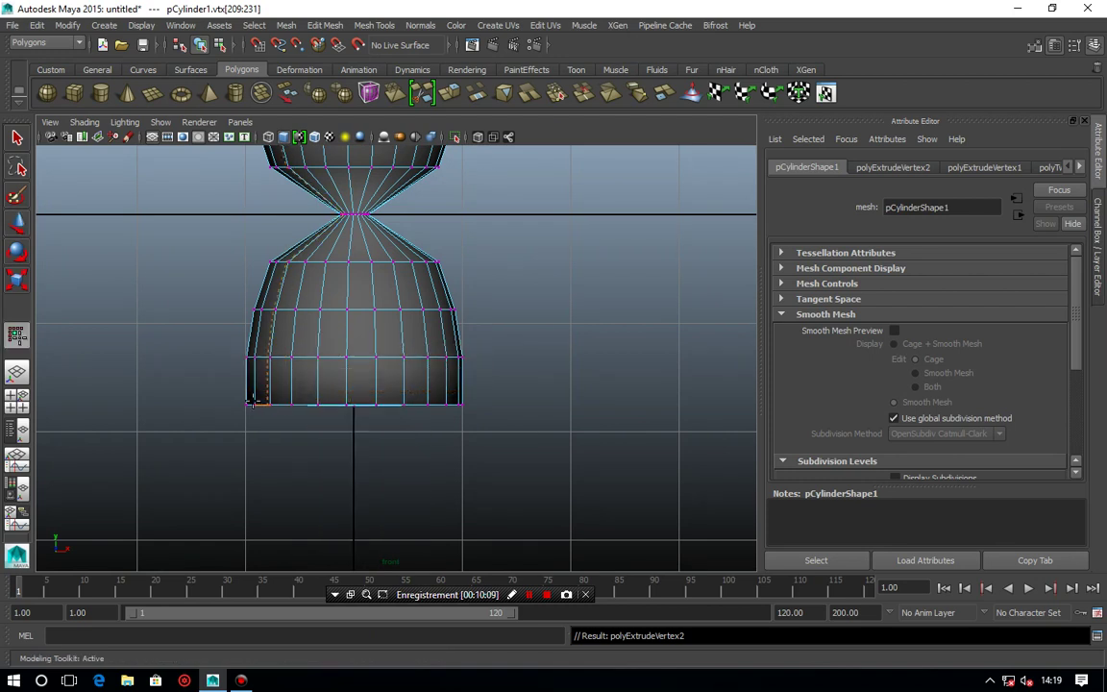
Tumble the perspective view down onto the top rim and undo both vertex extrusions with Ctrl+Z twice.
{"action": "left_click", "coordinate": [243, 400], "text": "ctrl"}
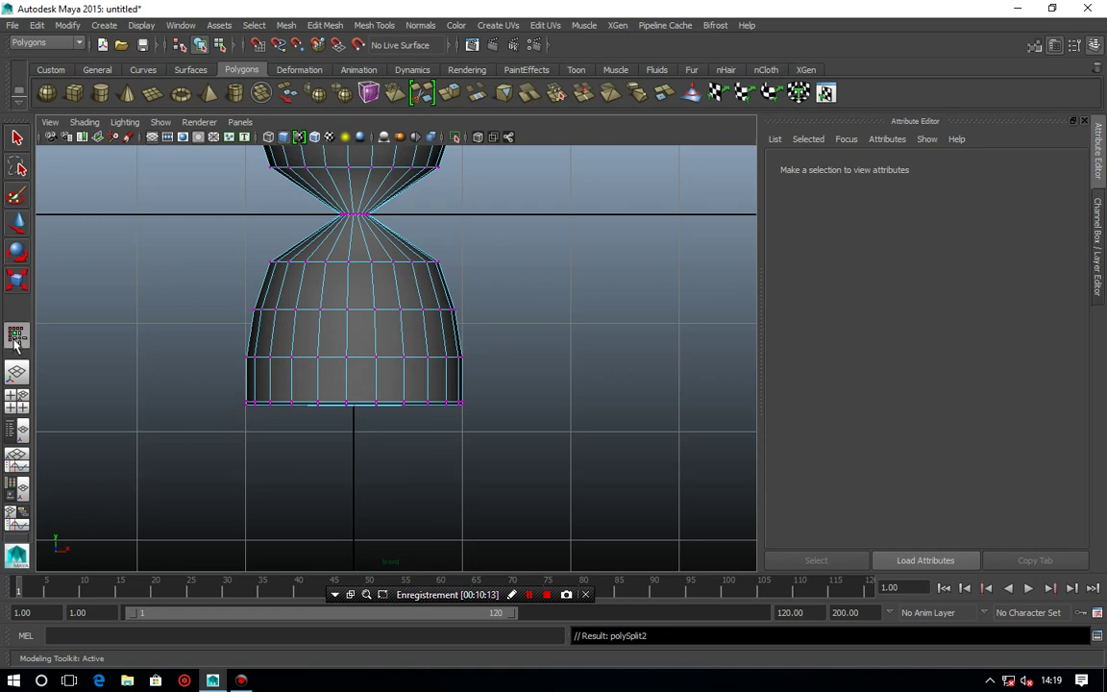
{"action": "key", "text": "space"}
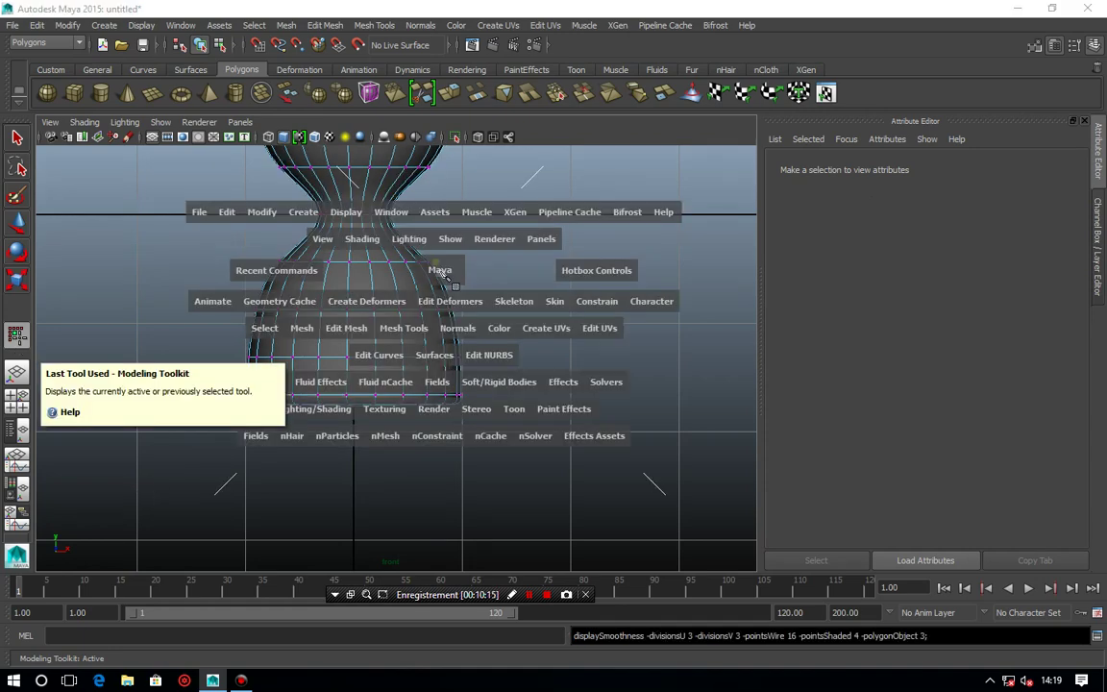
{"action": "key", "text": "space"}
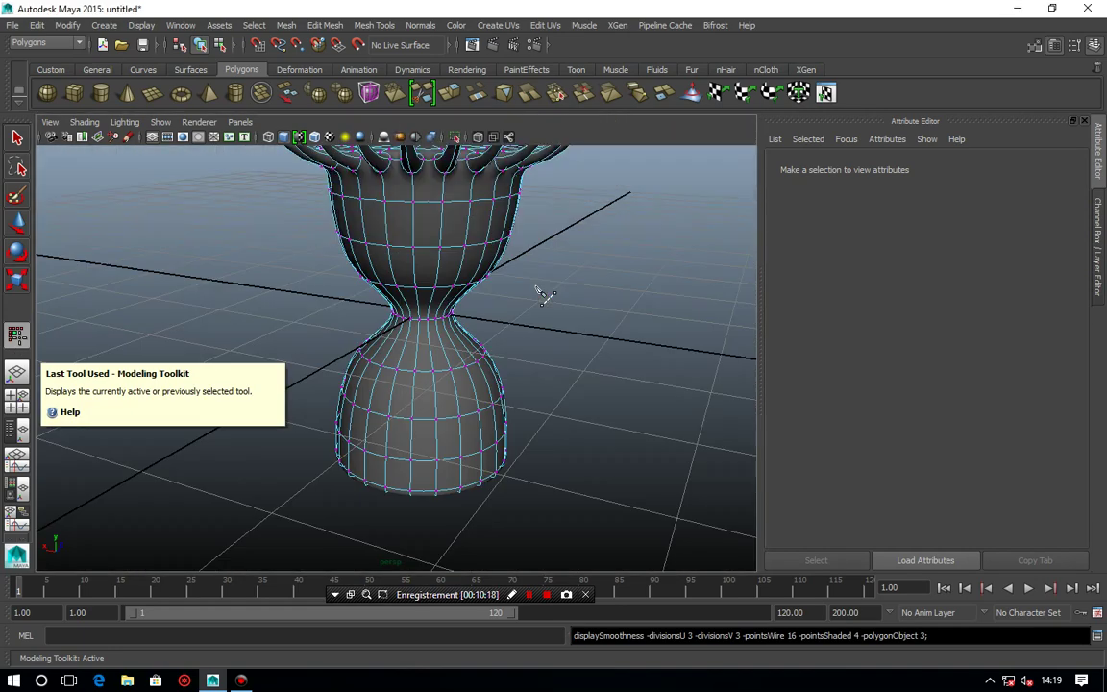
{"action": "key", "text": "space"}
{"action": "left_click", "coordinate": [541, 305]}
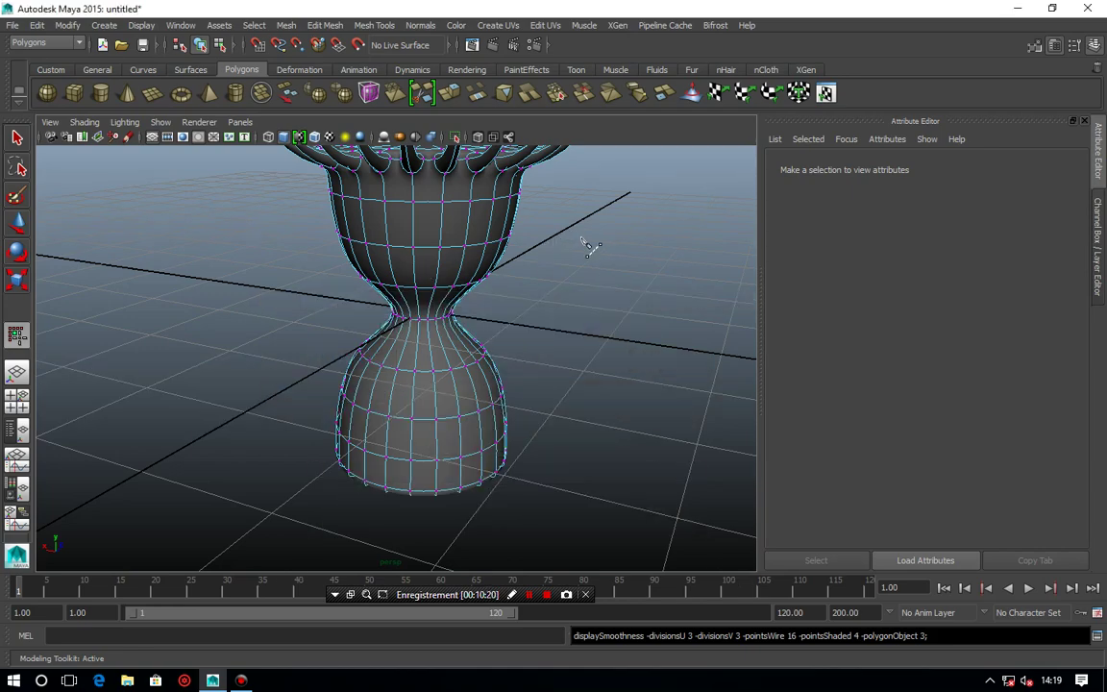
{"action": "mouse_move", "coordinate": [589, 248]}
{"action": "middle_mouse_down", "text": "alt"}
{"action": "mouse_move", "coordinate": [573, 247]}
{"action": "mouse_move", "coordinate": [512, 406]}
{"action": "middle_mouse_up", "text": "alt"}
{"action": "mouse_move", "coordinate": [512, 406]}
{"action": "left_mouse_down", "text": "alt"}
{"action": "mouse_move", "coordinate": [538, 358]}
{"action": "mouse_move", "coordinate": [514, 389]}
{"action": "mouse_move", "coordinate": [532, 388]}
{"action": "left_mouse_up", "text": "alt"}
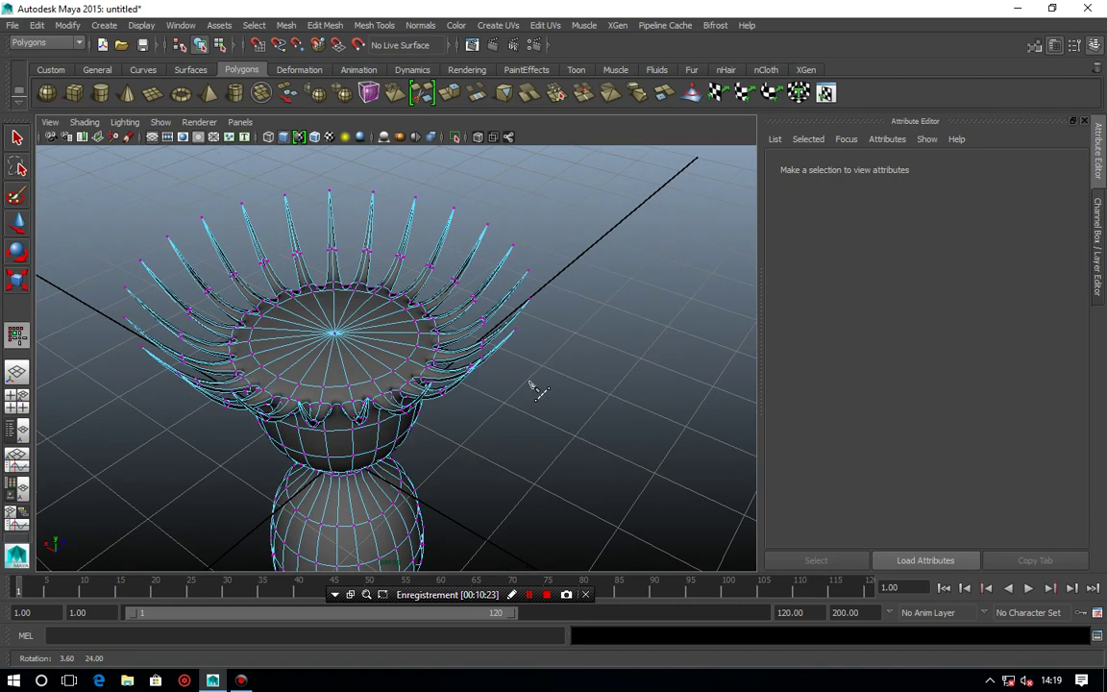
{"action": "key", "text": "ctrl+z"}
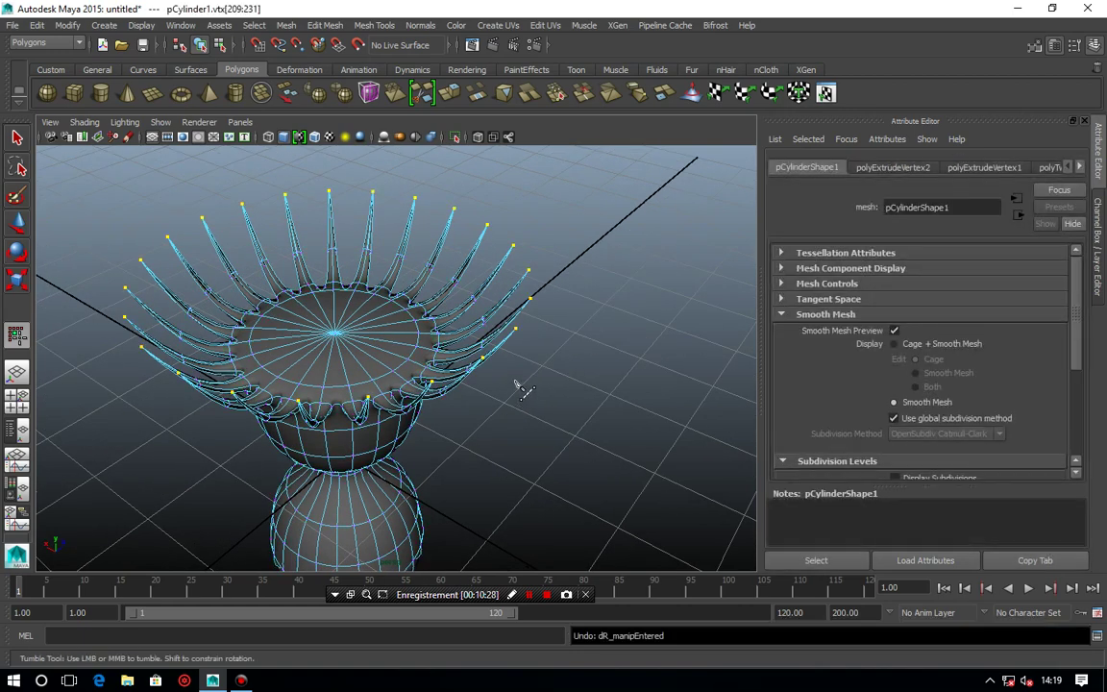
{"action": "key", "text": "ctrl+z"}
{"action": "key", "text": "ctrl+z"}
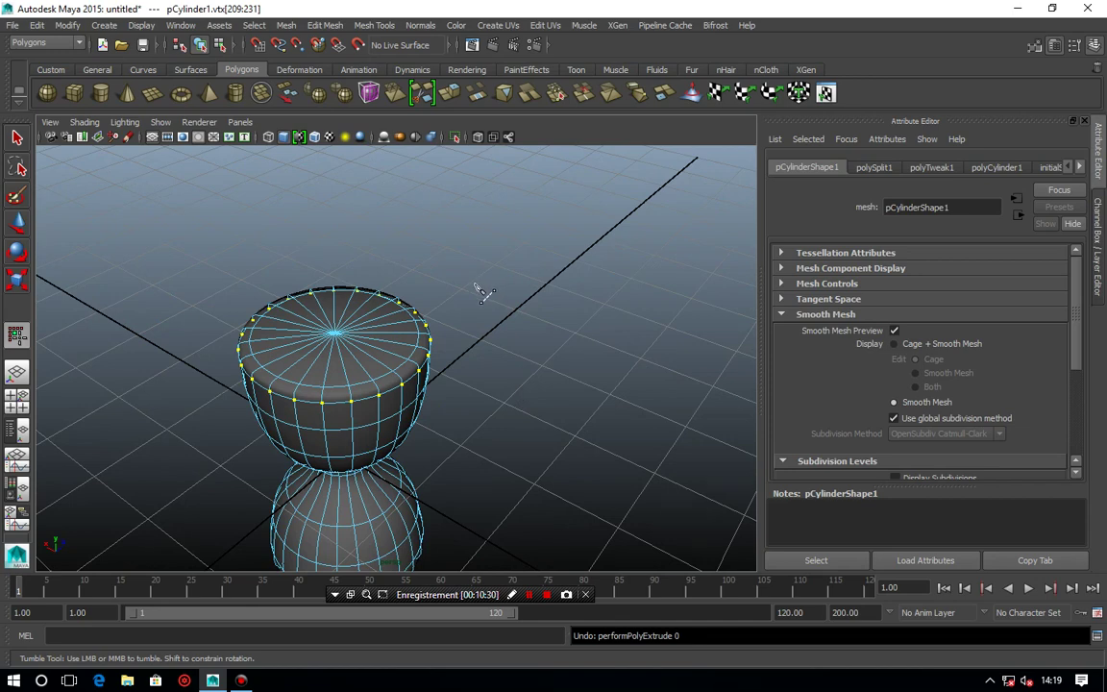
{"action": "right_click", "coordinate": [474, 285]}
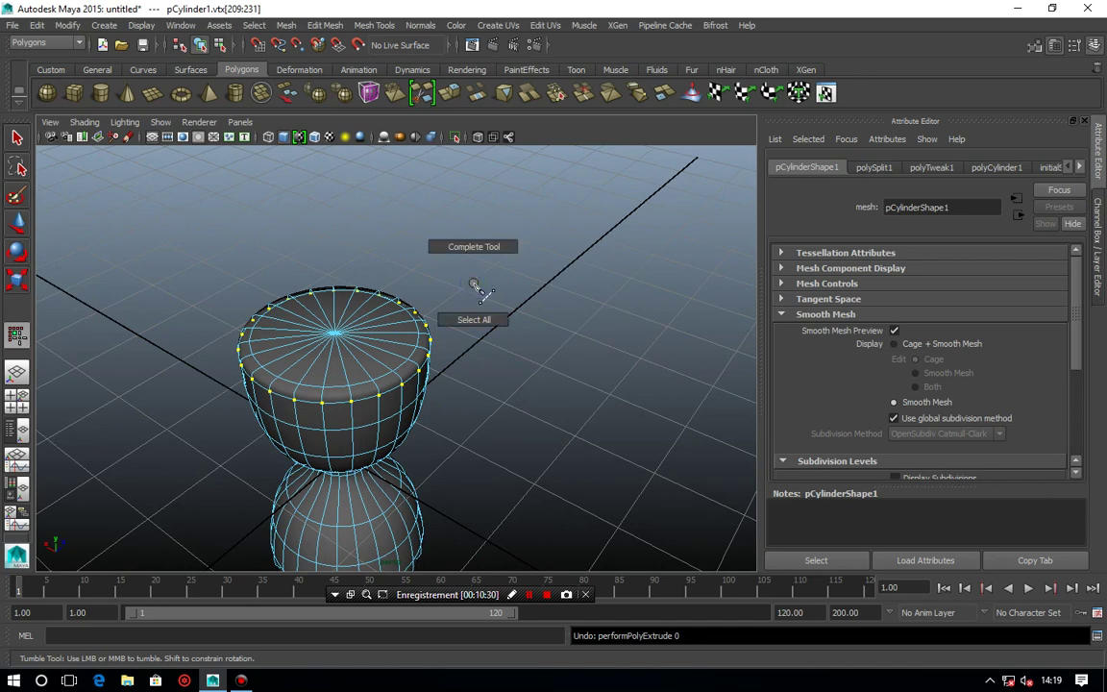
{"action": "left_click", "coordinate": [17, 139]}
{"action": "left_click", "coordinate": [125, 231]}
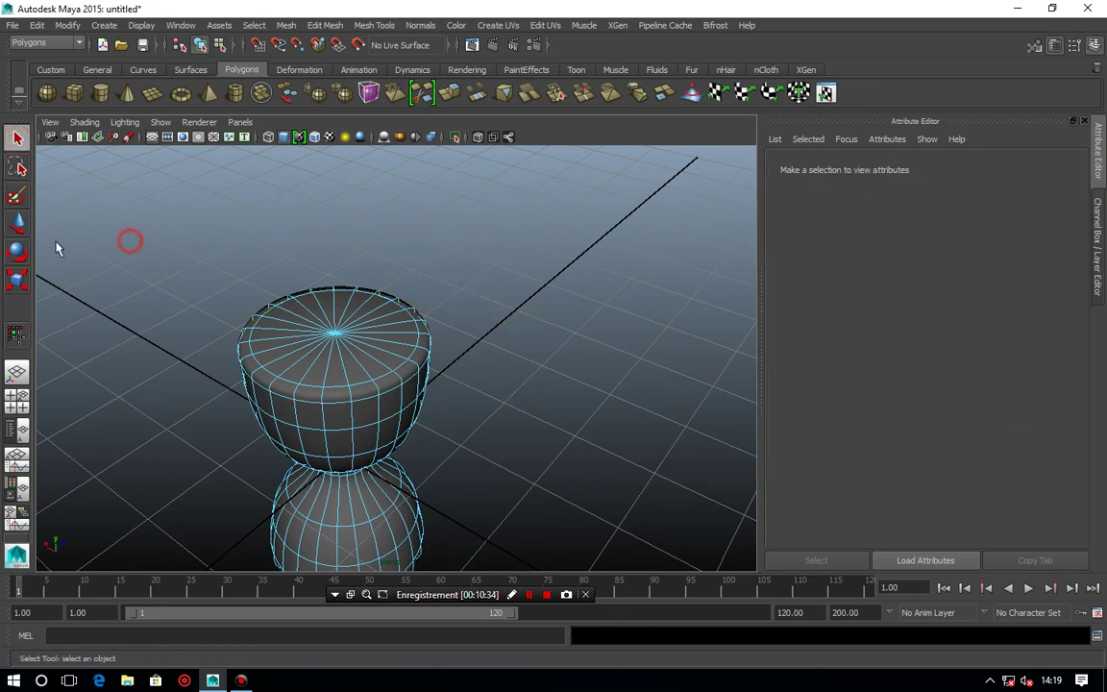
{"action": "left_click", "coordinate": [17, 222]}
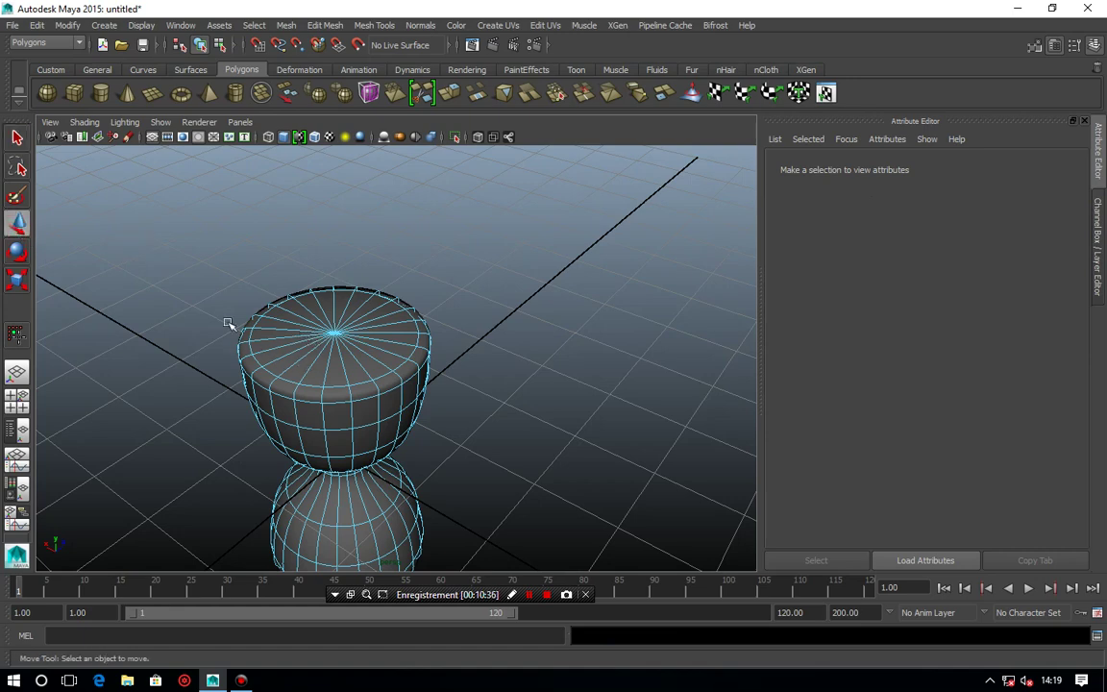
{"action": "right_click", "coordinate": [368, 341]}
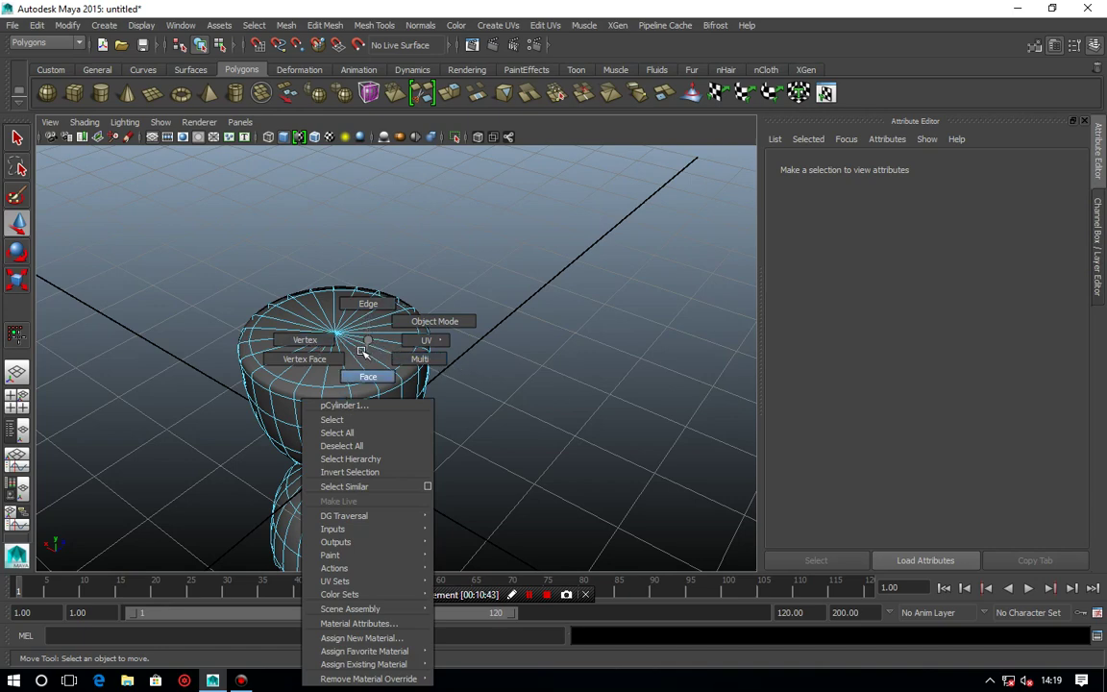
{"action": "left_click", "coordinate": [369, 341]}
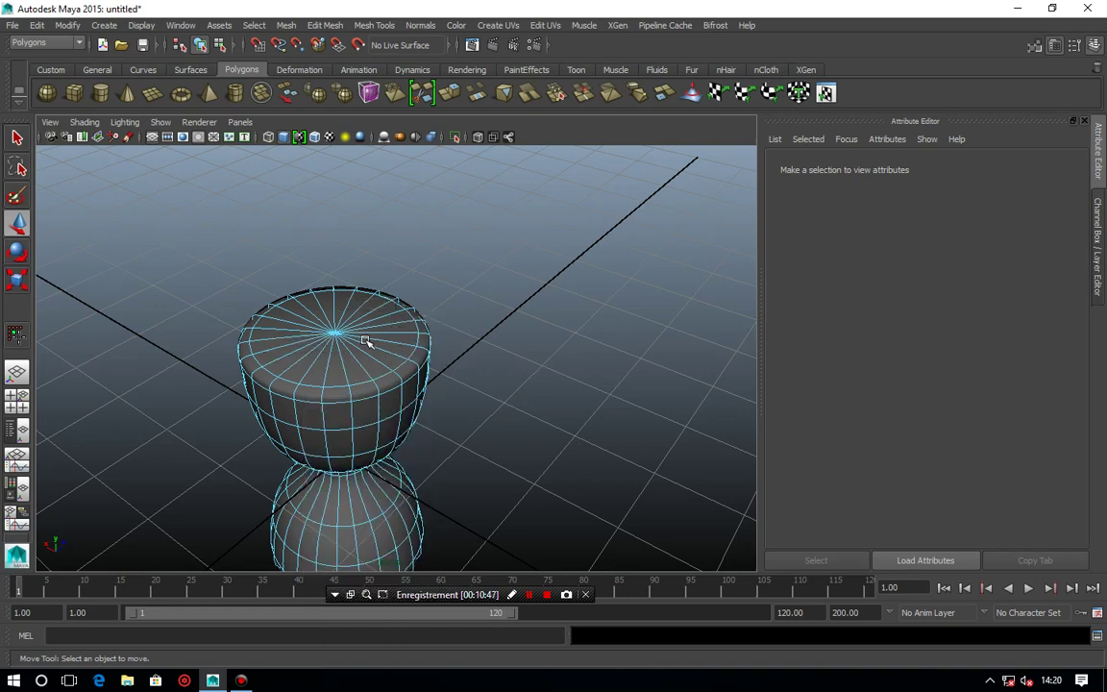
{"action": "right_click", "coordinate": [352, 327], "text": "shift"}
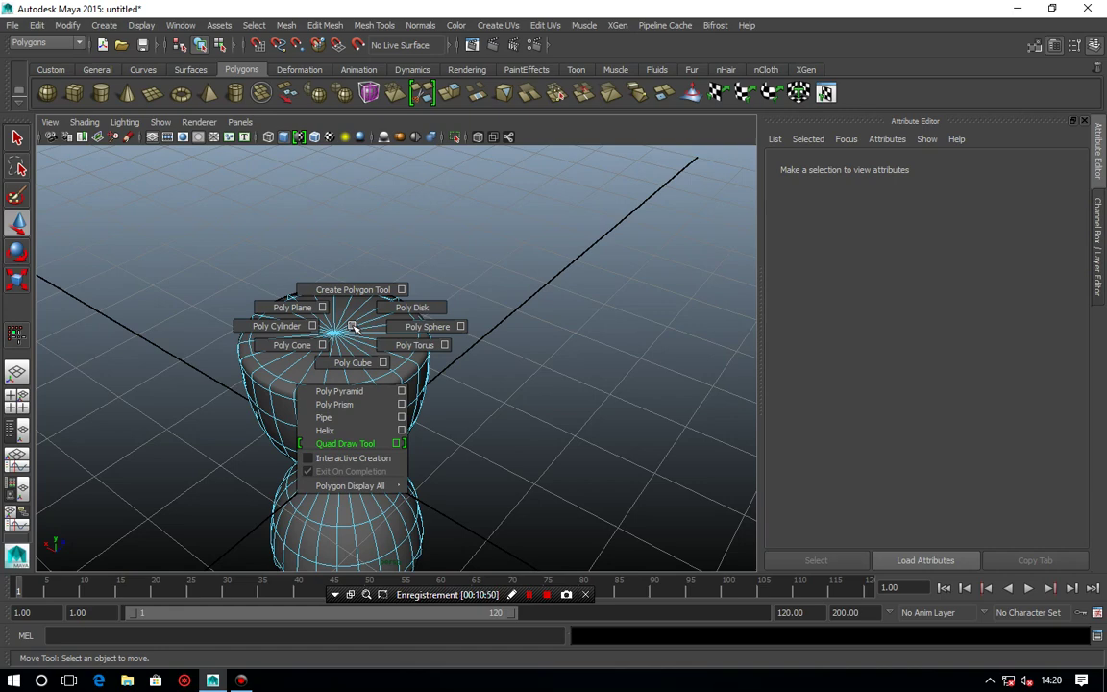
{"action": "left_click", "coordinate": [352, 327]}
{"action": "left_click", "coordinate": [348, 331]}
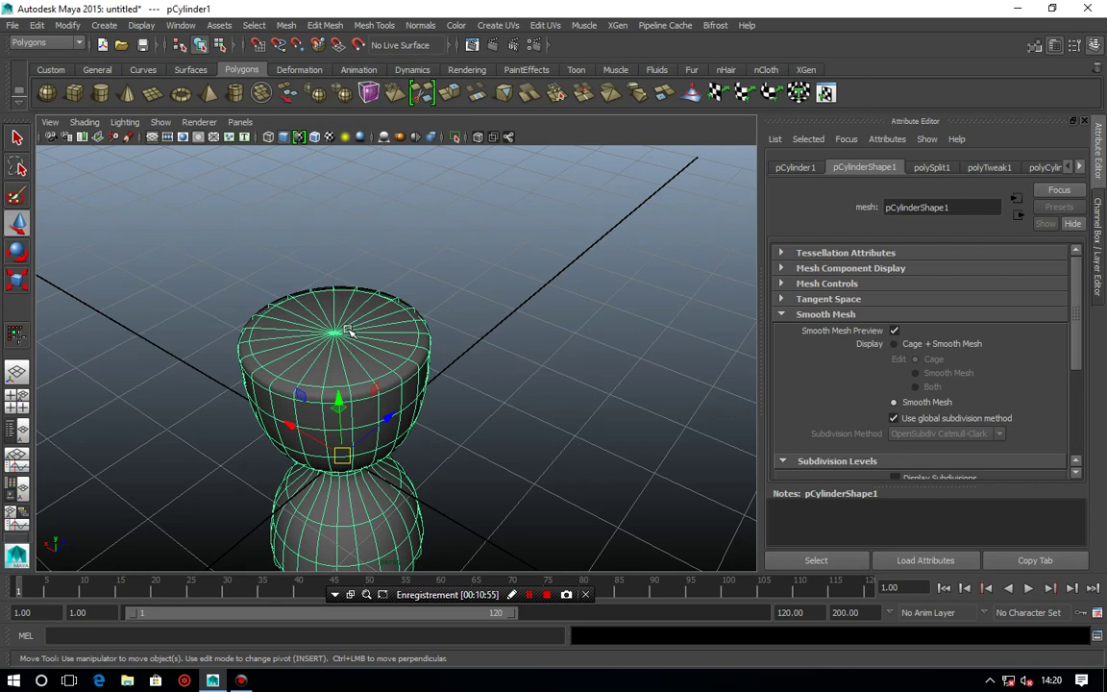
{"action": "mouse_move", "coordinate": [351, 332]}
{"action": "right_mouse_down", "text": "shift"}
{"action": "mouse_move", "coordinate": [346, 280]}
{"action": "mouse_move", "coordinate": [298, 319]}
{"action": "right_mouse_up", "text": "shift"}
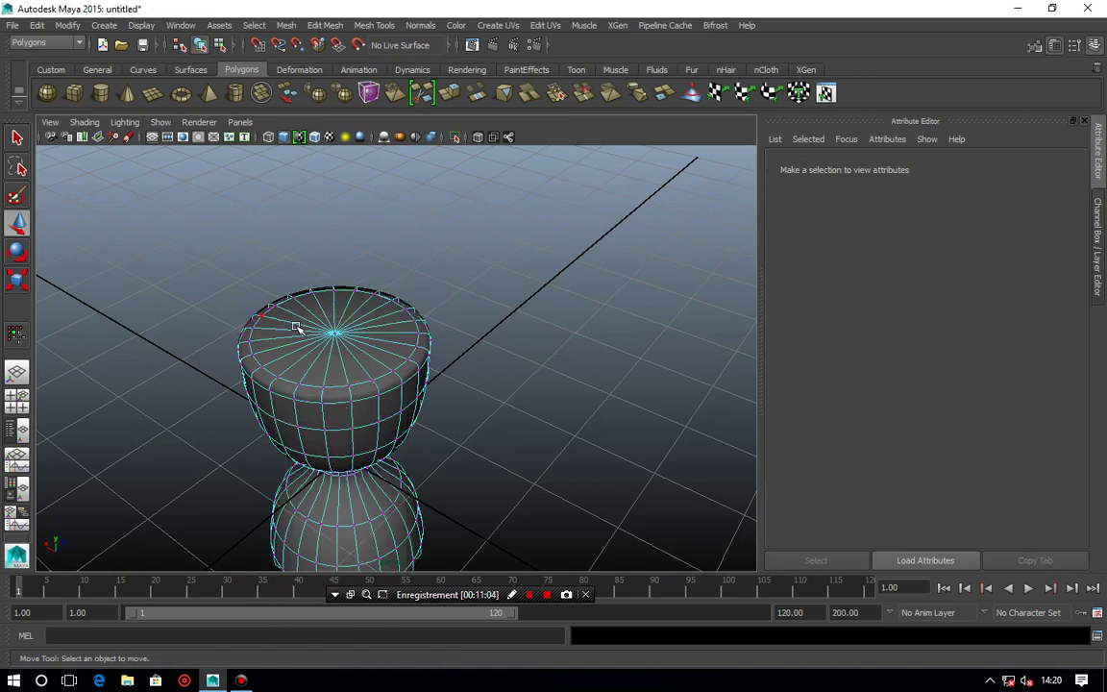
{"action": "right_click_drag", "start_coordinate": [322, 325], "coordinate": [314, 296]}
{"action": "right_click", "coordinate": [325, 331], "text": "shift"}
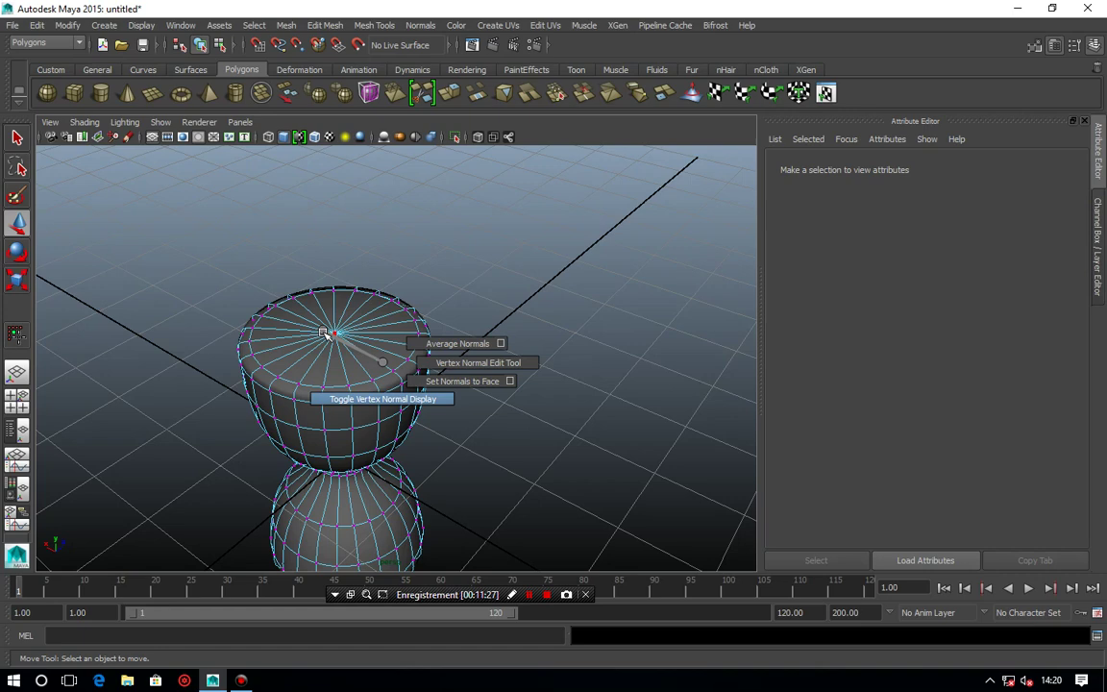
{"action": "right_click_drag", "start_coordinate": [325, 334], "coordinate": [325, 334]}
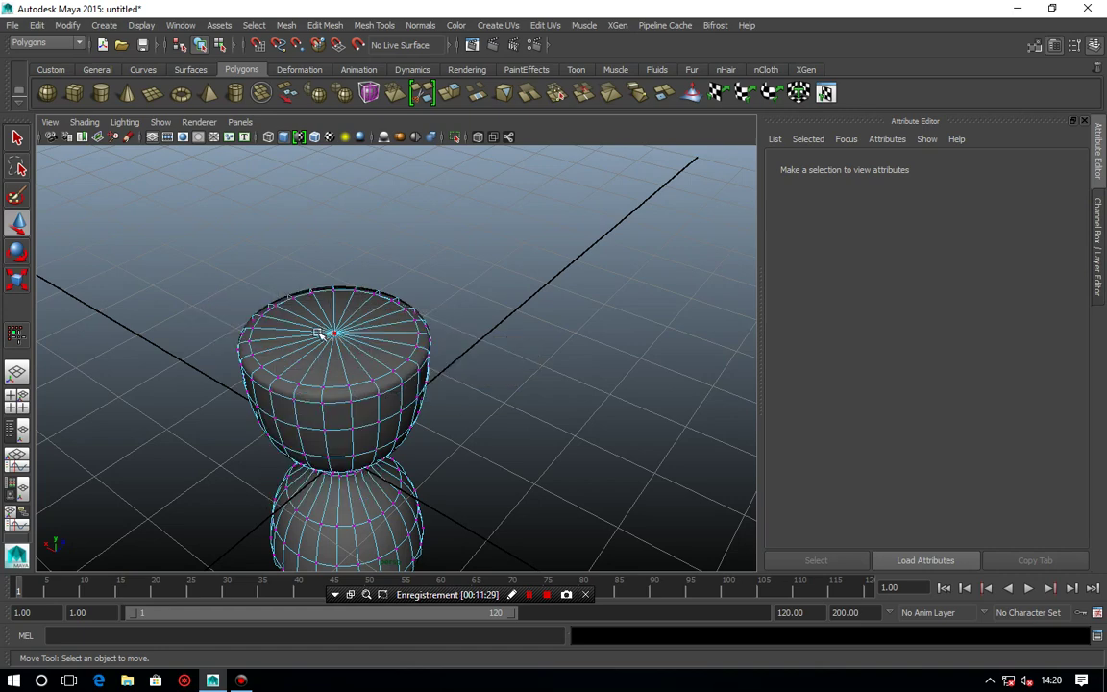
{"action": "left_click", "coordinate": [318, 317]}
{"action": "left_click", "coordinate": [358, 323]}
{"action": "left_click", "coordinate": [344, 339]}
{"action": "left_click", "coordinate": [349, 348]}
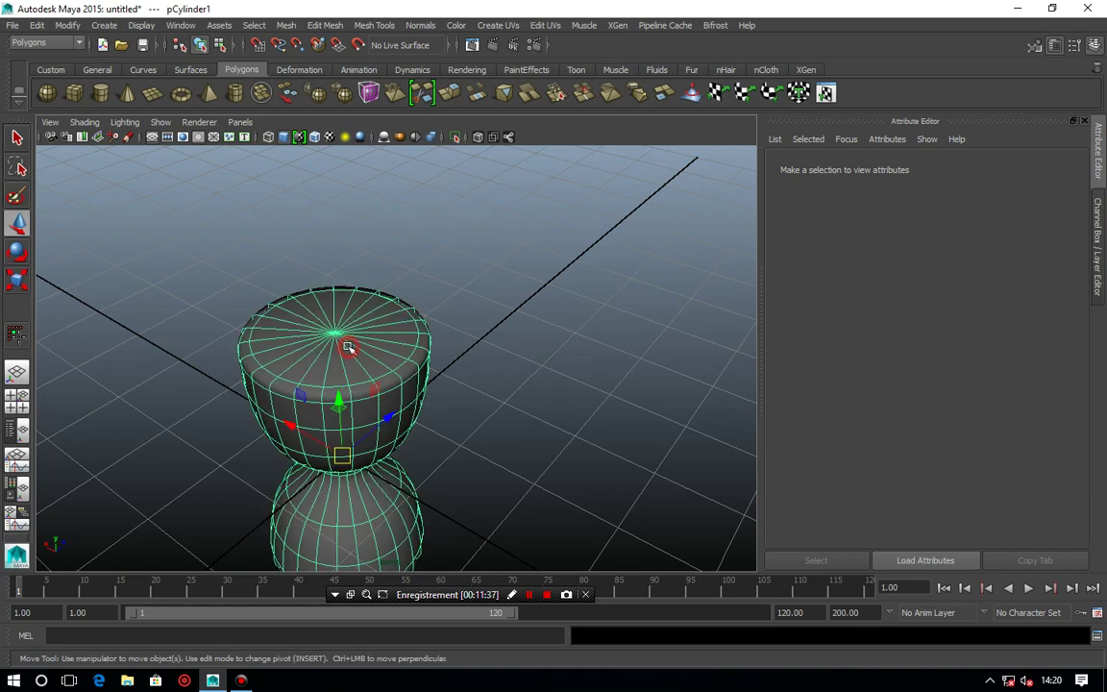
{"action": "left_click", "coordinate": [338, 356]}
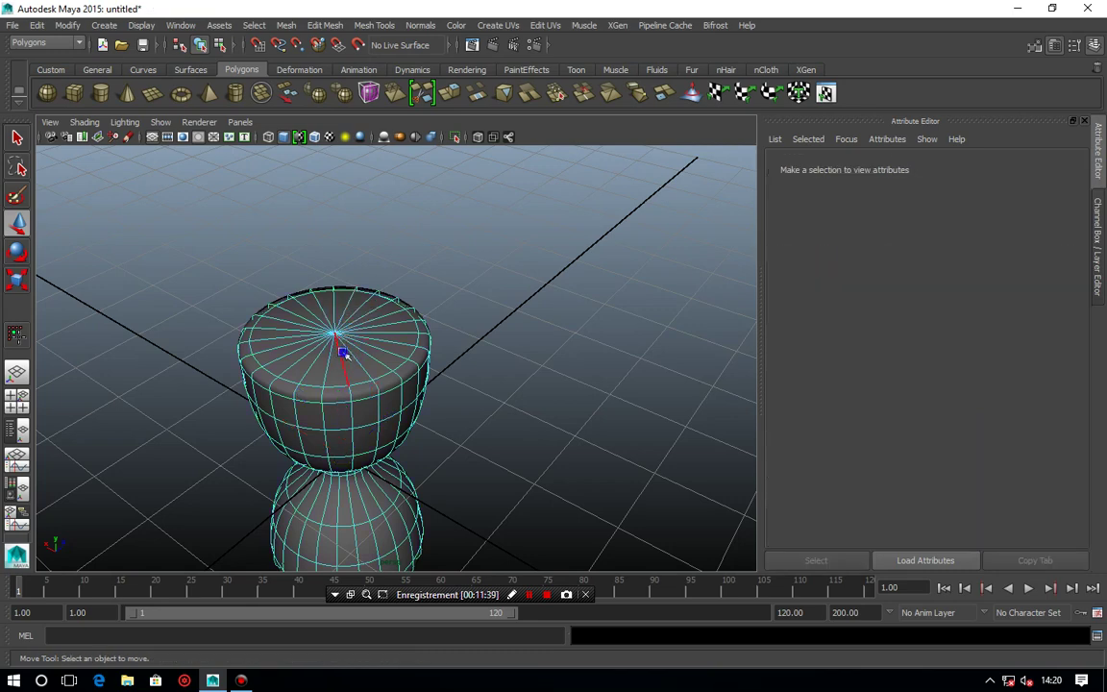
{"action": "key", "text": "F9"}
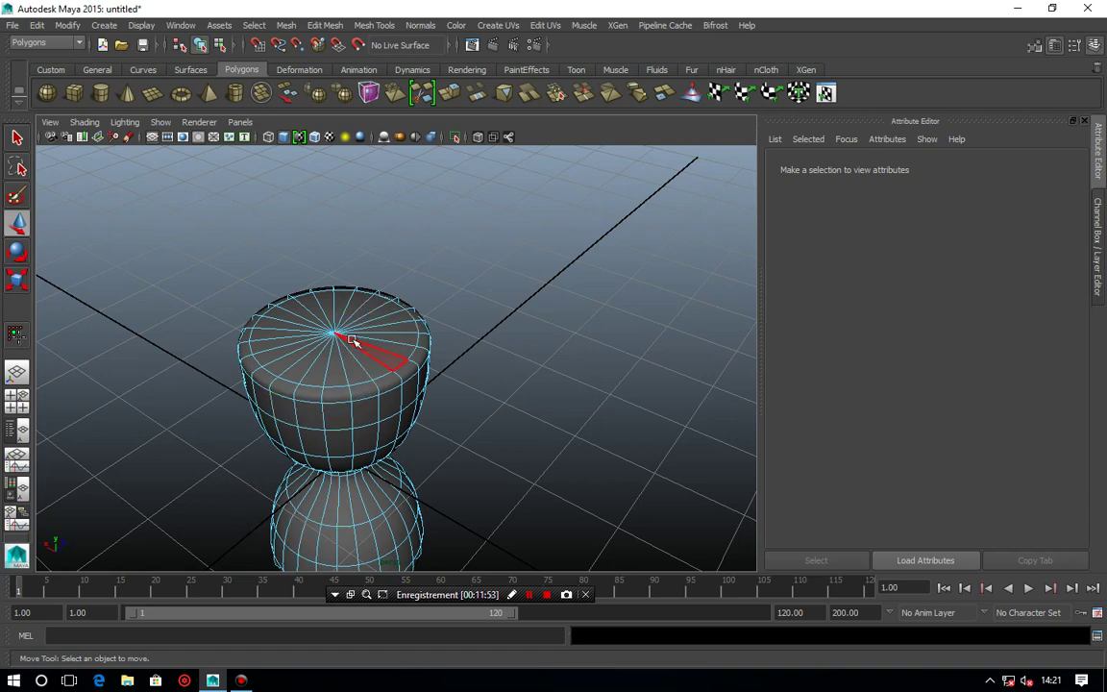
{"action": "key", "text": "ctrl+e"}
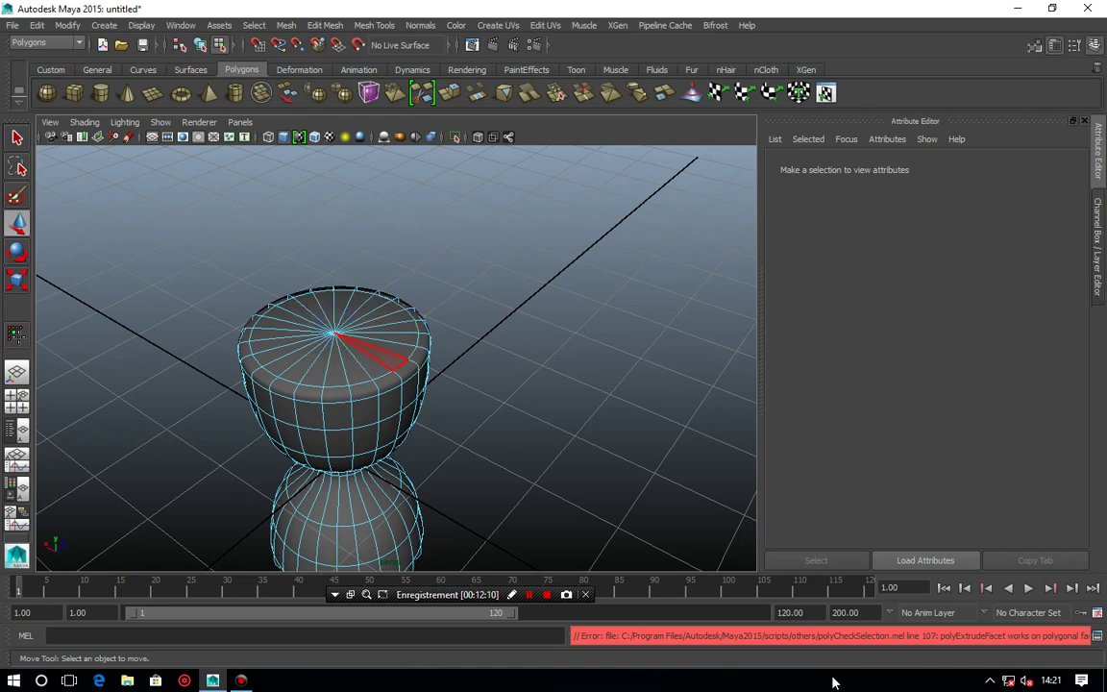
{"action": "left_click_drag", "start_coordinate": [667, 494], "coordinate": [601, 464], "text": "alt"}
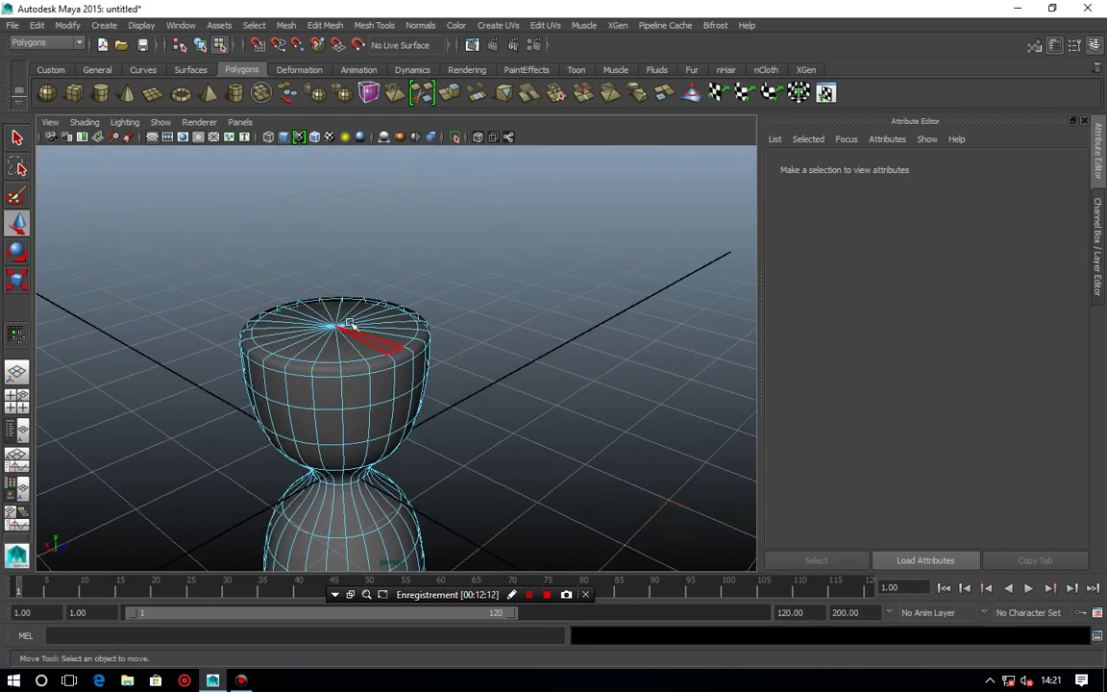
{"action": "right_click", "coordinate": [344, 329]}
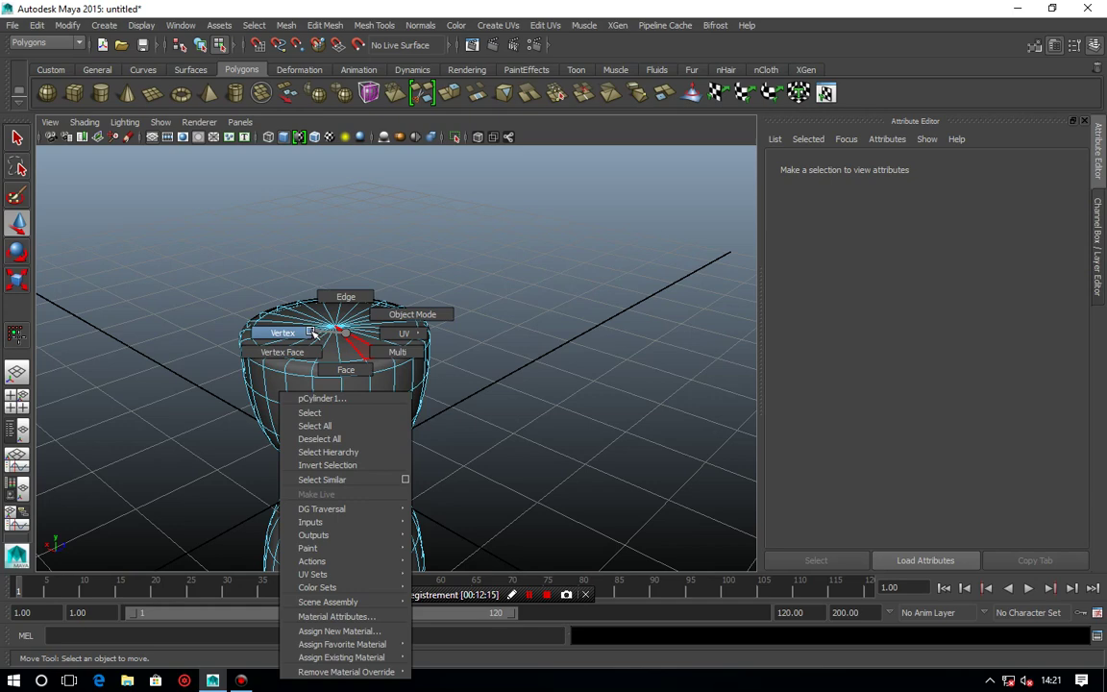
{"action": "left_click", "coordinate": [311, 331]}
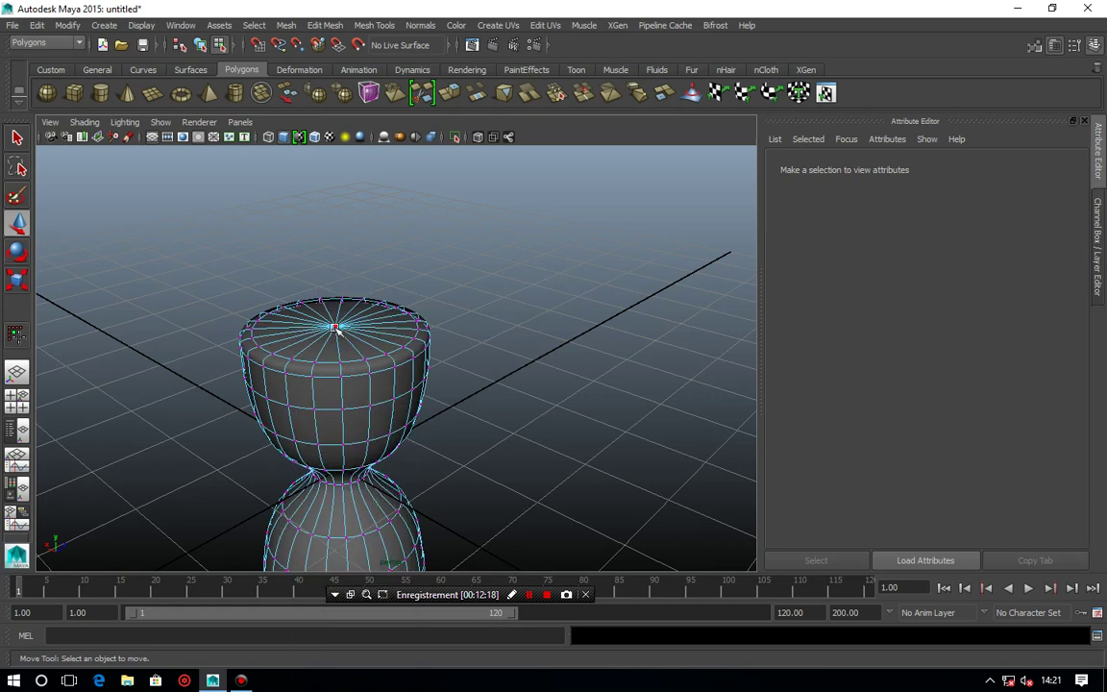
{"action": "right_click_drag", "start_coordinate": [329, 327], "coordinate": [248, 323], "text": "shift"}
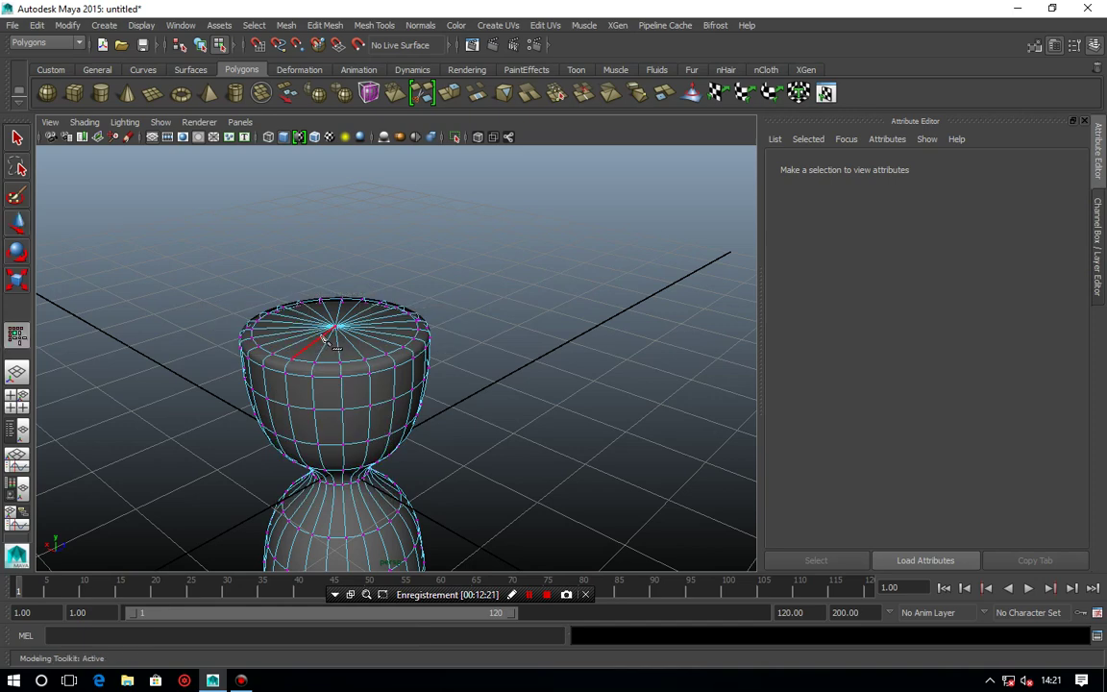
{"action": "right_click_drag", "start_coordinate": [328, 327], "coordinate": [328, 306]}
{"action": "key", "text": "ctrl+z"}
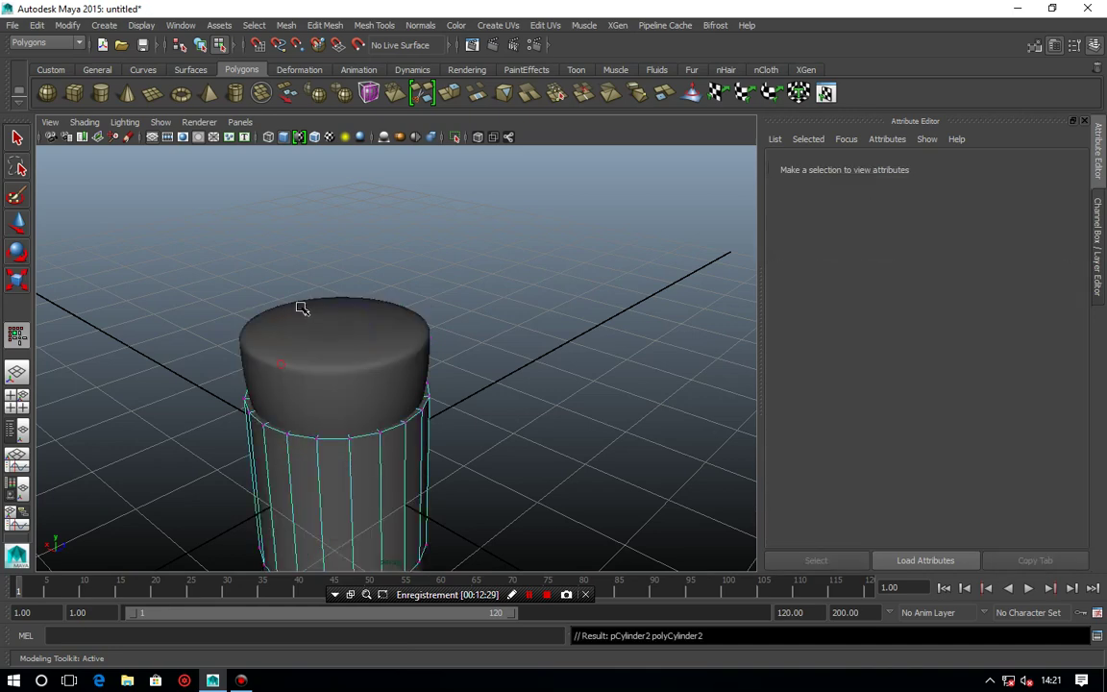
{"action": "key", "text": "ctrl+z"}
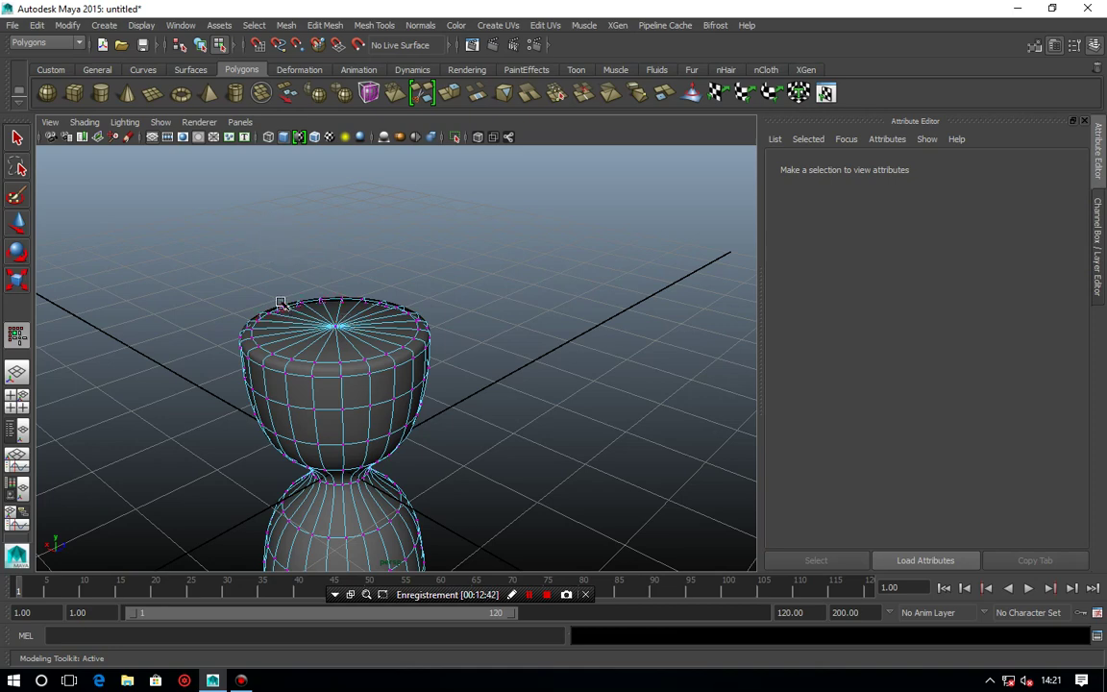
{"action": "right_click_drag", "start_coordinate": [329, 323], "coordinate": [330, 281]}
{"action": "right_click_drag", "start_coordinate": [288, 293], "coordinate": [315, 340], "text": "shift"}
{"action": "key", "text": "F10"}
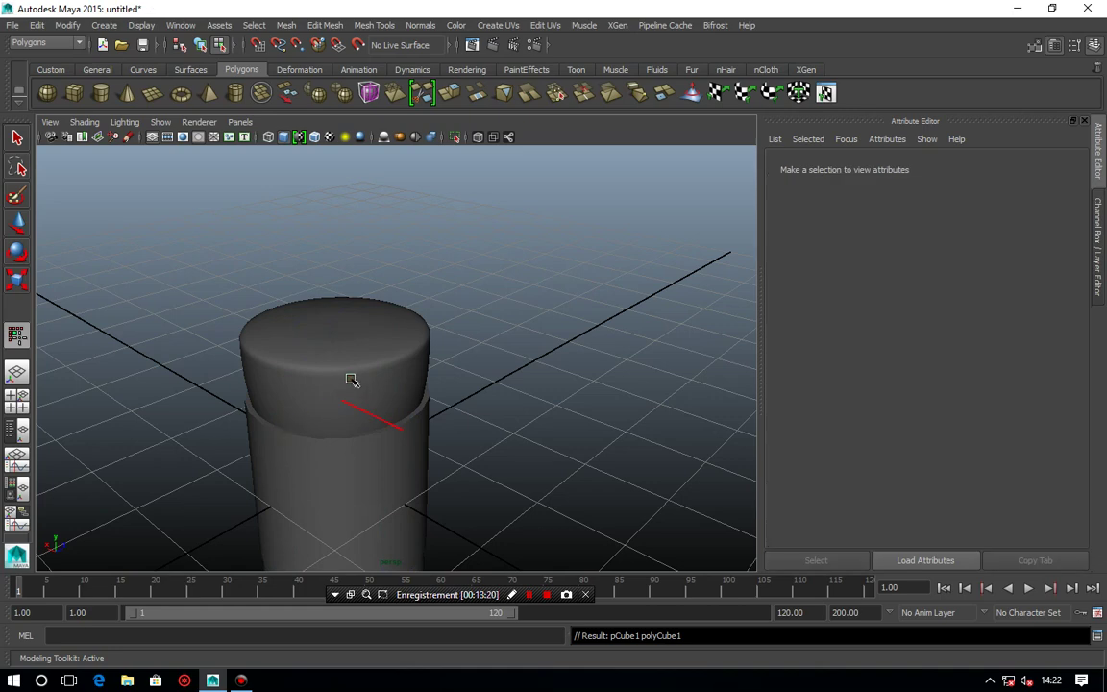
{"action": "left_click", "coordinate": [332, 406]}
{"action": "key", "text": "ctrl+z"}
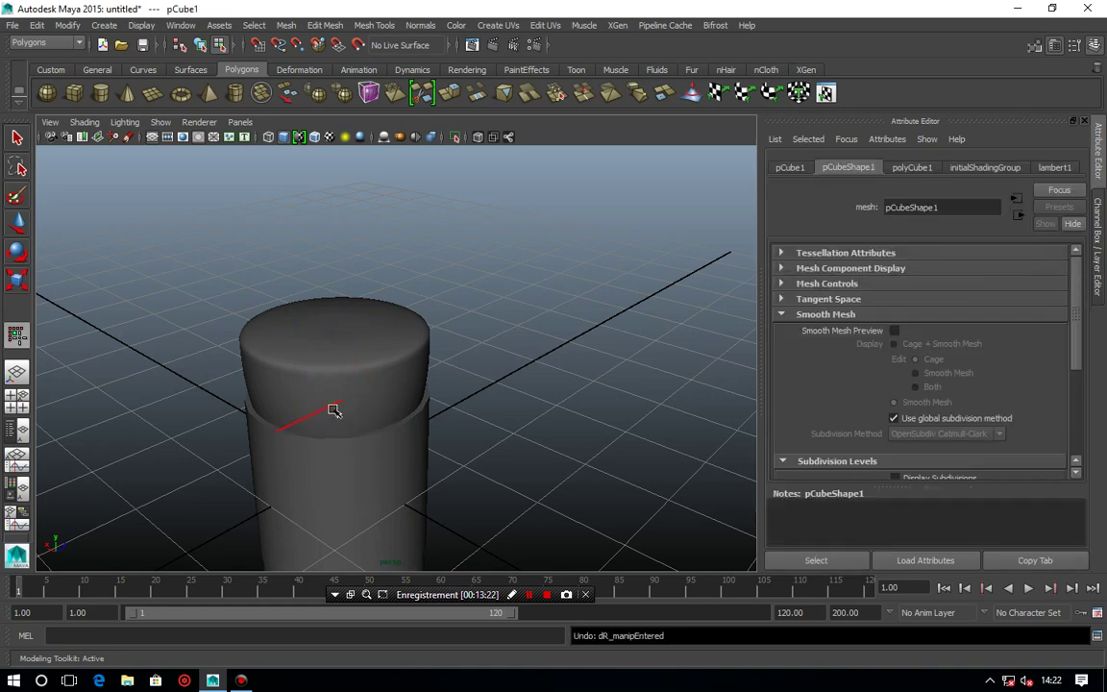
{"action": "left_click", "coordinate": [327, 454]}
{"action": "key", "text": "ctrl+z"}
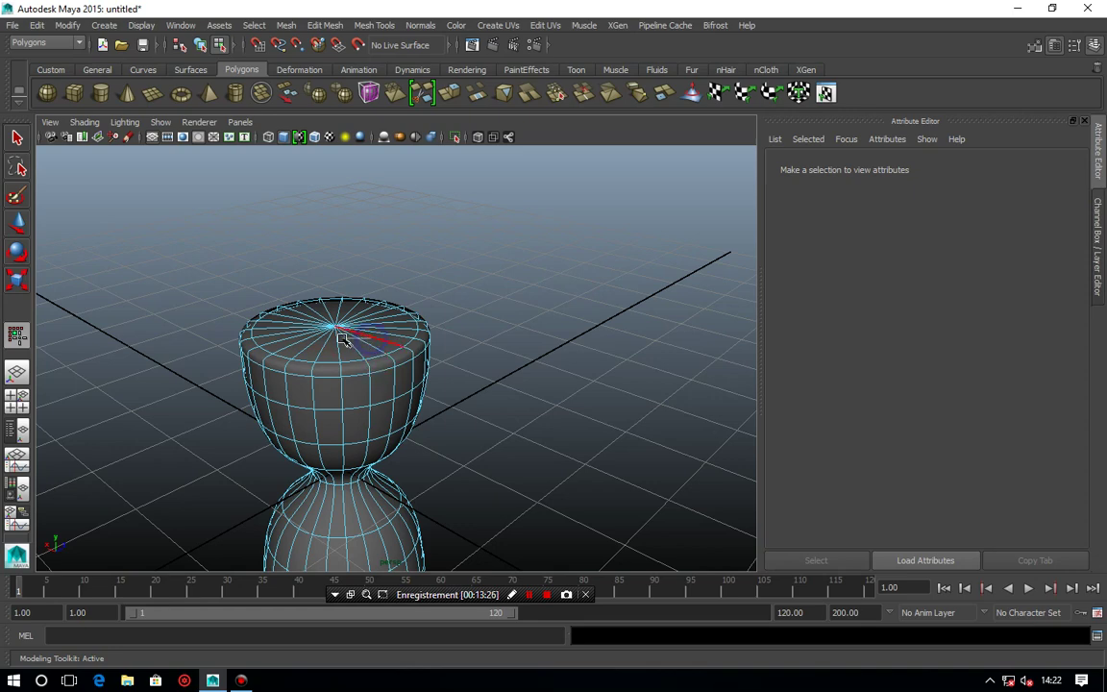
{"action": "right_click_drag", "start_coordinate": [370, 338], "coordinate": [329, 337]}
{"action": "right_click", "coordinate": [358, 340], "text": "shift"}
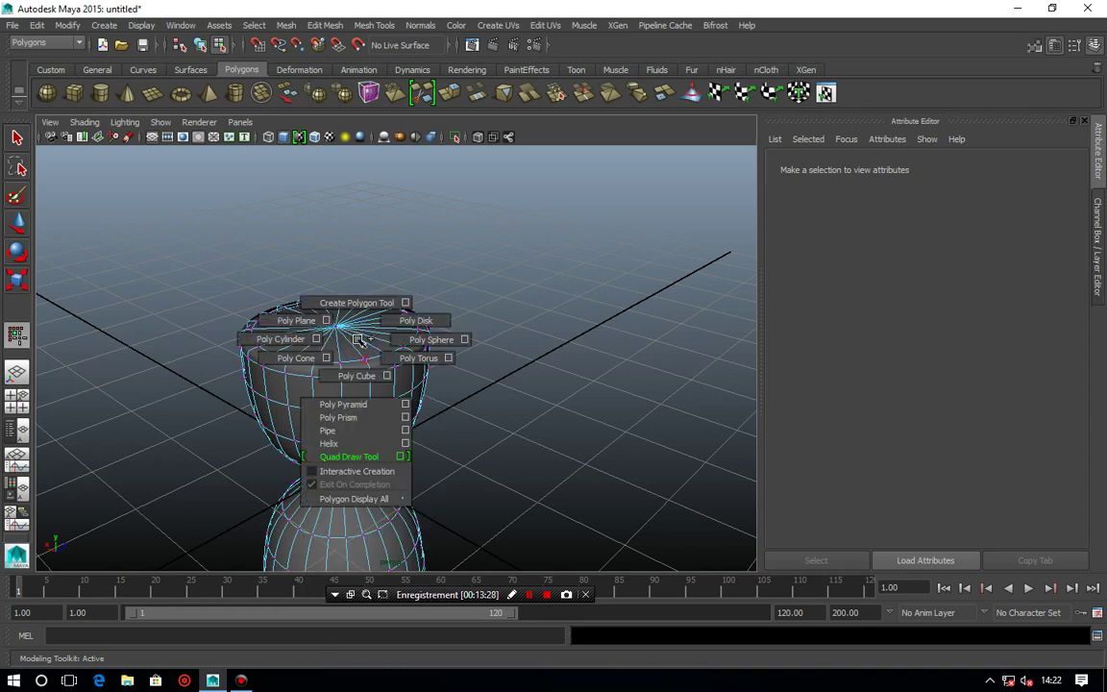
{"action": "left_click", "coordinate": [358, 339]}
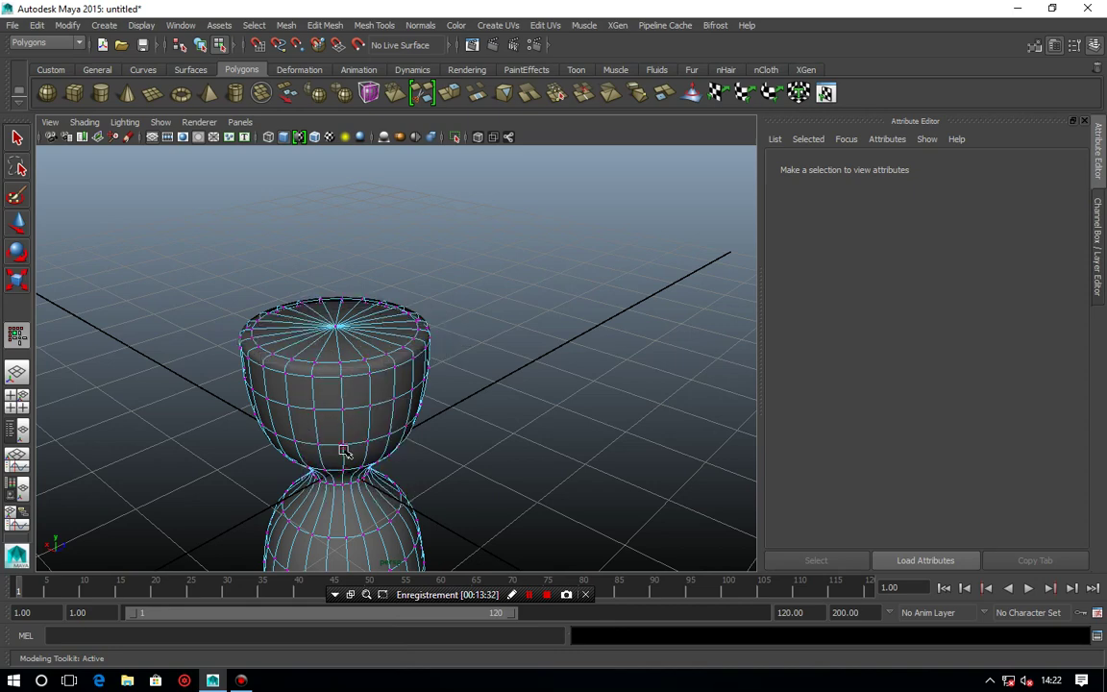
{"action": "middle_click_drag", "start_coordinate": [371, 423], "coordinate": [401, 428], "text": "alt"}
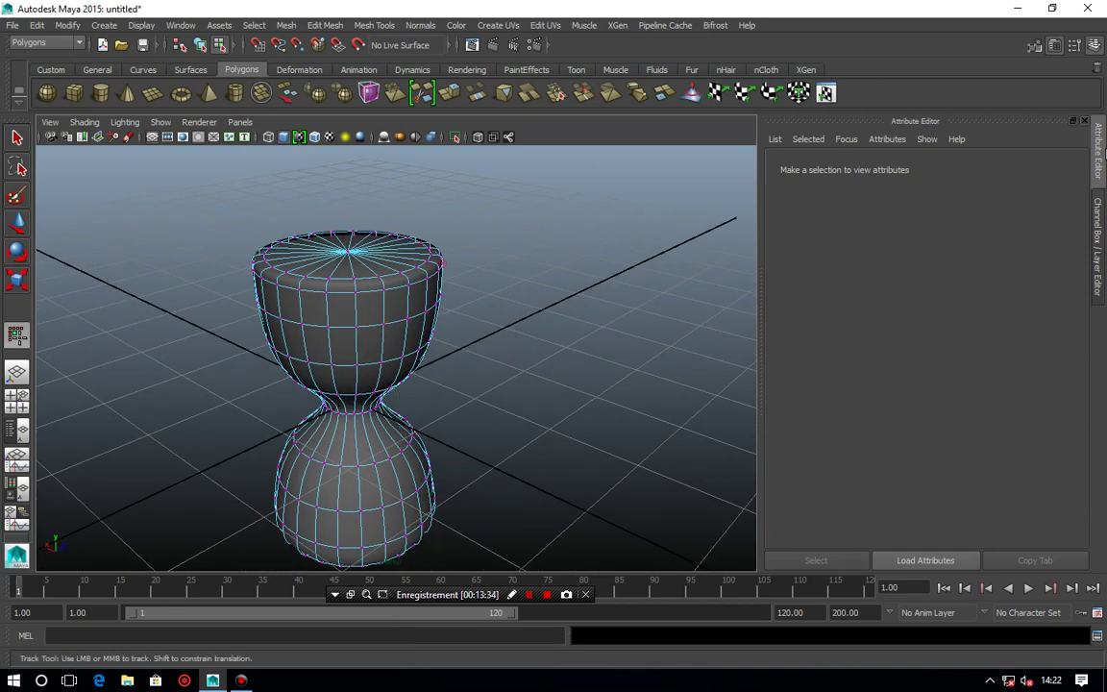
Open the Modeling Toolkit panel, browse its Mesh Editing Tools, and pick a top rim vertex.
{"action": "left_click", "coordinate": [1034, 46]}
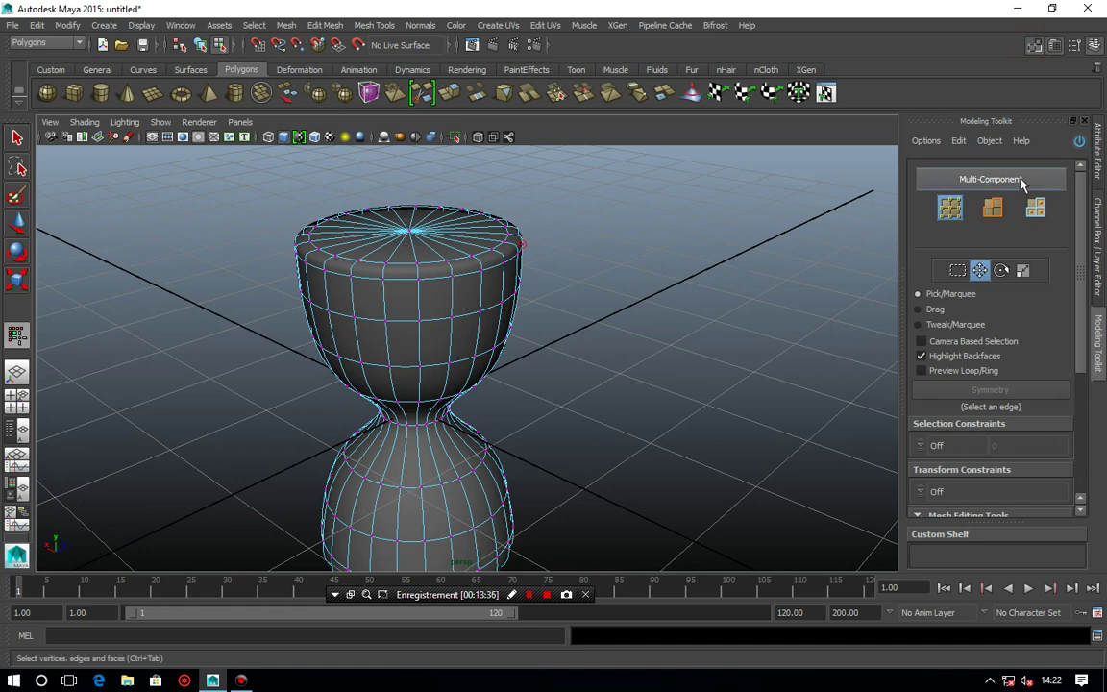
{"action": "scroll", "coordinate": [1057, 385], "scroll_direction": "down", "scroll_amount": 3}
{"action": "scroll", "coordinate": [923, 317], "scroll_direction": "down", "scroll_amount": 2}
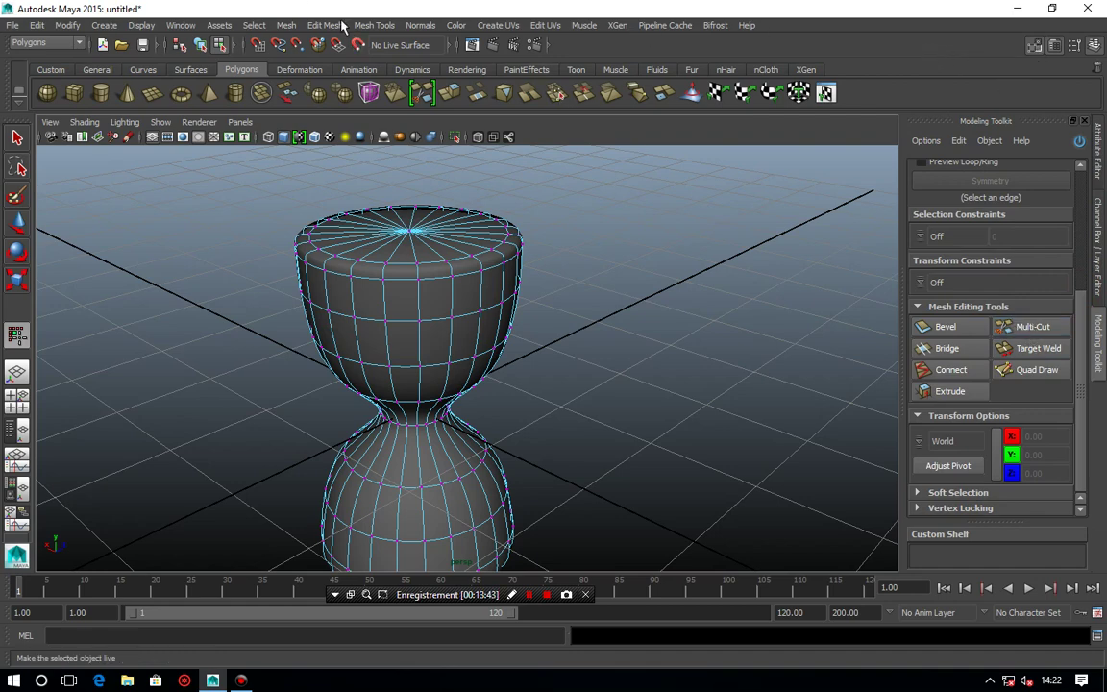
{"action": "left_click", "coordinate": [191, 29]}
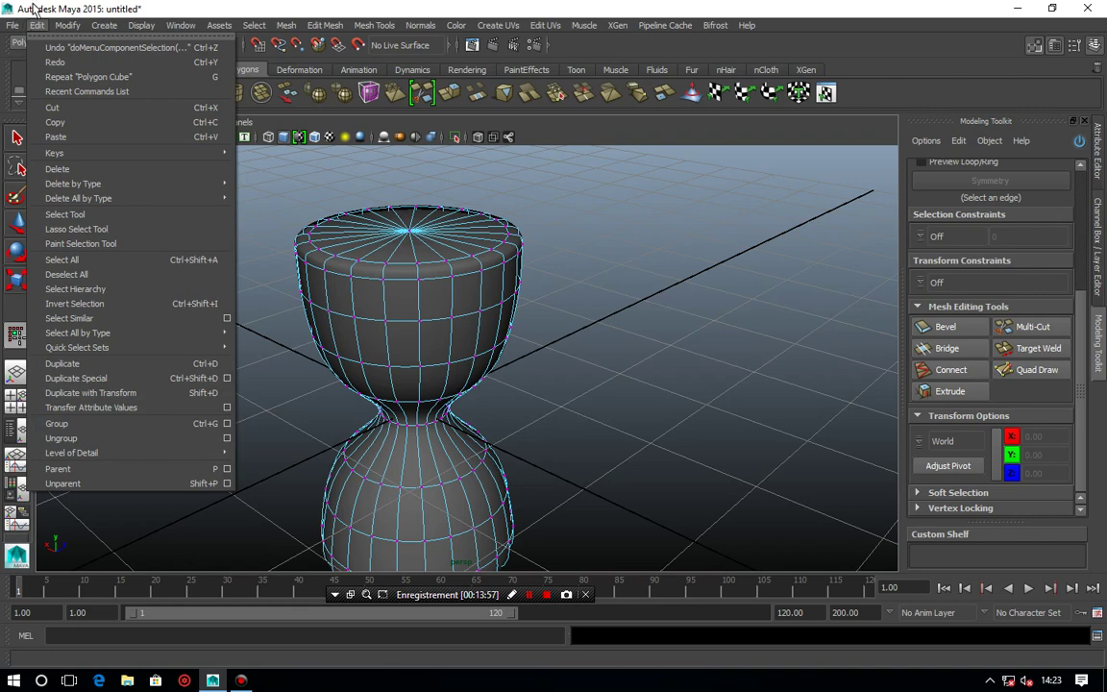
{"action": "left_click", "coordinate": [520, 281]}
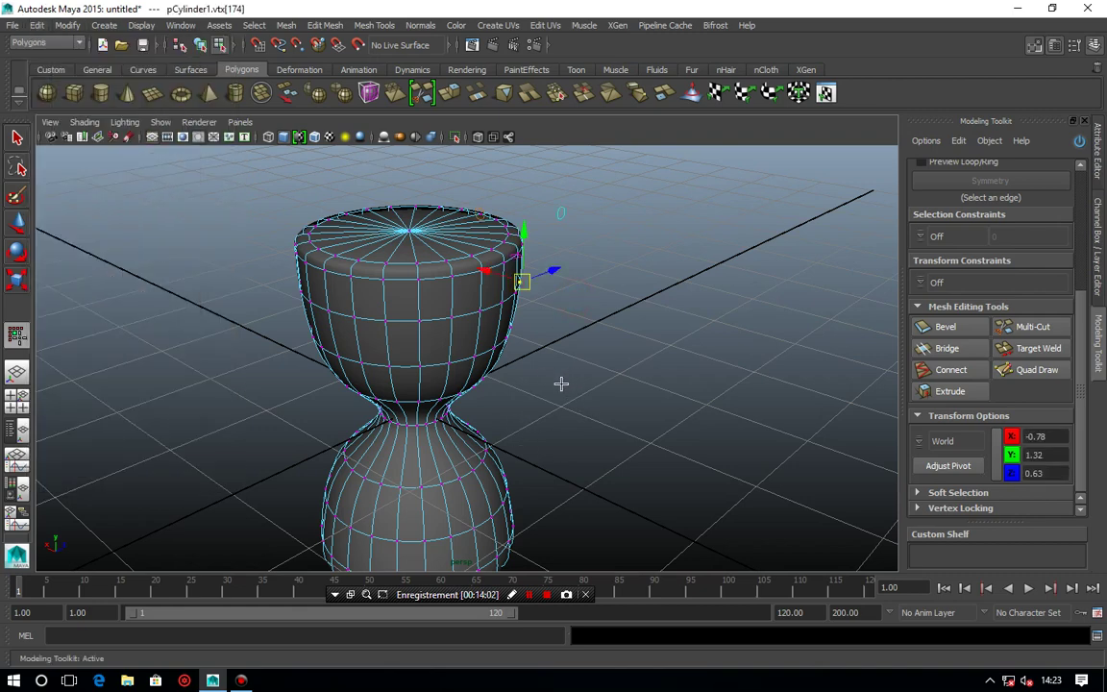
Select the ring of vertices near the hourglass base in the front view.
{"action": "left_click_drag", "start_coordinate": [574, 391], "coordinate": [568, 395], "text": "alt"}
{"action": "middle_click_drag", "start_coordinate": [568, 395], "coordinate": [554, 330], "text": "alt"}
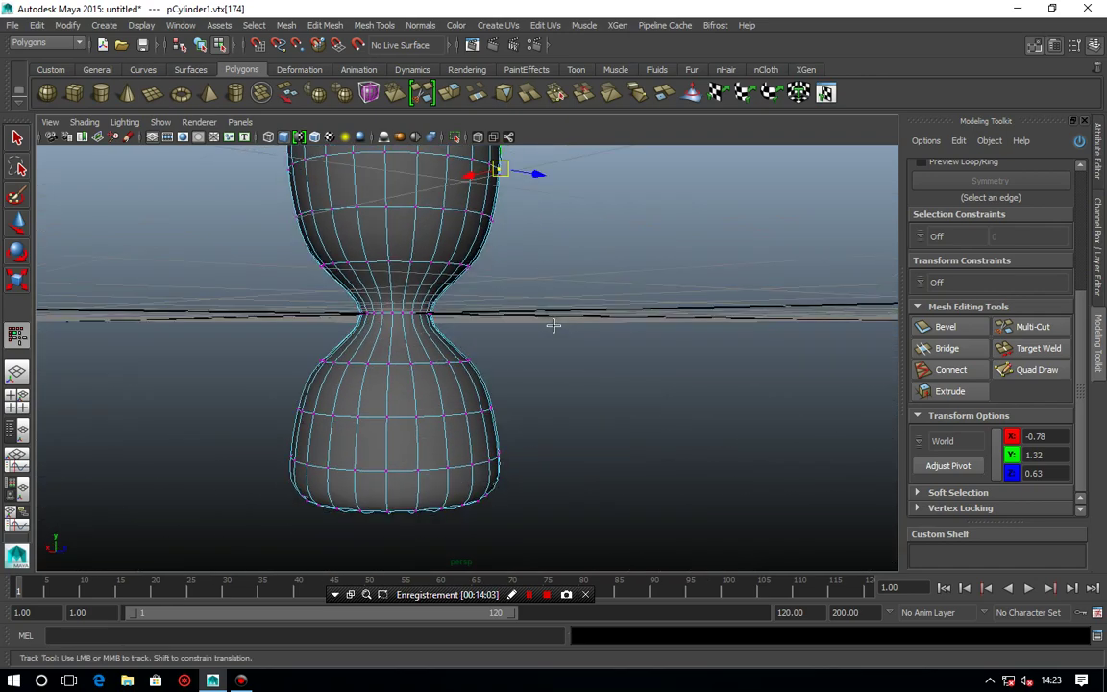
{"action": "left_click_drag", "start_coordinate": [499, 333], "coordinate": [544, 333], "text": "alt"}
{"action": "mouse_move", "coordinate": [559, 264]}
{"action": "middle_mouse_down", "text": "alt"}
{"action": "mouse_move", "coordinate": [566, 338]}
{"action": "mouse_move", "coordinate": [567, 250]}
{"action": "middle_mouse_up", "text": "alt"}
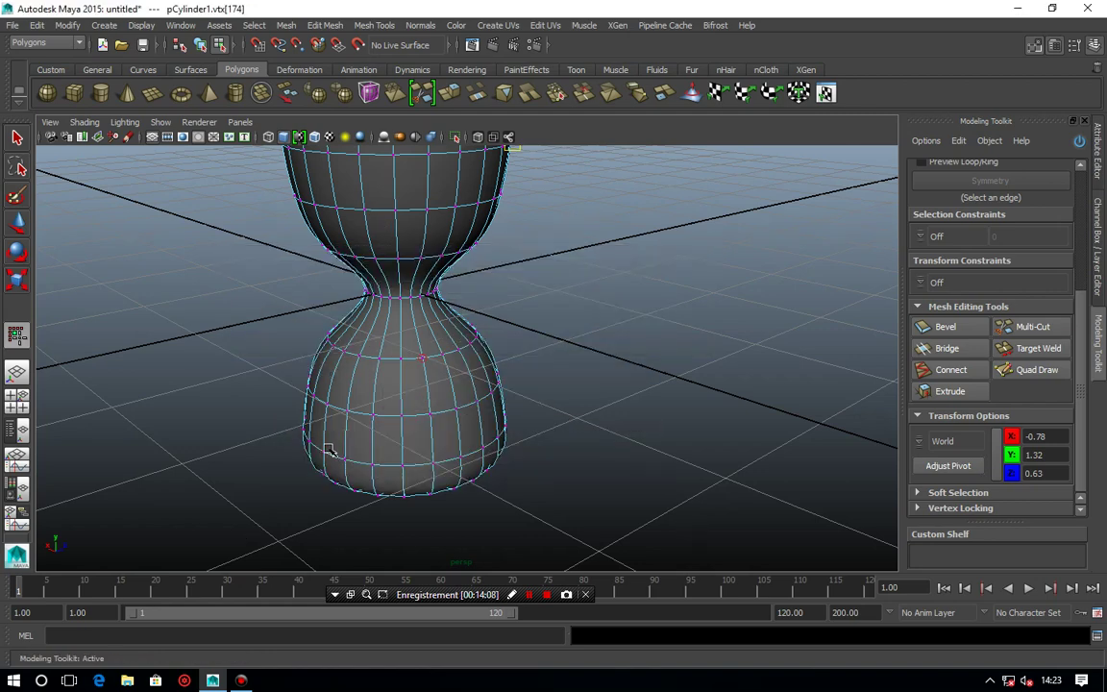
{"action": "key", "text": "space"}
{"action": "key", "text": "space"}
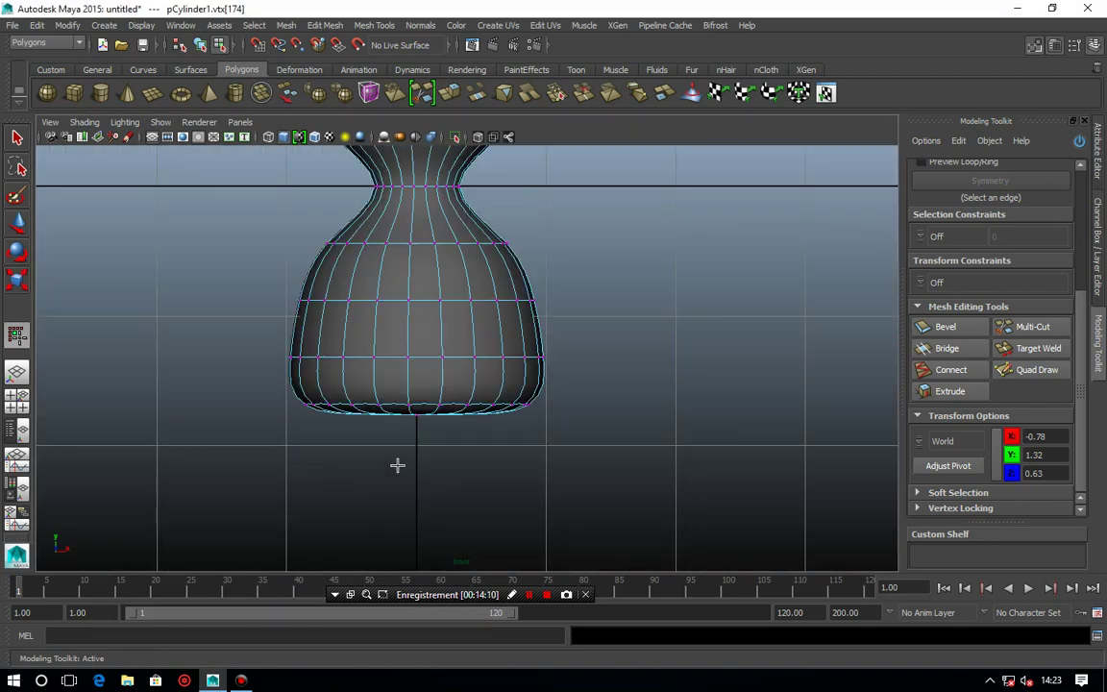
{"action": "key", "text": "w"}
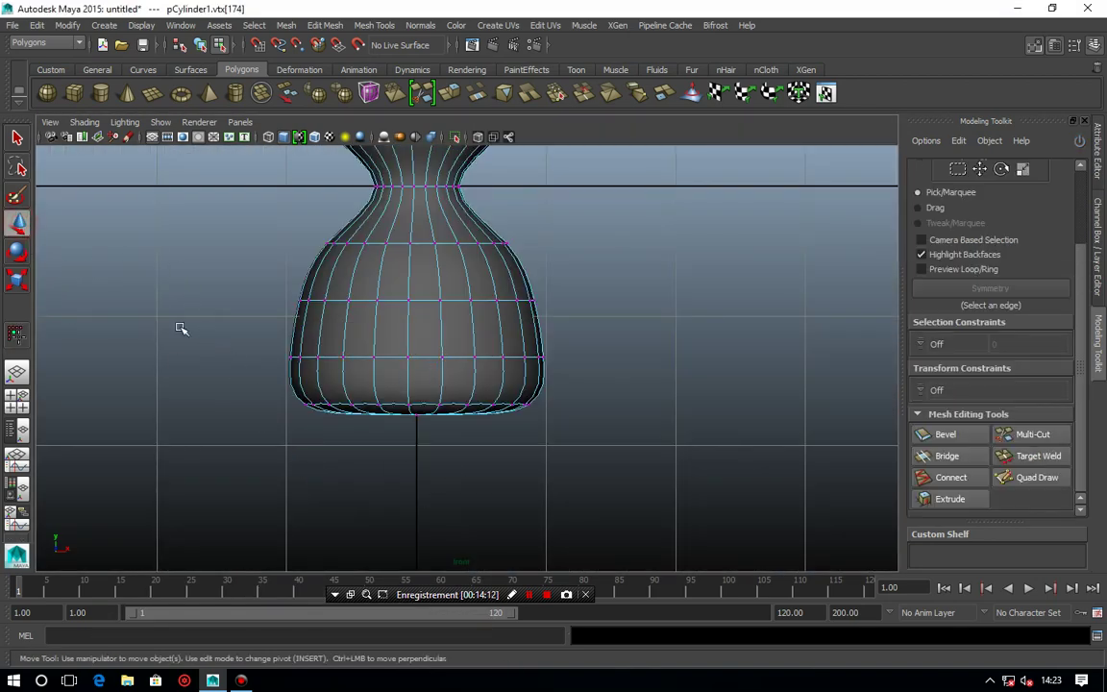
{"action": "left_click_drag", "start_coordinate": [193, 332], "coordinate": [553, 380]}
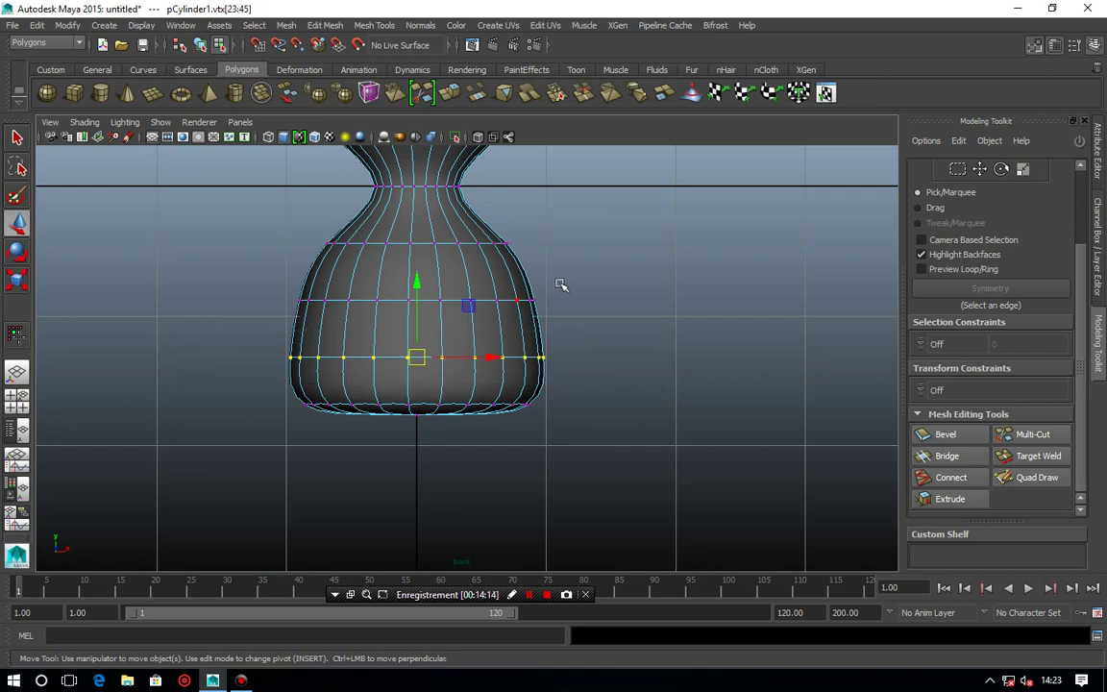
{"action": "middle_click_drag", "start_coordinate": [576, 276], "coordinate": [551, 426], "text": "alt"}
{"action": "right_click_drag", "start_coordinate": [550, 410], "coordinate": [468, 272], "text": "alt"}
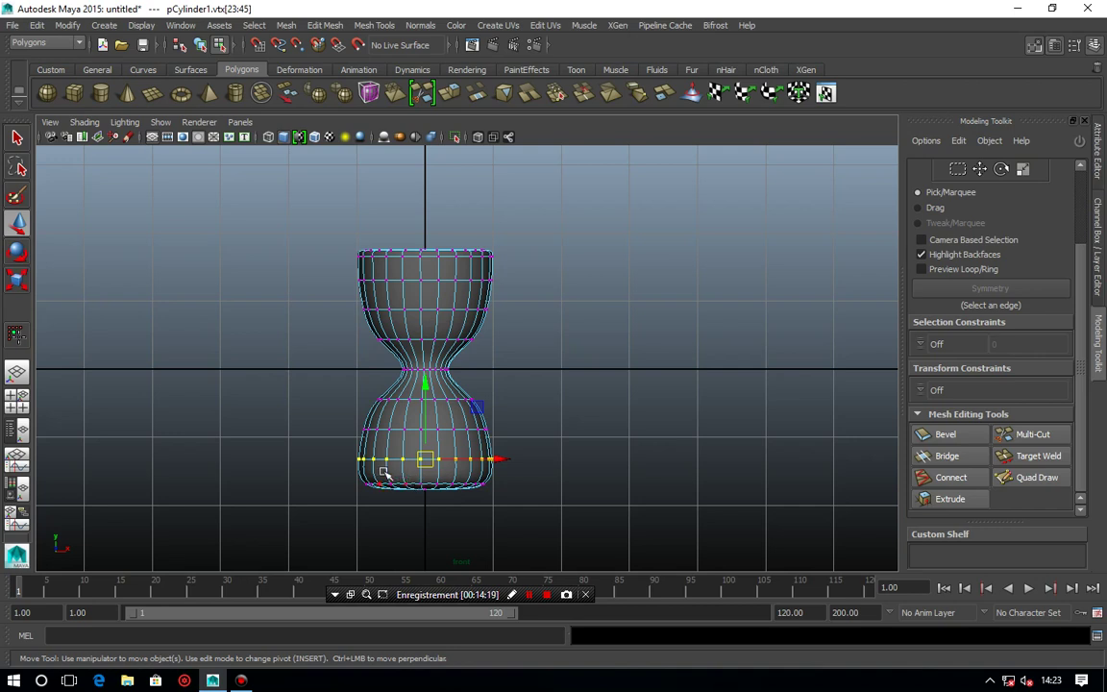
Return to the perspective view, turn off smoothing (1), and activate Multi-Cut.
{"action": "scroll", "coordinate": [470, 450], "scroll_direction": "up", "scroll_amount": 1}
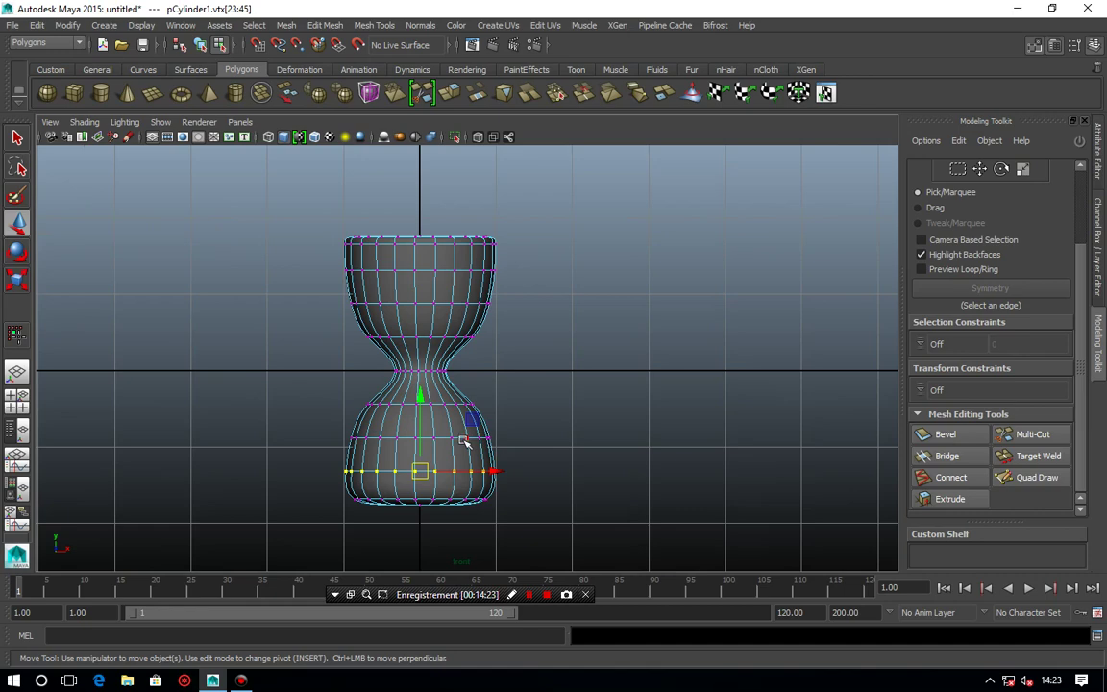
{"action": "key", "text": "space"}
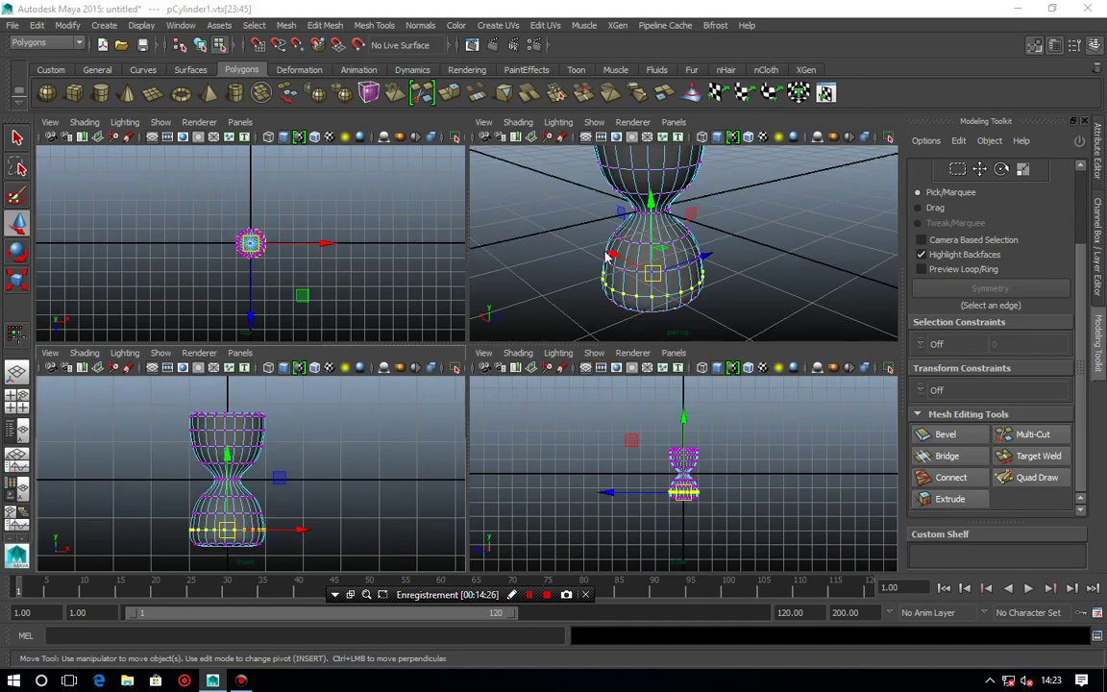
{"action": "key", "text": "space"}
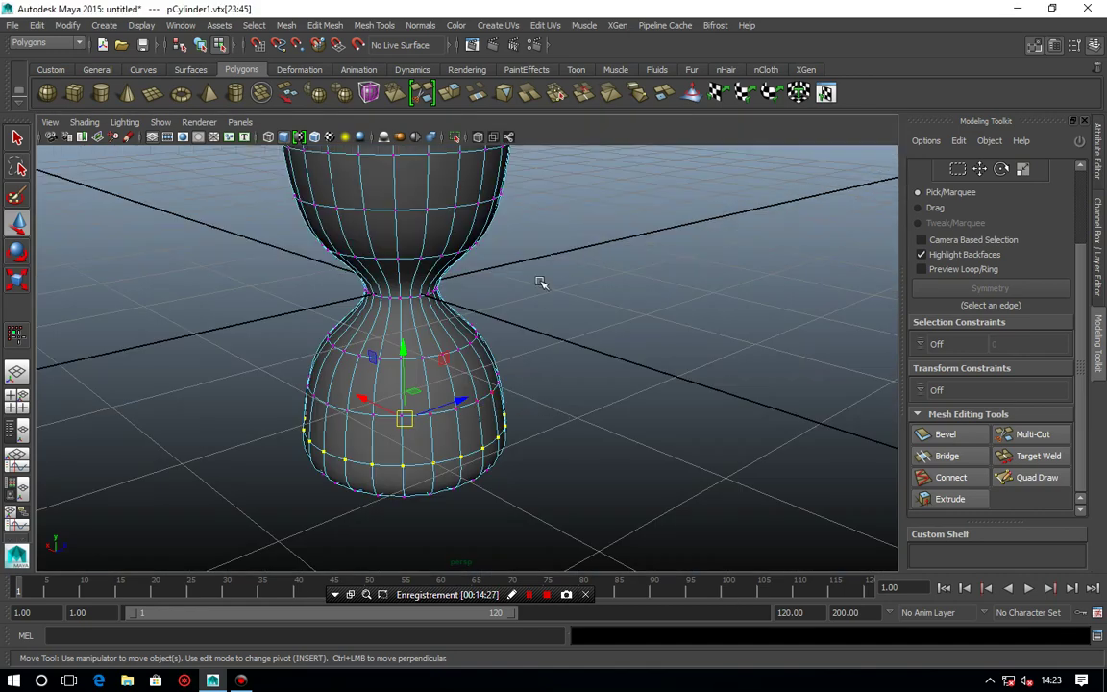
{"action": "key", "text": "1"}
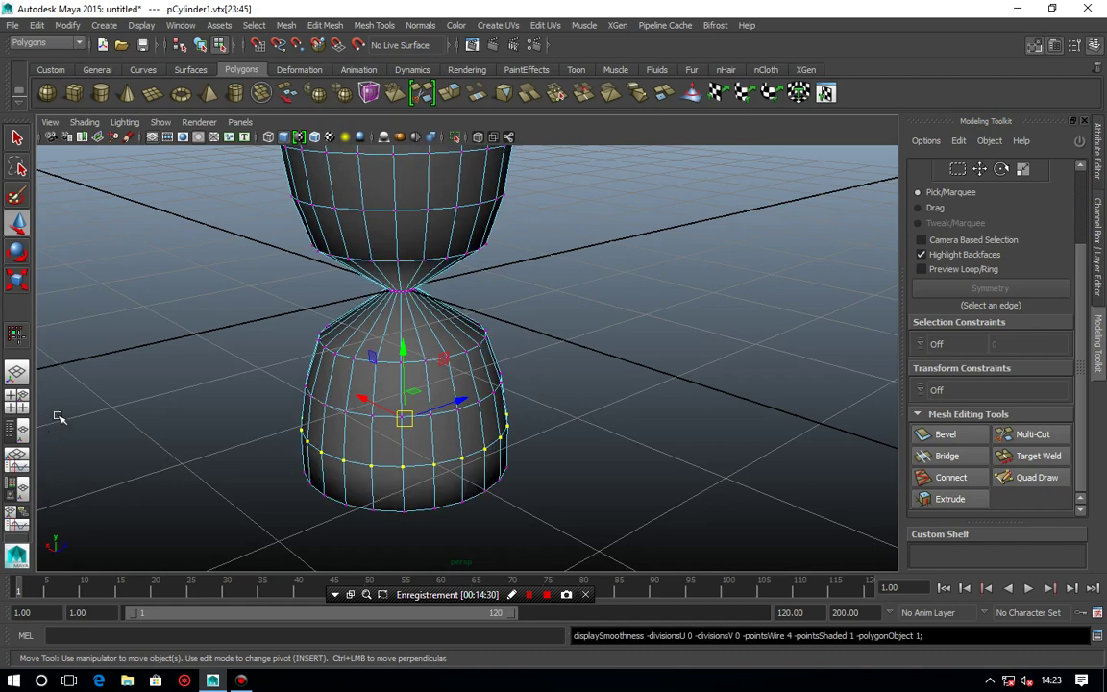
{"action": "right_click_drag", "start_coordinate": [325, 402], "coordinate": [322, 454], "text": "shift"}
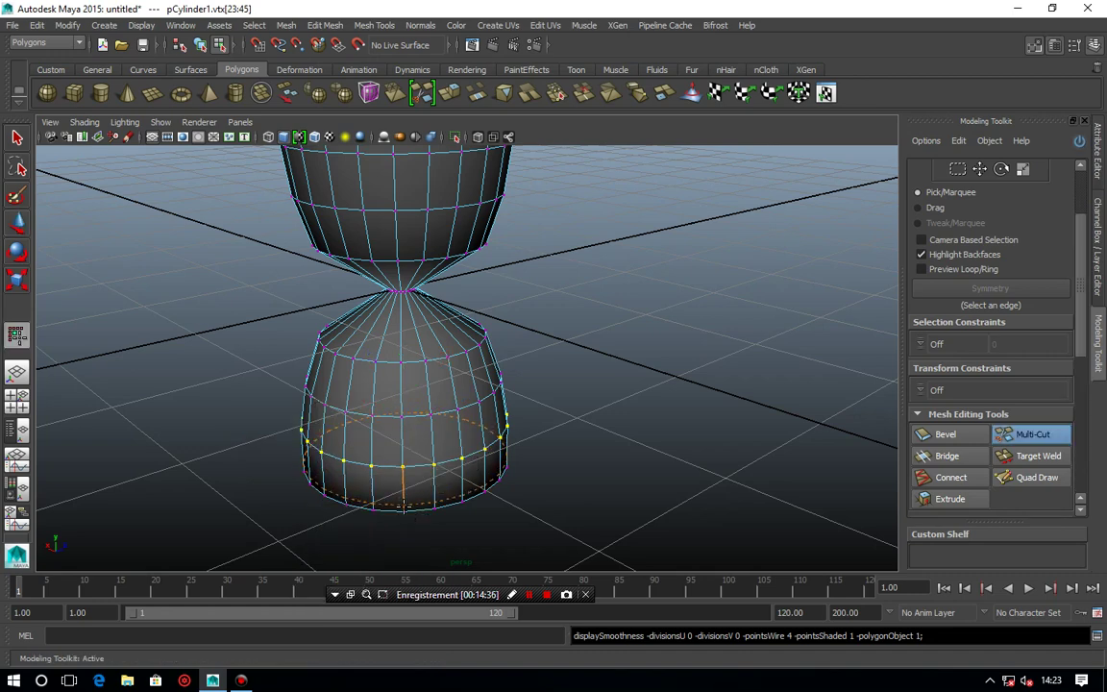
Insert edge loop polySplit2 near the lower bulb's base, restore smooth preview (3), and zoom out.
{"action": "left_click", "coordinate": [405, 506], "text": "ctrl"}
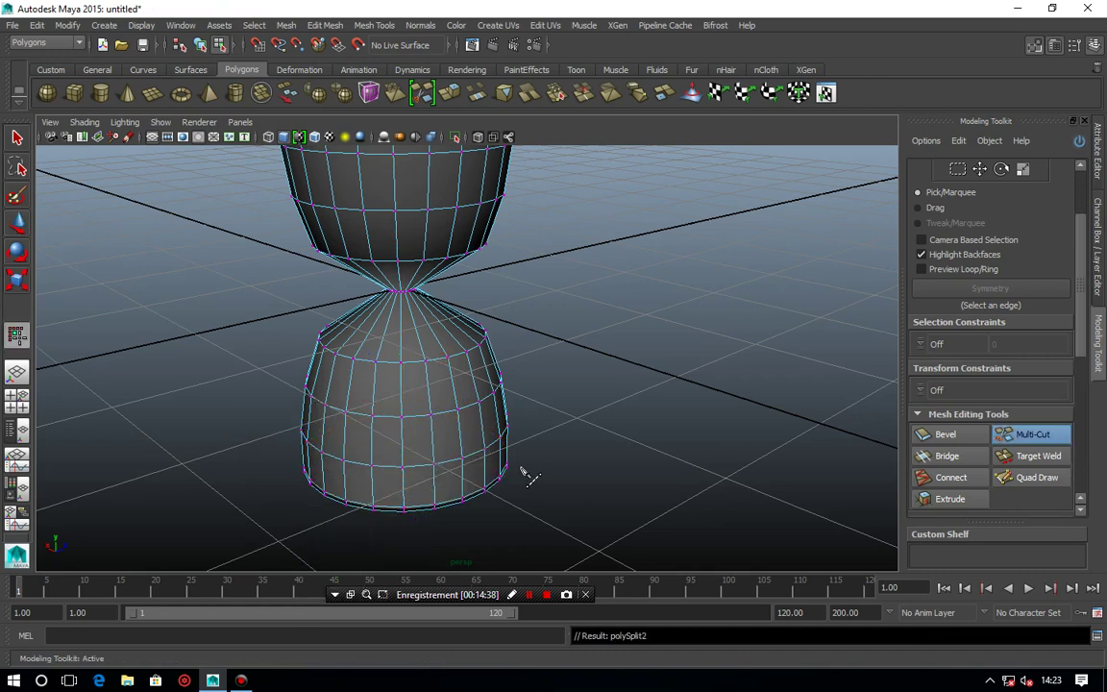
{"action": "key", "text": "3"}
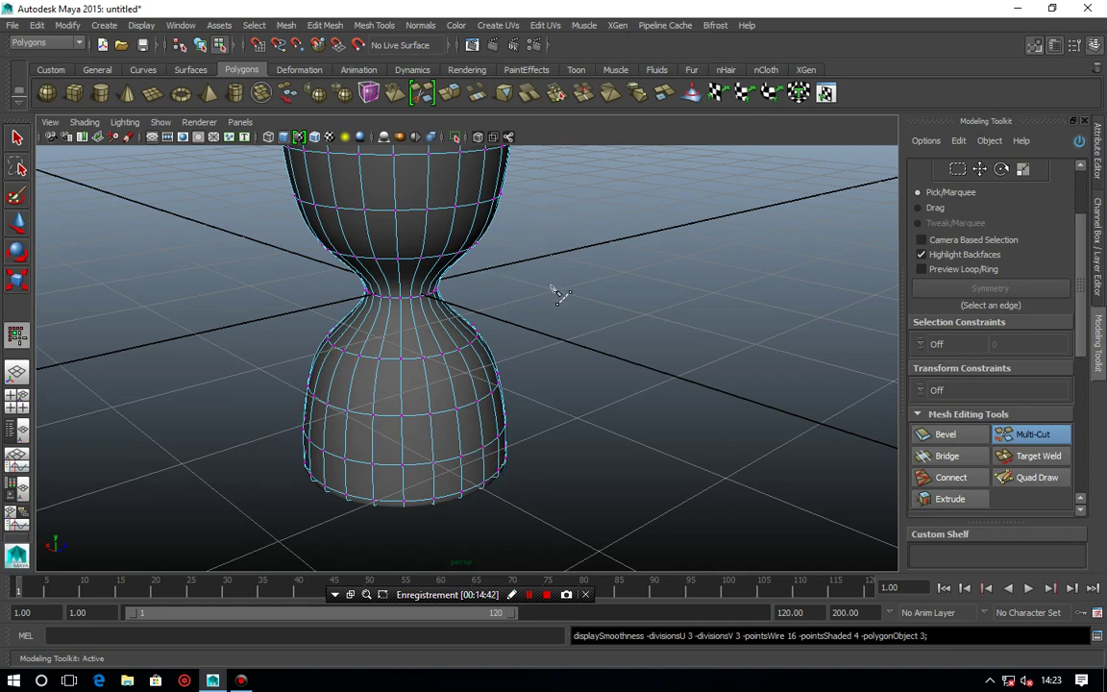
{"action": "scroll", "coordinate": [543, 300], "scroll_direction": "down", "scroll_amount": 3}
{"action": "scroll", "coordinate": [433, 250], "scroll_direction": "down", "scroll_amount": 4}
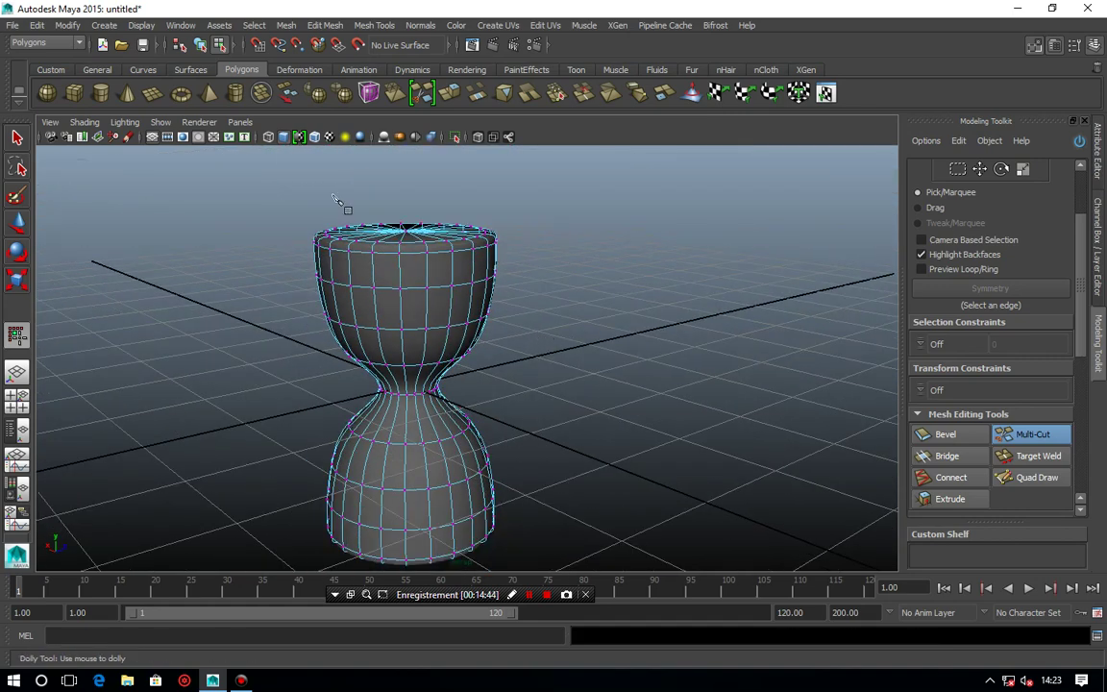
Create a new polygon cylinder and move it up above the hourglass in the front view.
{"action": "left_click", "coordinate": [102, 90]}
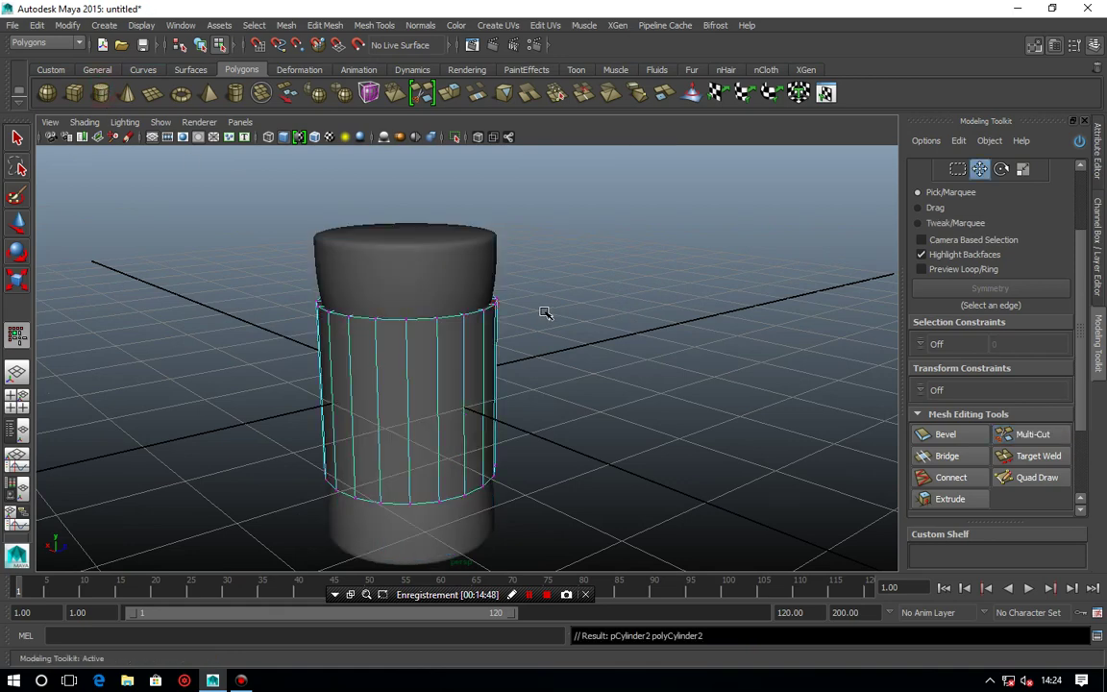
{"action": "left_click", "coordinate": [19, 224]}
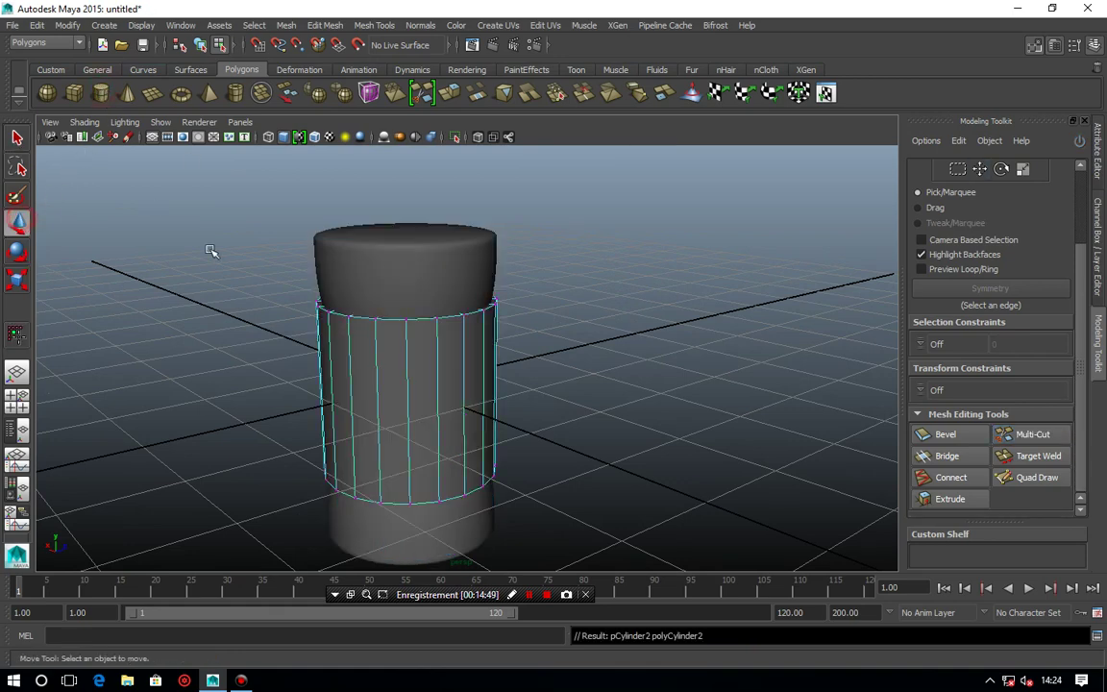
{"action": "right_click", "coordinate": [406, 341]}
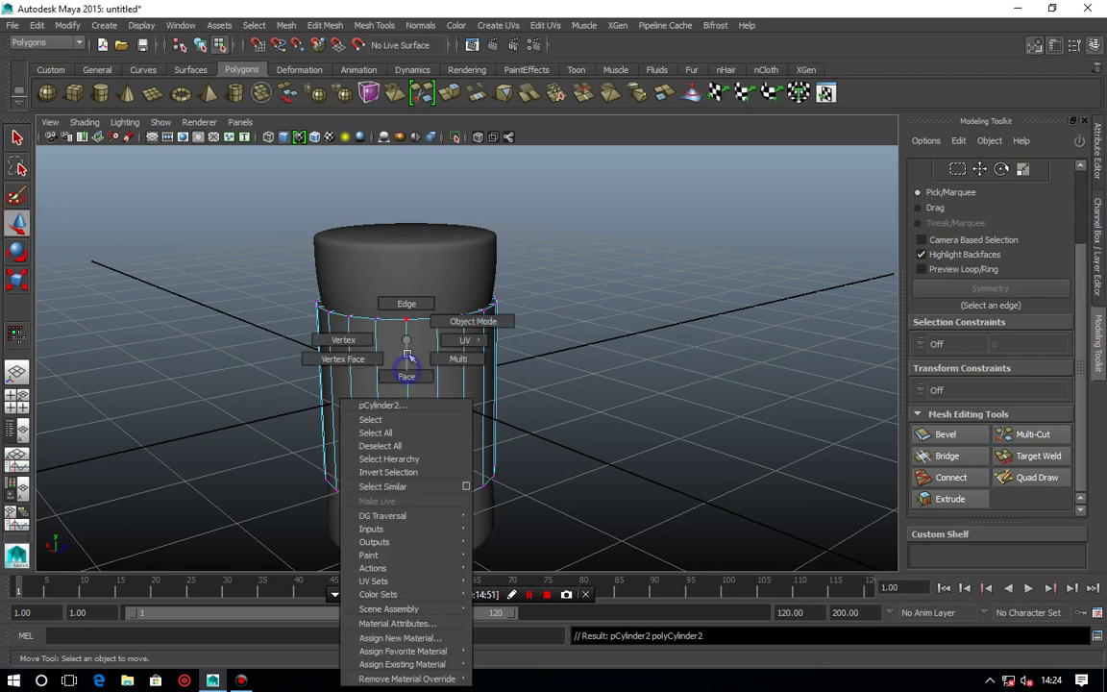
{"action": "left_click", "coordinate": [448, 321]}
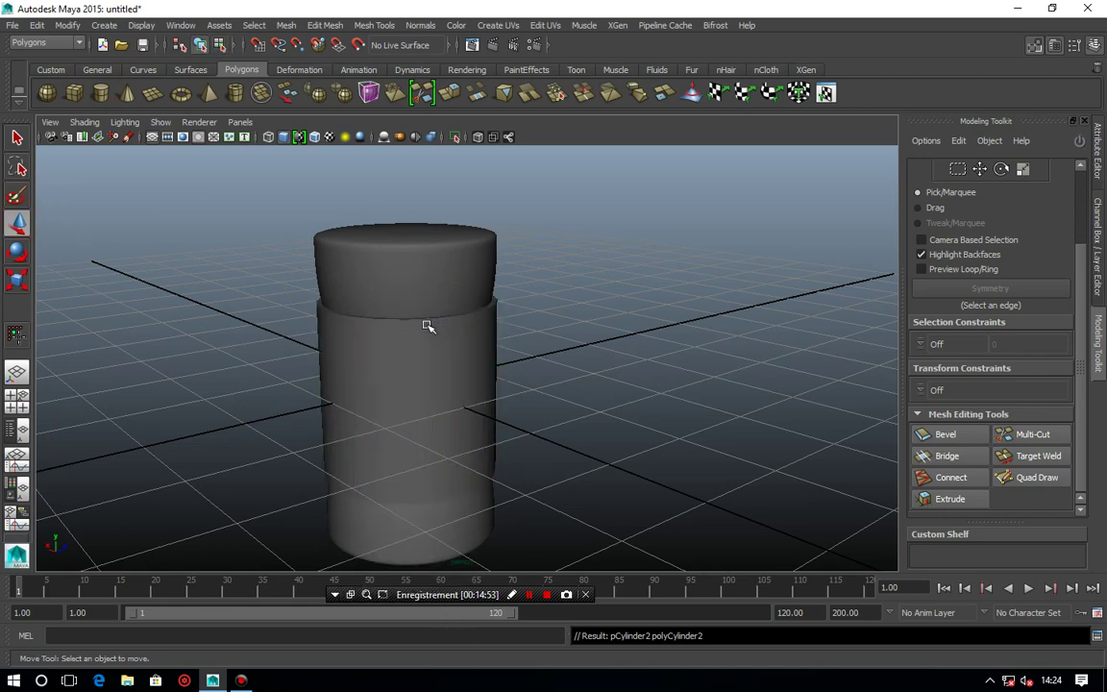
{"action": "left_click", "coordinate": [423, 382]}
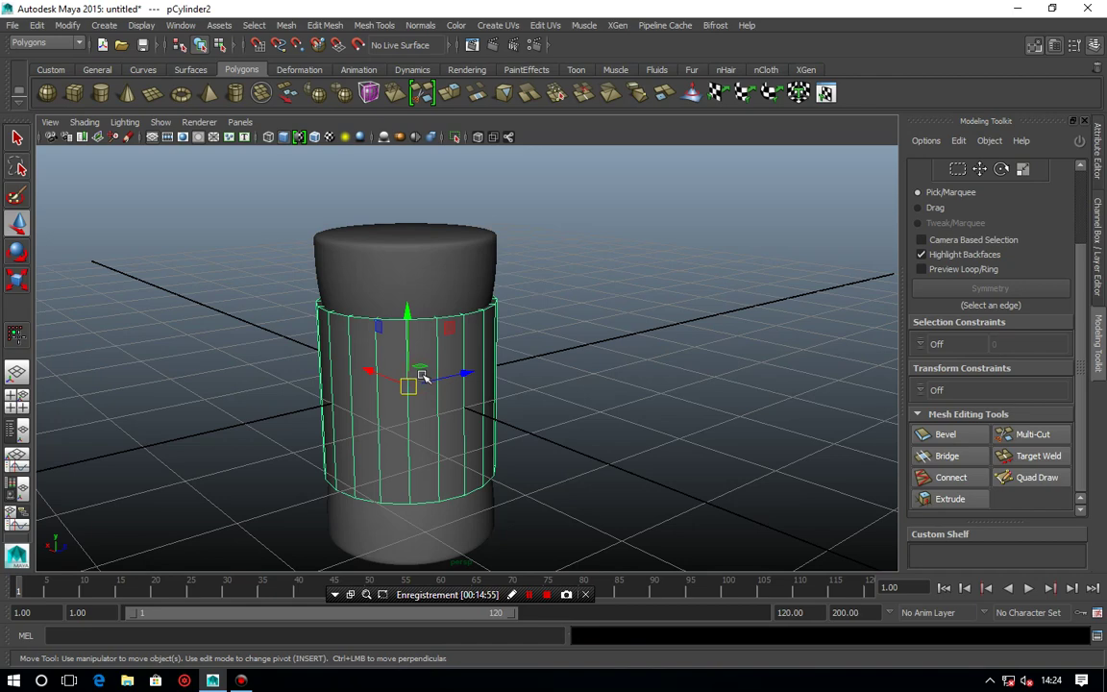
{"action": "key", "text": "space"}
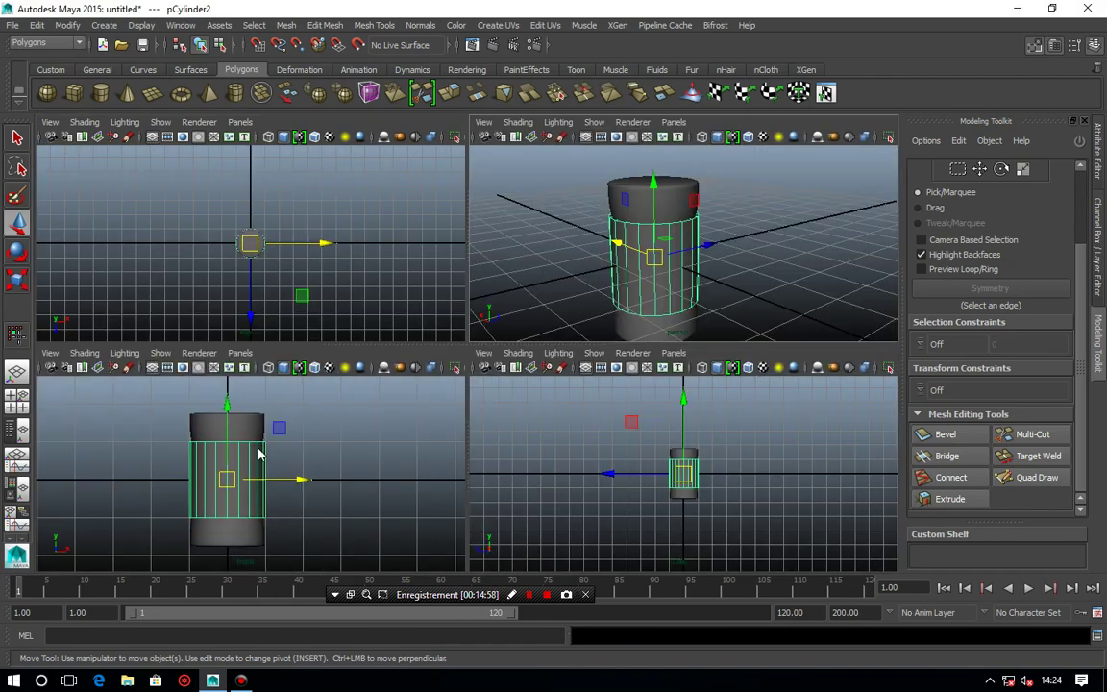
{"action": "key", "text": "space"}
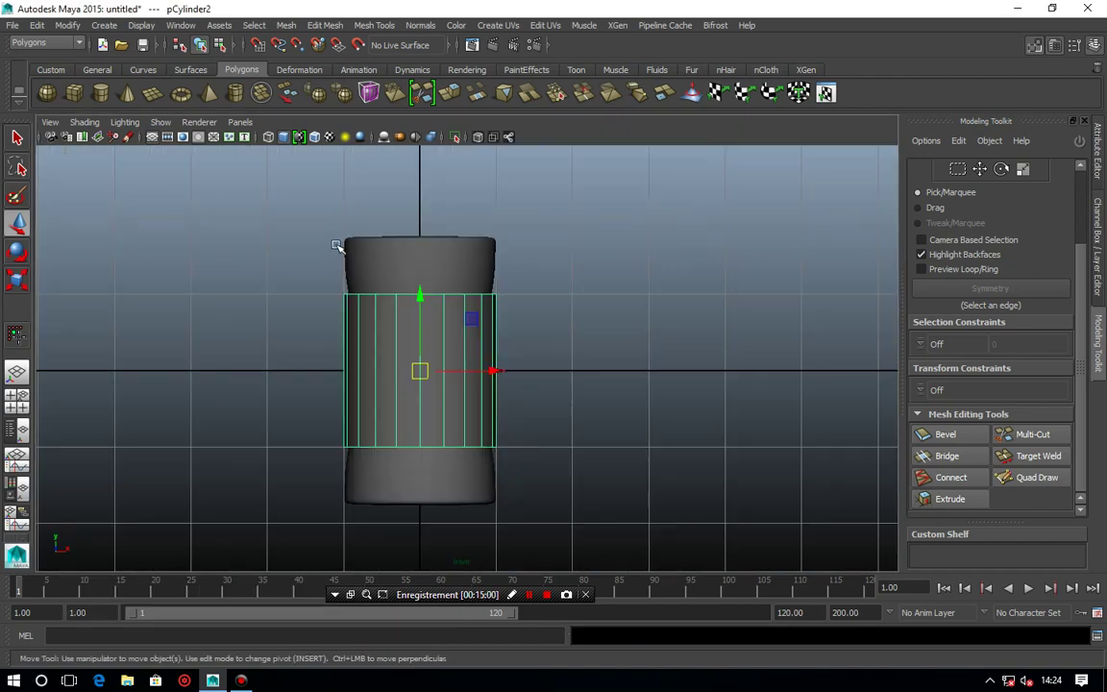
{"action": "left_click_drag", "start_coordinate": [416, 293], "coordinate": [430, 166]}
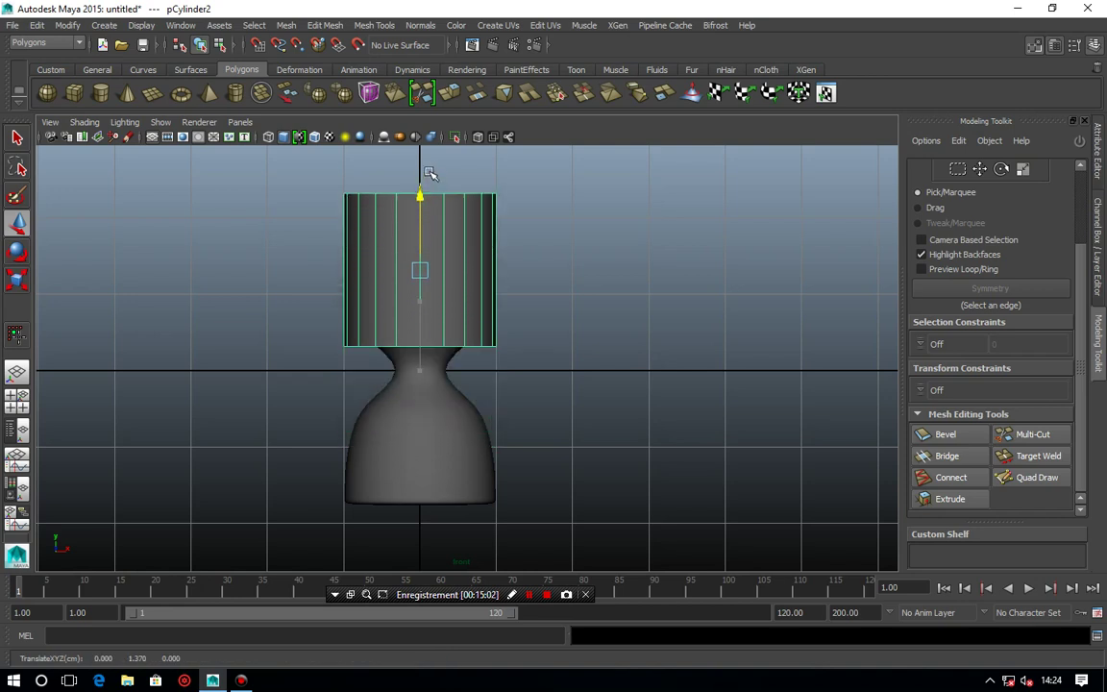
{"action": "scroll", "coordinate": [425, 185], "scroll_direction": "up", "scroll_amount": 2}
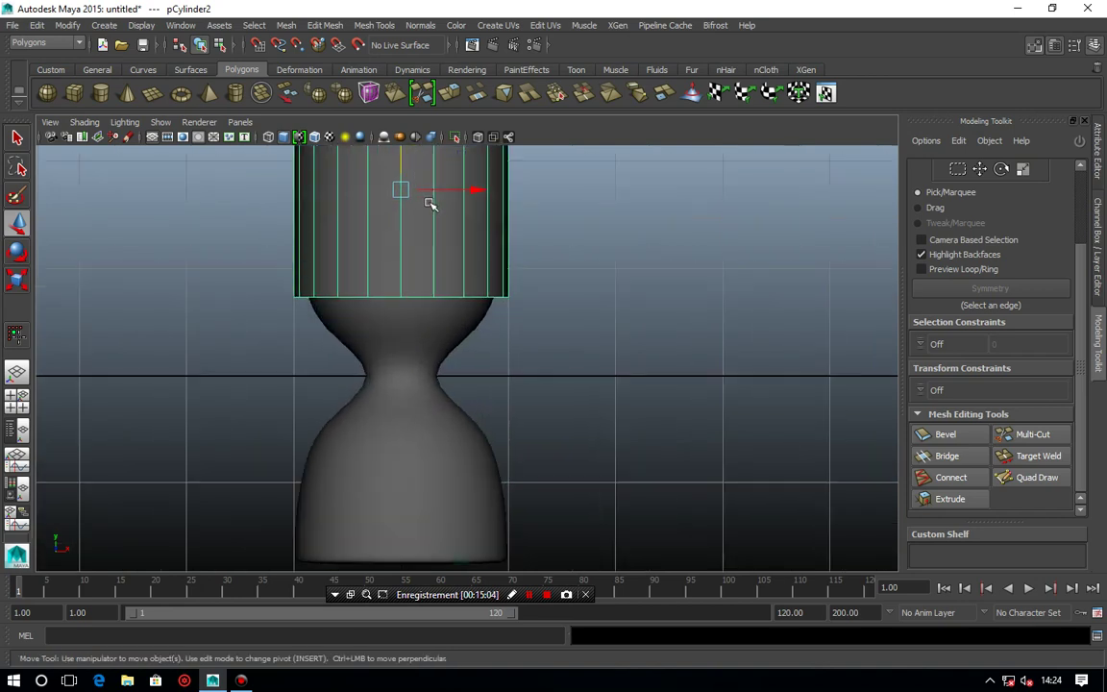
{"action": "scroll", "coordinate": [433, 203], "scroll_direction": "down", "scroll_amount": 2}
{"action": "middle_click_drag", "start_coordinate": [441, 222], "coordinate": [439, 285], "text": "alt"}
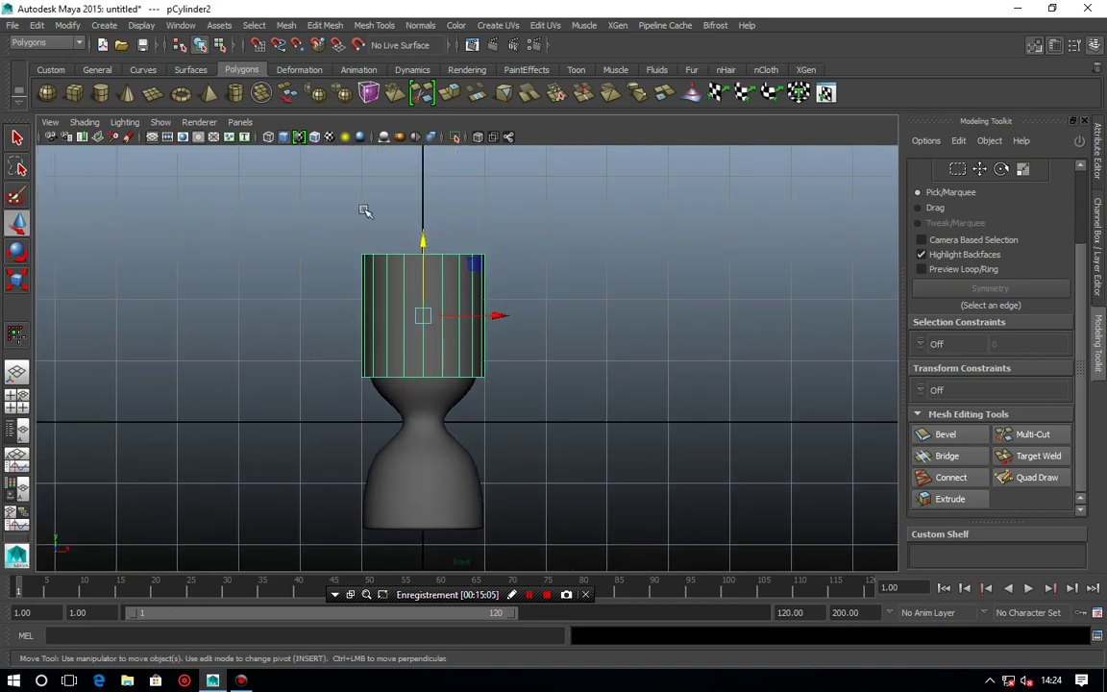
In wireframe, scale the top section down in Y to 0.062, forming a flat slab.
{"action": "left_click", "coordinate": [268, 137]}
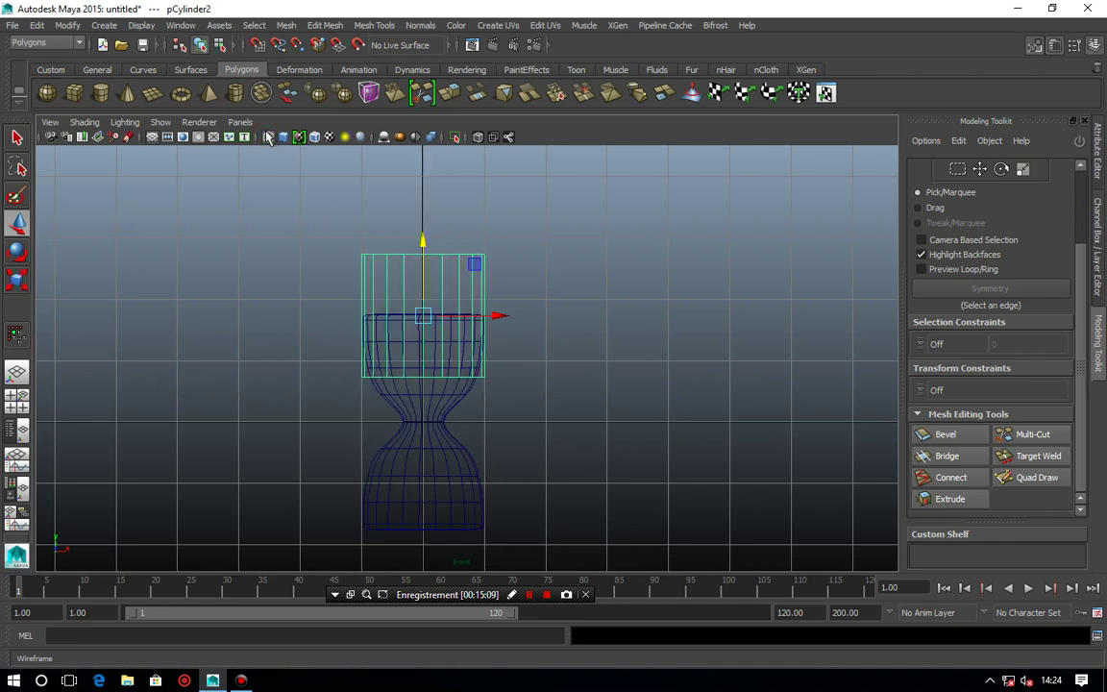
{"action": "scroll", "coordinate": [351, 252], "scroll_direction": "up", "scroll_amount": 2}
{"action": "scroll", "coordinate": [338, 261], "scroll_direction": "up", "scroll_amount": 1}
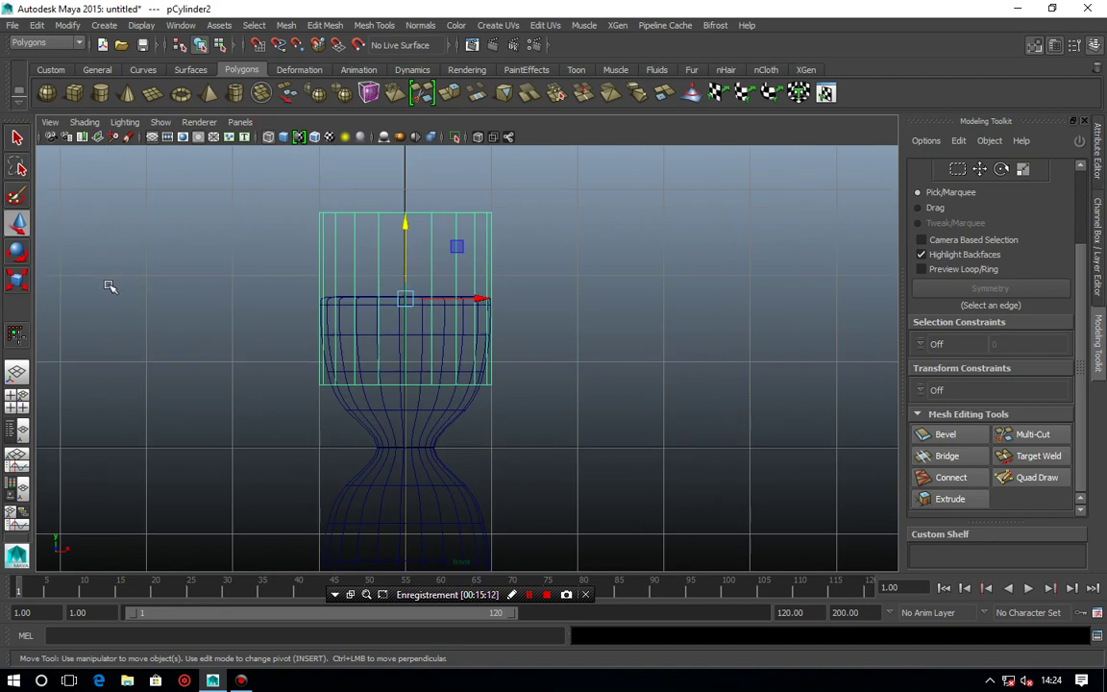
{"action": "left_click", "coordinate": [16, 279]}
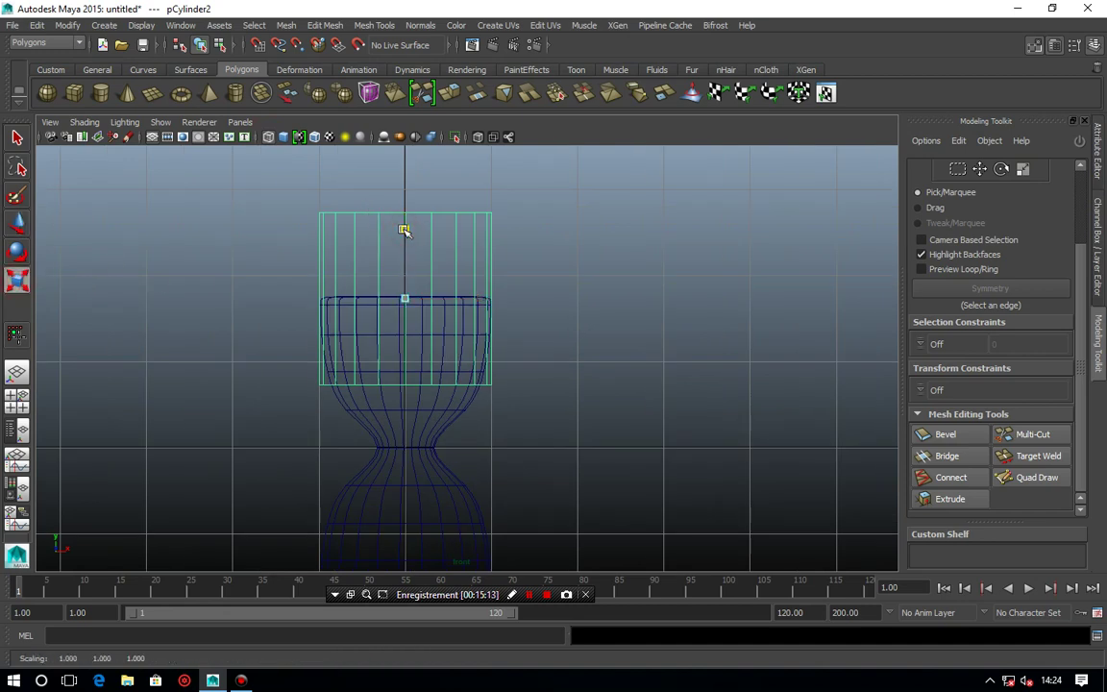
{"action": "left_click_drag", "start_coordinate": [404, 230], "coordinate": [413, 297]}
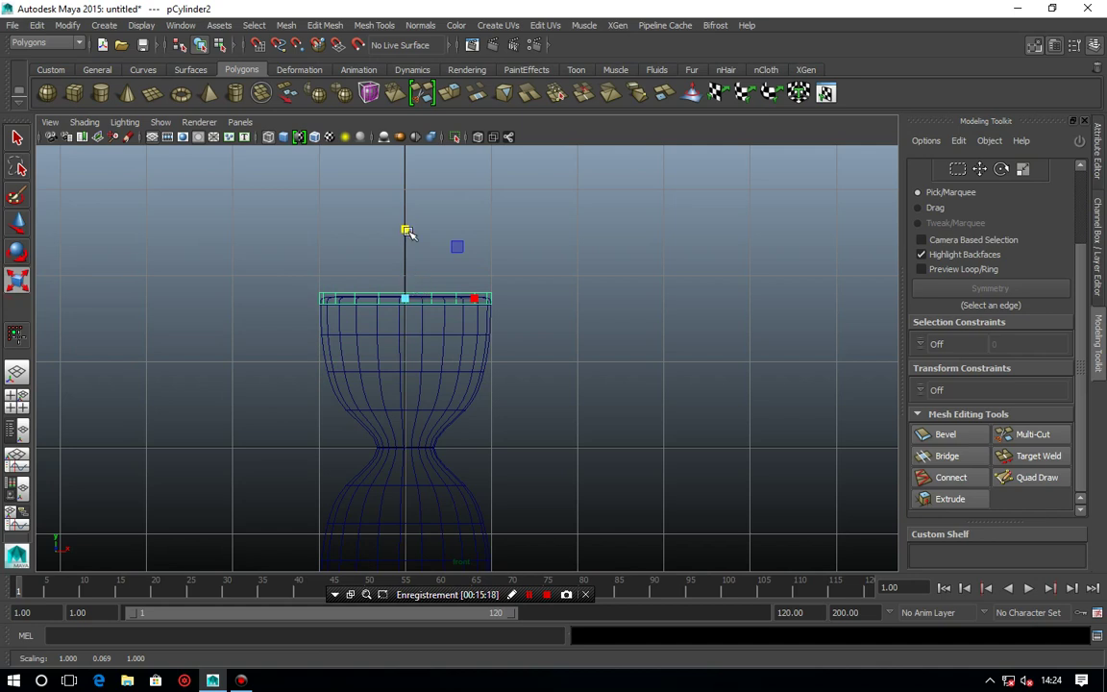
{"action": "left_click_drag", "start_coordinate": [407, 230], "coordinate": [408, 238]}
{"action": "middle_click_drag", "start_coordinate": [509, 313], "coordinate": [487, 279], "text": "alt"}
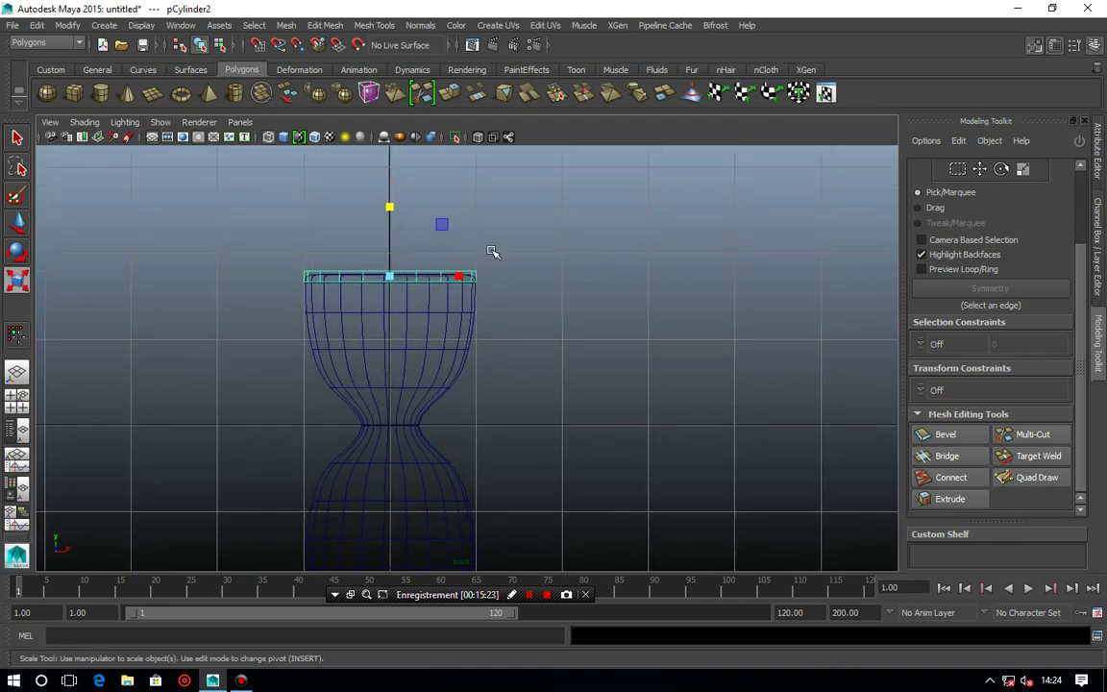
{"action": "key", "text": "space"}
{"action": "key", "text": "space"}
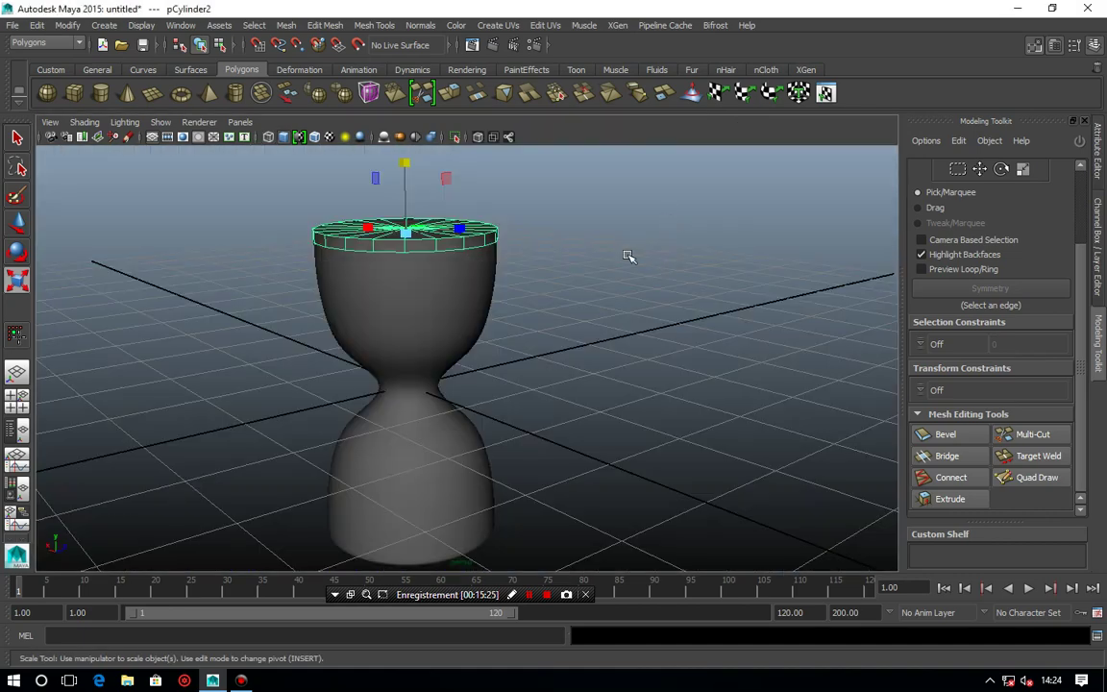
Scale the top slab in X and Z into a 1.720-wide, 0.062-tall disc overhanging the upper bowl.
{"action": "left_click_drag", "start_coordinate": [618, 257], "coordinate": [608, 285], "text": "alt"}
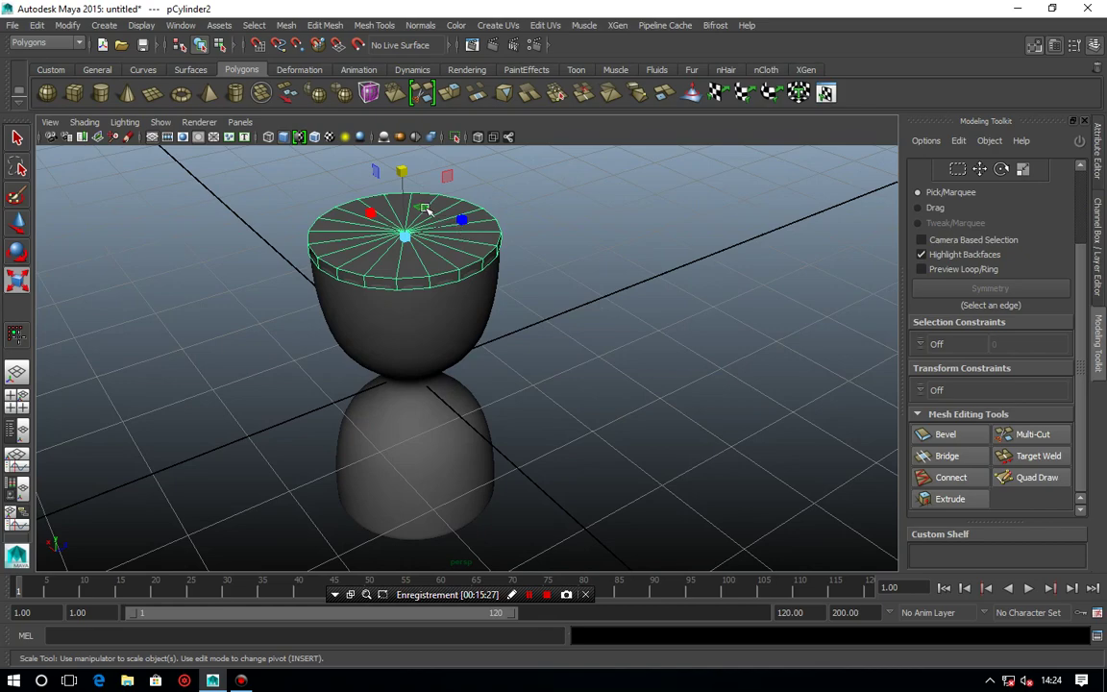
{"action": "left_click_drag", "start_coordinate": [426, 207], "coordinate": [466, 203]}
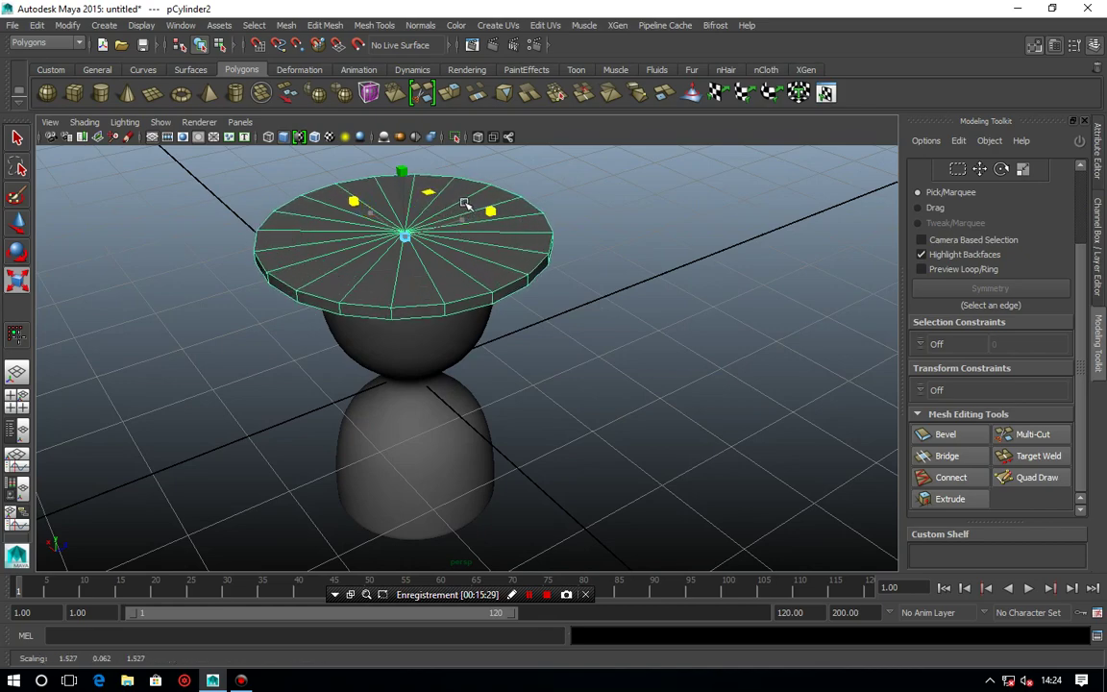
{"action": "mouse_move", "coordinate": [586, 309]}
{"action": "left_mouse_down", "text": "alt"}
{"action": "mouse_move", "coordinate": [571, 254]}
{"action": "mouse_move", "coordinate": [544, 307]}
{"action": "left_mouse_up", "text": "alt"}
{"action": "left_click_drag", "start_coordinate": [457, 213], "coordinate": [460, 219]}
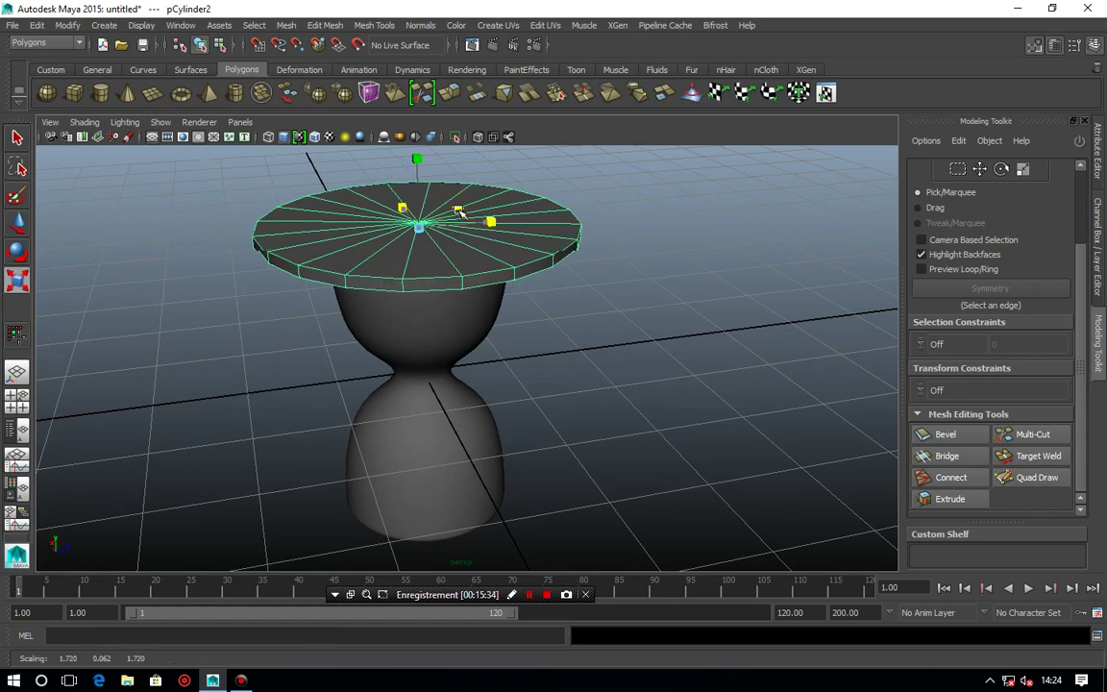
{"action": "mouse_move", "coordinate": [631, 306]}
{"action": "left_mouse_down", "text": "alt"}
{"action": "mouse_move", "coordinate": [615, 261]}
{"action": "mouse_move", "coordinate": [625, 302]}
{"action": "mouse_move", "coordinate": [576, 316]}
{"action": "left_mouse_up", "text": "alt"}
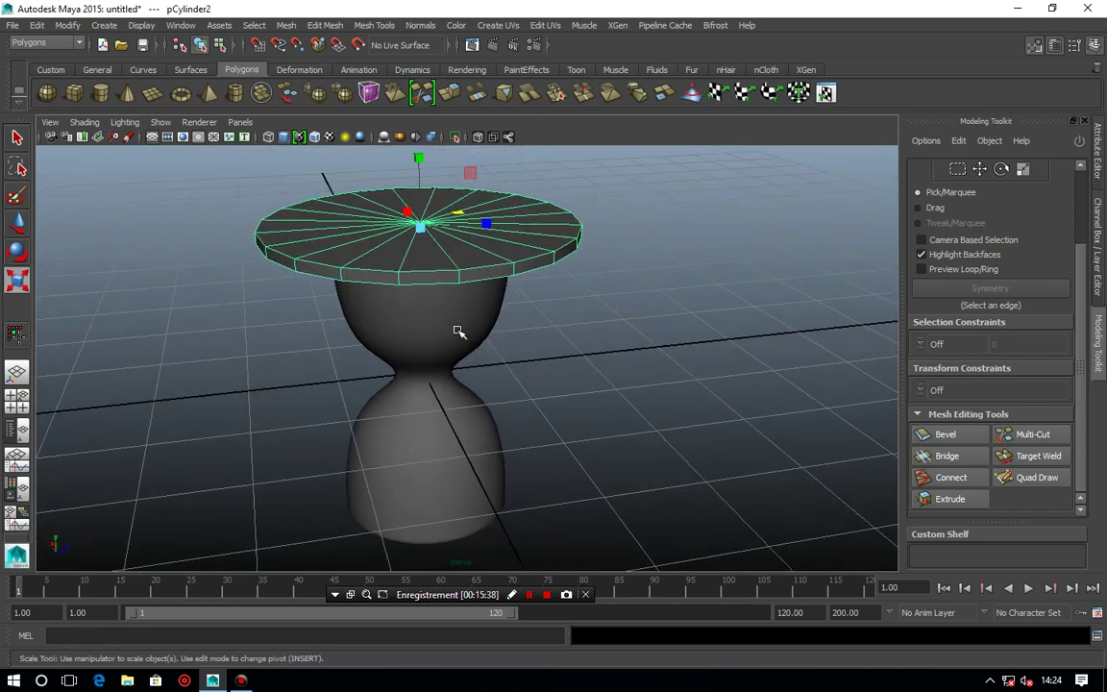
{"action": "left_click_drag", "start_coordinate": [455, 327], "coordinate": [442, 317]}
Lower the disc copy in front view so it sits around the hourglass base as a matching foot.
{"action": "key", "text": "w"}
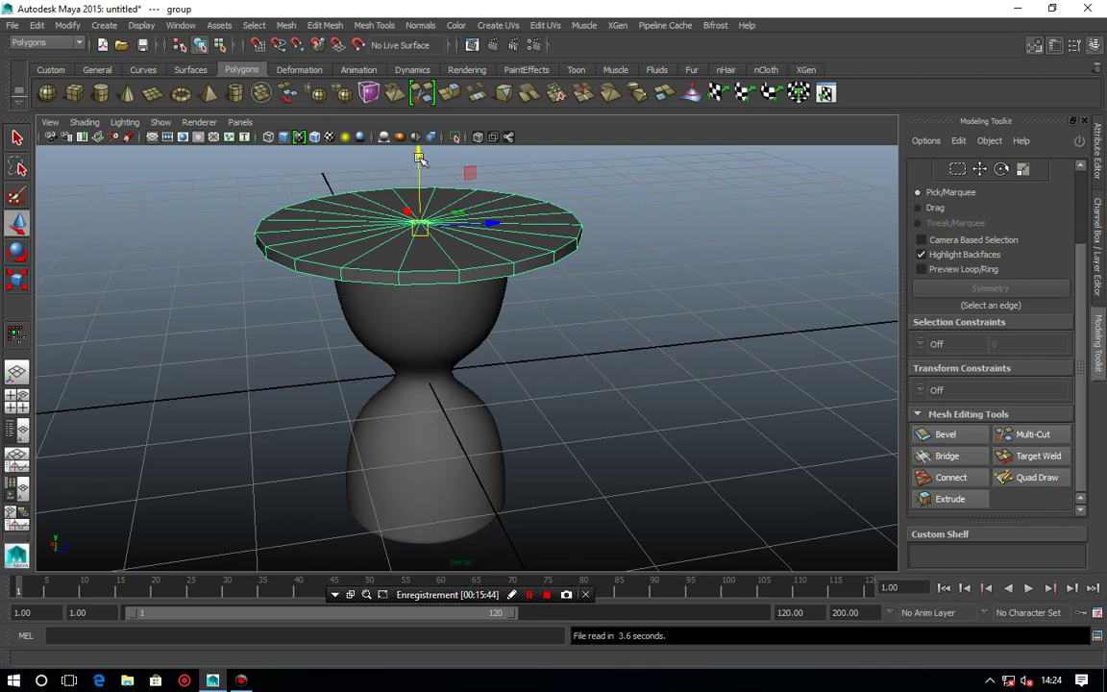
{"action": "key", "text": "space"}
{"action": "key", "text": "space"}
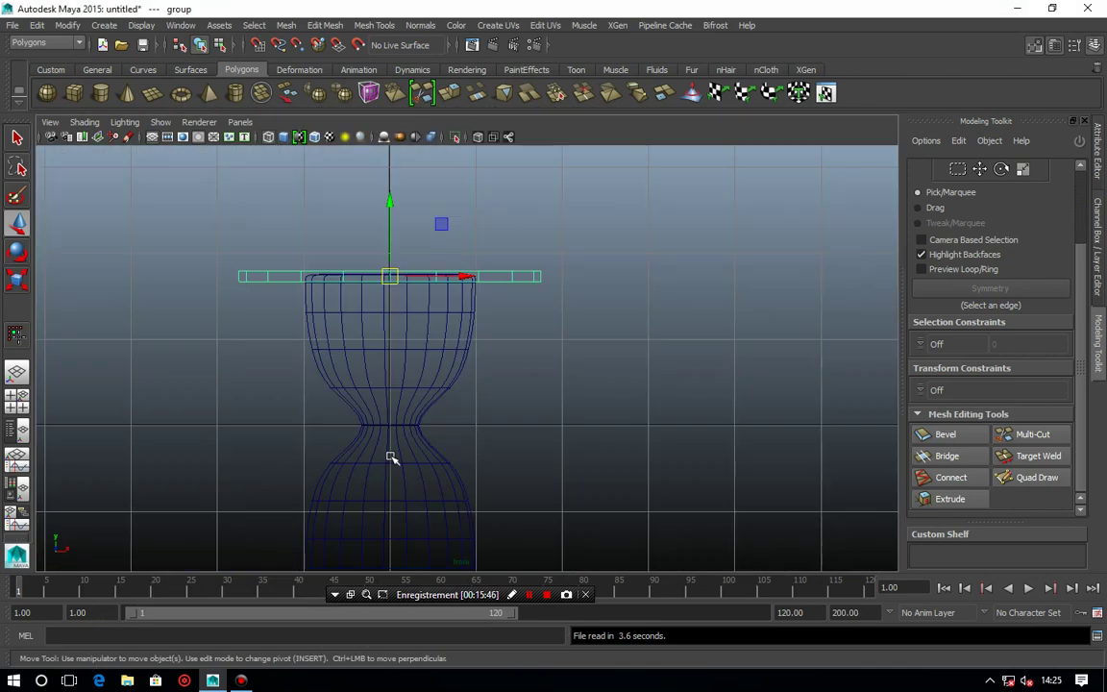
{"action": "mouse_move", "coordinate": [409, 432]}
{"action": "middle_mouse_down", "text": "alt"}
{"action": "mouse_move", "coordinate": [411, 346]}
{"action": "mouse_move", "coordinate": [431, 461]}
{"action": "middle_mouse_up", "text": "alt"}
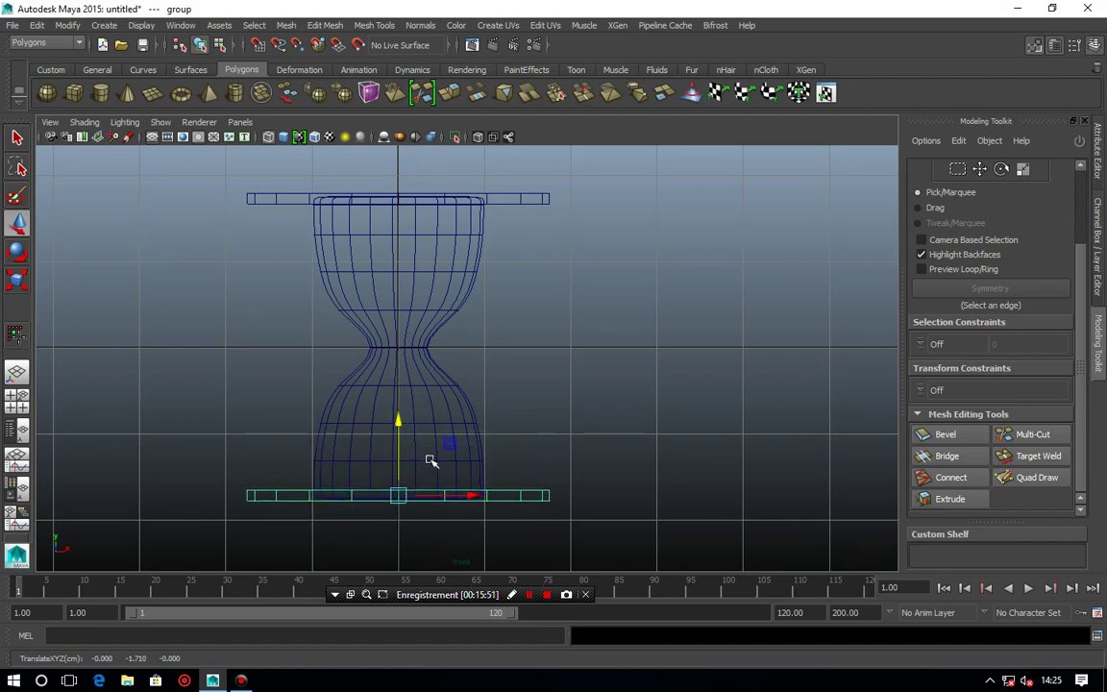
{"action": "key", "text": "space"}
{"action": "key", "text": "space"}
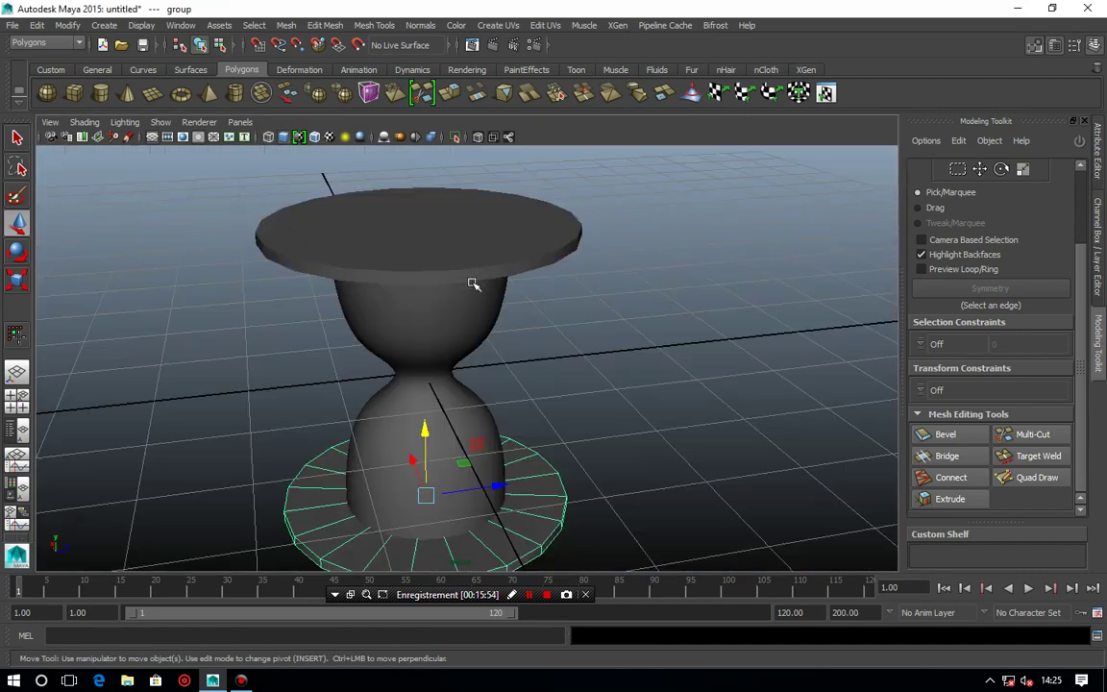
{"action": "mouse_move", "coordinate": [507, 327]}
{"action": "left_mouse_down", "text": "alt"}
{"action": "mouse_move", "coordinate": [584, 349]}
{"action": "mouse_move", "coordinate": [511, 343]}
{"action": "mouse_move", "coordinate": [557, 361]}
{"action": "left_mouse_up", "text": "alt"}
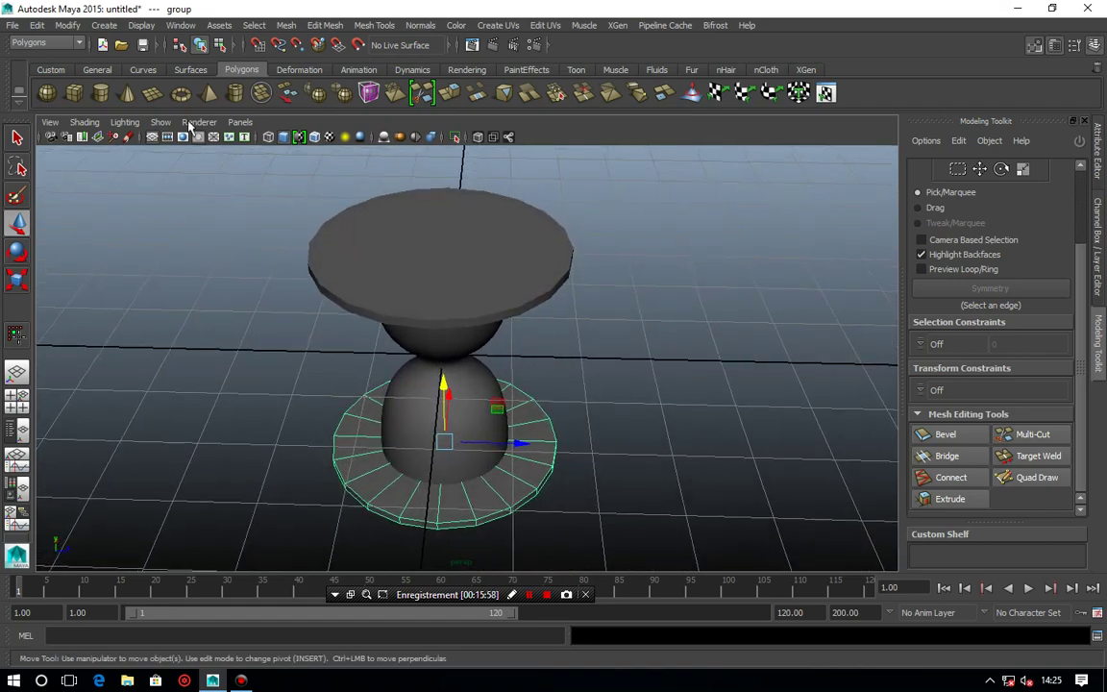
Create a polygon cylinder and stretch it to the hourglass's full height in front view.
{"action": "left_click", "coordinate": [99, 92]}
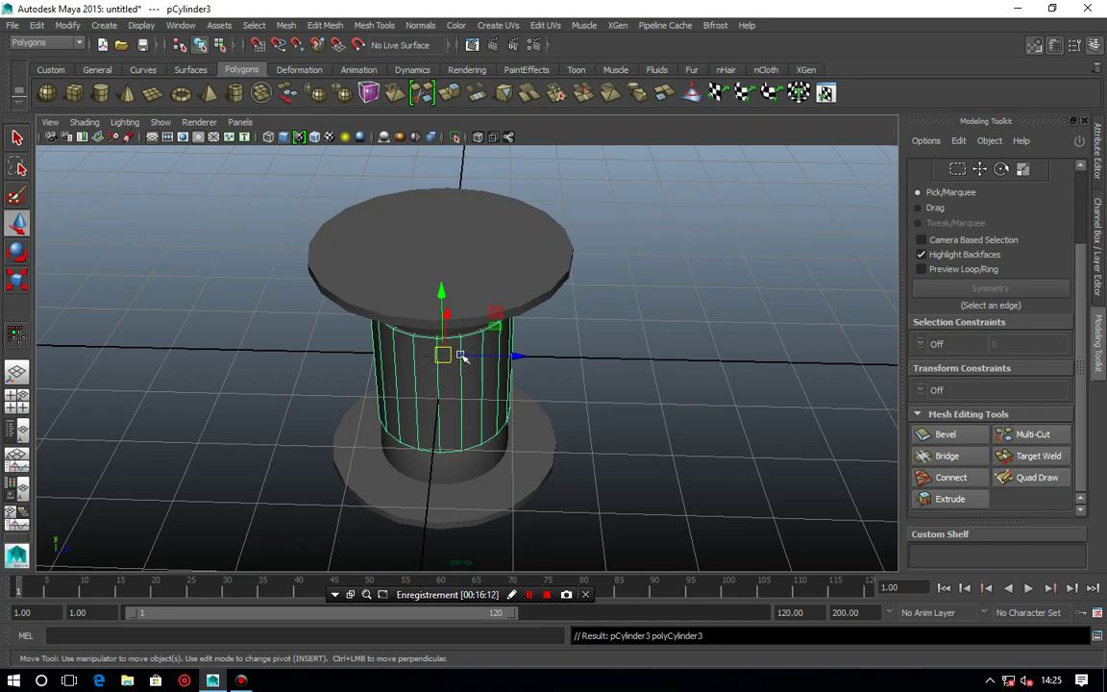
{"action": "left_click_drag", "start_coordinate": [441, 320], "coordinate": [341, 317], "text": "alt"}
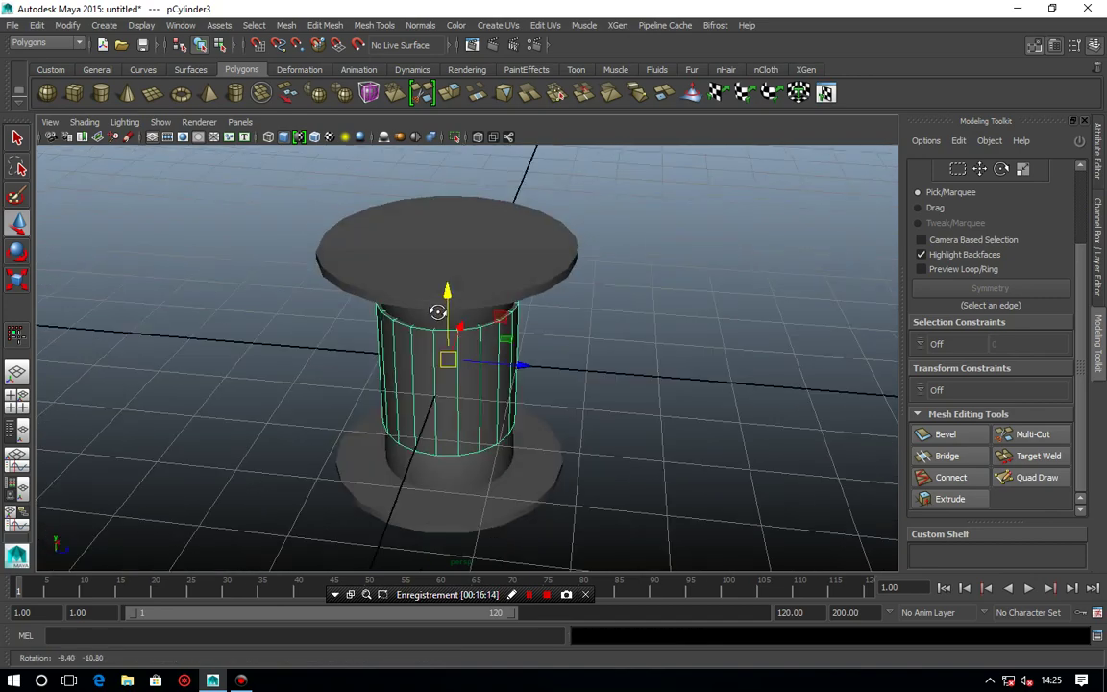
{"action": "key", "text": "space"}
{"action": "key", "text": "space"}
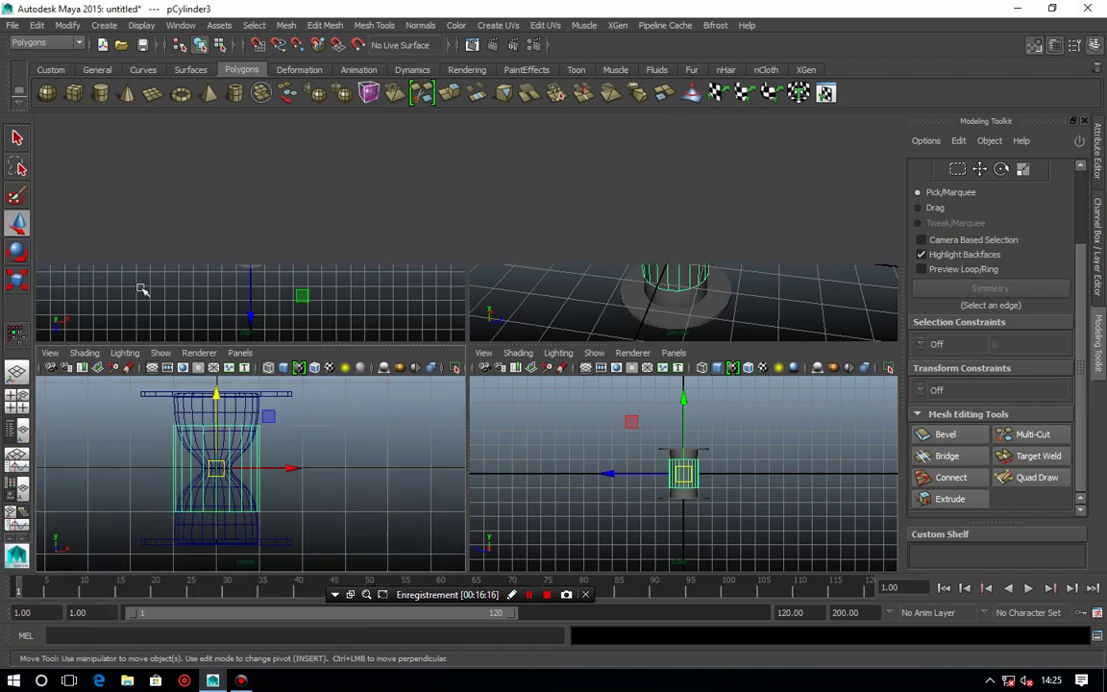
{"action": "left_click", "coordinate": [18, 284]}
{"action": "left_click_drag", "start_coordinate": [398, 282], "coordinate": [408, 231]}
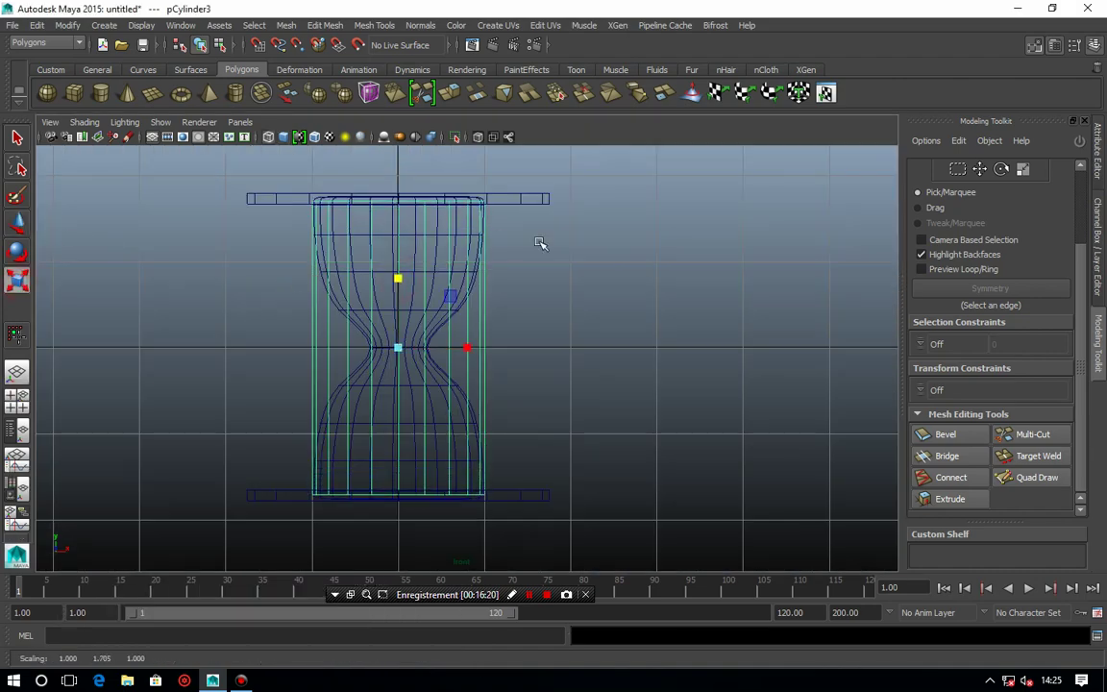
{"action": "key", "text": "space"}
{"action": "key", "text": "space"}
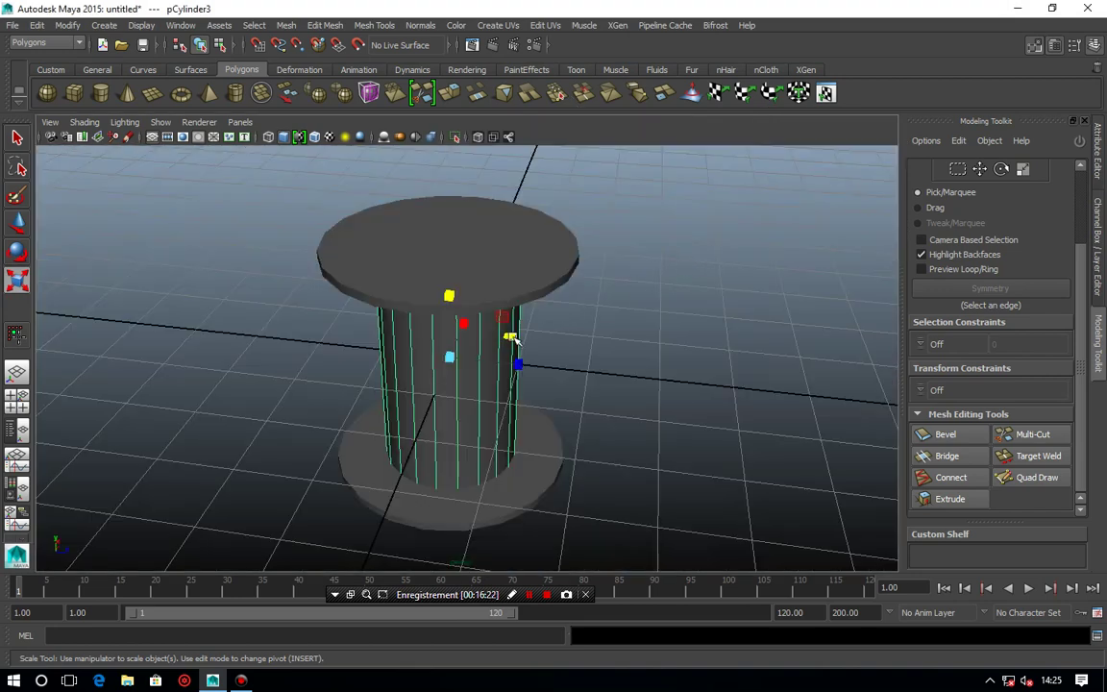
Pinch the cylinder's middle into a narrow waist.
{"action": "left_click_drag", "start_coordinate": [509, 336], "coordinate": [498, 354]}
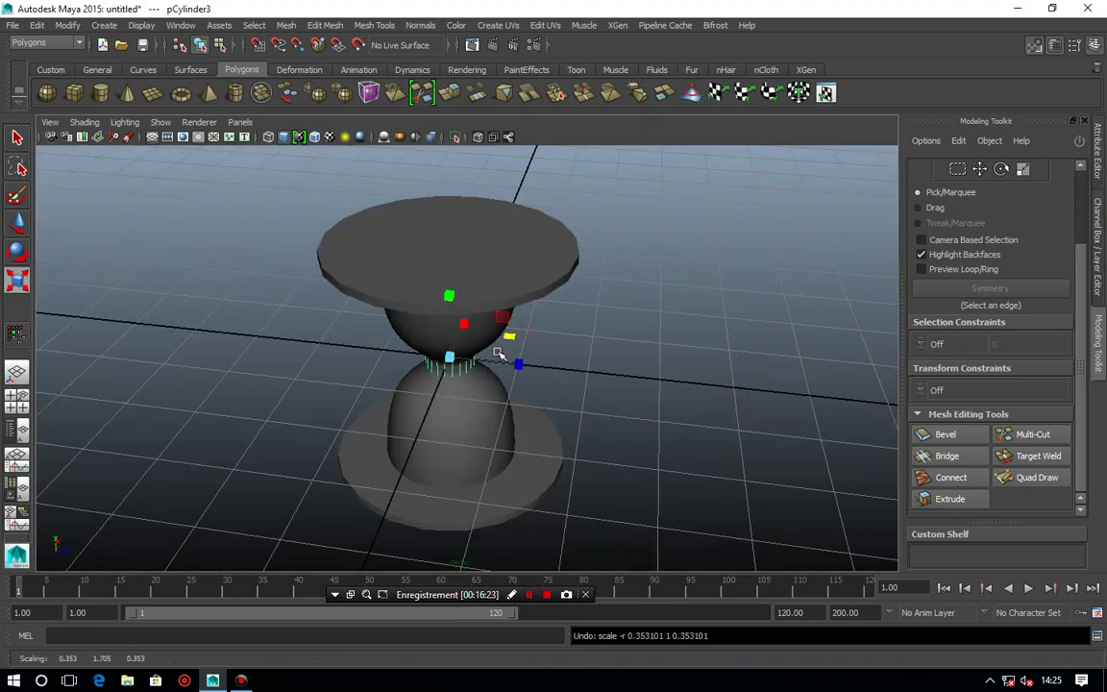
{"action": "key", "text": "ctrl+z"}
{"action": "left_click_drag", "start_coordinate": [510, 338], "coordinate": [487, 344]}
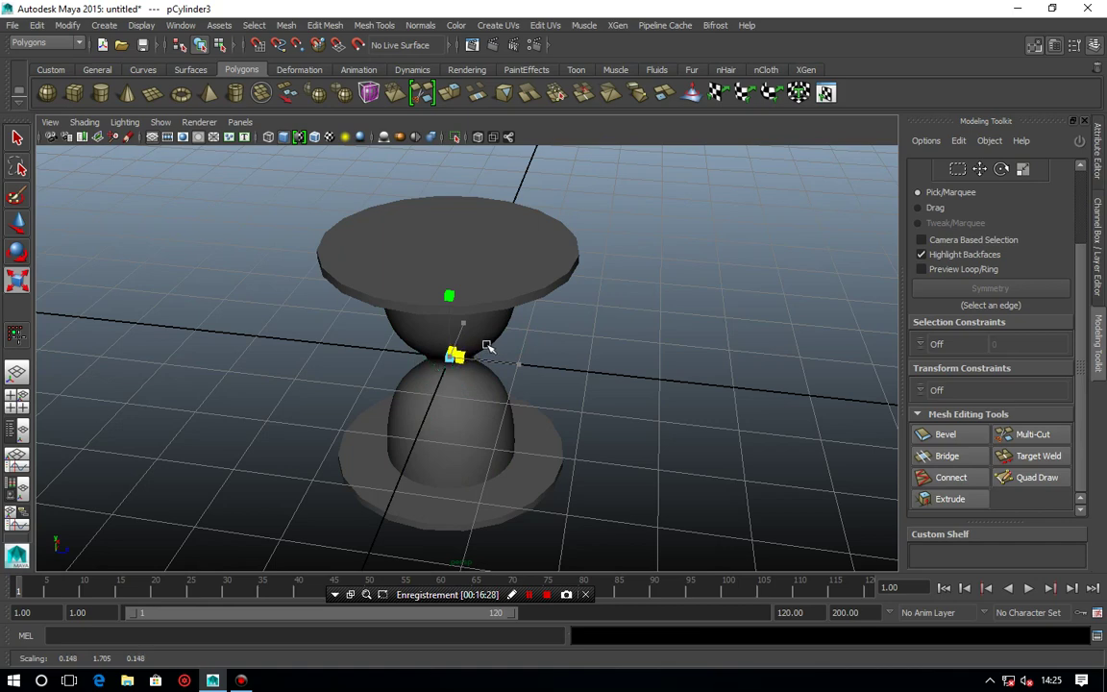
{"action": "key", "text": "space"}
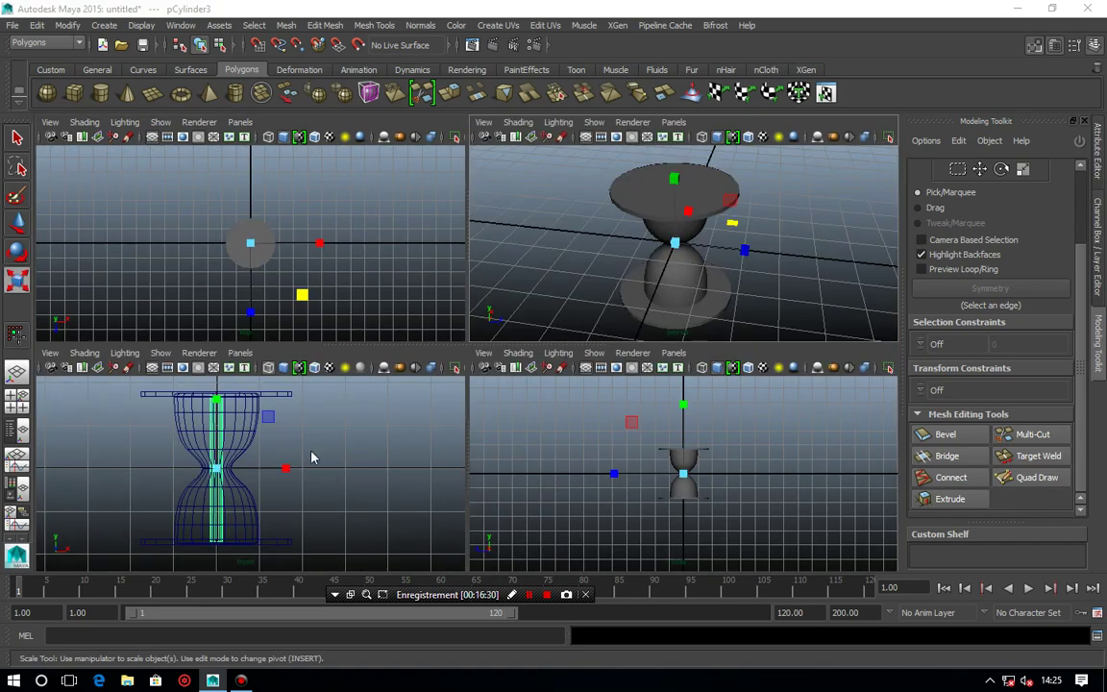
{"action": "key", "text": "space"}
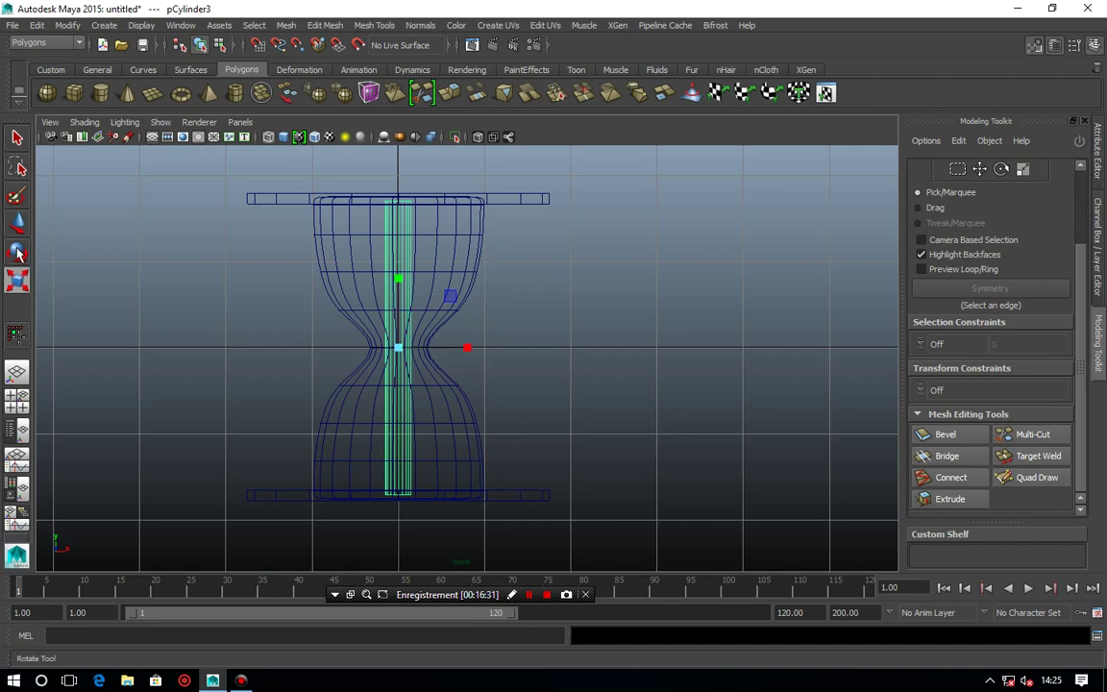
Move pCylinder3 left beside the hourglass, scale it thin to 0.067 × 1.705, and show its attributes.
{"action": "left_click", "coordinate": [18, 222]}
{"action": "left_click_drag", "start_coordinate": [475, 351], "coordinate": [363, 350]}
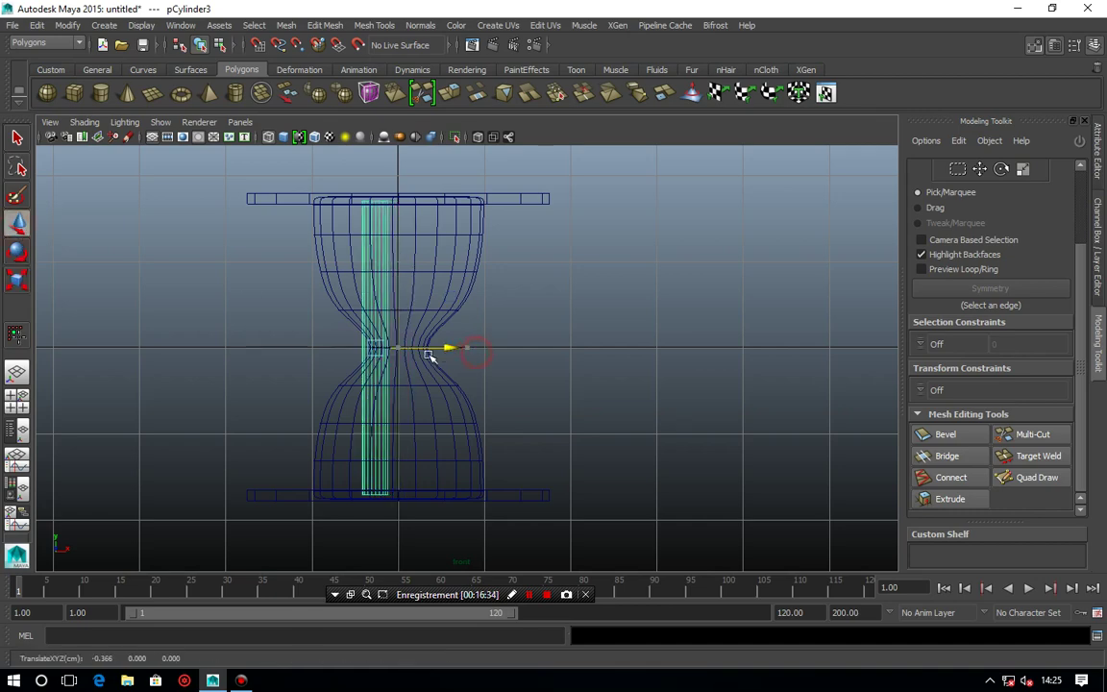
{"action": "key", "text": "space"}
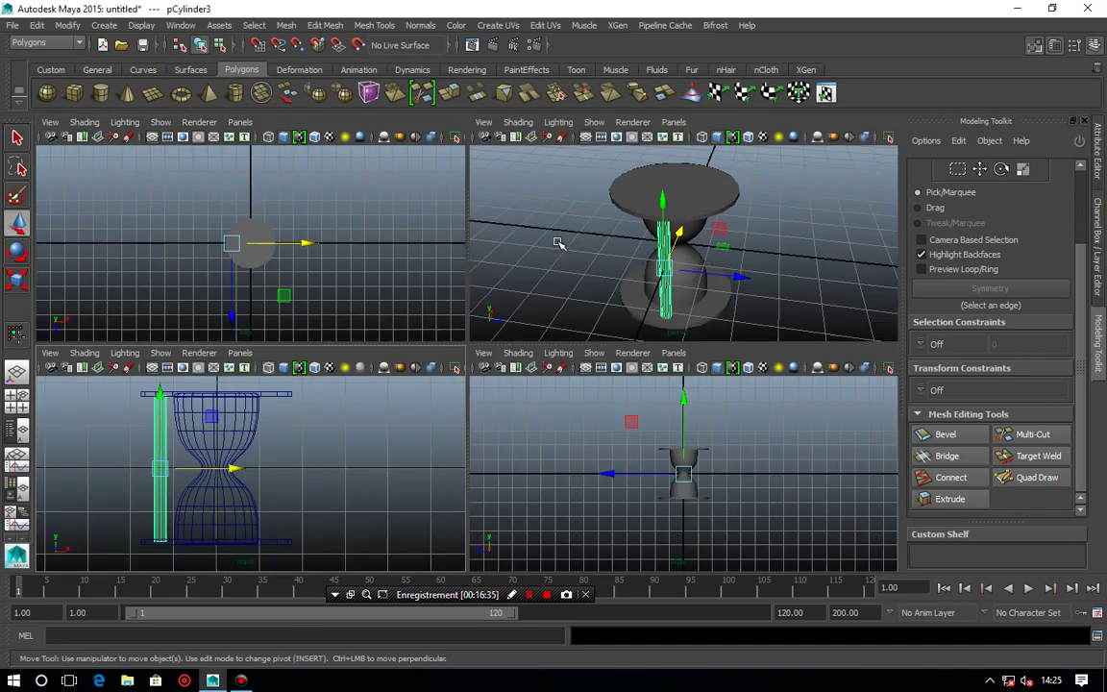
{"action": "key", "text": "space"}
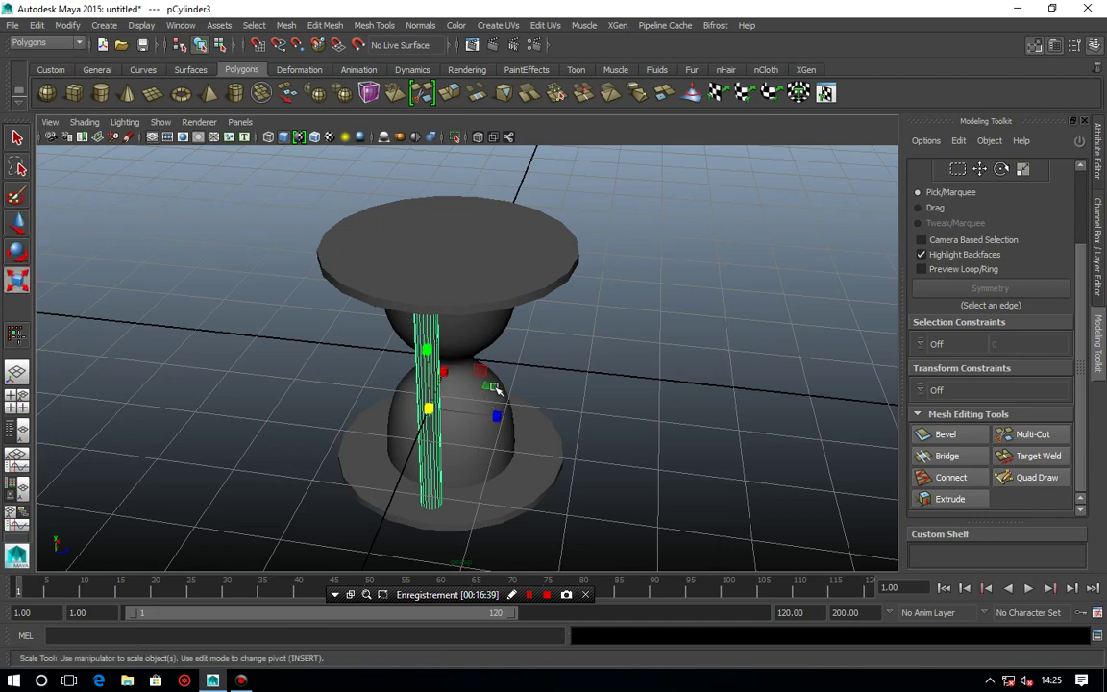
{"action": "left_click_drag", "start_coordinate": [492, 387], "coordinate": [480, 397]}
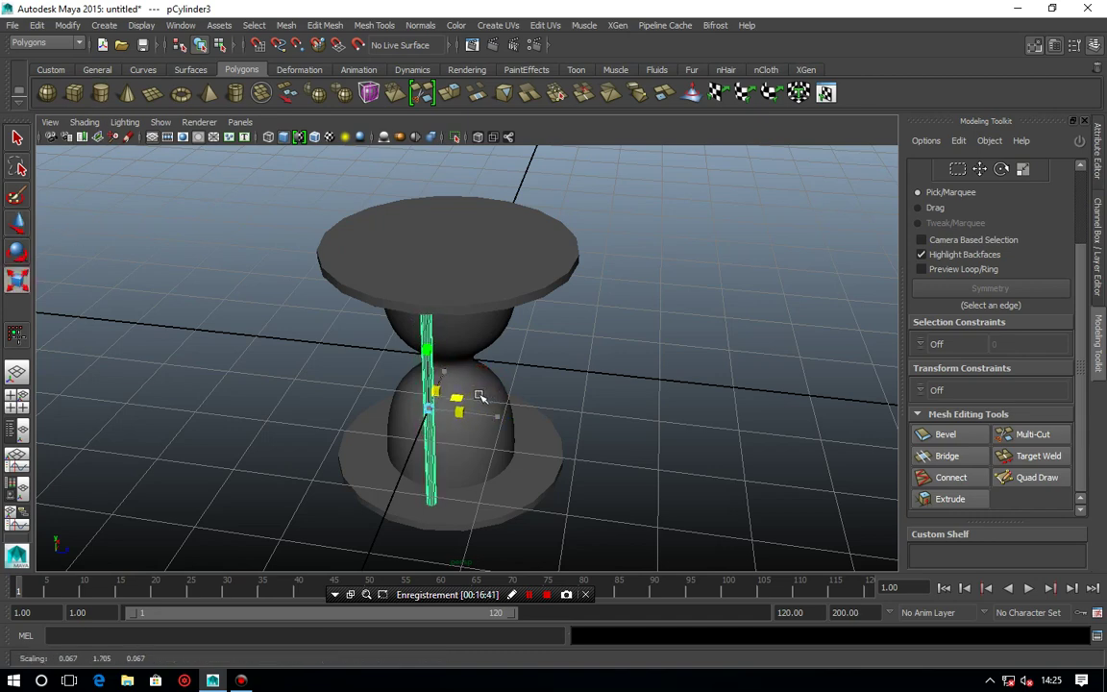
{"action": "left_click", "coordinate": [1097, 154]}
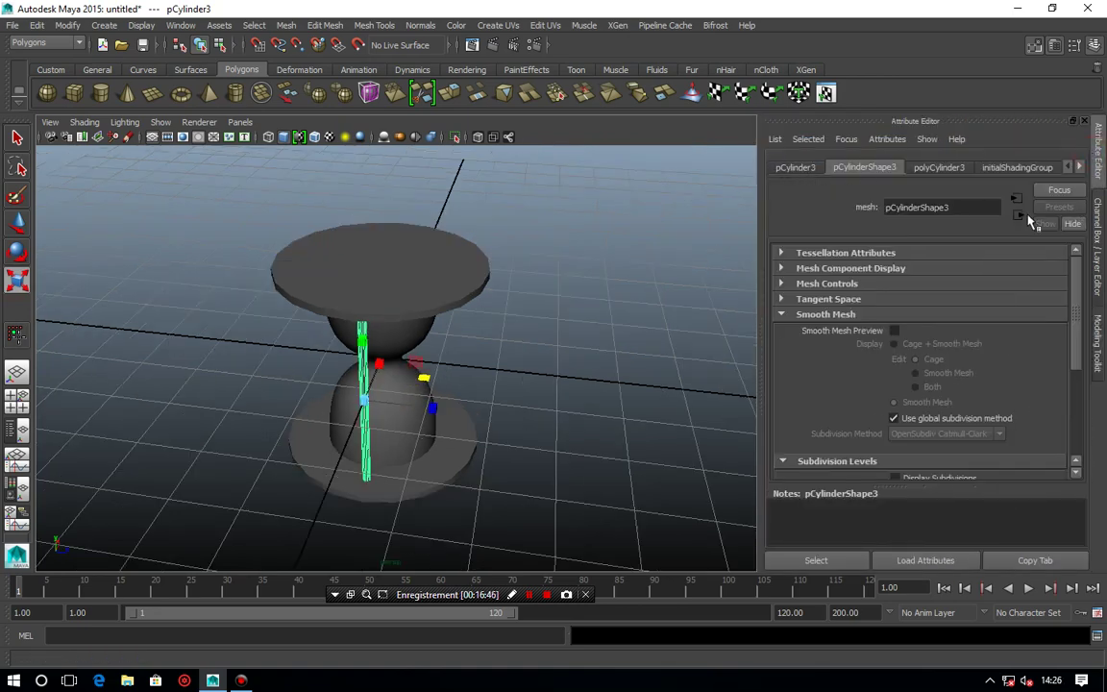
Review pCylinder3's transform and shape attributes, collapsing Smooth Mesh and expanding Tessellation Attributes.
{"action": "left_click", "coordinate": [802, 168]}
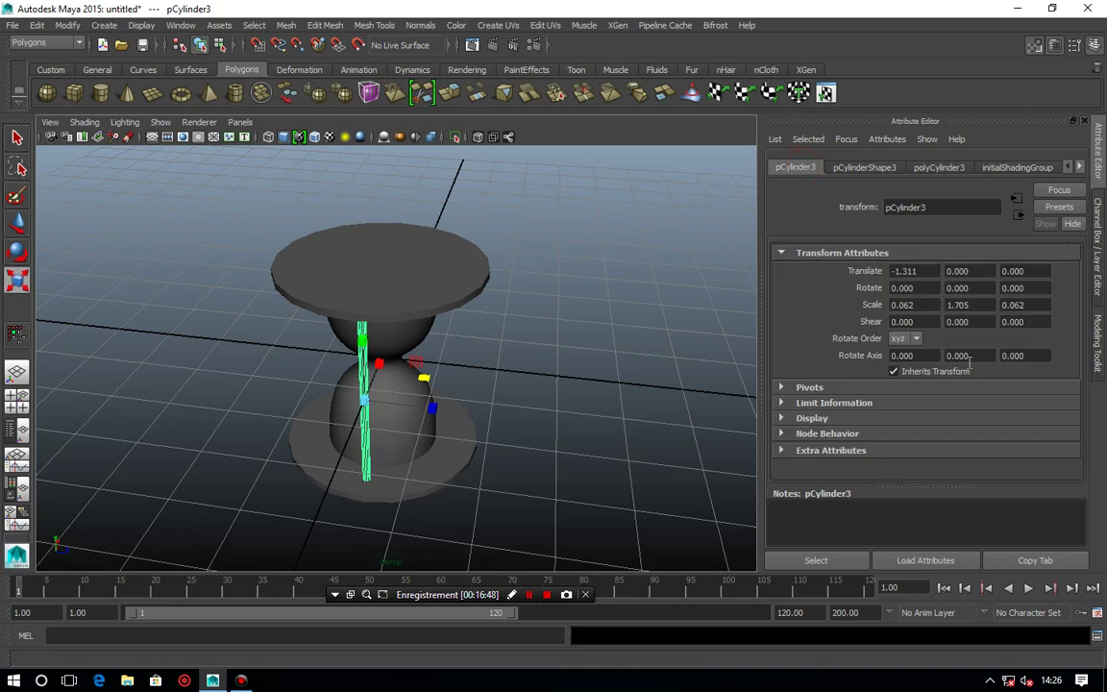
{"action": "left_click_drag", "start_coordinate": [462, 394], "coordinate": [423, 384], "text": "alt"}
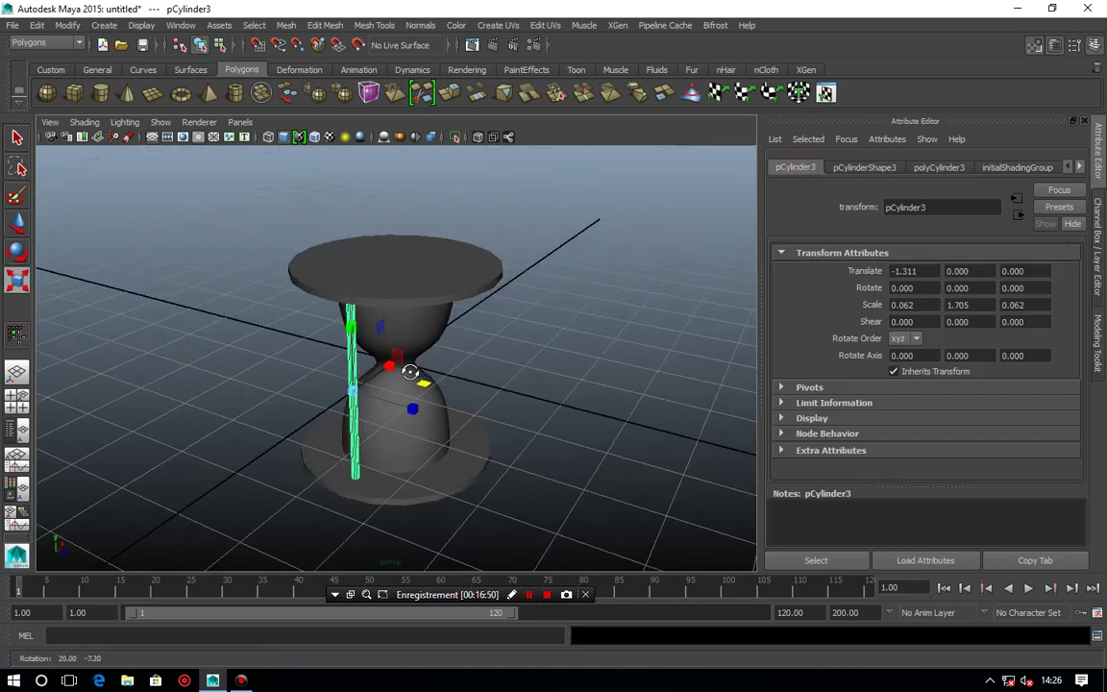
{"action": "left_click", "coordinate": [860, 168]}
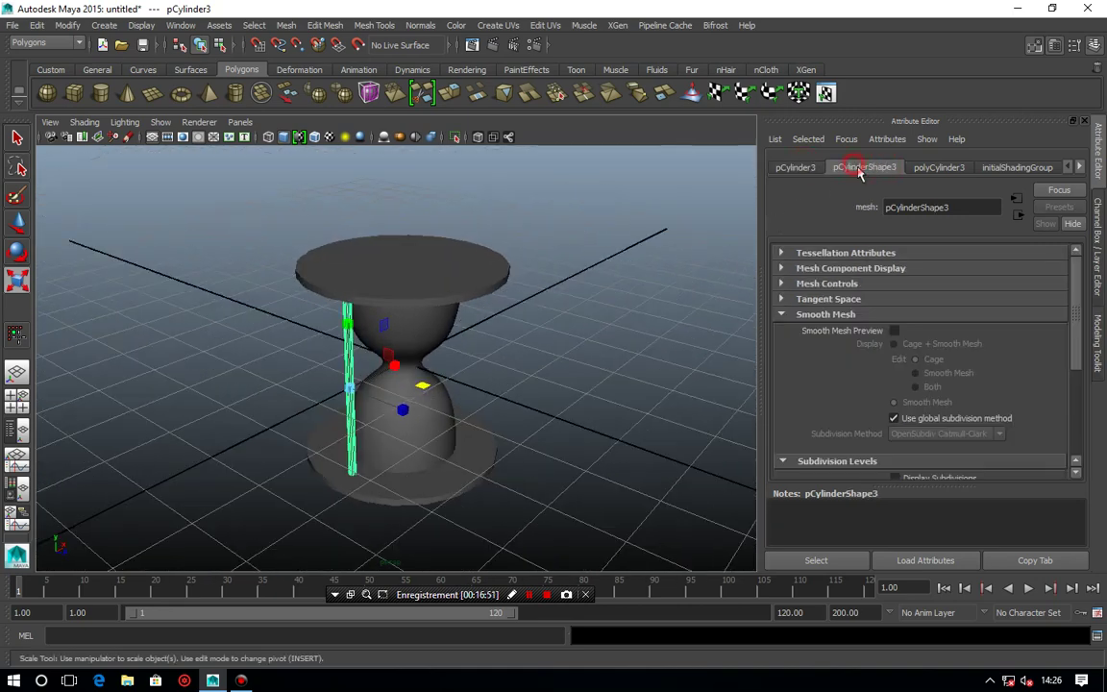
{"action": "left_click", "coordinate": [852, 317]}
{"action": "left_click", "coordinate": [817, 252]}
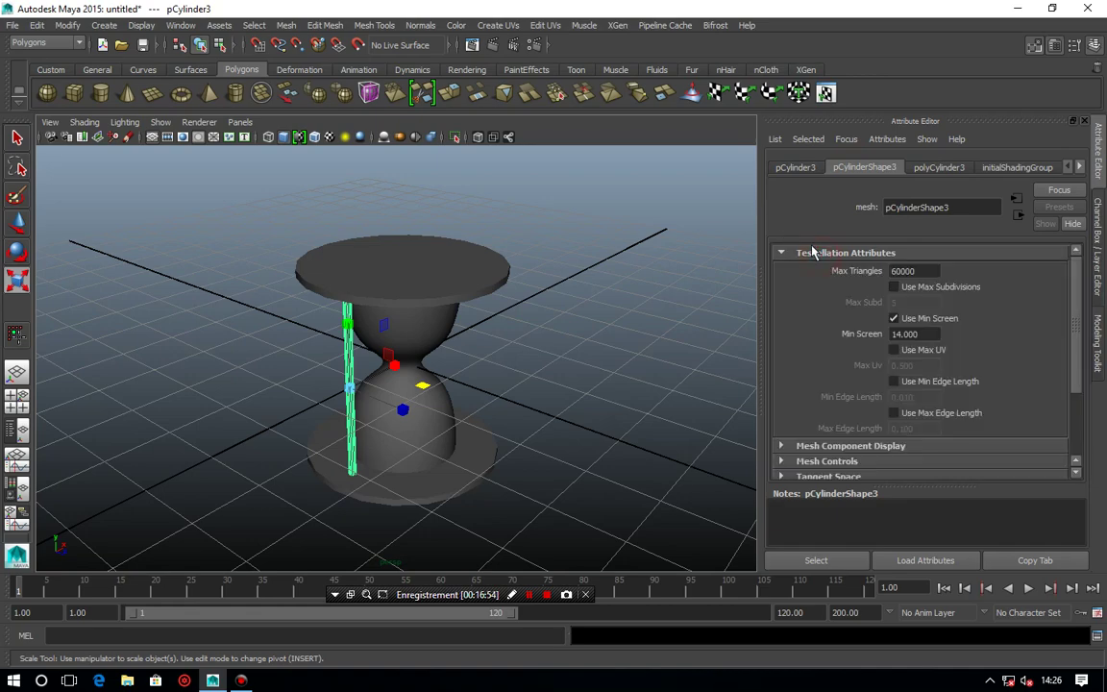
Zoom in on the thin cylinder and switch it to vertex component mode.
{"action": "mouse_move", "coordinate": [527, 389]}
{"action": "left_mouse_down", "text": "alt"}
{"action": "mouse_move", "coordinate": [470, 354]}
{"action": "mouse_move", "coordinate": [376, 346]}
{"action": "mouse_move", "coordinate": [475, 343]}
{"action": "mouse_move", "coordinate": [449, 378]}
{"action": "mouse_move", "coordinate": [402, 371]}
{"action": "left_mouse_up", "text": "alt"}
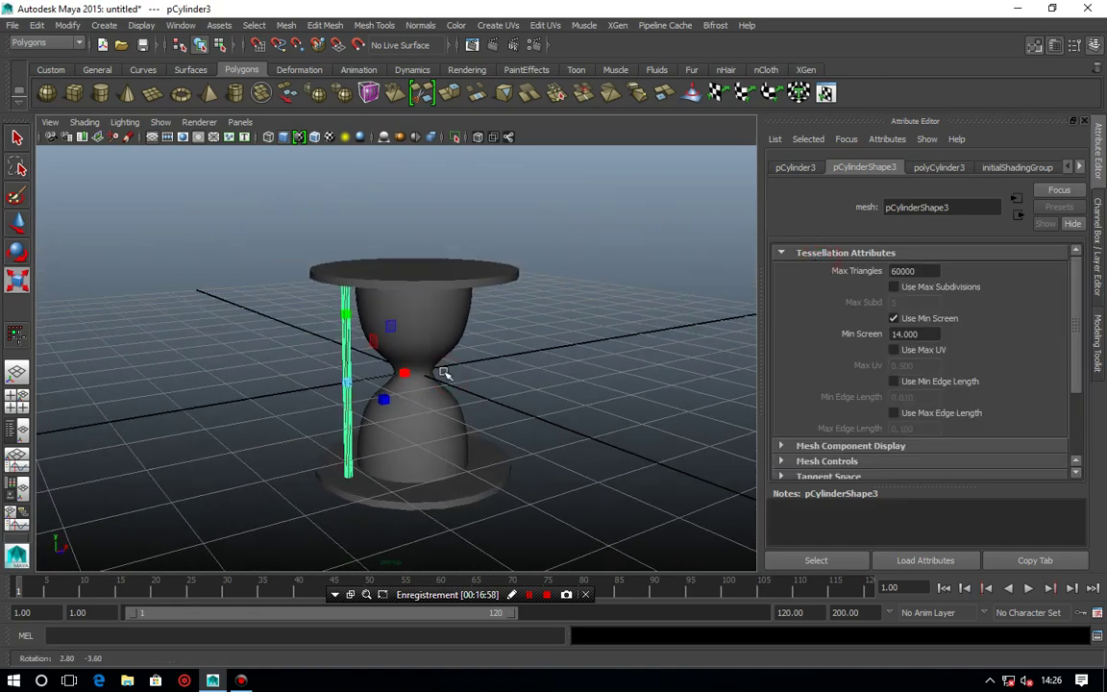
{"action": "scroll", "coordinate": [312, 354], "scroll_direction": "up", "scroll_amount": 2}
{"action": "scroll", "coordinate": [311, 356], "scroll_direction": "up", "scroll_amount": 3}
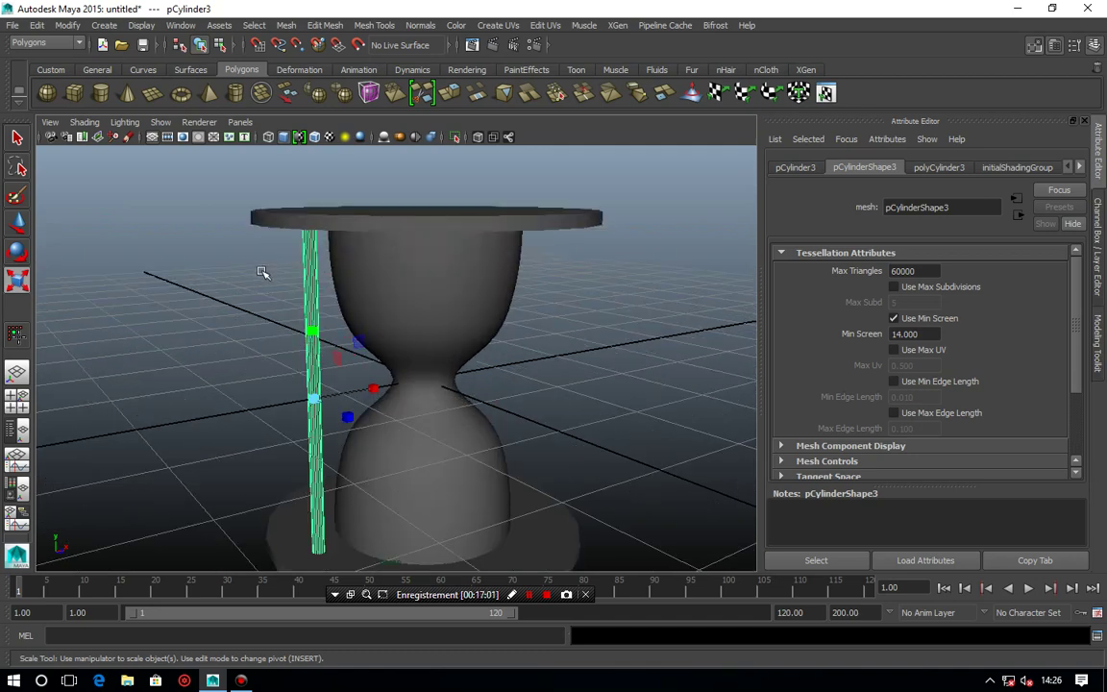
{"action": "right_click_drag", "start_coordinate": [308, 277], "coordinate": [261, 279]}
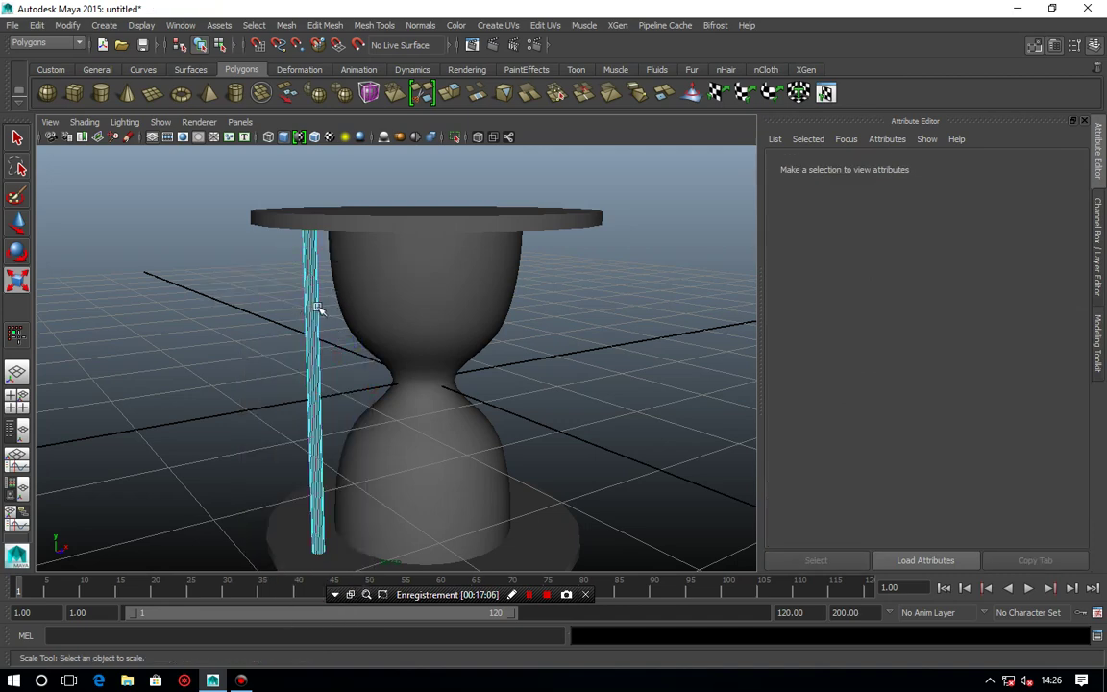
Multi-Cut edge loops along the thin post from near its bottom to near its top, then select a mid-column vertex ring.
{"action": "right_click_drag", "start_coordinate": [314, 302], "coordinate": [268, 316], "text": "shift"}
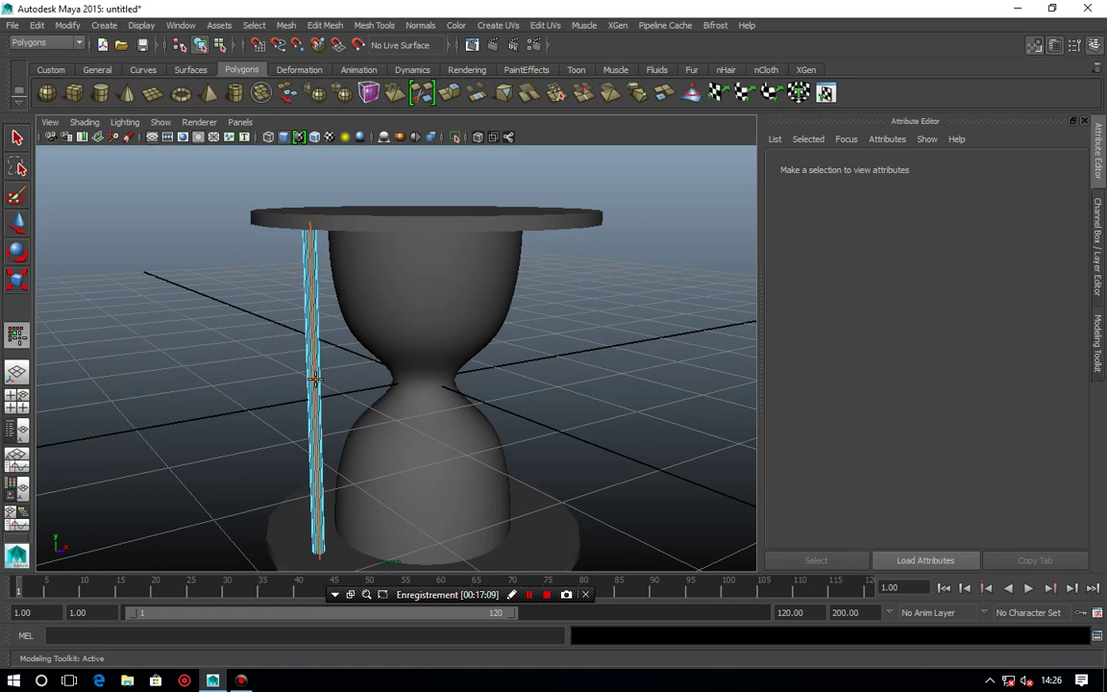
{"action": "left_click", "coordinate": [316, 380], "text": "ctrl"}
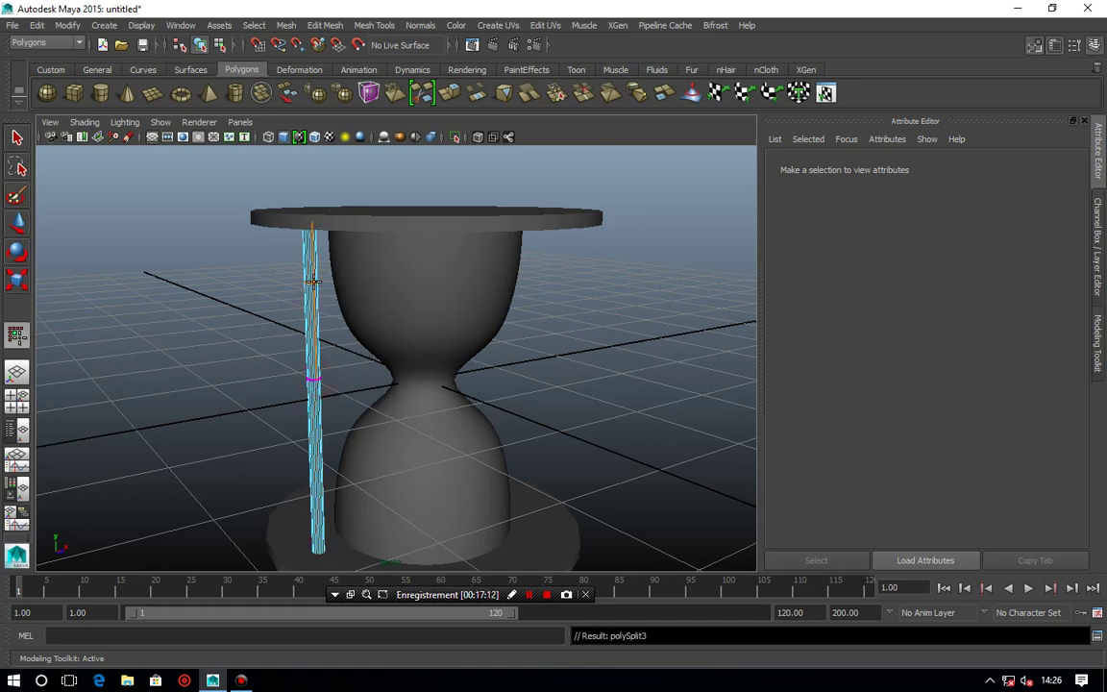
{"action": "left_click", "coordinate": [311, 280], "text": "ctrl"}
{"action": "left_click", "coordinate": [318, 486], "text": "ctrl"}
{"action": "left_click", "coordinate": [309, 252], "text": "ctrl"}
{"action": "left_click", "coordinate": [16, 222]}
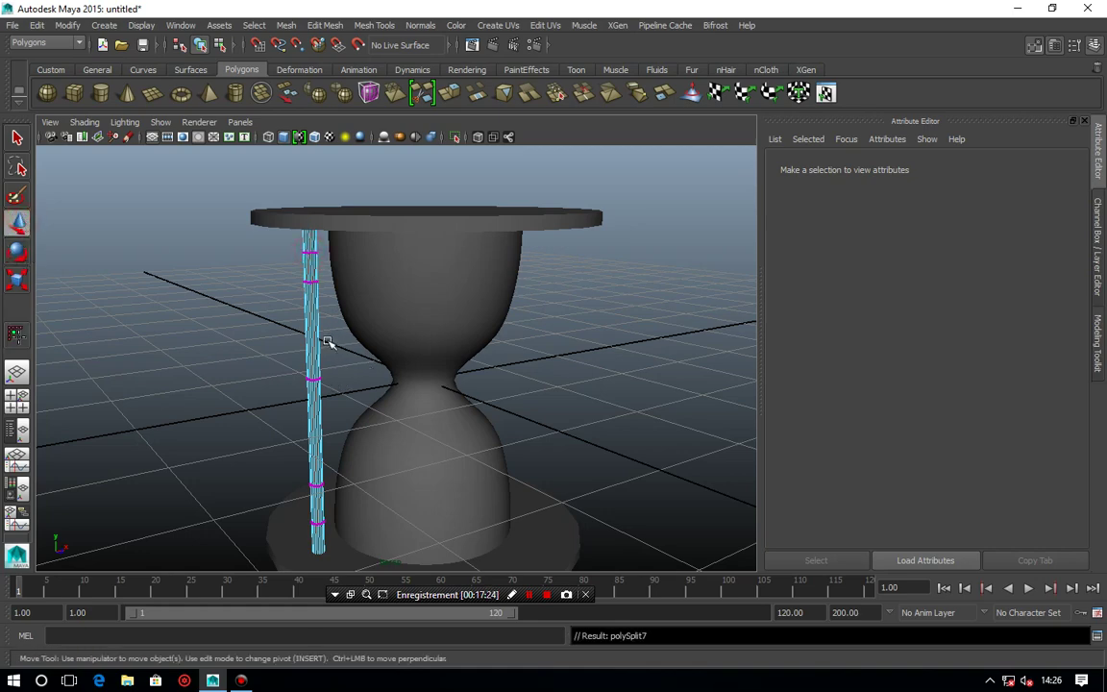
{"action": "left_click_drag", "start_coordinate": [243, 319], "coordinate": [365, 402]}
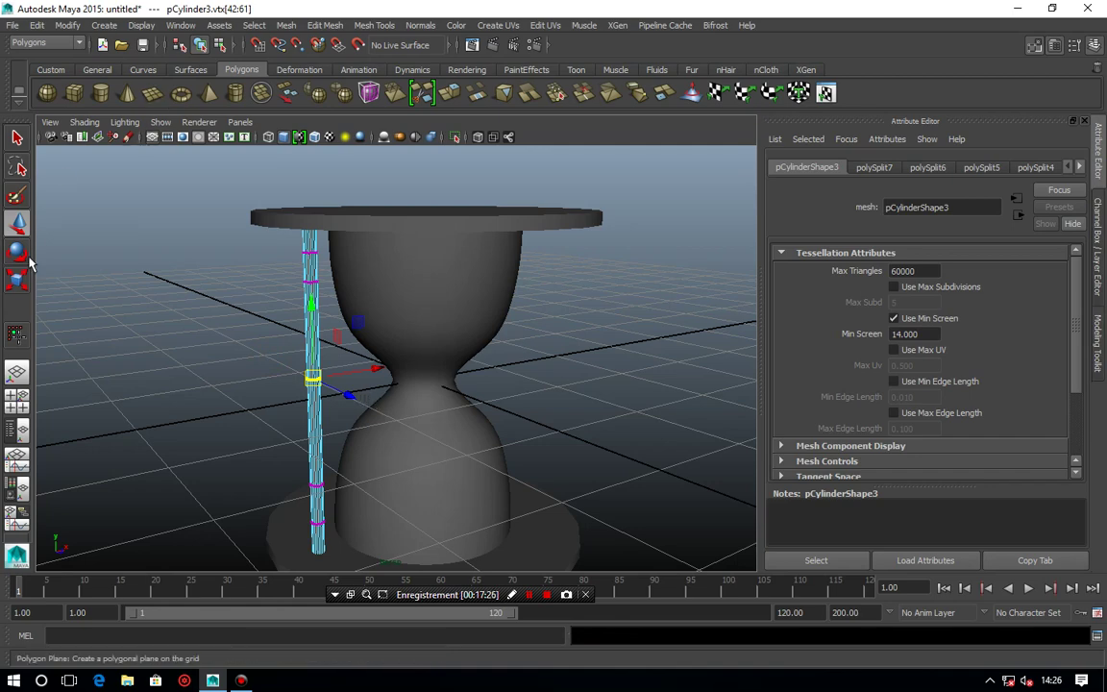
Scale the mid-column vertex ring outward so the post bulges.
{"action": "left_click", "coordinate": [16, 279]}
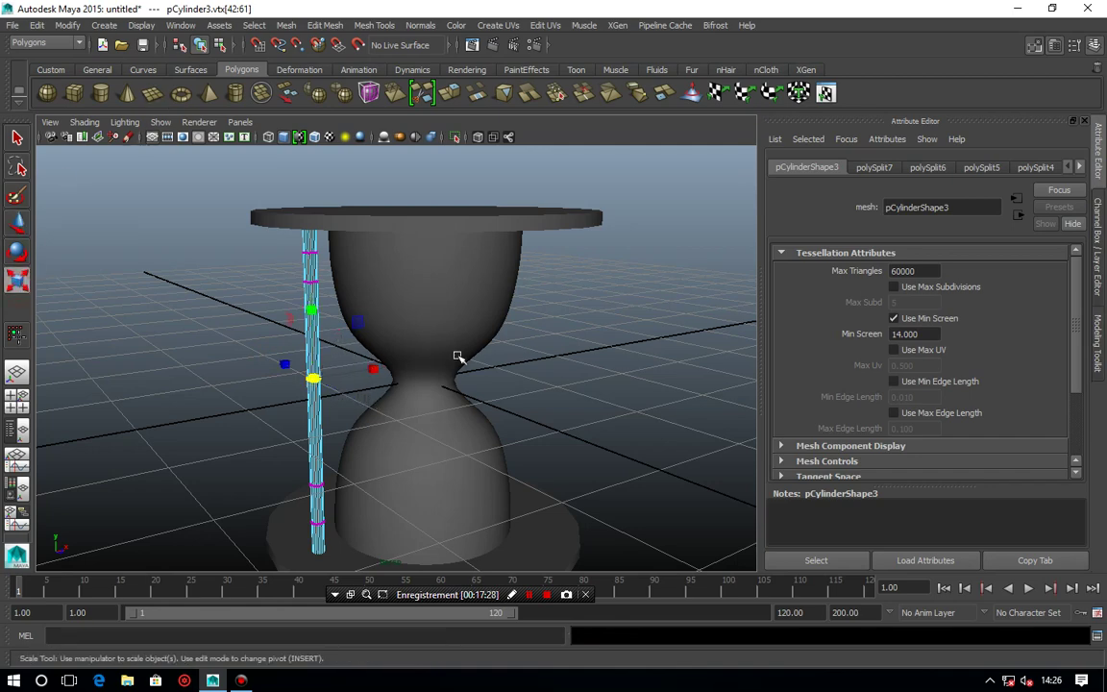
{"action": "mouse_move", "coordinate": [458, 356]}
{"action": "left_mouse_down", "text": "alt"}
{"action": "mouse_move", "coordinate": [415, 366]}
{"action": "mouse_move", "coordinate": [367, 346]}
{"action": "mouse_move", "coordinate": [423, 358]}
{"action": "mouse_move", "coordinate": [350, 355]}
{"action": "mouse_move", "coordinate": [395, 341]}
{"action": "left_mouse_up", "text": "alt"}
{"action": "key", "text": "e"}
{"action": "left_click_drag", "start_coordinate": [371, 402], "coordinate": [388, 392], "text": "alt"}
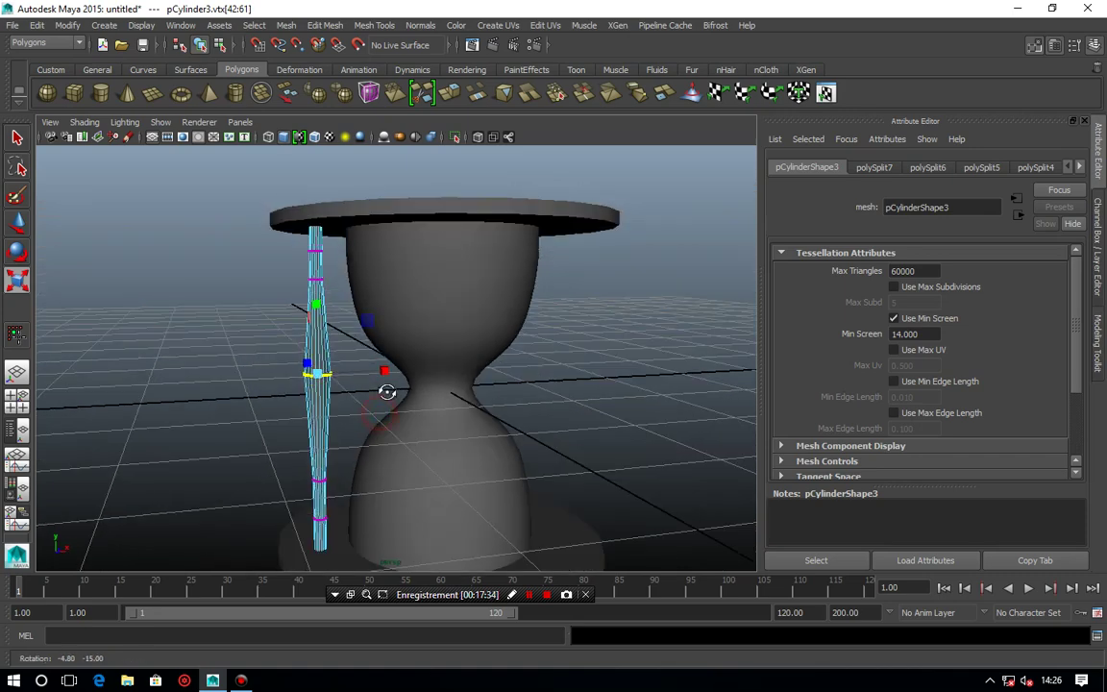
{"action": "key", "text": "r"}
Shrink vertex rings near the bottom and along the column to taper it, then Multi-Cut another edge loop.
{"action": "left_click_drag", "start_coordinate": [291, 506], "coordinate": [355, 516]}
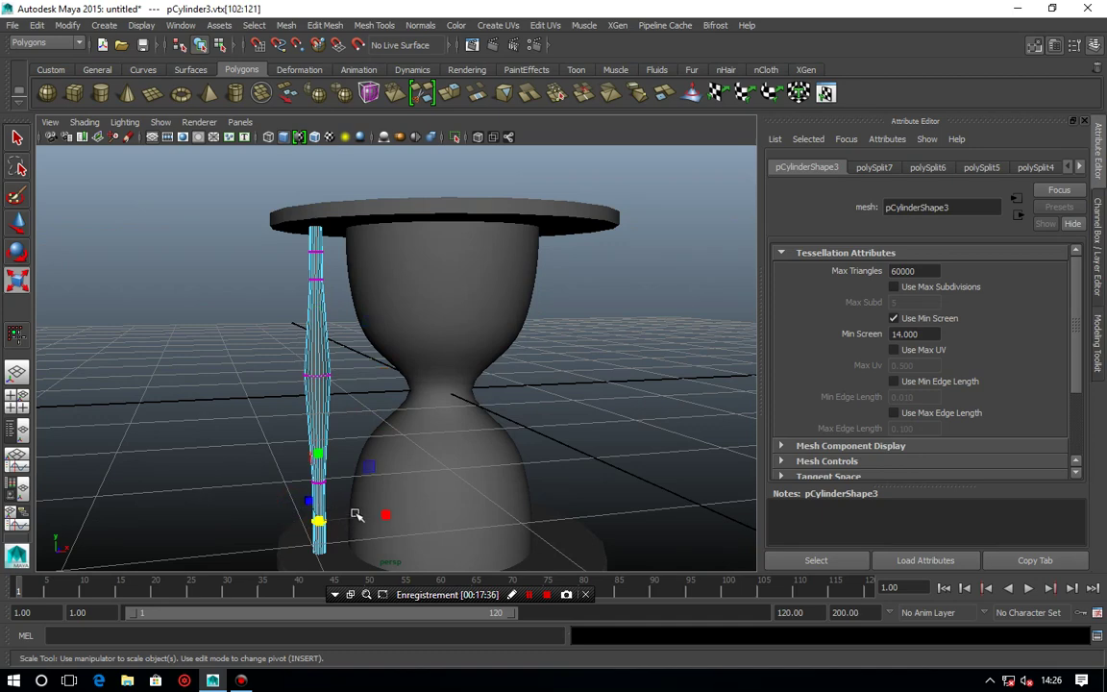
{"action": "left_click_drag", "start_coordinate": [496, 371], "coordinate": [457, 371], "text": "alt"}
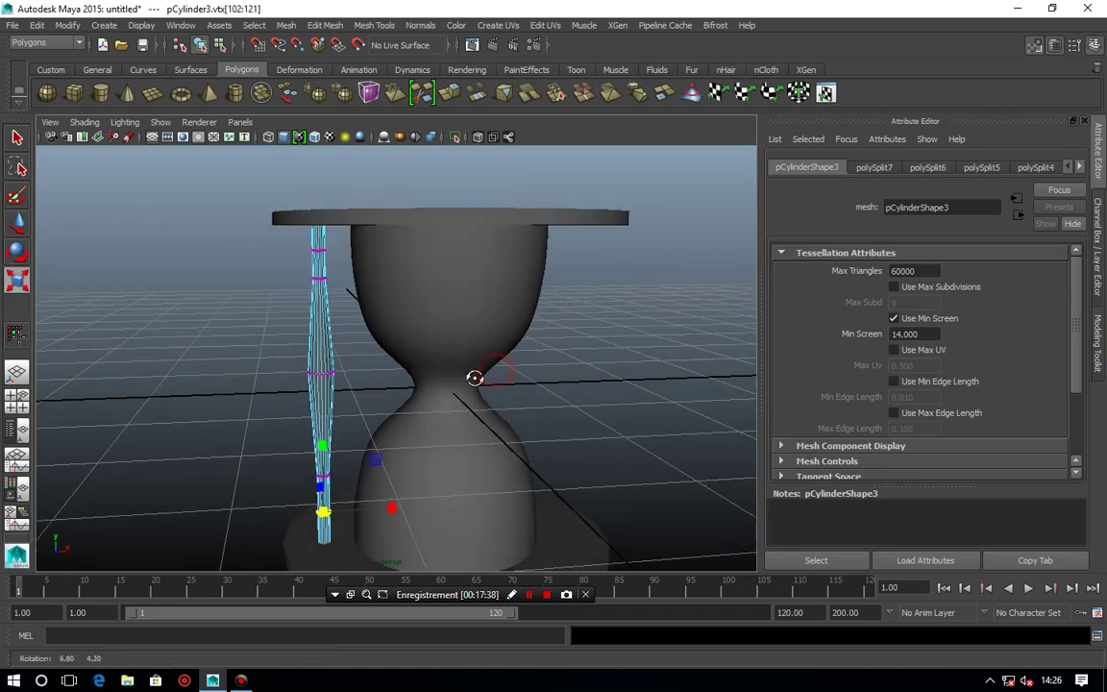
{"action": "left_click_drag", "start_coordinate": [304, 248], "coordinate": [355, 262]}
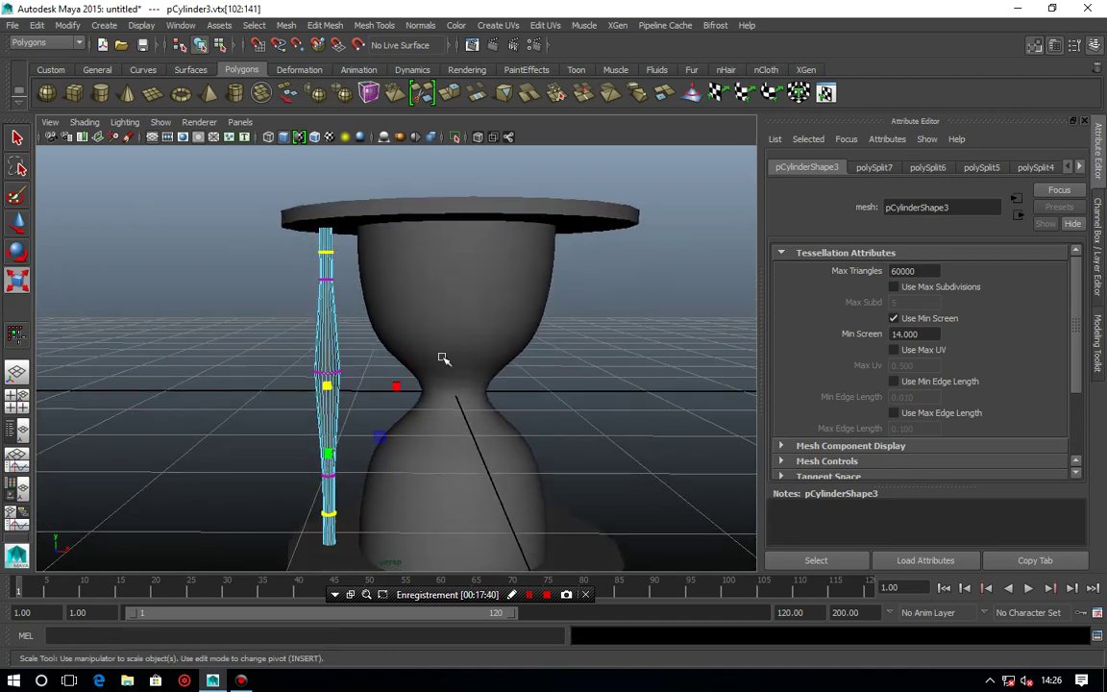
{"action": "left_click_drag", "start_coordinate": [497, 383], "coordinate": [470, 393], "text": "alt"}
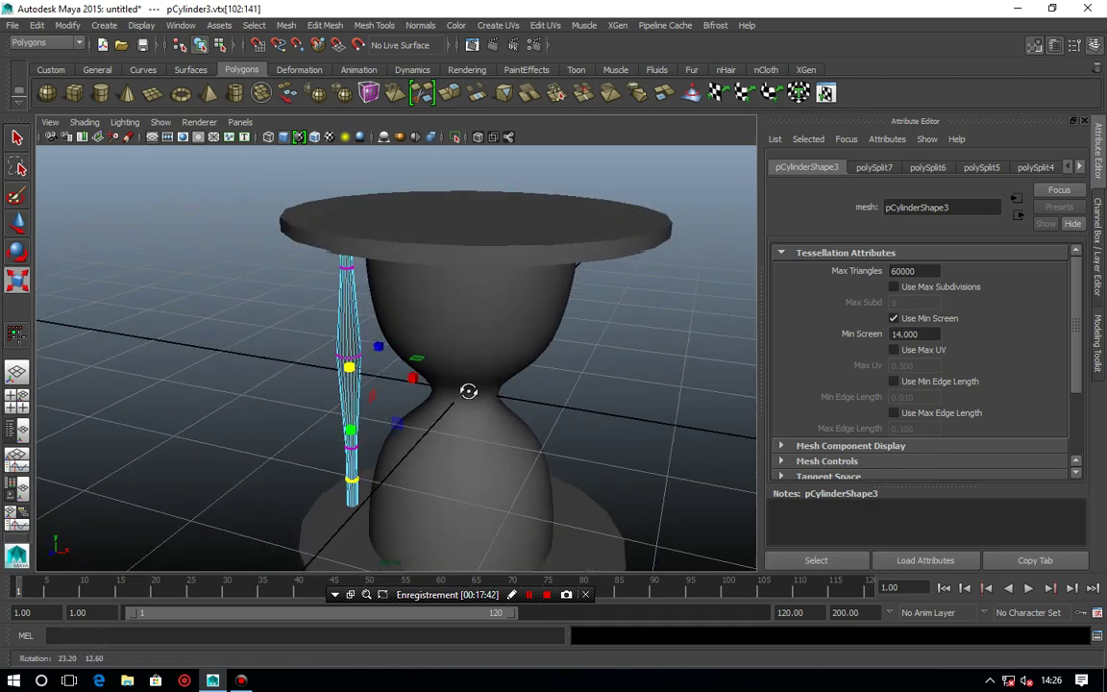
{"action": "left_click_drag", "start_coordinate": [418, 361], "coordinate": [378, 374]}
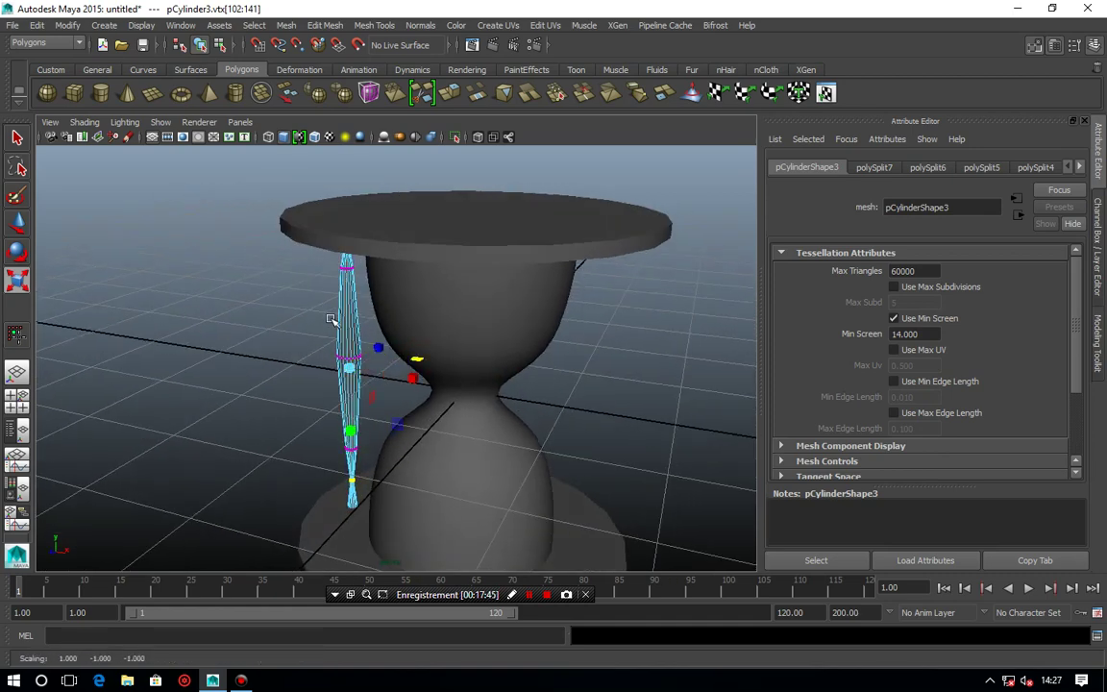
{"action": "right_click_drag", "start_coordinate": [352, 333], "coordinate": [288, 306], "text": "shift"}
{"action": "left_click", "coordinate": [352, 350], "text": "ctrl"}
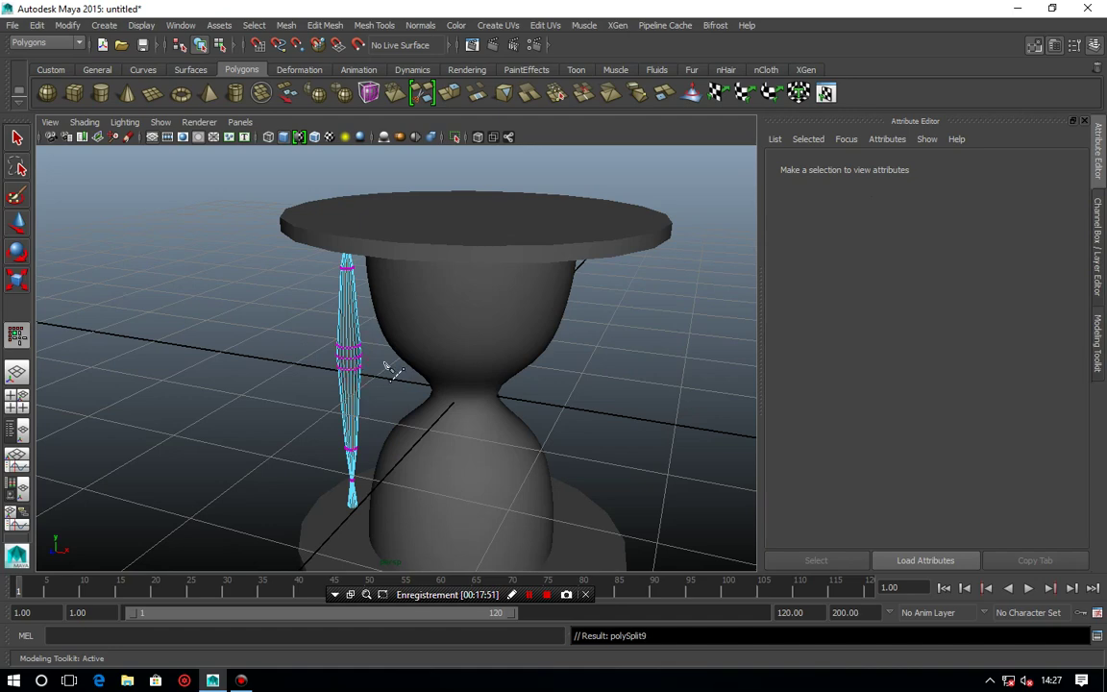
Select the leg's middle vertex ring in front view and scale it inward to pinch the waist.
{"action": "scroll", "coordinate": [383, 379], "scroll_direction": "up", "scroll_amount": 3}
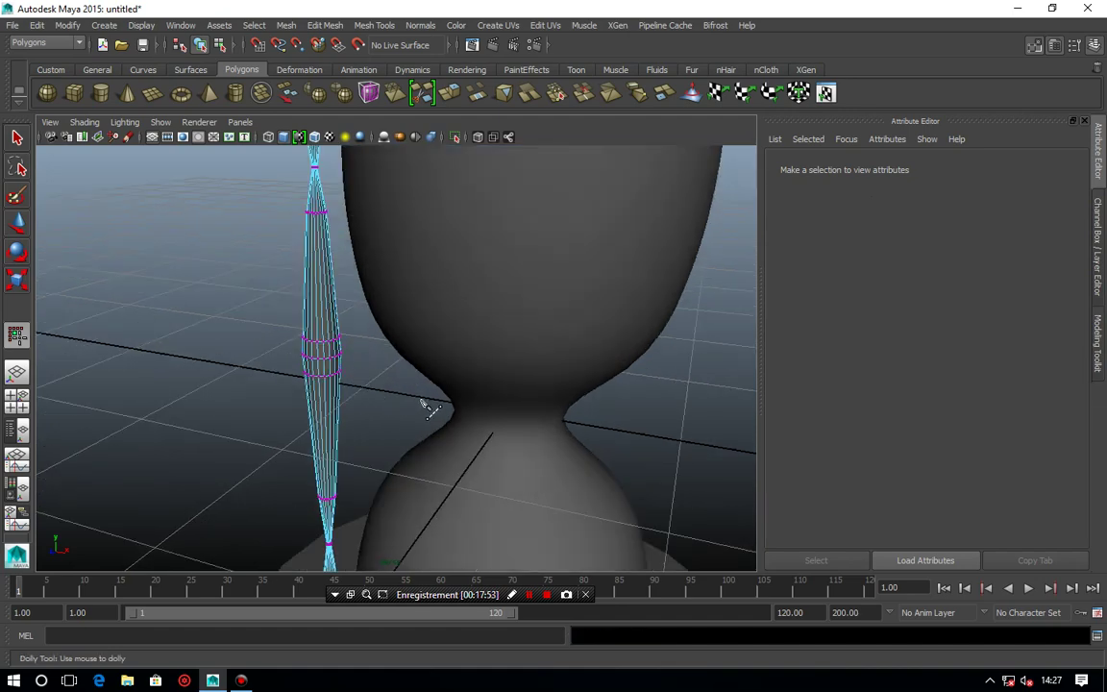
{"action": "key", "text": "space"}
{"action": "key", "text": "space"}
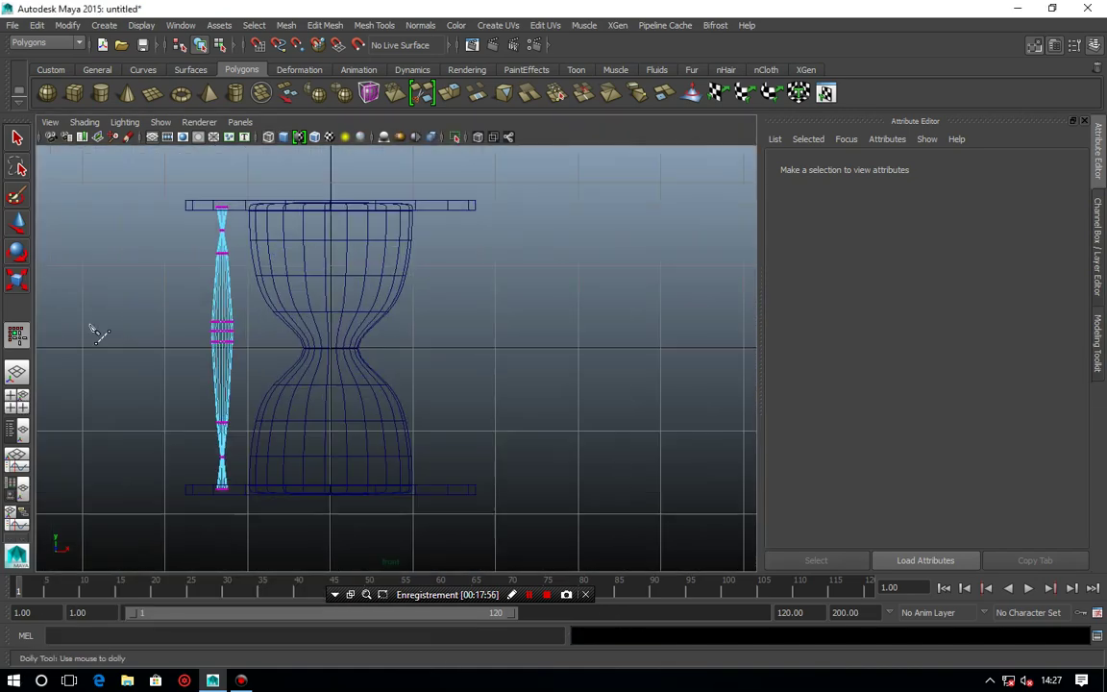
{"action": "left_click", "coordinate": [24, 280]}
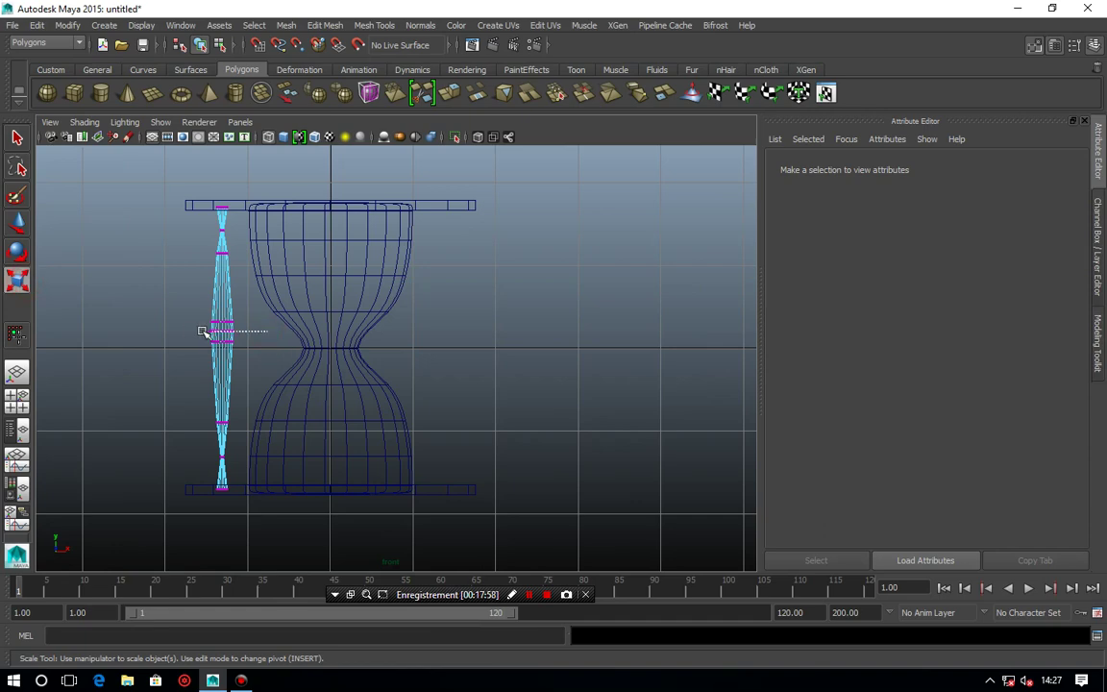
{"action": "left_click_drag", "start_coordinate": [187, 323], "coordinate": [299, 327]}
{"action": "key", "text": "space"}
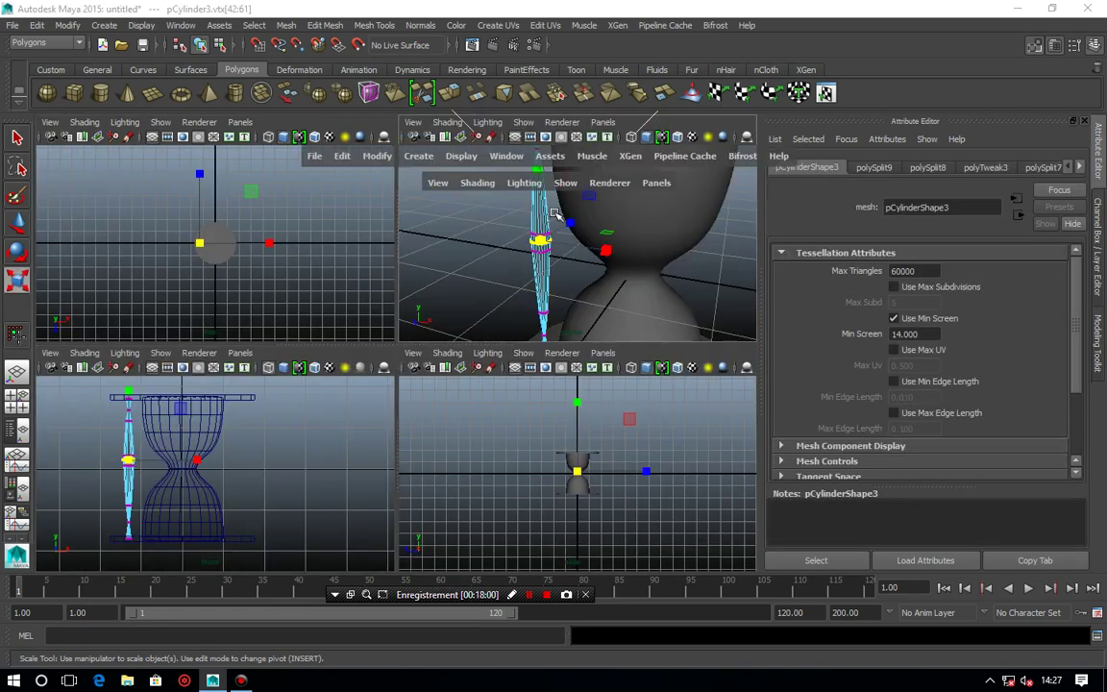
{"action": "key", "text": "space"}
{"action": "left_click_drag", "start_coordinate": [390, 343], "coordinate": [364, 352]}
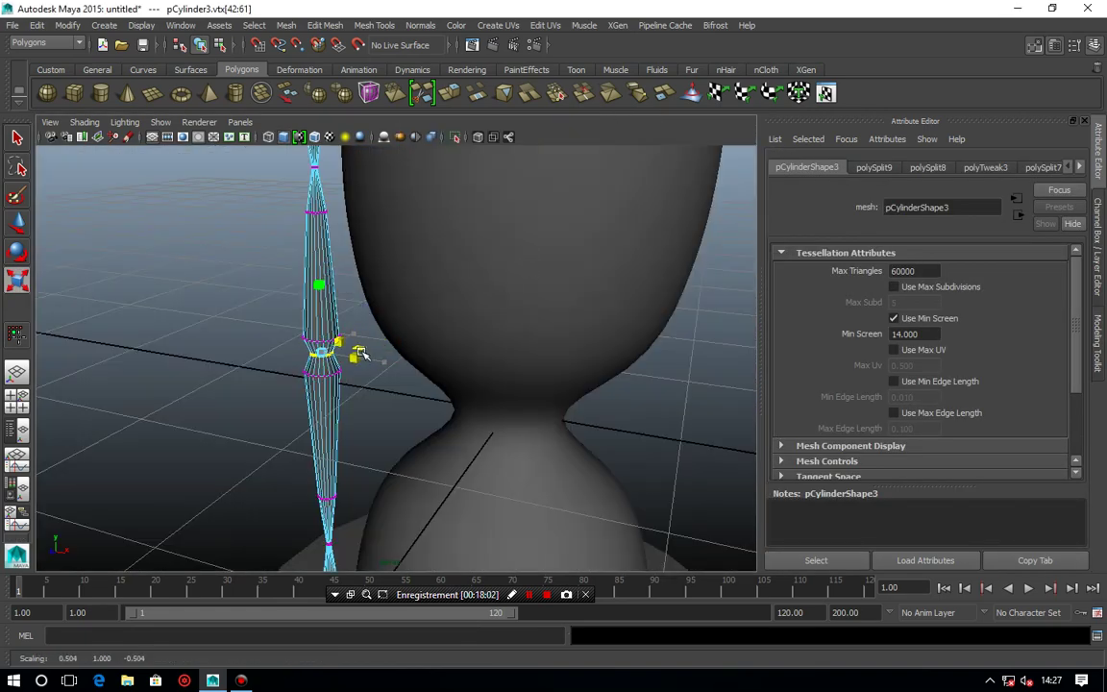
{"action": "key", "text": "ctrl+z"}
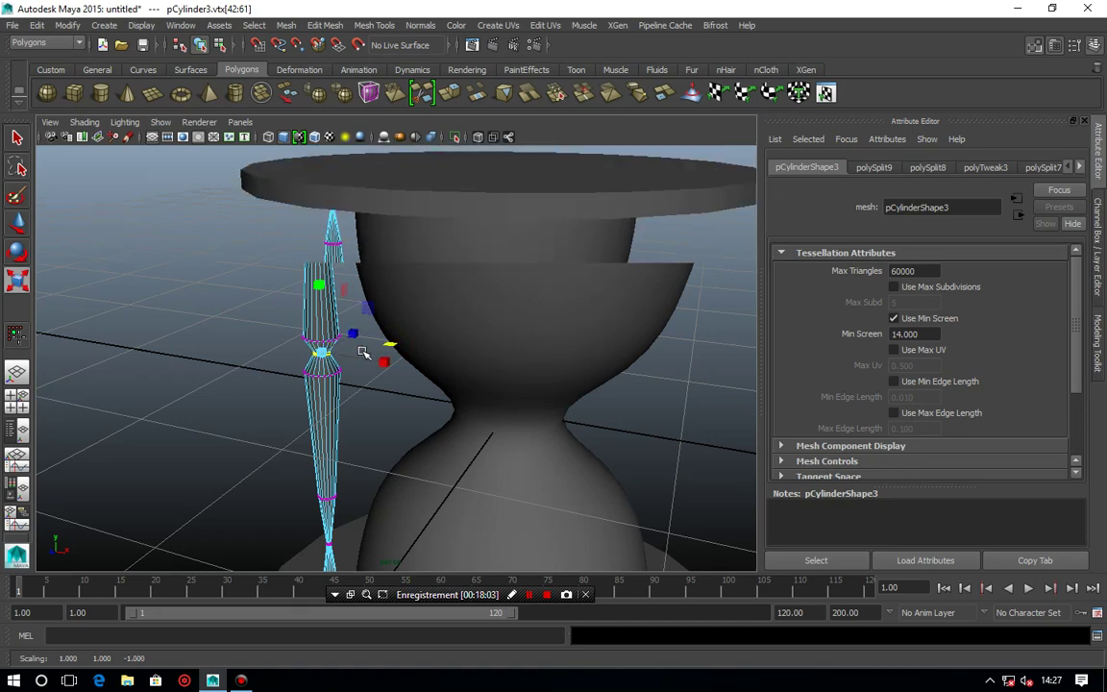
{"action": "key", "text": "ctrl+z"}
Turn on smooth preview (3), return to object mode and select the whole spindle leg.
{"action": "key", "text": "3"}
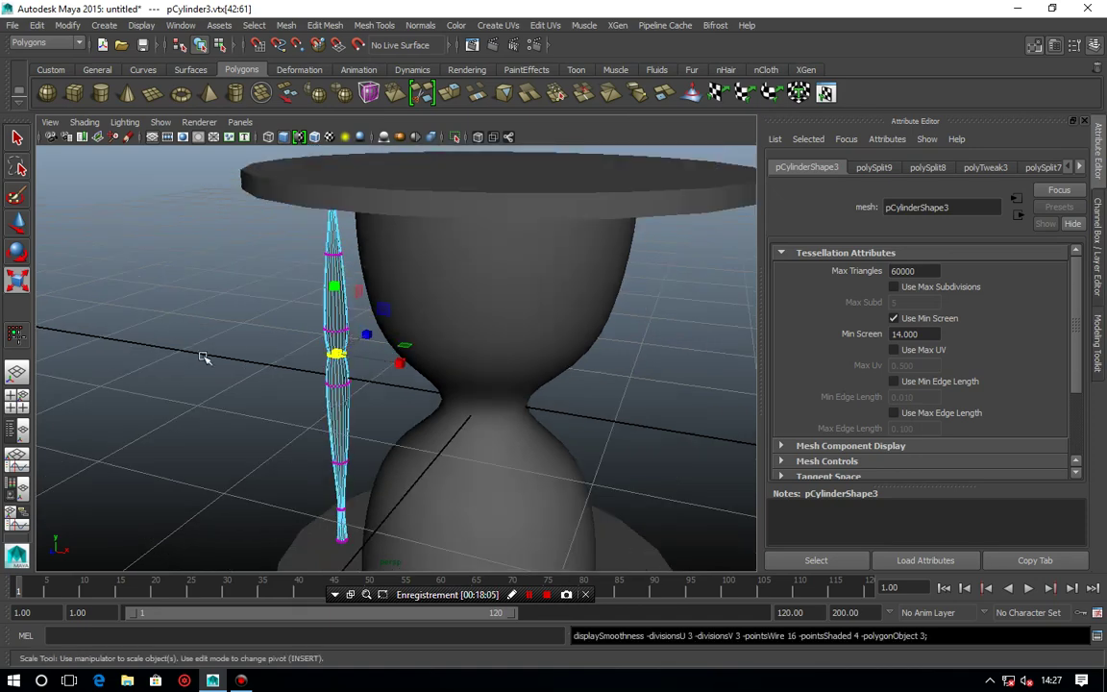
{"action": "left_click", "coordinate": [204, 357]}
{"action": "right_click_drag", "start_coordinate": [341, 320], "coordinate": [266, 322]}
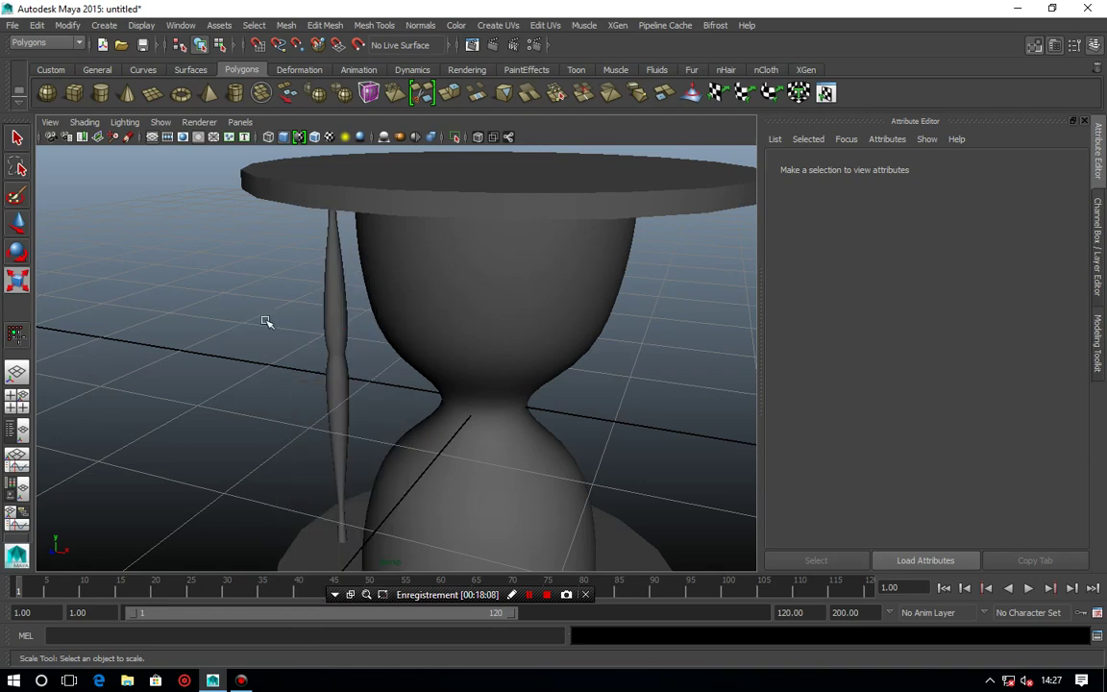
{"action": "scroll", "coordinate": [294, 344], "scroll_direction": "down", "scroll_amount": 4}
{"action": "scroll", "coordinate": [300, 343], "scroll_direction": "up", "scroll_amount": 3}
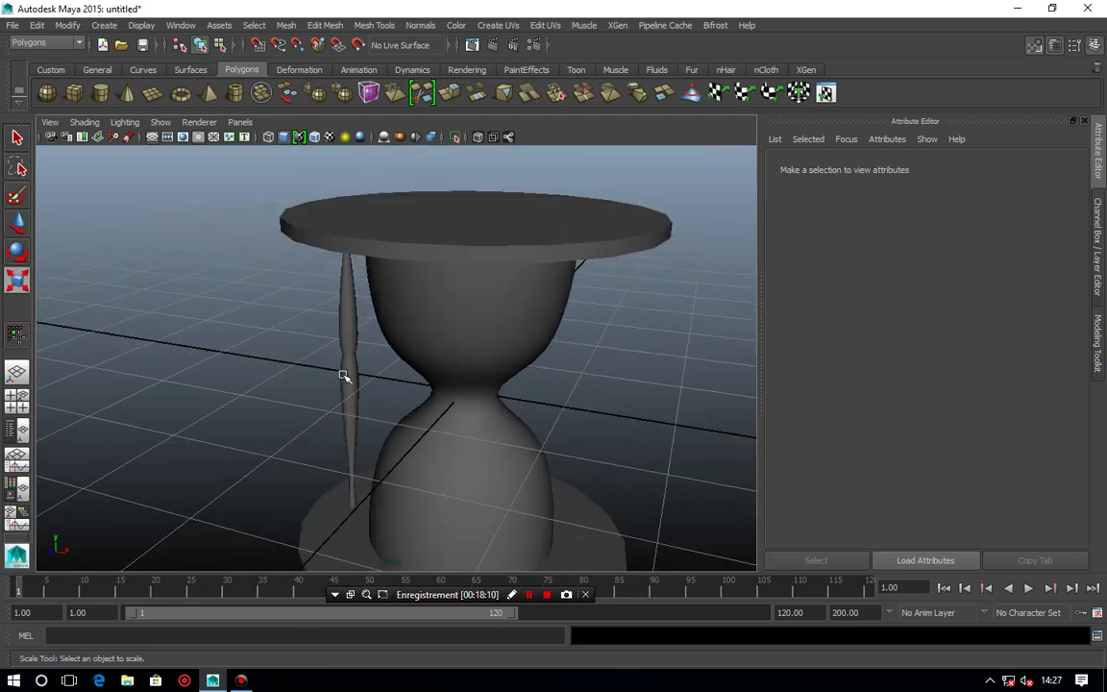
{"action": "mouse_move", "coordinate": [343, 375]}
{"action": "left_mouse_down", "text": "alt"}
{"action": "mouse_move", "coordinate": [470, 341]}
{"action": "mouse_move", "coordinate": [447, 368]}
{"action": "mouse_move", "coordinate": [320, 375]}
{"action": "left_mouse_up", "text": "alt"}
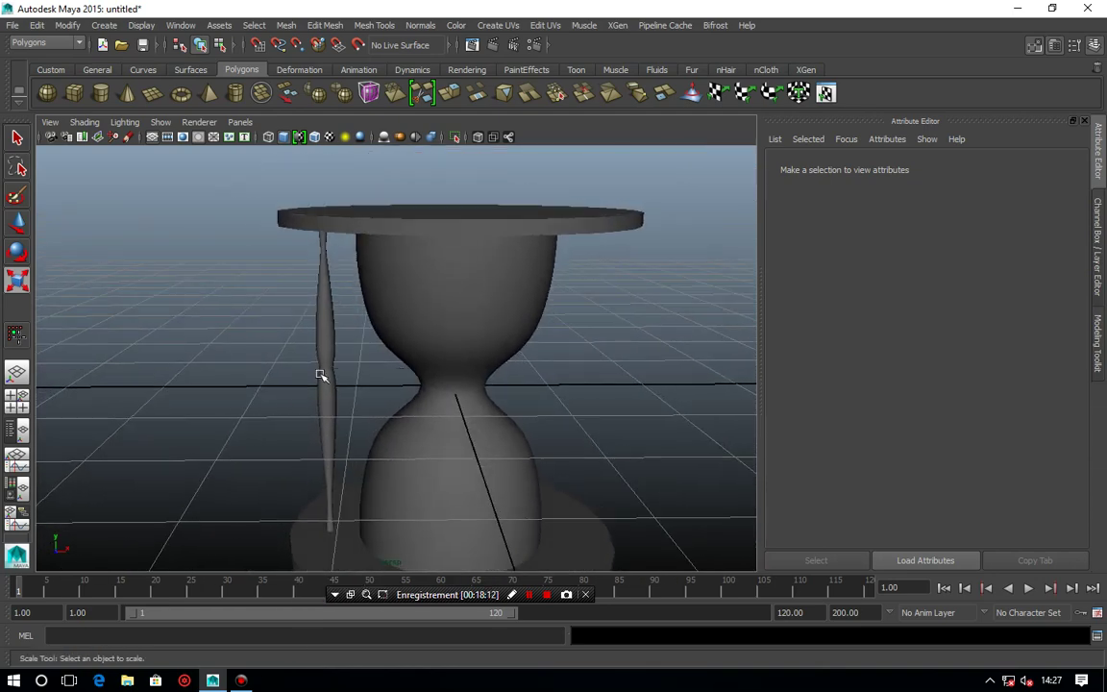
{"action": "left_click", "coordinate": [329, 394]}
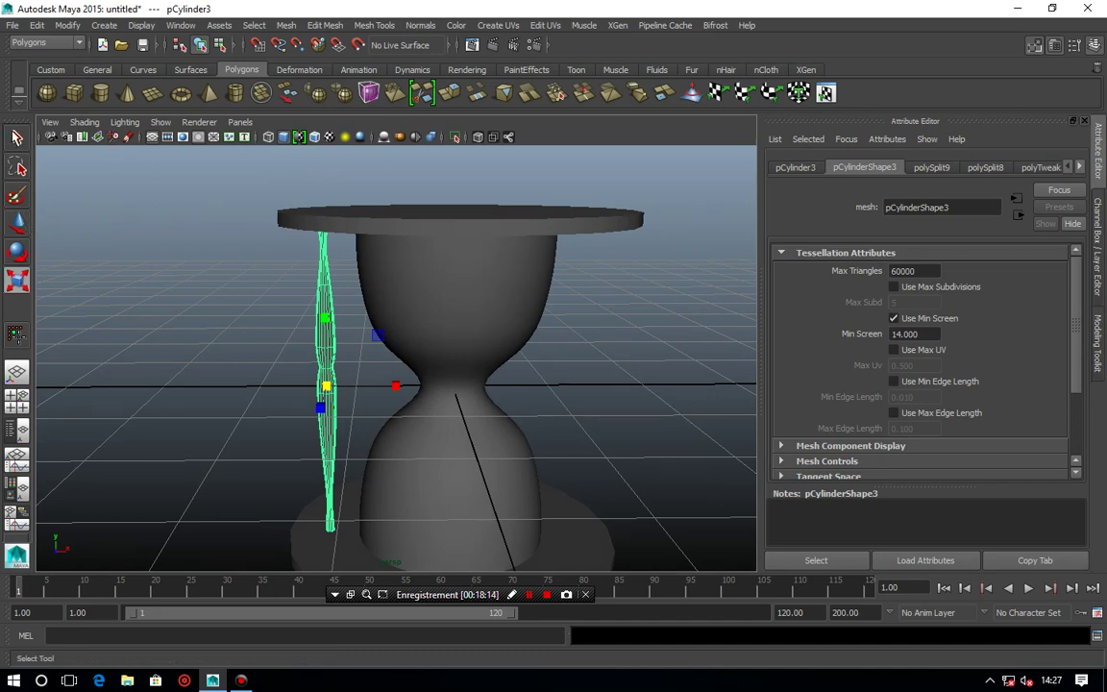
Slide the spindle leg slightly left, then view the table from a zoomed top view.
{"action": "key", "text": "w"}
{"action": "left_click_drag", "start_coordinate": [400, 389], "coordinate": [388, 388]}
{"action": "left_click_drag", "start_coordinate": [475, 346], "coordinate": [470, 342], "text": "alt"}
{"action": "key", "text": "space"}
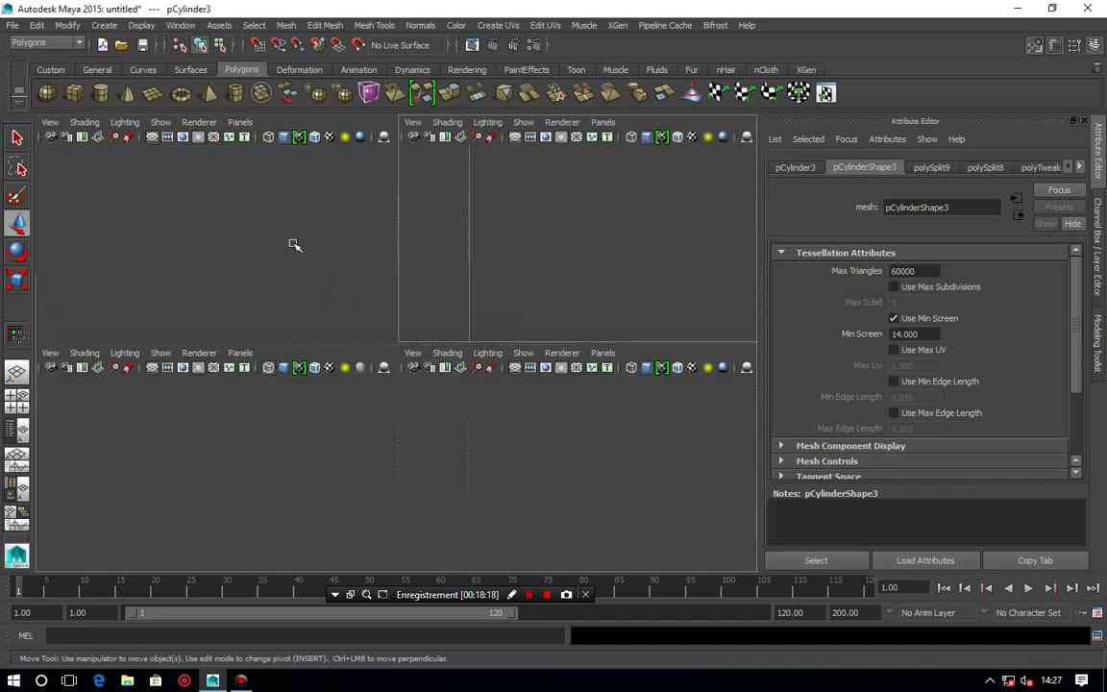
{"action": "key", "text": "space"}
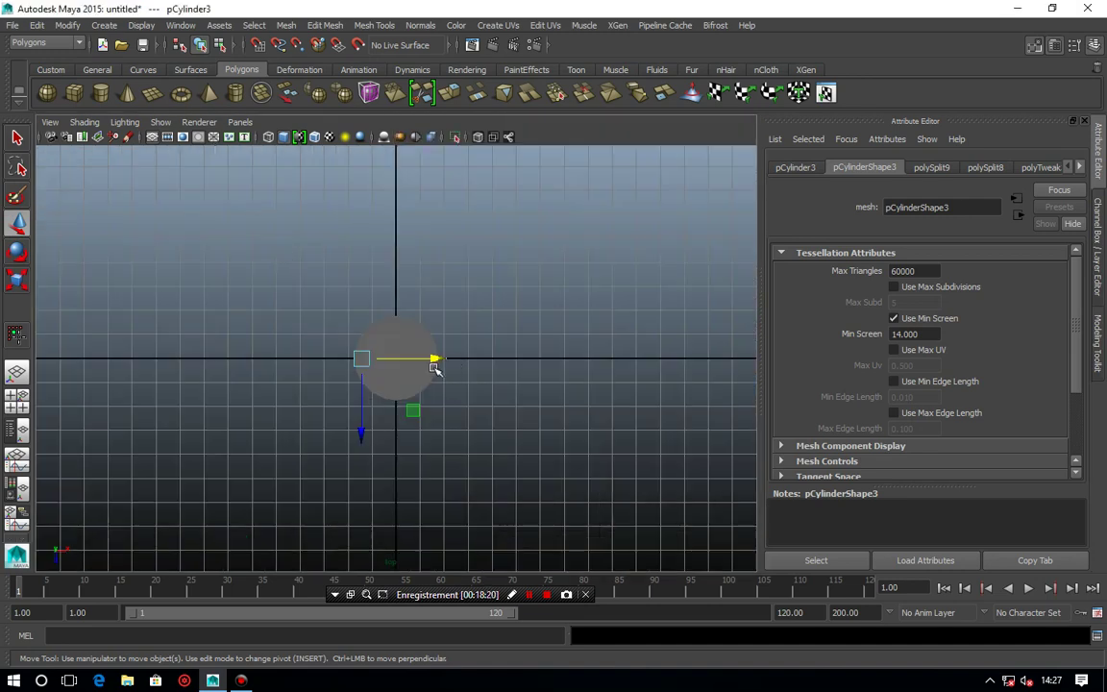
{"action": "scroll", "coordinate": [435, 369], "scroll_direction": "up", "scroll_amount": 3}
{"action": "scroll", "coordinate": [435, 369], "scroll_direction": "up", "scroll_amount": 3}
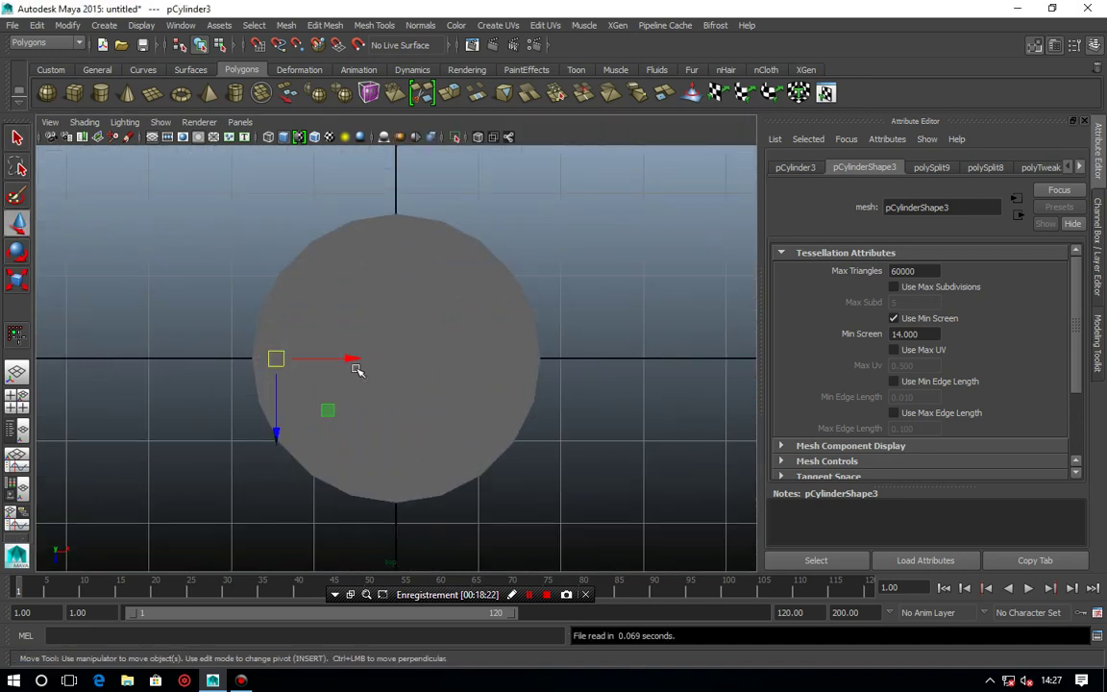
Group the leg (group1, then group2) and move it out to the disc's edge at translate X 2.957.
{"action": "key", "text": "ctrl+g"}
{"action": "left_click_drag", "start_coordinate": [354, 359], "coordinate": [596, 360]}
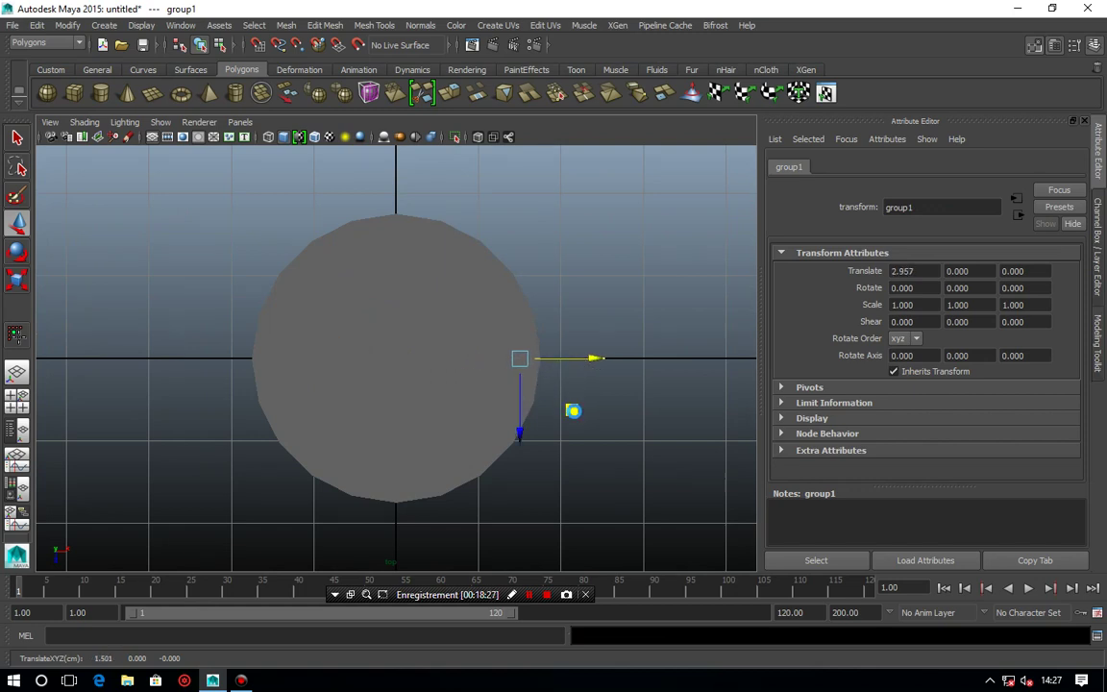
{"action": "key", "text": "ctrl+g"}
{"action": "left_click_drag", "start_coordinate": [520, 358], "coordinate": [394, 469]}
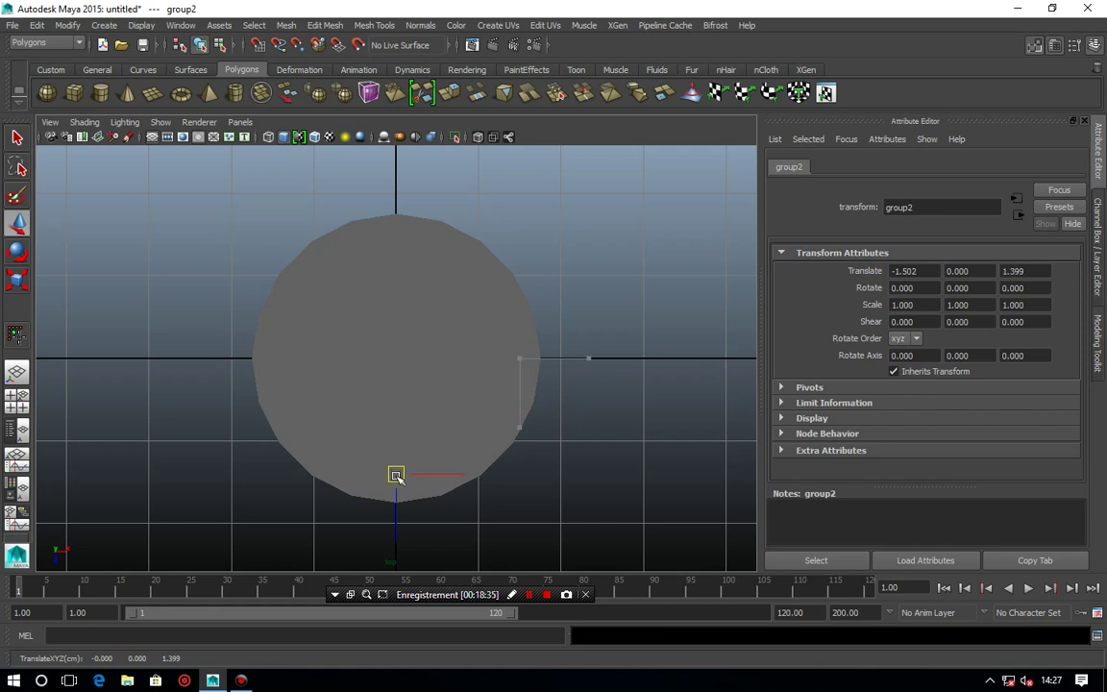
Reposition the leg in top view and duplicate it as group3 for the fourth post.
{"action": "left_click_drag", "start_coordinate": [396, 475], "coordinate": [396, 234]}
{"action": "key", "text": "ctrl+g"}
{"action": "key", "text": "space"}
{"action": "key", "text": "space"}
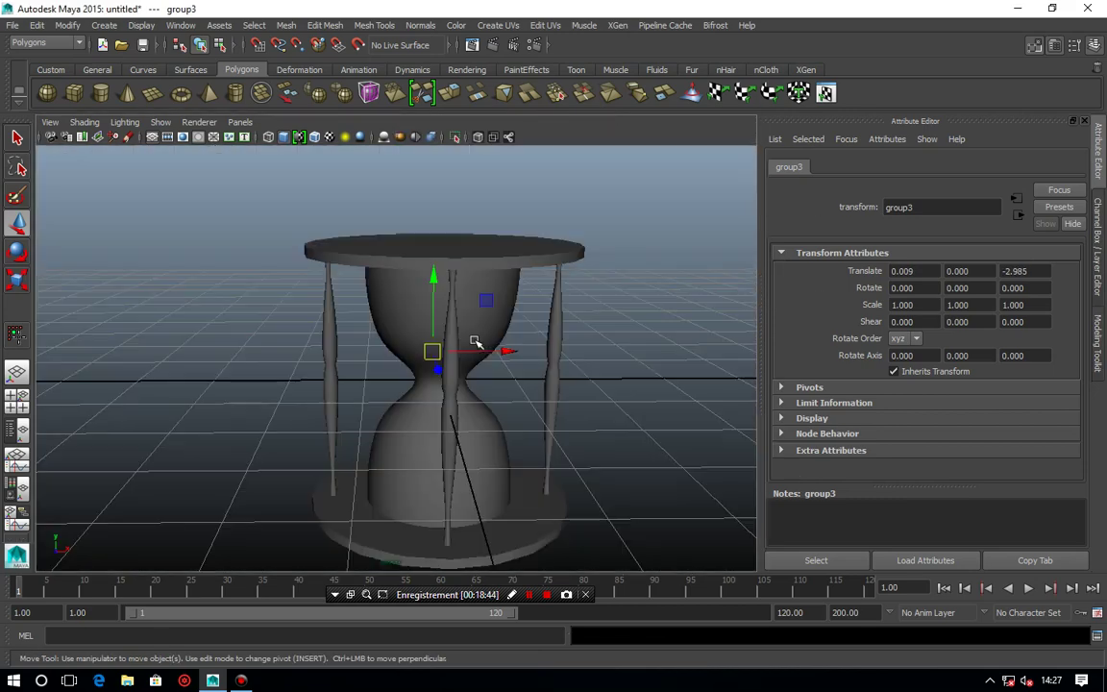
{"action": "mouse_move", "coordinate": [553, 317]}
{"action": "left_mouse_down", "text": "alt"}
{"action": "mouse_move", "coordinate": [433, 290]}
{"action": "mouse_move", "coordinate": [470, 316]}
{"action": "mouse_move", "coordinate": [419, 335]}
{"action": "left_mouse_up", "text": "alt"}
Select the hourglass body and marquee-select the ring of vertices at its waist.
{"action": "left_click", "coordinate": [419, 335]}
{"action": "key", "text": "f"}
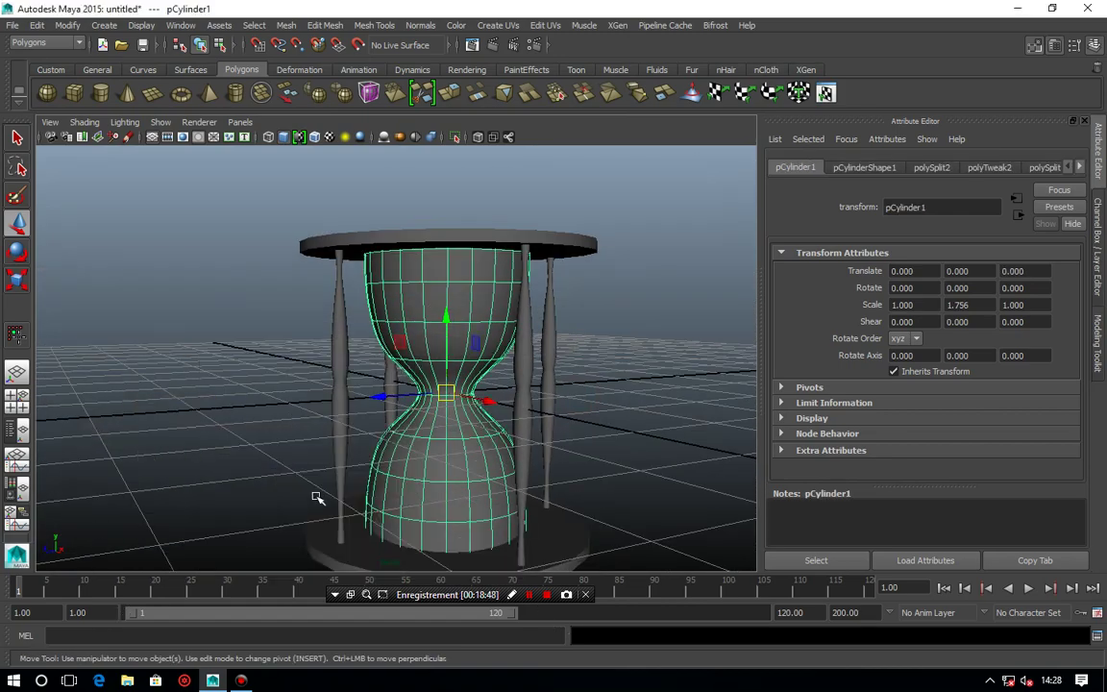
{"action": "key", "text": "space"}
{"action": "key", "text": "space"}
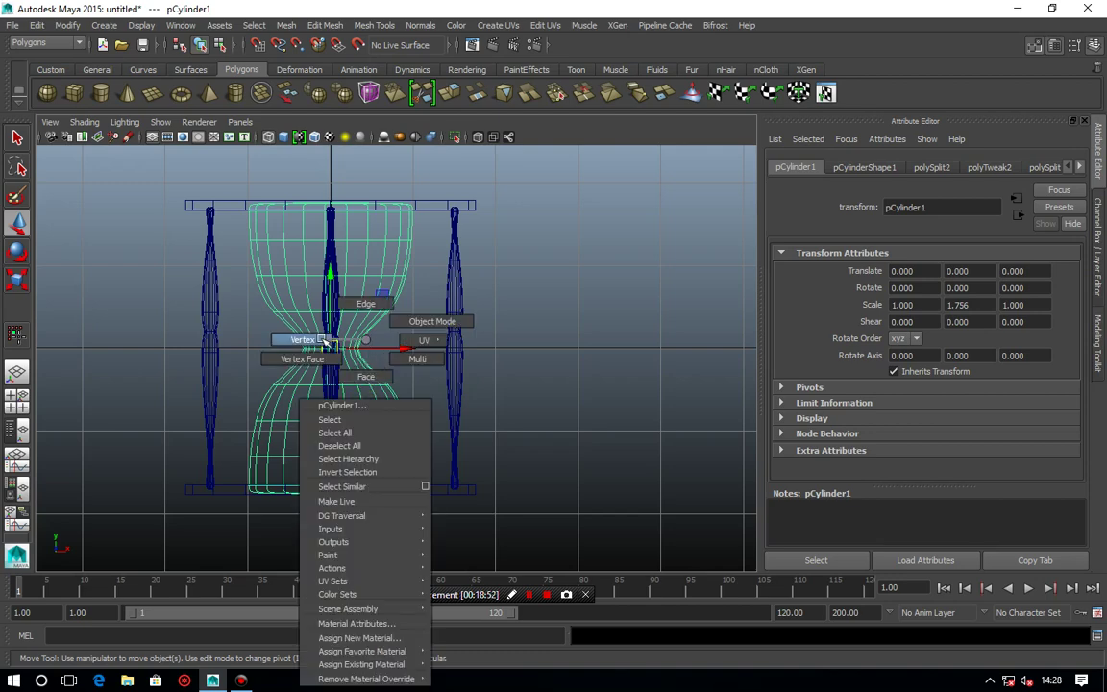
{"action": "right_click_drag", "start_coordinate": [364, 367], "coordinate": [296, 339]}
{"action": "left_click_drag", "start_coordinate": [267, 339], "coordinate": [494, 365]}
{"action": "key", "text": "space"}
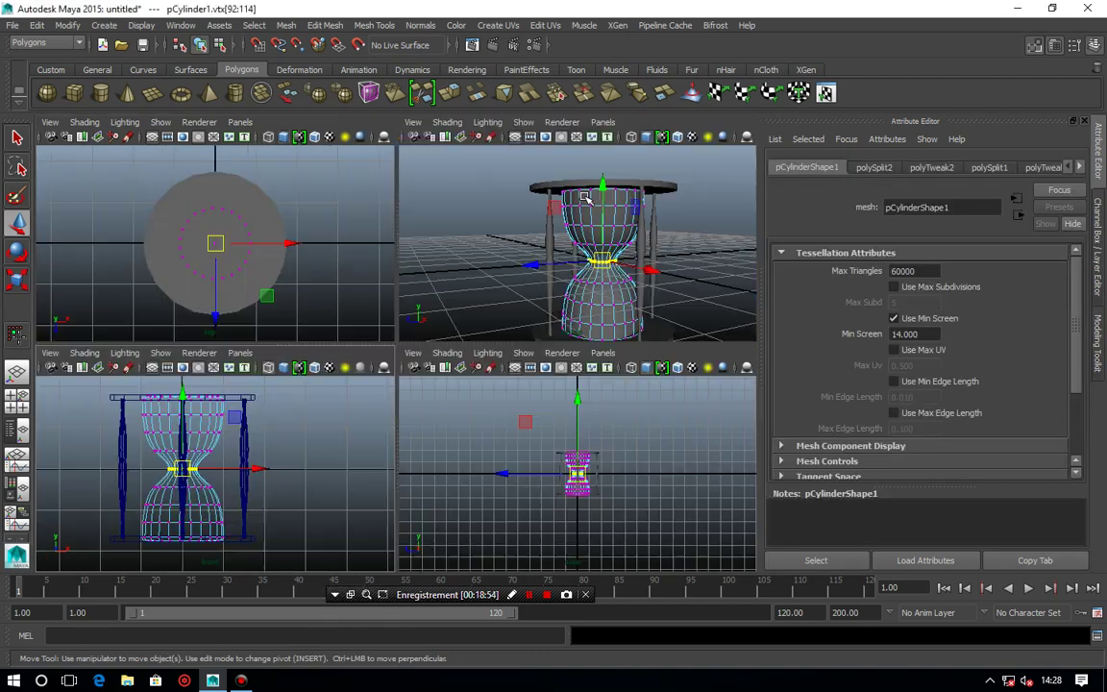
{"action": "key", "text": "space"}
Scale the waist vertex ring tighter to narrow the glass neck.
{"action": "left_click", "coordinate": [20, 286]}
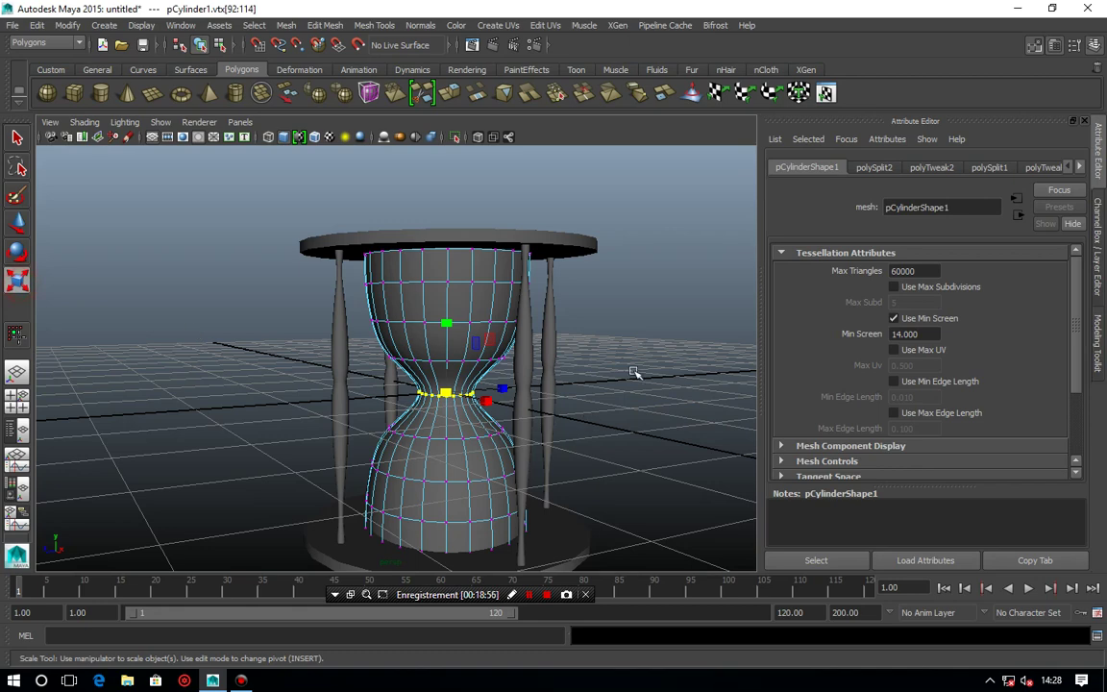
{"action": "mouse_move", "coordinate": [606, 395]}
{"action": "left_mouse_down", "text": "alt"}
{"action": "mouse_move", "coordinate": [494, 420]}
{"action": "mouse_move", "coordinate": [507, 428]}
{"action": "mouse_move", "coordinate": [488, 435]}
{"action": "mouse_move", "coordinate": [545, 428]}
{"action": "left_mouse_up", "text": "alt"}
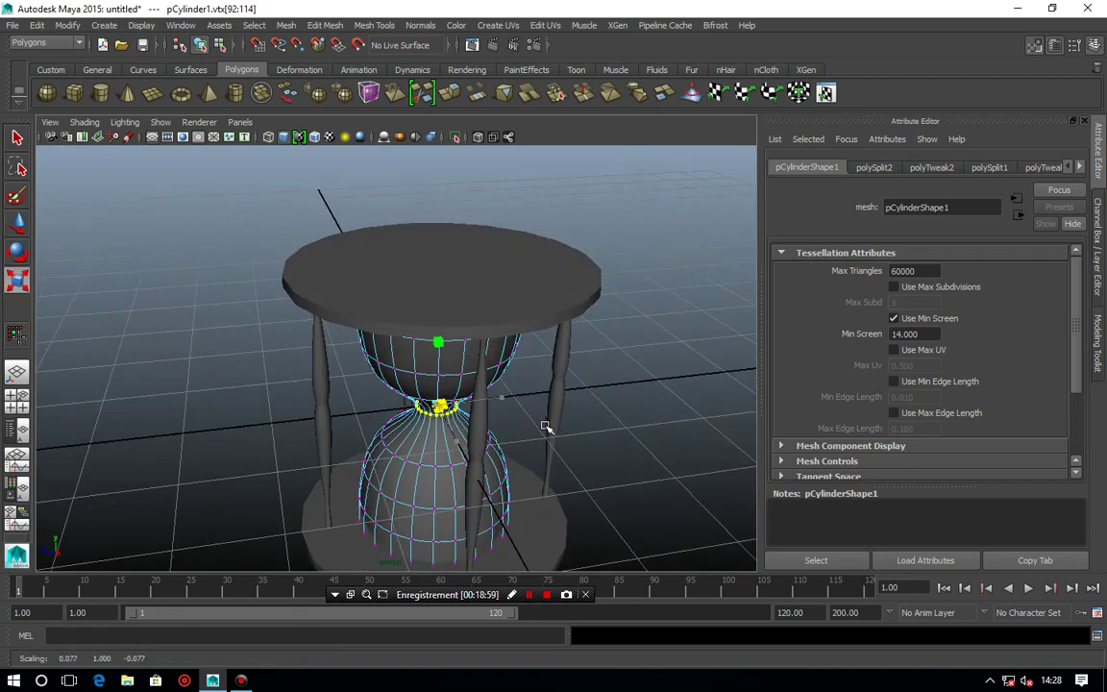
{"action": "mouse_move", "coordinate": [551, 452]}
{"action": "left_mouse_down", "text": "alt"}
{"action": "mouse_move", "coordinate": [557, 408]}
{"action": "mouse_move", "coordinate": [567, 436]}
{"action": "mouse_move", "coordinate": [571, 390]}
{"action": "mouse_move", "coordinate": [555, 363]}
{"action": "mouse_move", "coordinate": [494, 403]}
{"action": "mouse_move", "coordinate": [514, 364]}
{"action": "left_mouse_up", "text": "alt"}
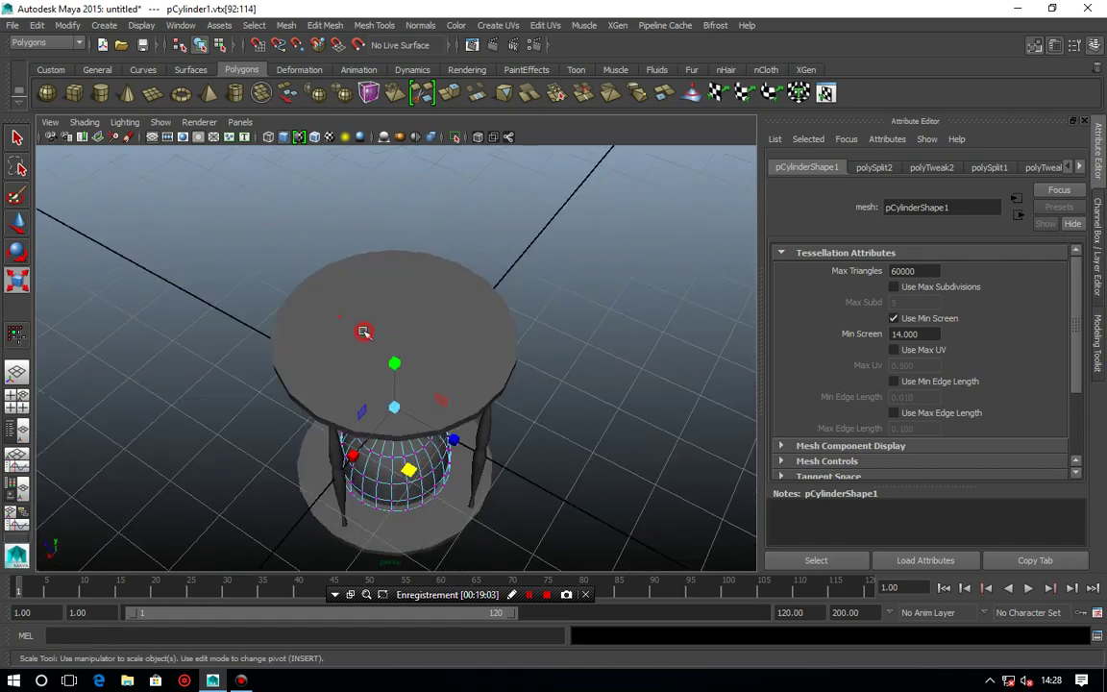
{"action": "left_click_drag", "start_coordinate": [574, 399], "coordinate": [593, 373], "text": "alt"}
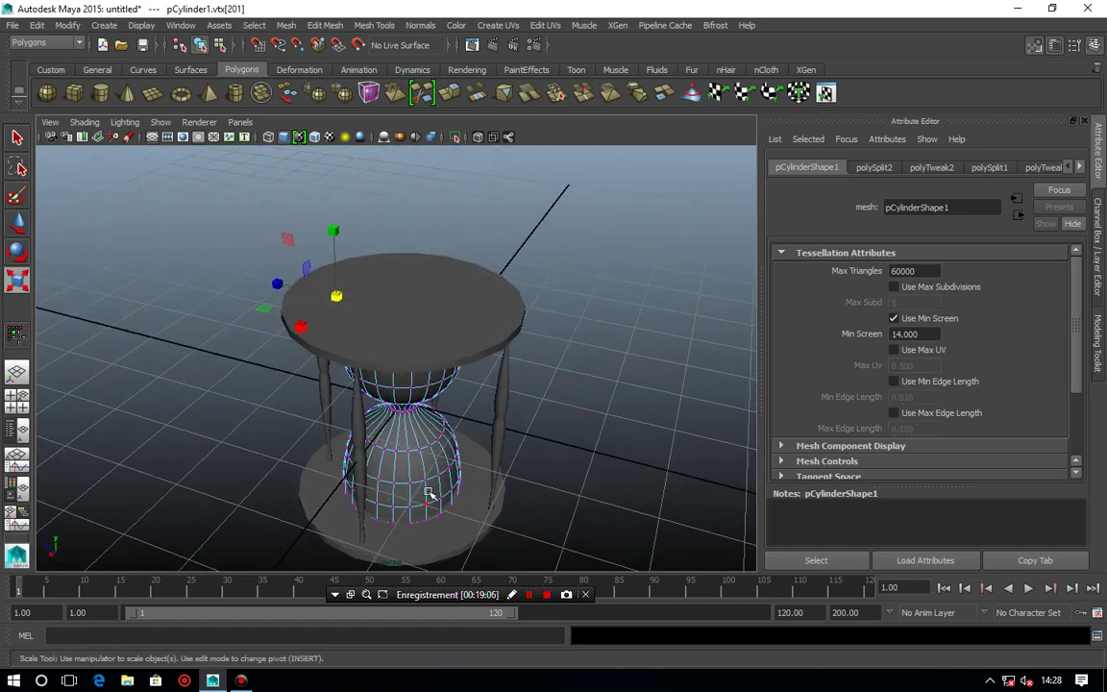
{"action": "mouse_move", "coordinate": [429, 340]}
{"action": "right_mouse_down"}
{"action": "mouse_move", "coordinate": [490, 327]}
{"action": "mouse_move", "coordinate": [462, 324]}
{"action": "mouse_move", "coordinate": [489, 311]}
{"action": "right_mouse_up"}
Select the top disc, zoom in on it, and pick its centre vertex in vertex mode.
{"action": "left_click", "coordinate": [475, 309]}
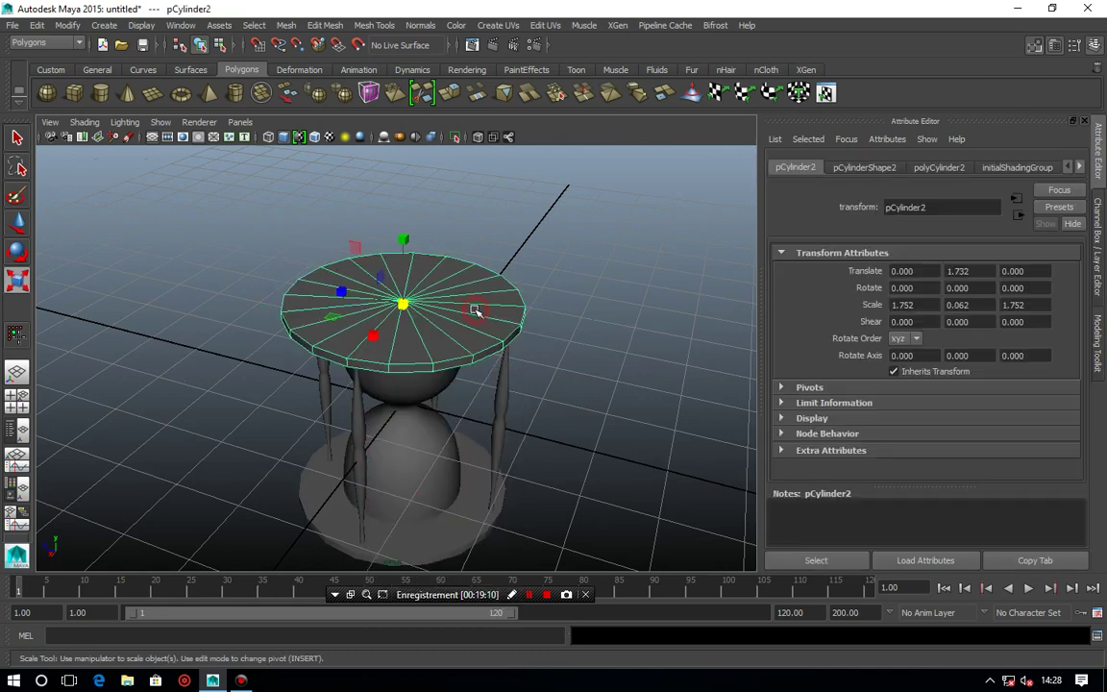
{"action": "mouse_move", "coordinate": [418, 390]}
{"action": "left_mouse_down", "text": "alt"}
{"action": "mouse_move", "coordinate": [529, 434]}
{"action": "mouse_move", "coordinate": [516, 459]}
{"action": "left_mouse_up", "text": "alt"}
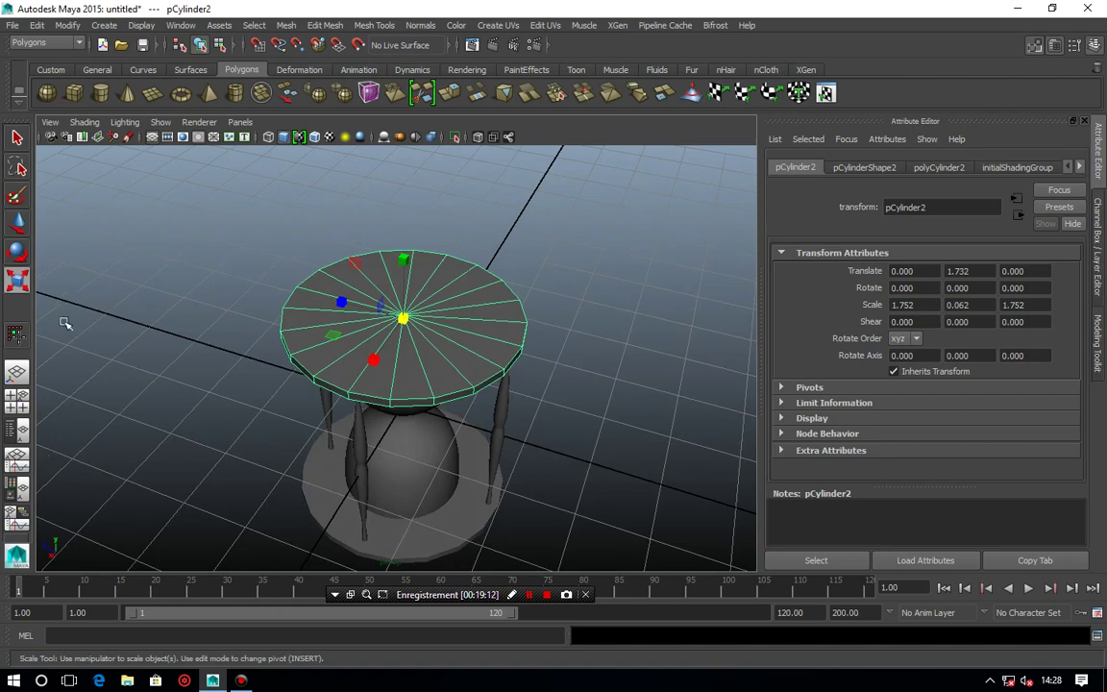
{"action": "right_click_drag", "start_coordinate": [426, 336], "coordinate": [479, 278], "text": "alt"}
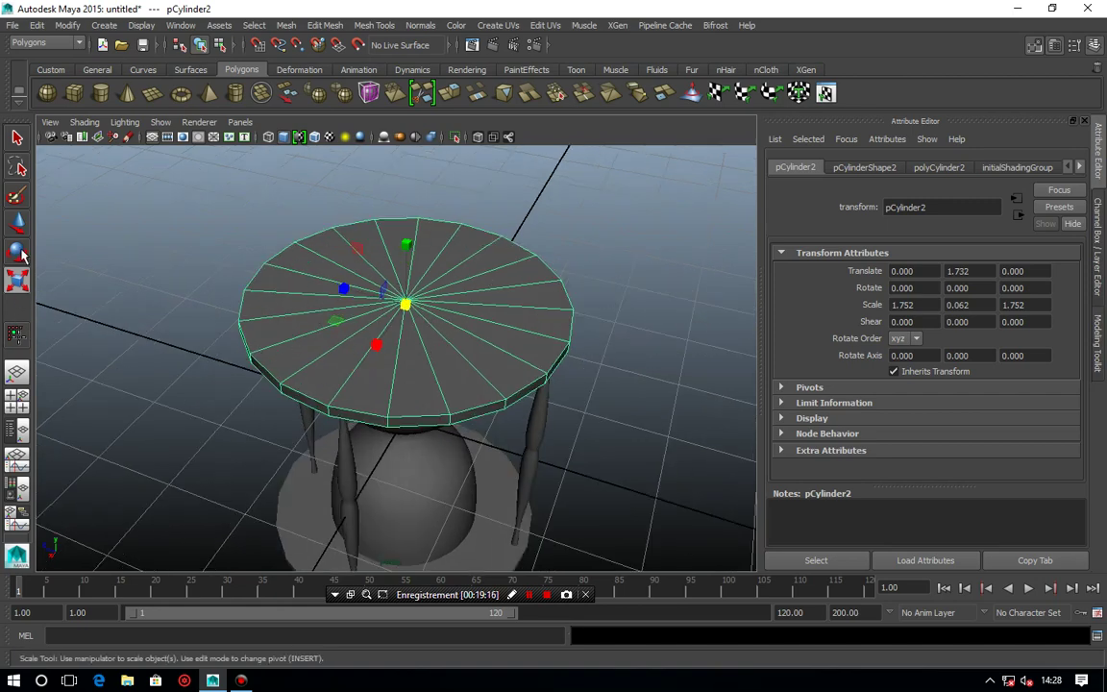
{"action": "right_click_drag", "start_coordinate": [330, 294], "coordinate": [258, 293]}
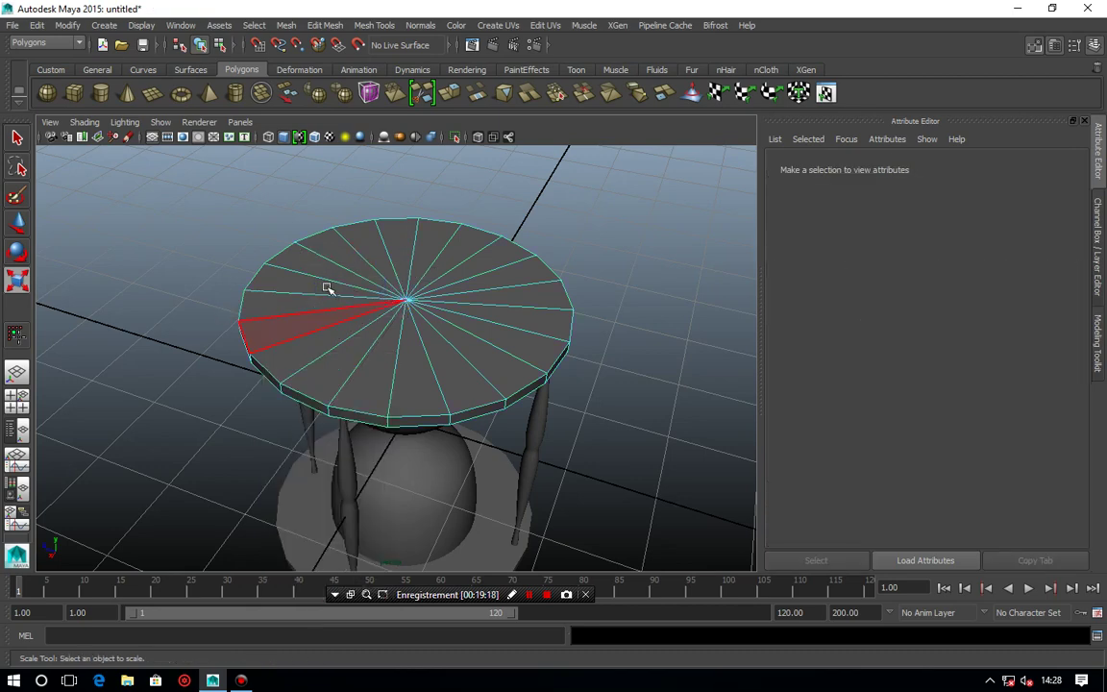
{"action": "key", "text": "w"}
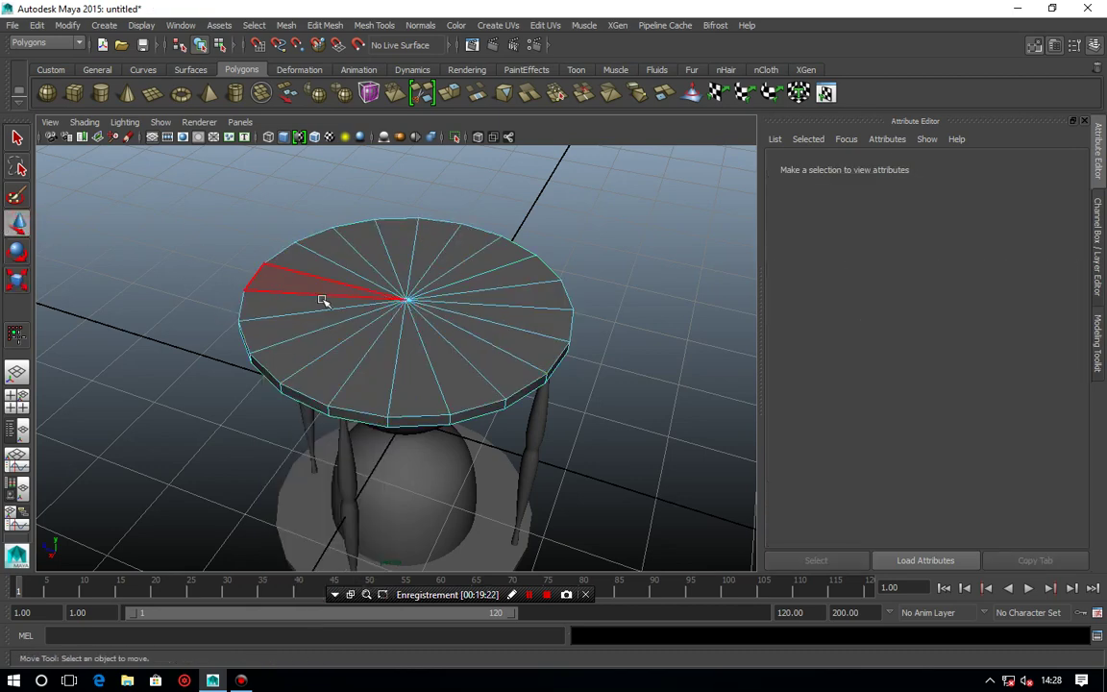
{"action": "mouse_move", "coordinate": [323, 300]}
{"action": "right_mouse_down"}
{"action": "mouse_move", "coordinate": [354, 285]}
{"action": "mouse_move", "coordinate": [259, 300]}
{"action": "right_mouse_up"}
{"action": "left_click", "coordinate": [406, 301]}
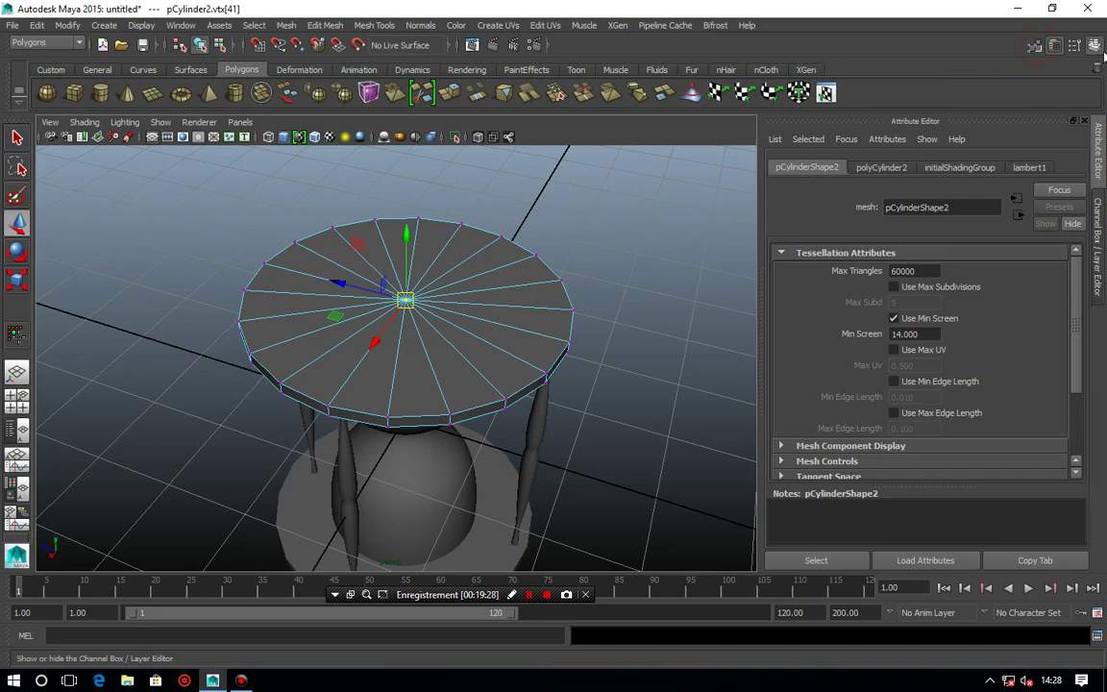
Select the top disc's 20 upper faces (f[40:59]) using the Modeling Toolkit's face mode.
{"action": "left_click", "coordinate": [1034, 45]}
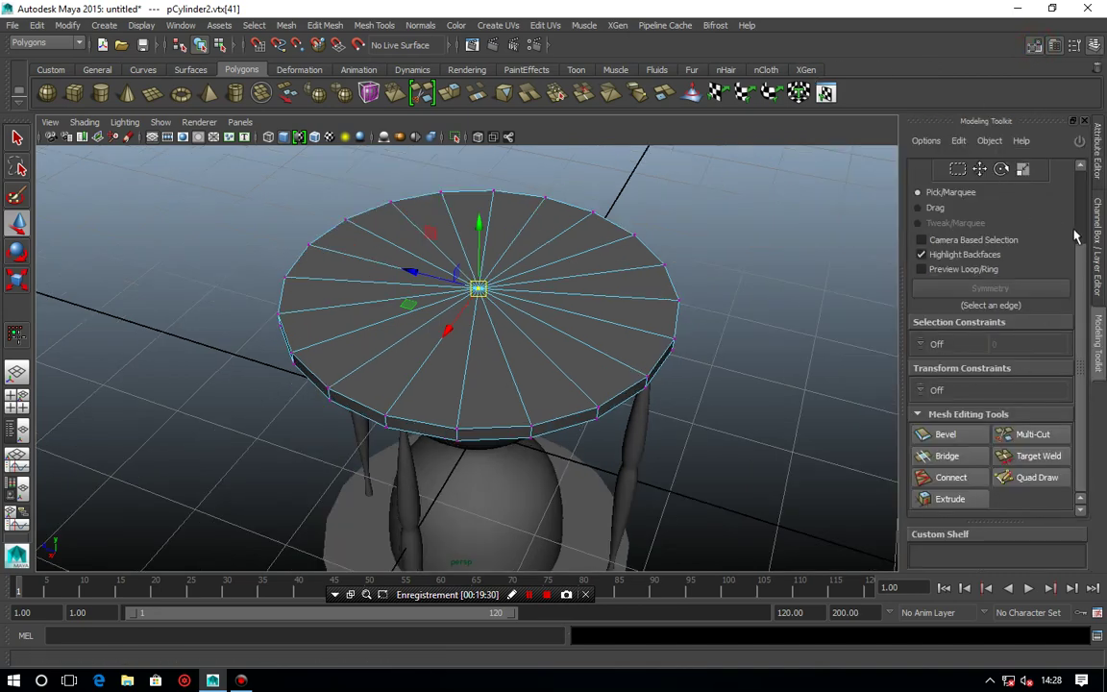
{"action": "scroll", "coordinate": [1081, 296], "scroll_direction": "up", "scroll_amount": 3}
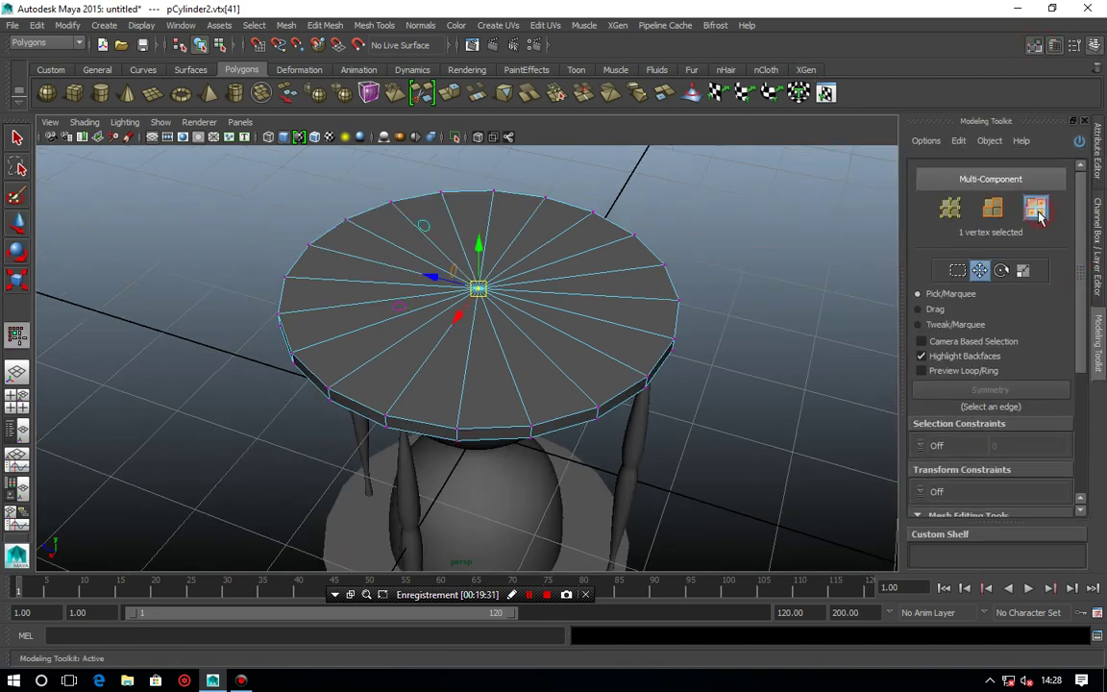
{"action": "left_click", "coordinate": [1034, 210]}
{"action": "mouse_move", "coordinate": [495, 312]}
{"action": "left_mouse_down", "text": "alt"}
{"action": "mouse_move", "coordinate": [546, 285]}
{"action": "mouse_move", "coordinate": [452, 321]}
{"action": "mouse_move", "coordinate": [482, 293]}
{"action": "mouse_move", "coordinate": [512, 354]}
{"action": "left_mouse_up", "text": "alt"}
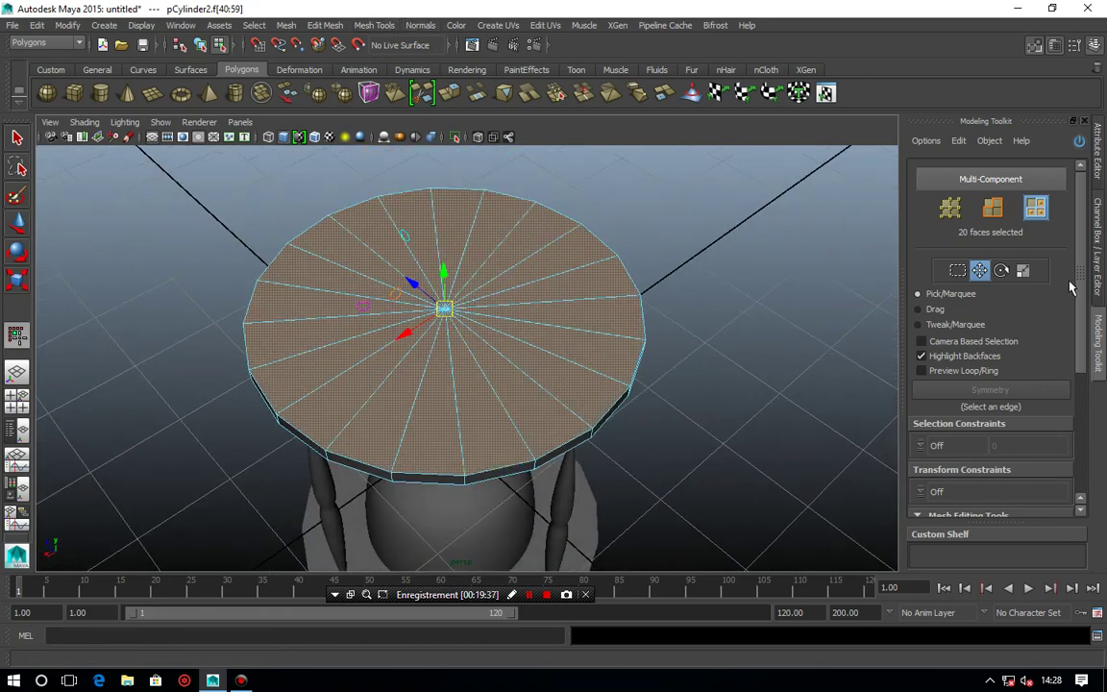
{"action": "left_click_drag", "start_coordinate": [1083, 368], "coordinate": [1086, 504]}
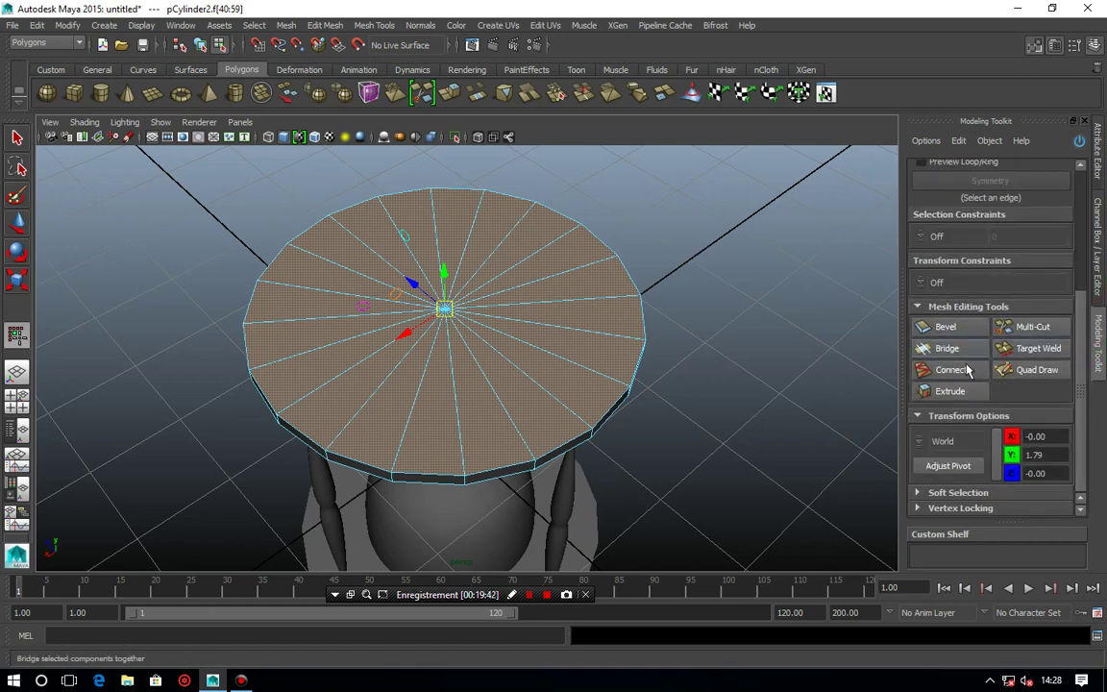
{"action": "left_click", "coordinate": [374, 25]}
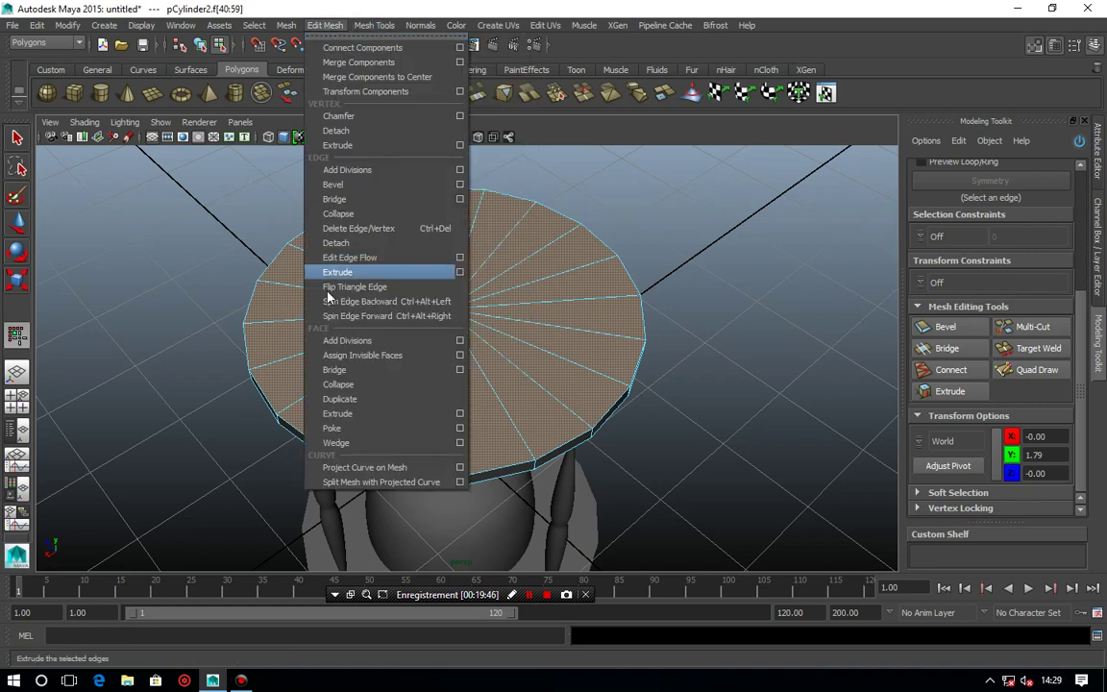
Extrude the top faces into an inset rim with 3 divisions.
{"action": "left_click", "coordinate": [338, 414]}
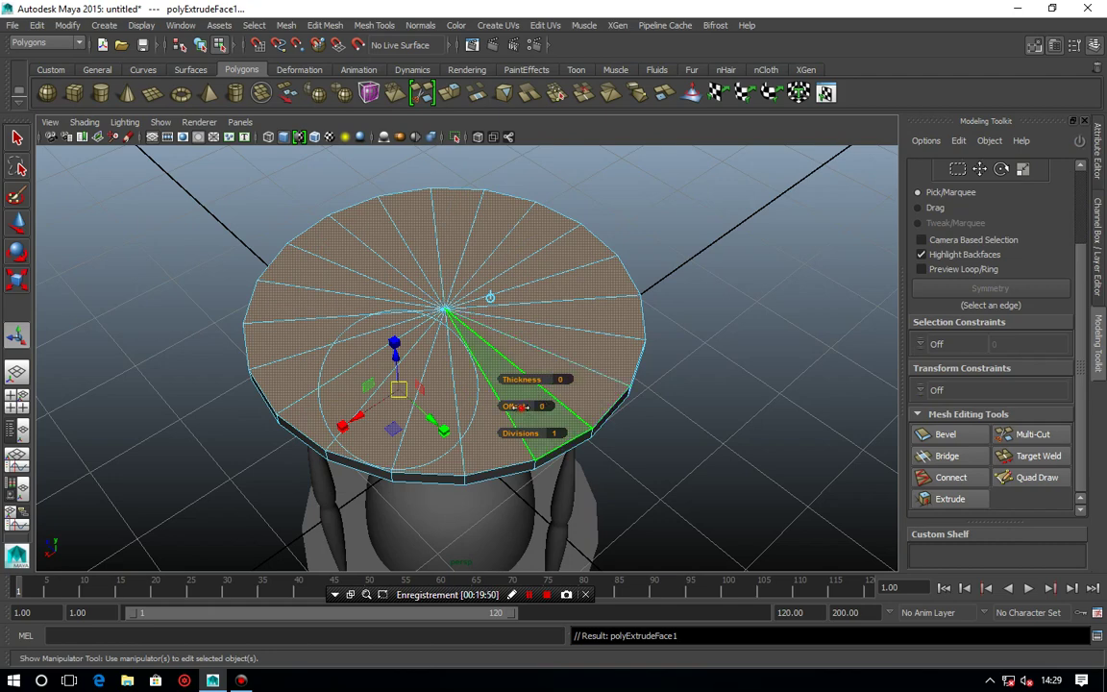
{"action": "left_click_drag", "start_coordinate": [519, 406], "coordinate": [545, 415]}
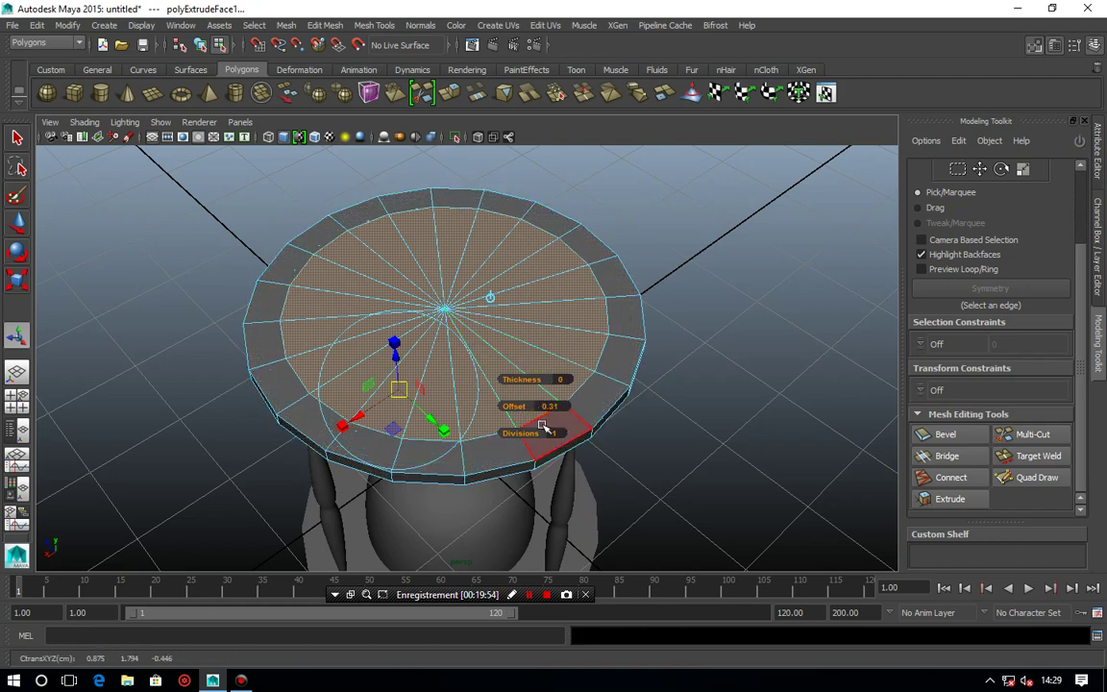
{"action": "left_click", "coordinate": [559, 435]}
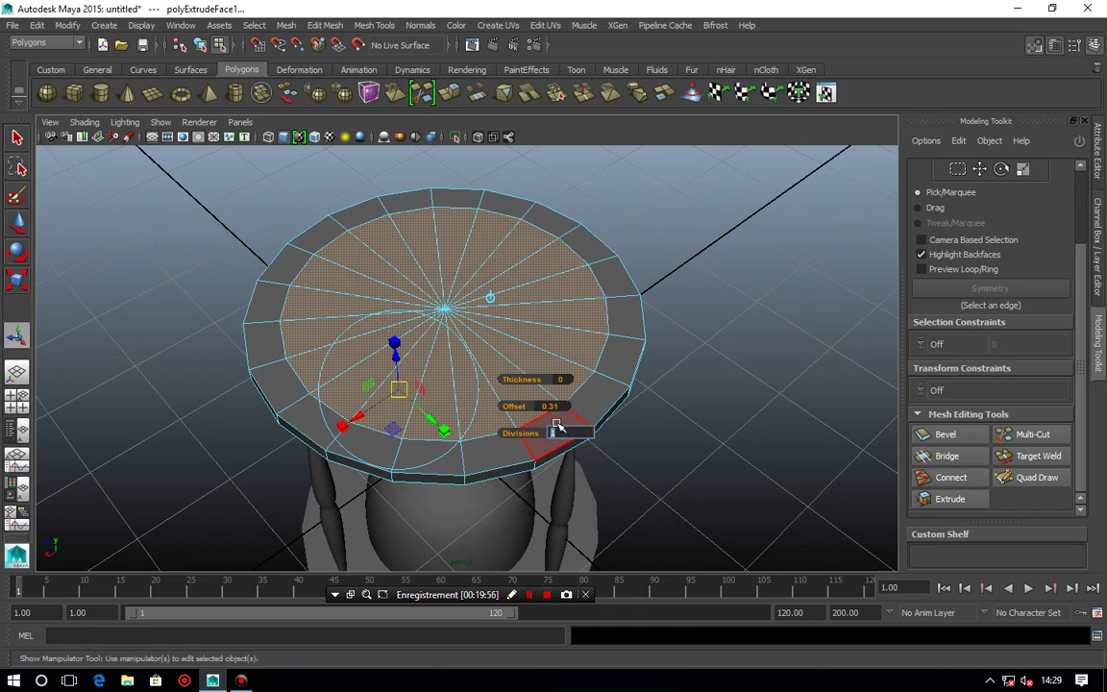
{"action": "type", "text": "3"}
{"action": "key", "text": "Return"}
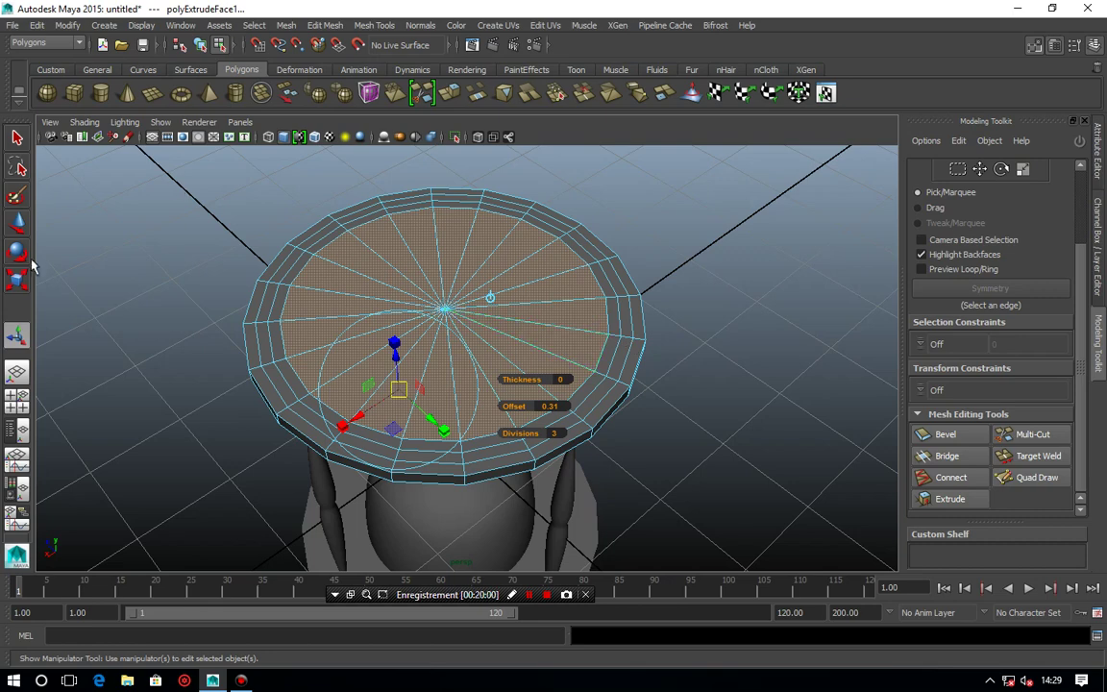
{"action": "left_click", "coordinate": [16, 222]}
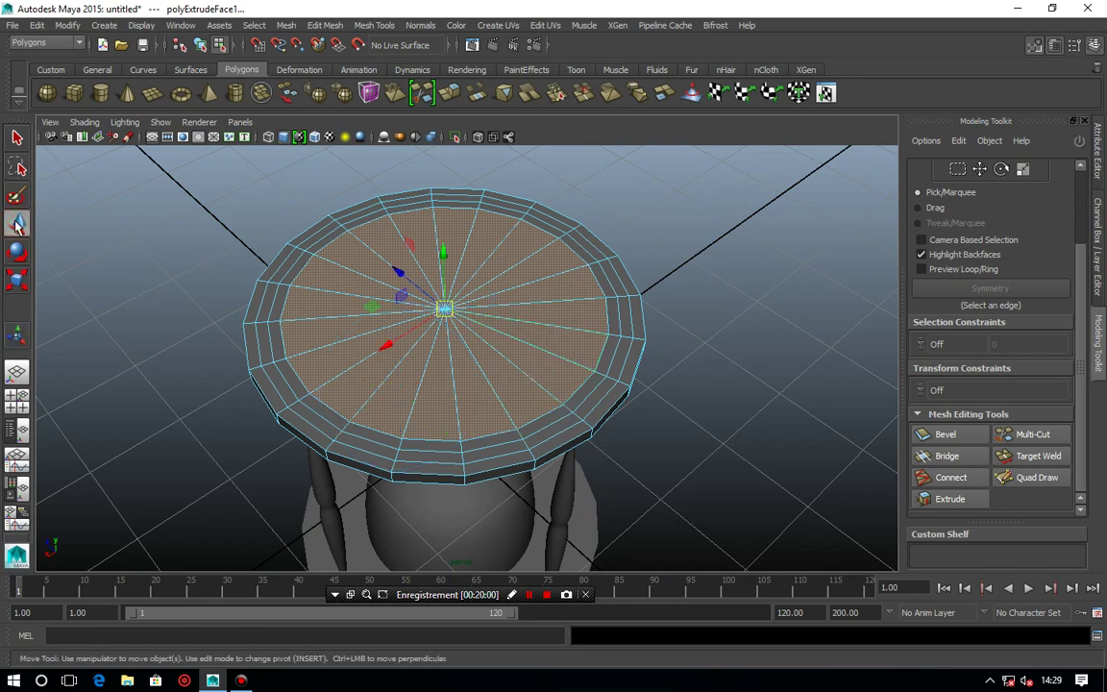
Extrude the inner top faces again with a thickness of 0.04.
{"action": "left_click", "coordinate": [370, 25]}
{"action": "mouse_move", "coordinate": [325, 25]}
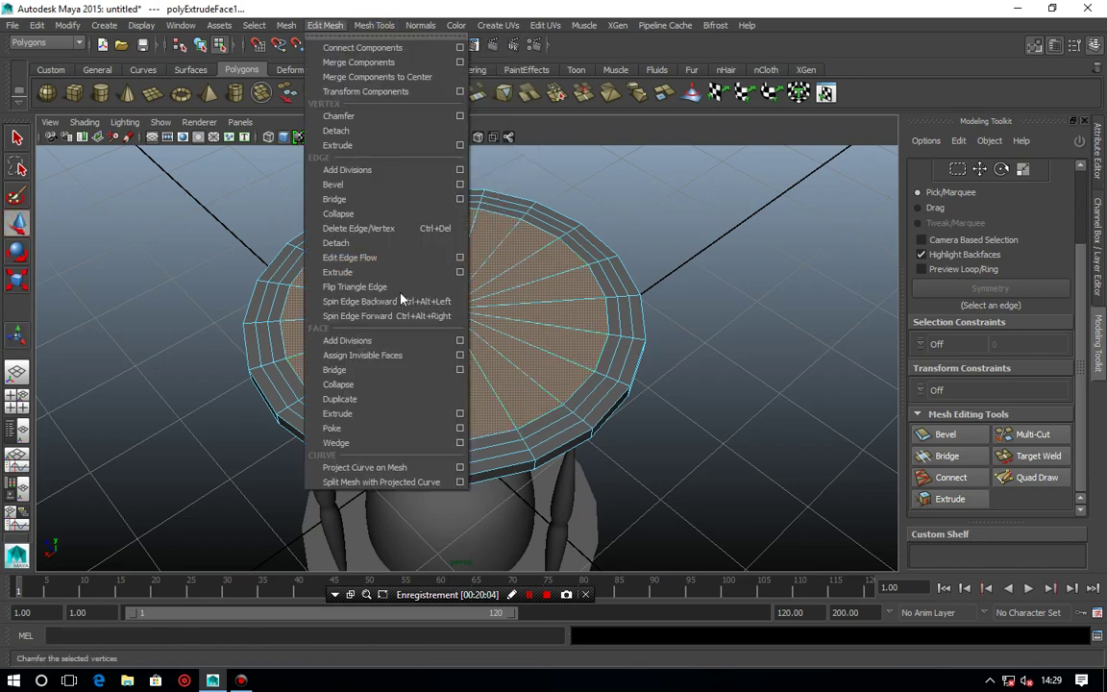
{"action": "left_click", "coordinate": [338, 413]}
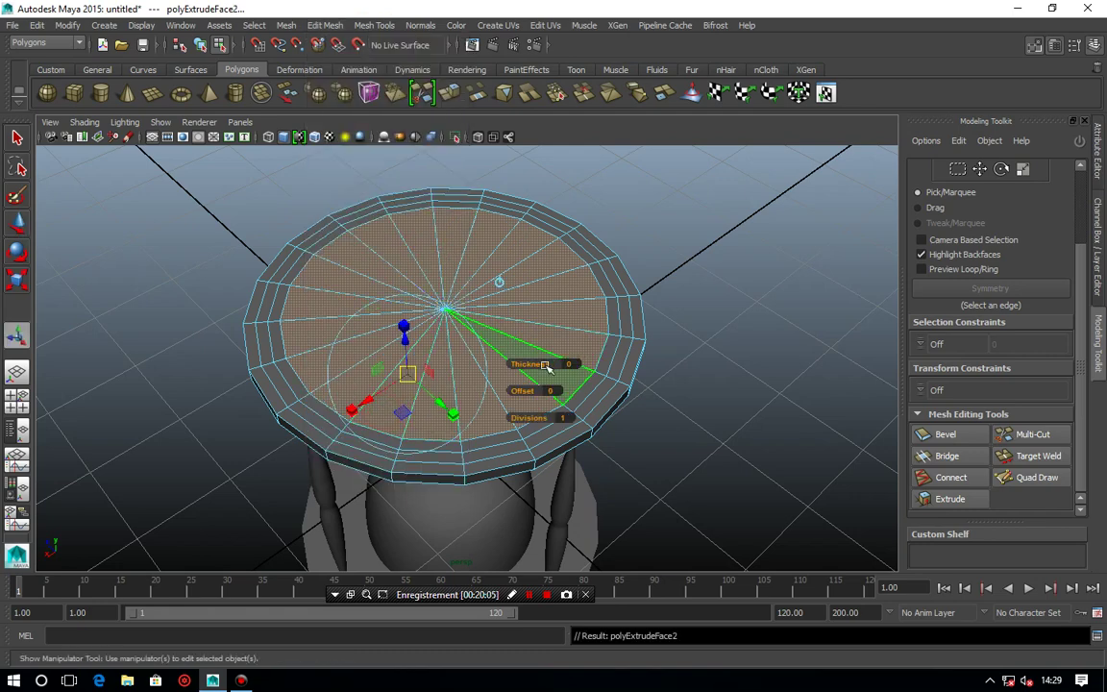
{"action": "left_click_drag", "start_coordinate": [546, 366], "coordinate": [544, 366]}
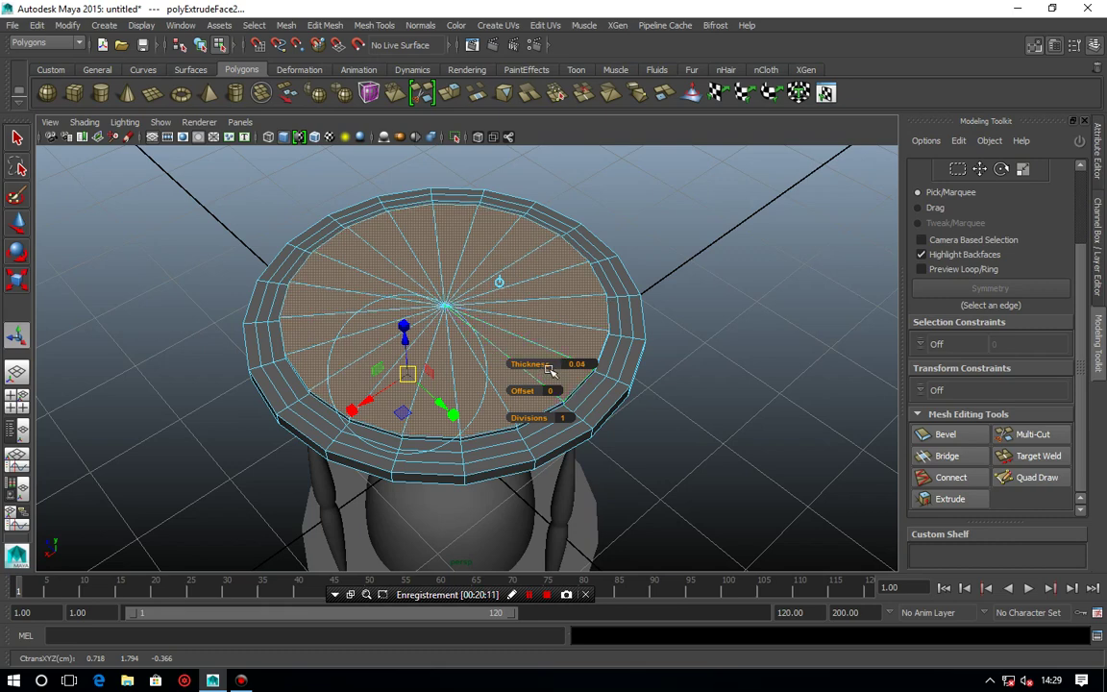
{"action": "left_click", "coordinate": [18, 227]}
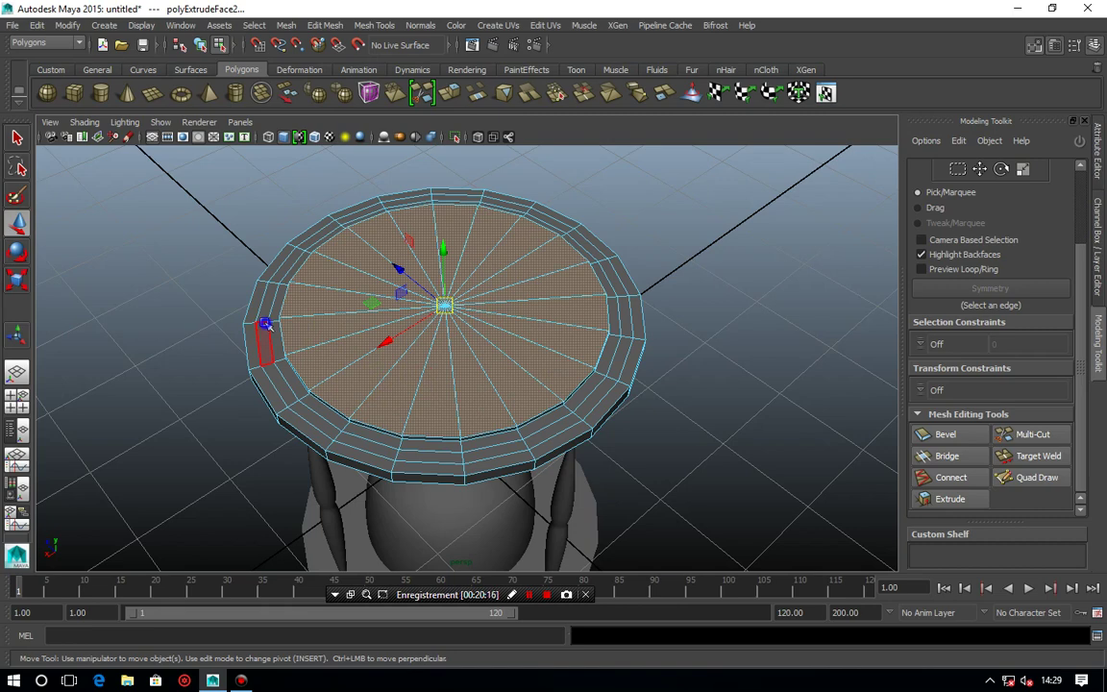
Select the disc's outer rim edge loop and convert it to its 40 faces.
{"action": "right_click_drag", "start_coordinate": [261, 322], "coordinate": [206, 321]}
{"action": "left_click", "coordinate": [261, 322]}
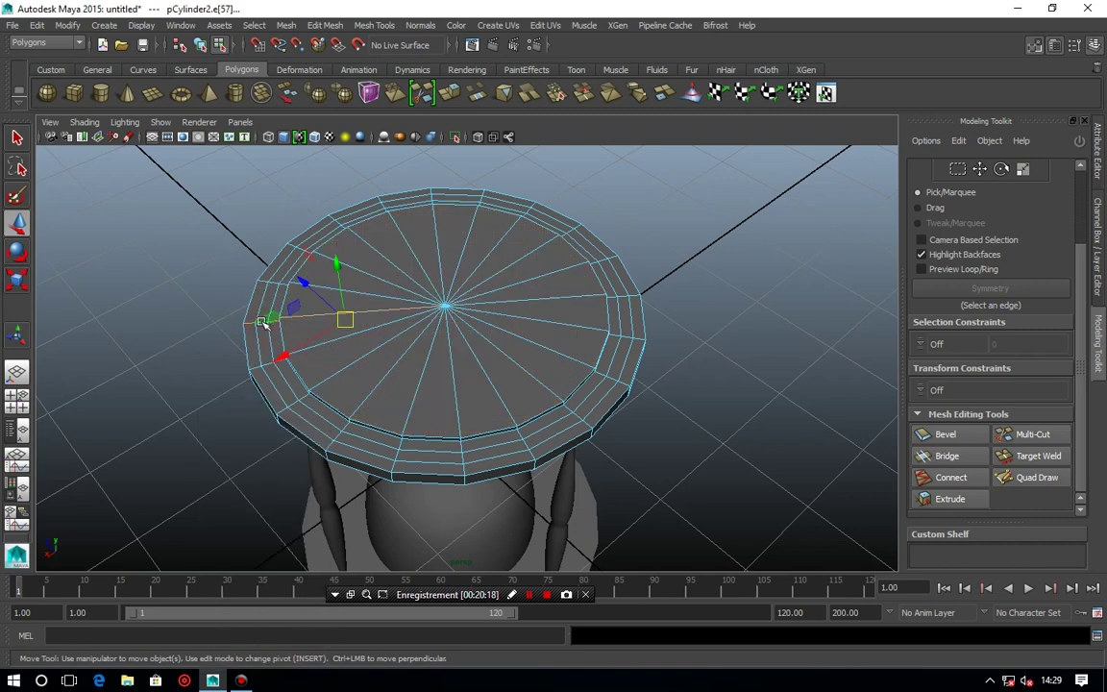
{"action": "left_click", "coordinate": [250, 348]}
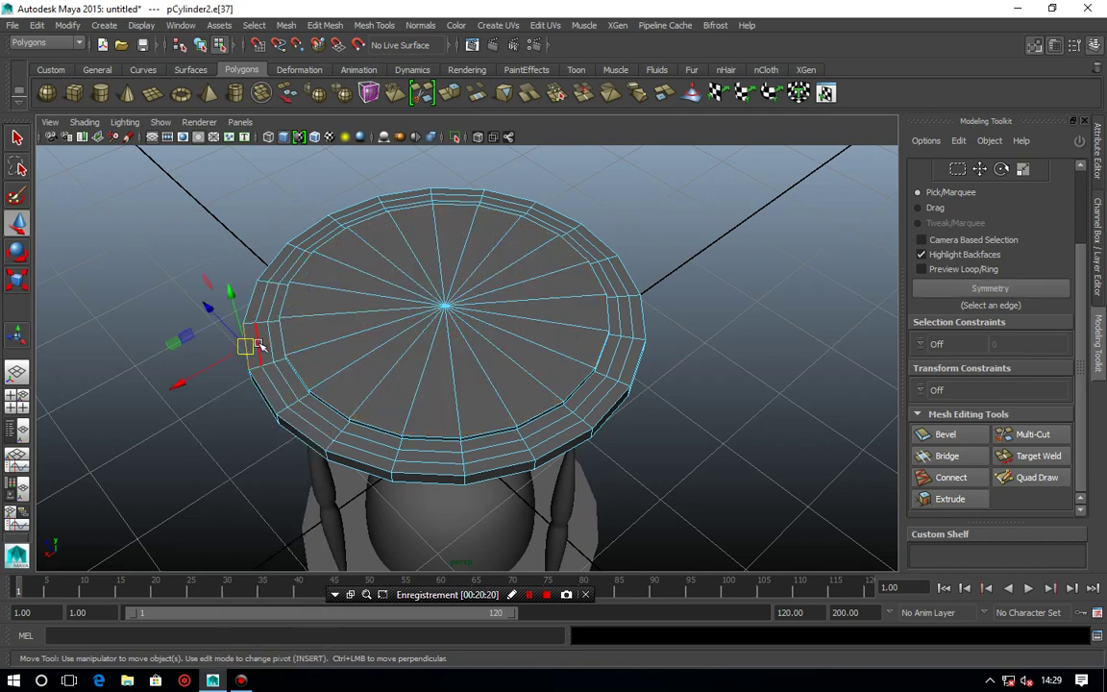
{"action": "double_click", "coordinate": [258, 334]}
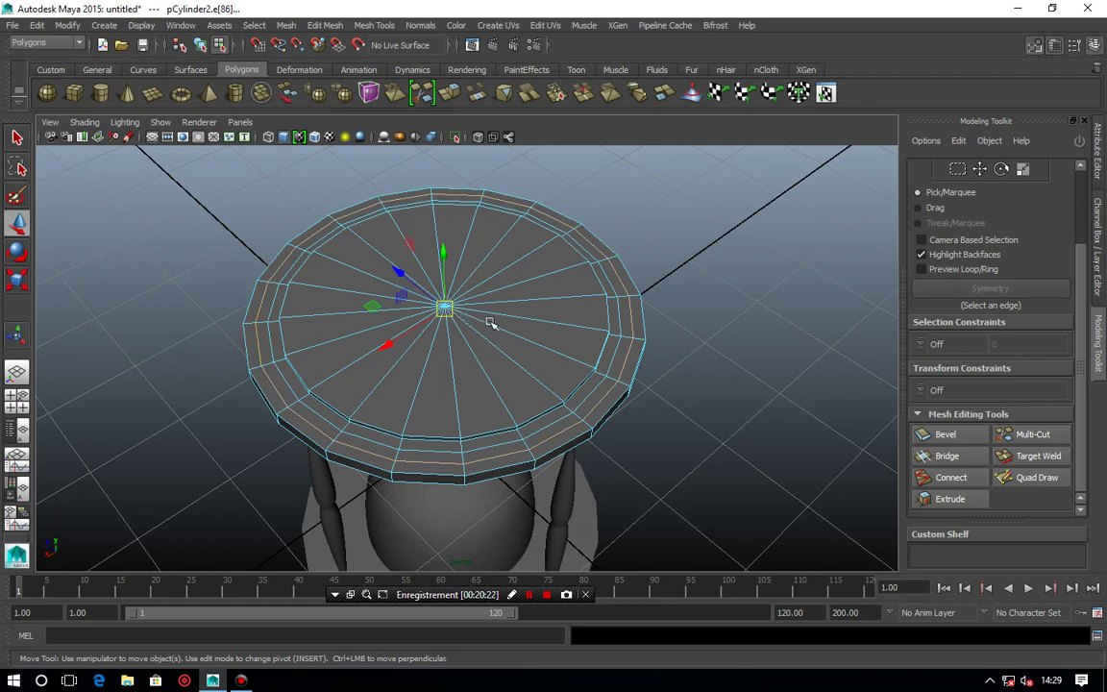
{"action": "left_click_drag", "start_coordinate": [489, 321], "coordinate": [593, 302], "text": "alt"}
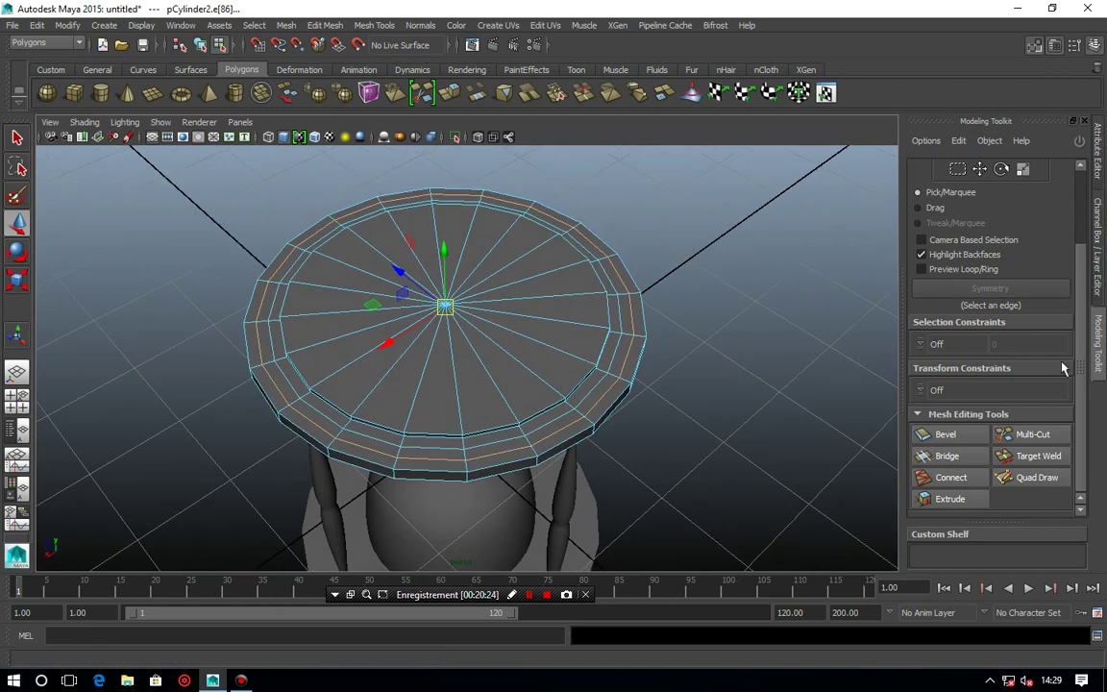
{"action": "scroll", "coordinate": [1084, 341], "scroll_direction": "up", "scroll_amount": 3}
{"action": "left_click", "coordinate": [1035, 208]}
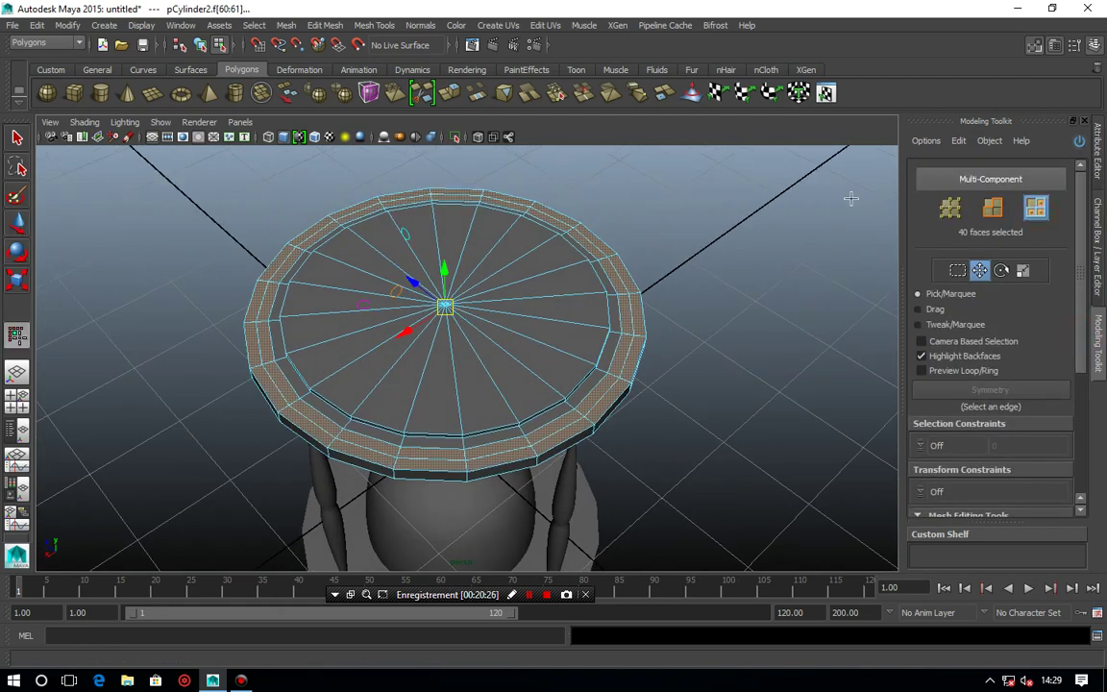
{"action": "mouse_move", "coordinate": [509, 303]}
{"action": "left_mouse_down", "text": "alt"}
{"action": "mouse_move", "coordinate": [601, 272]}
{"action": "mouse_move", "coordinate": [634, 288]}
{"action": "left_mouse_up", "text": "alt"}
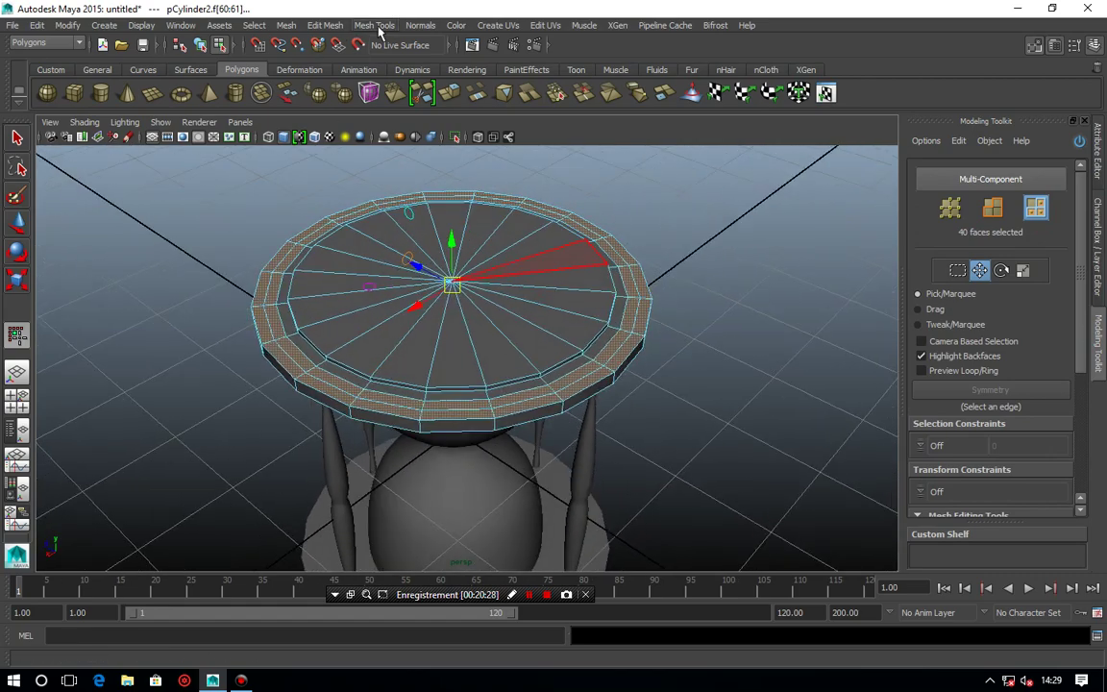
Extrude the 40 rim faces with offset 0.05 and thickness 0.02, then deselect.
{"action": "left_click", "coordinate": [327, 26]}
{"action": "left_click", "coordinate": [337, 414]}
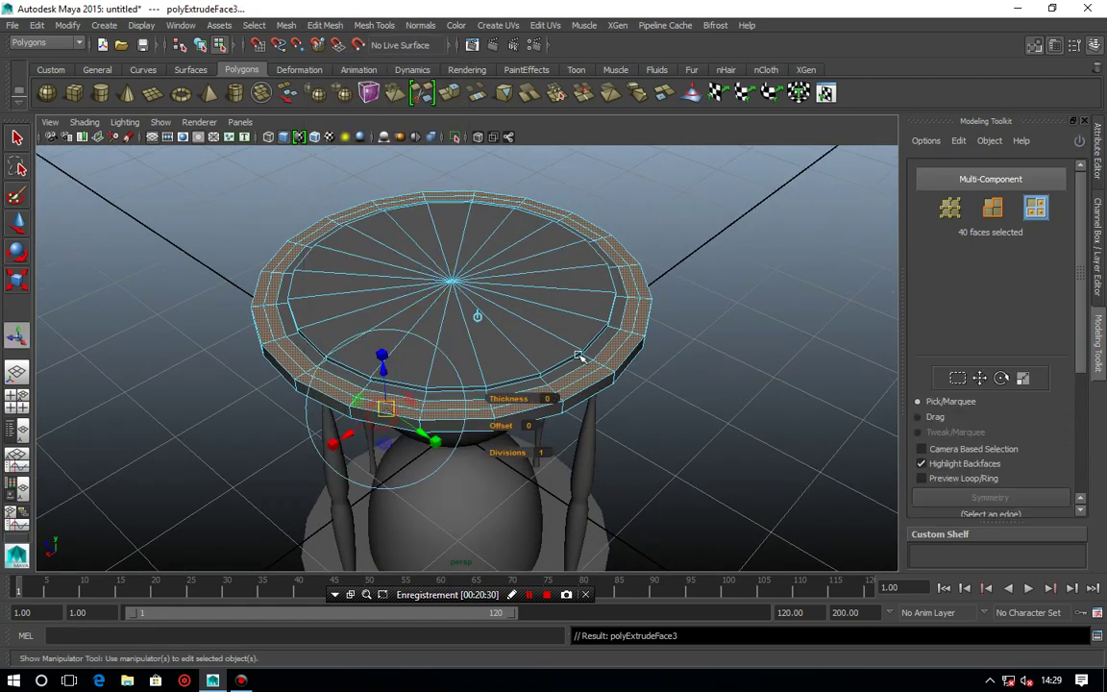
{"action": "left_click_drag", "start_coordinate": [498, 429], "coordinate": [509, 426]}
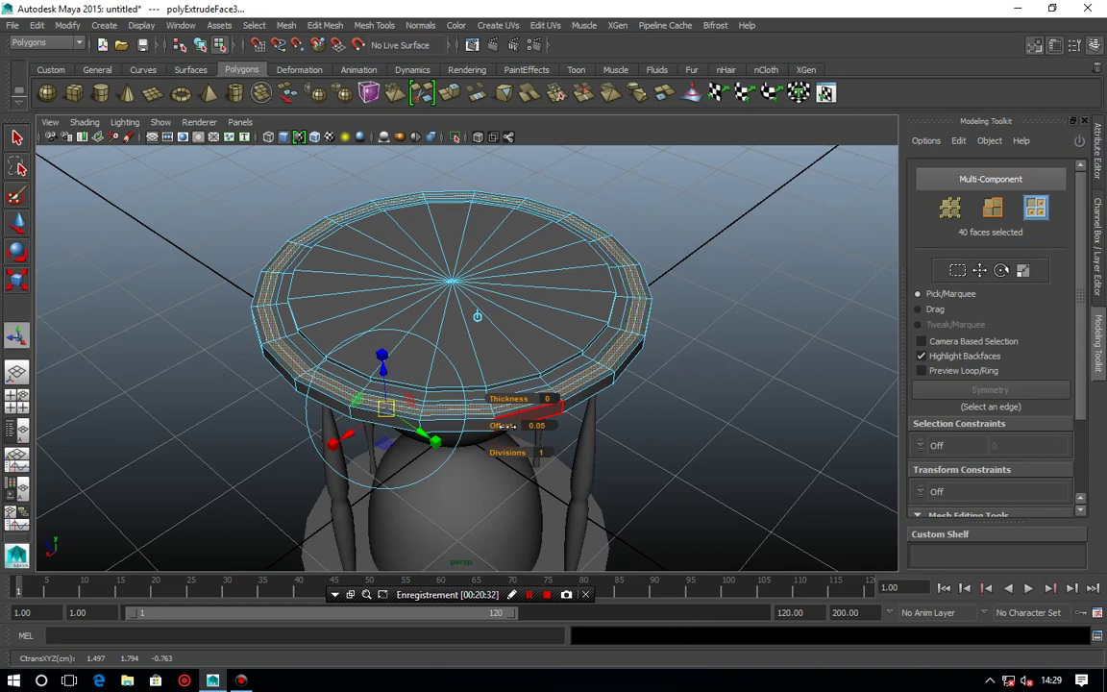
{"action": "left_click_drag", "start_coordinate": [507, 398], "coordinate": [509, 398]}
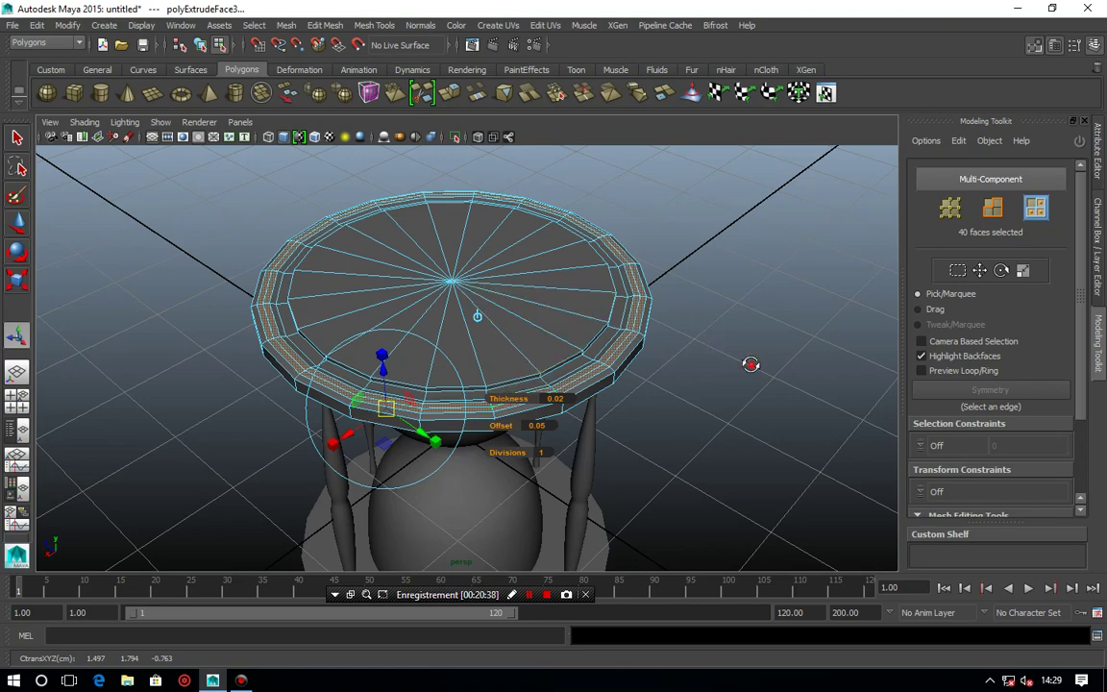
{"action": "mouse_move", "coordinate": [752, 365]}
{"action": "left_mouse_down", "text": "alt"}
{"action": "mouse_move", "coordinate": [684, 341]}
{"action": "mouse_move", "coordinate": [725, 289]}
{"action": "mouse_move", "coordinate": [636, 319]}
{"action": "mouse_move", "coordinate": [502, 292]}
{"action": "left_mouse_up", "text": "alt"}
{"action": "left_click", "coordinate": [726, 289]}
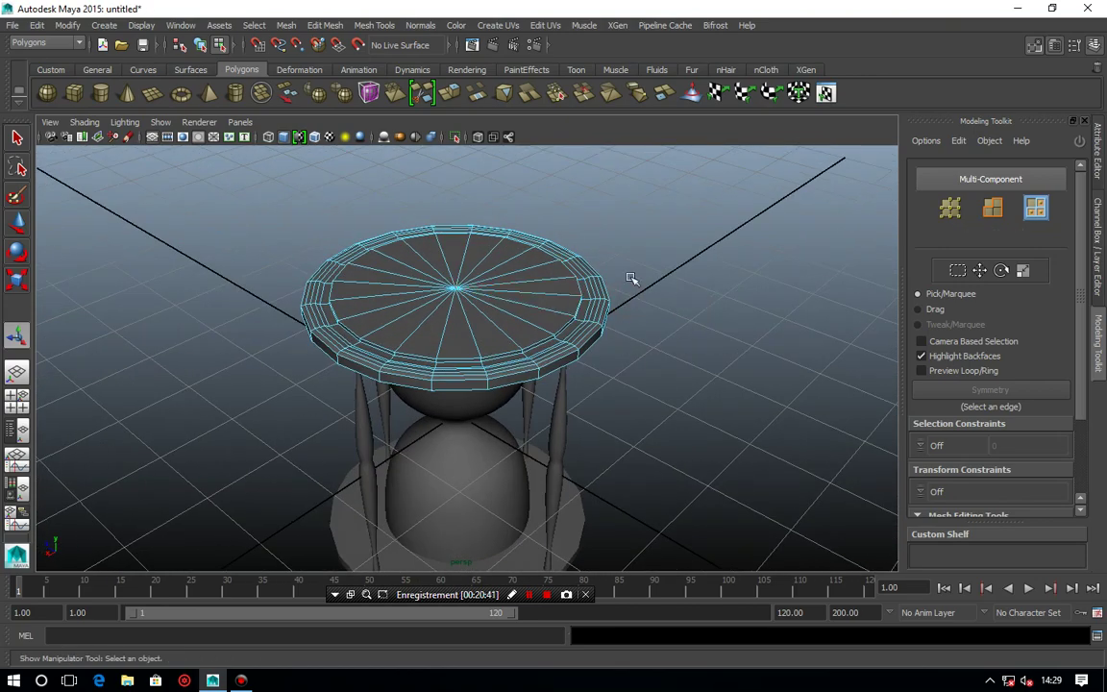
Turn on smooth preview and return to Object Mode to view the whole hourglass.
{"action": "key", "text": "3"}
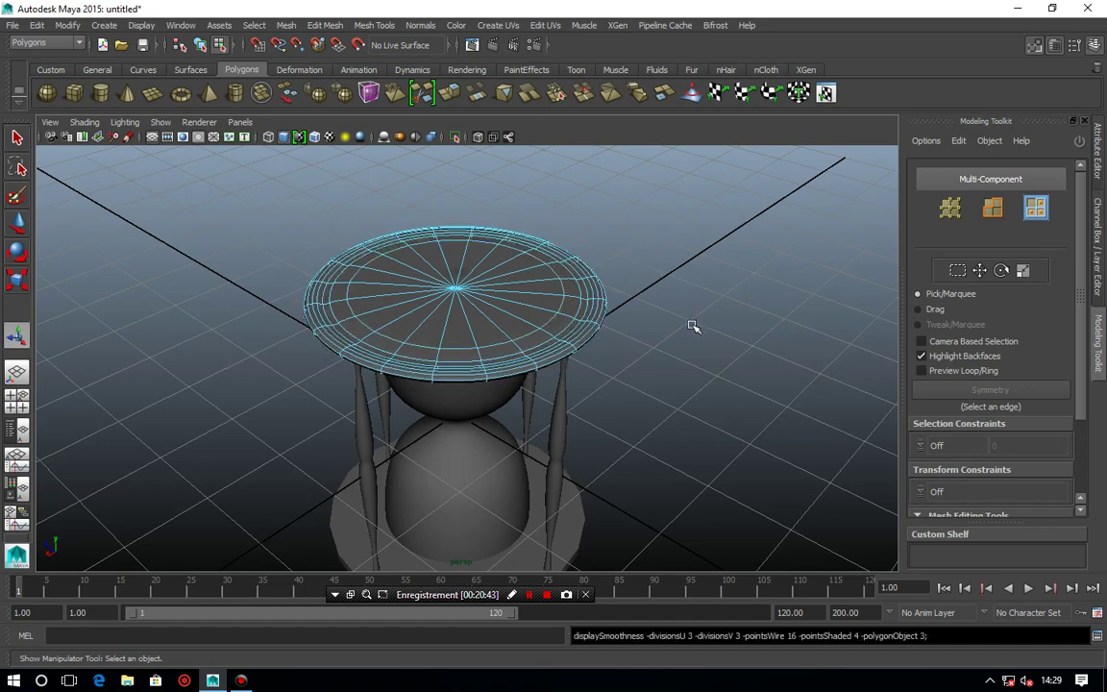
{"action": "mouse_move", "coordinate": [694, 327]}
{"action": "left_mouse_down", "text": "alt"}
{"action": "mouse_move", "coordinate": [663, 308]}
{"action": "mouse_move", "coordinate": [662, 321]}
{"action": "left_mouse_up", "text": "alt"}
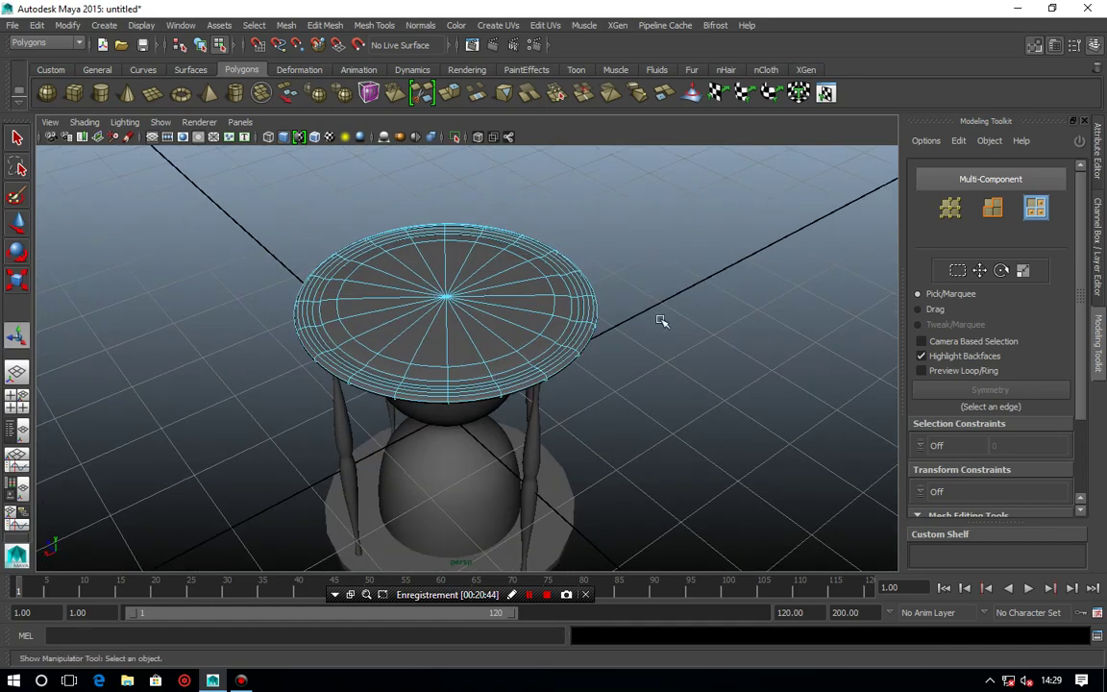
{"action": "left_click", "coordinate": [18, 222]}
{"action": "right_click", "coordinate": [387, 299]}
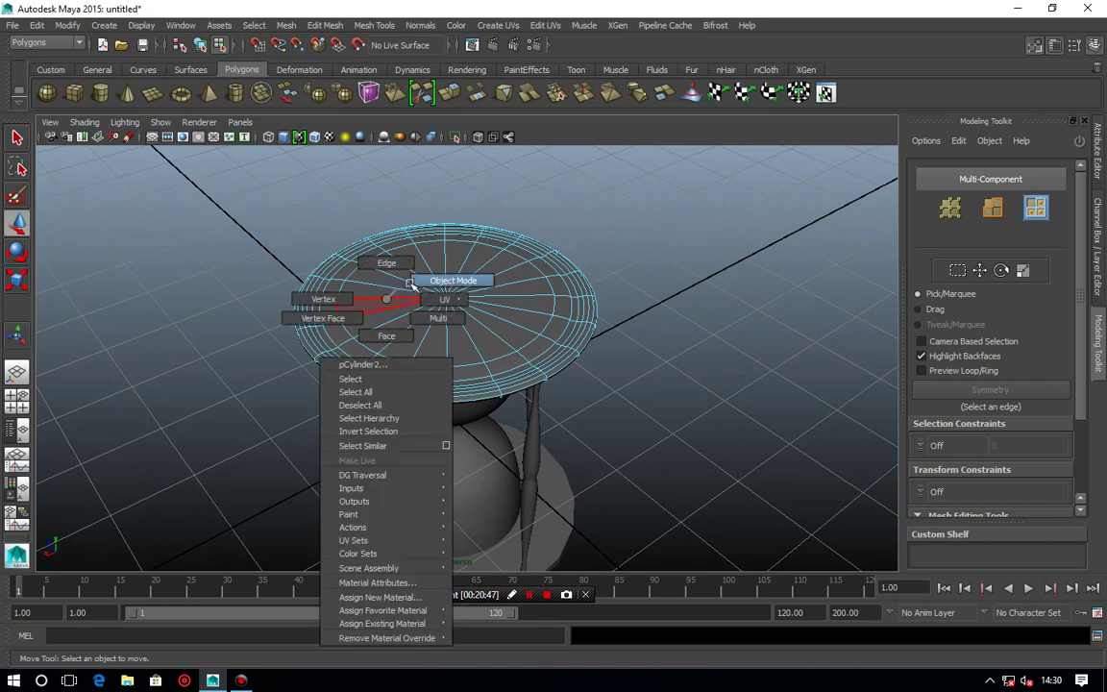
{"action": "left_click", "coordinate": [411, 284]}
{"action": "mouse_move", "coordinate": [652, 410]}
{"action": "left_mouse_down", "text": "alt"}
{"action": "mouse_move", "coordinate": [564, 456]}
{"action": "mouse_move", "coordinate": [614, 257]}
{"action": "mouse_move", "coordinate": [583, 455]}
{"action": "mouse_move", "coordinate": [560, 363]}
{"action": "mouse_move", "coordinate": [272, 250]}
{"action": "mouse_move", "coordinate": [173, 163]}
{"action": "left_mouse_up", "text": "alt"}
{"action": "scroll", "coordinate": [588, 450], "scroll_direction": "down", "scroll_amount": 3}
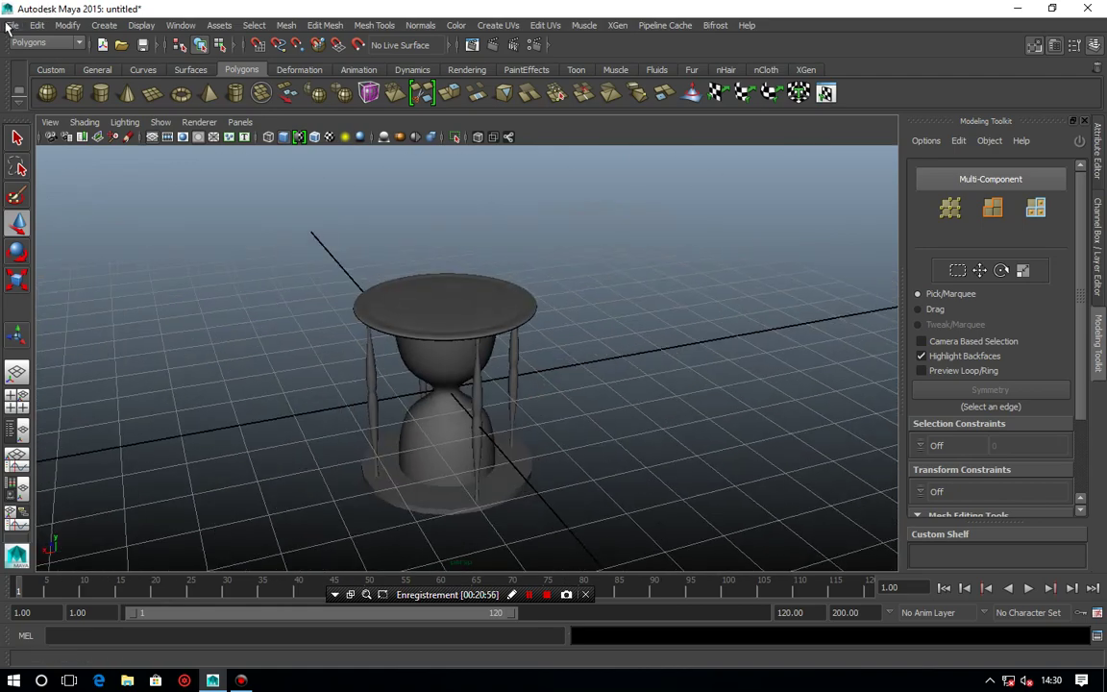
{"action": "left_click", "coordinate": [10, 26]}
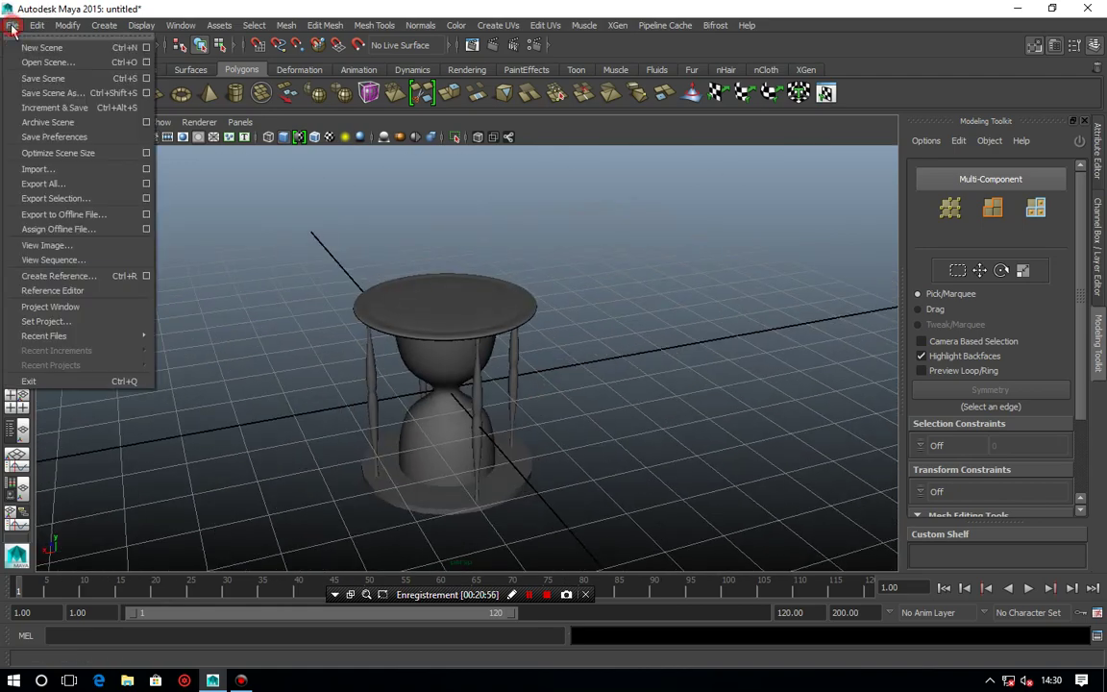
In Save Scene As, browse to the exercice maya 2015 folder on drive D:.
{"action": "left_click", "coordinate": [38, 93]}
{"action": "left_click_drag", "start_coordinate": [118, 77], "coordinate": [227, 121]}
{"action": "left_click", "coordinate": [146, 191]}
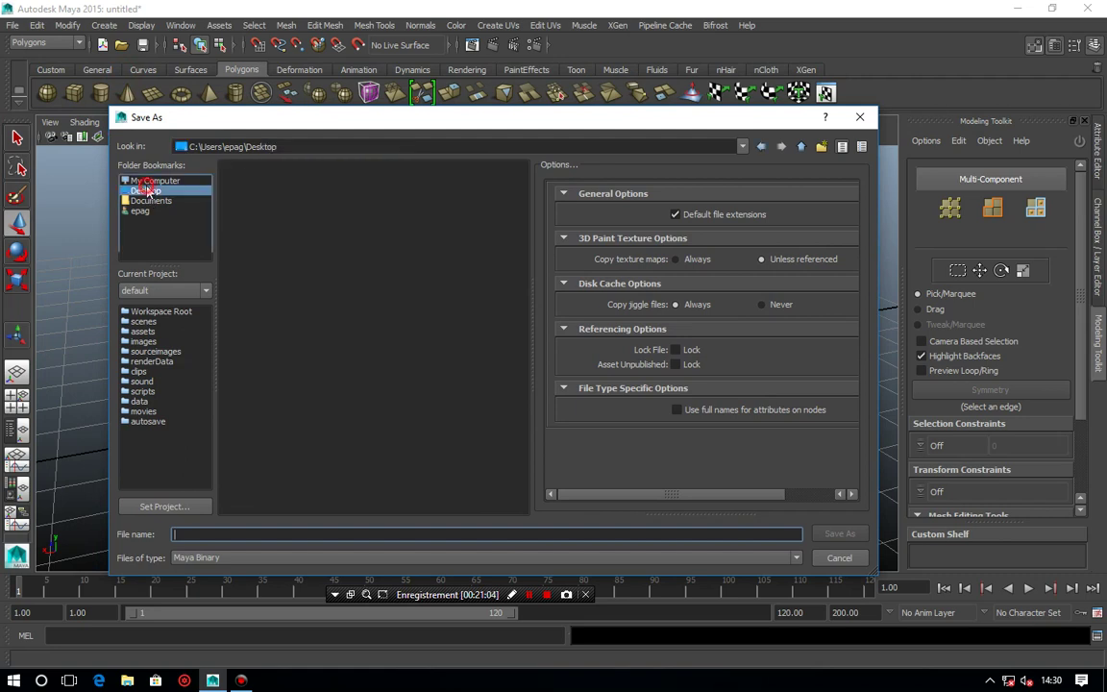
{"action": "left_click", "coordinate": [147, 182]}
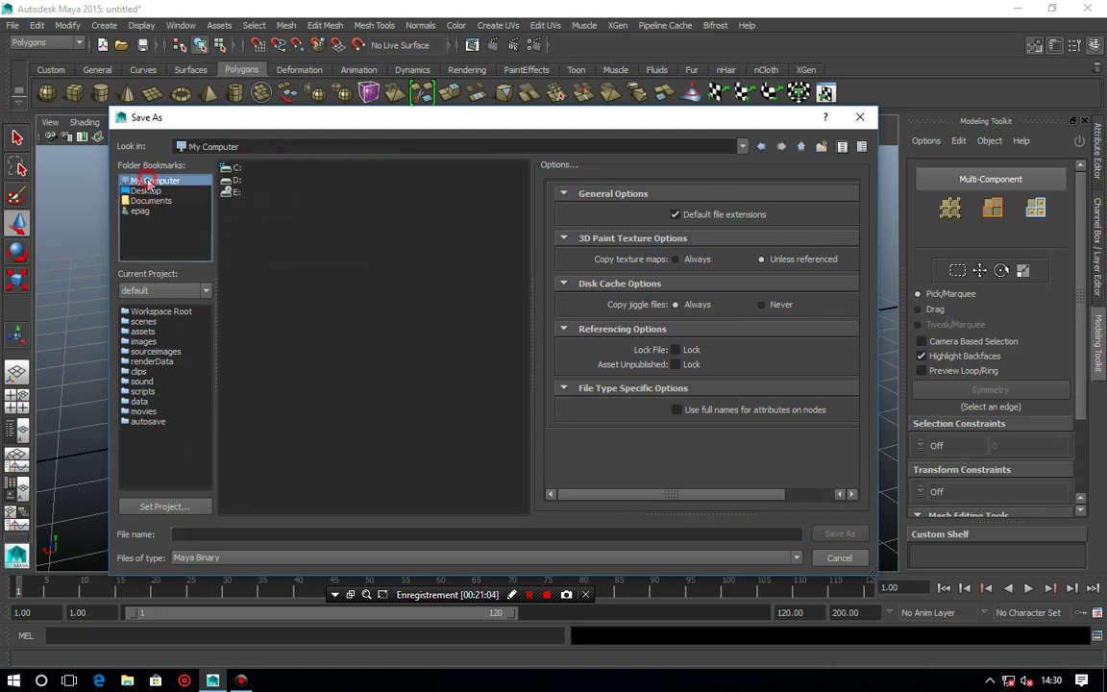
{"action": "double_click", "coordinate": [238, 181]}
{"action": "double_click", "coordinate": [246, 205]}
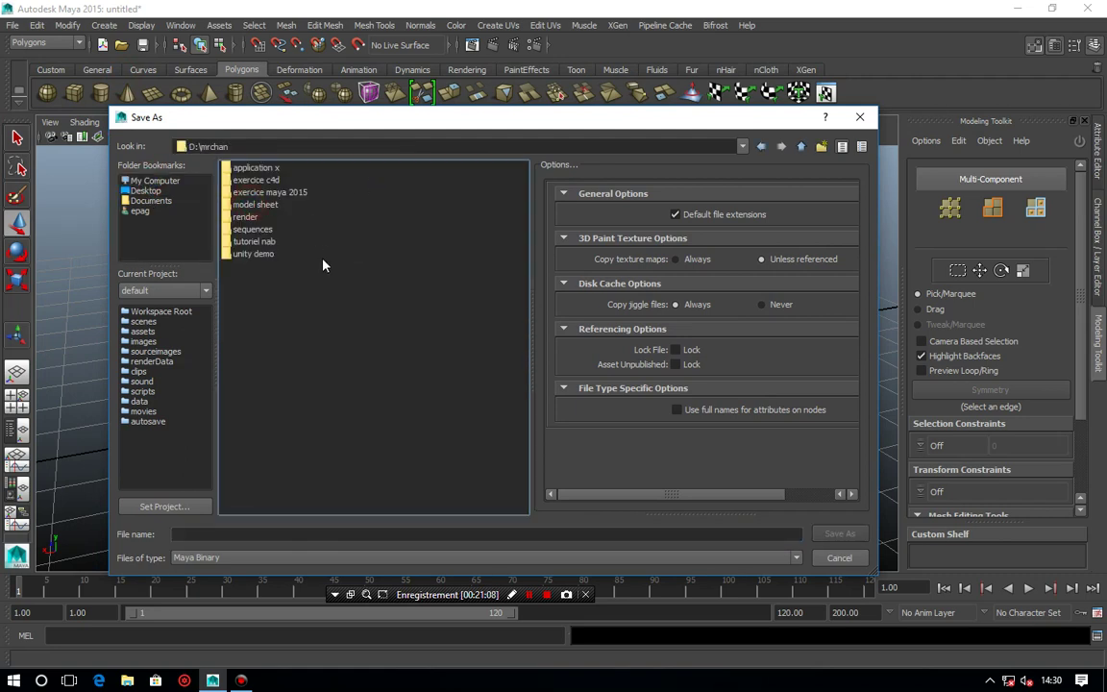
{"action": "double_click", "coordinate": [265, 191]}
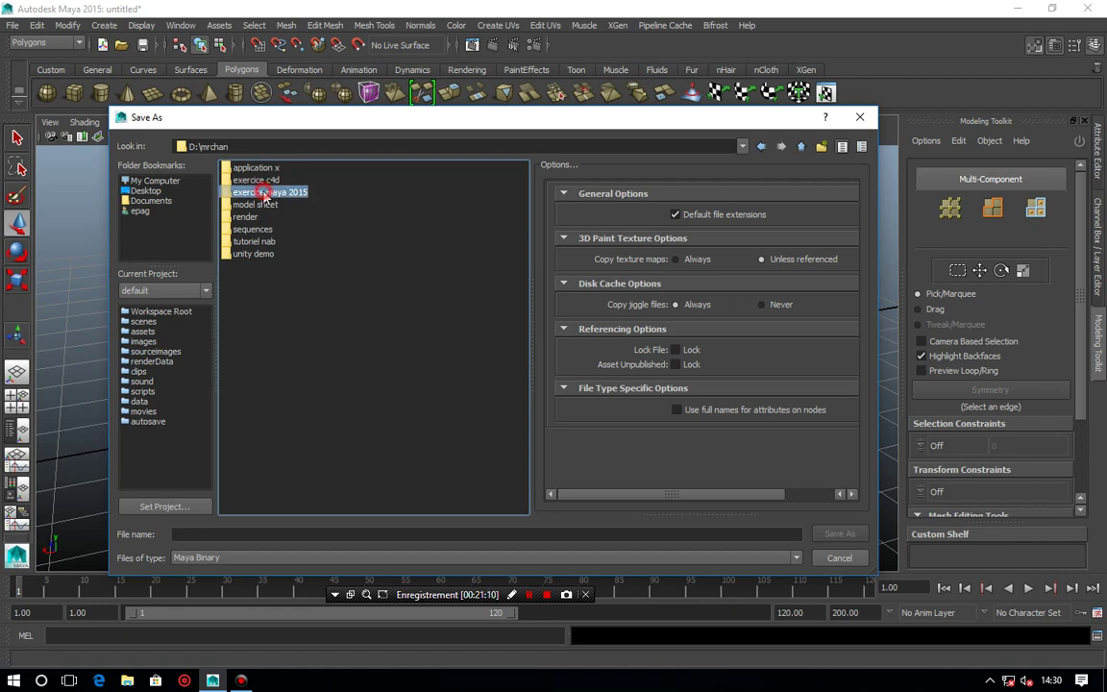
Save the scene as sablier.mb and minimize Maya.
{"action": "left_click", "coordinate": [575, 535]}
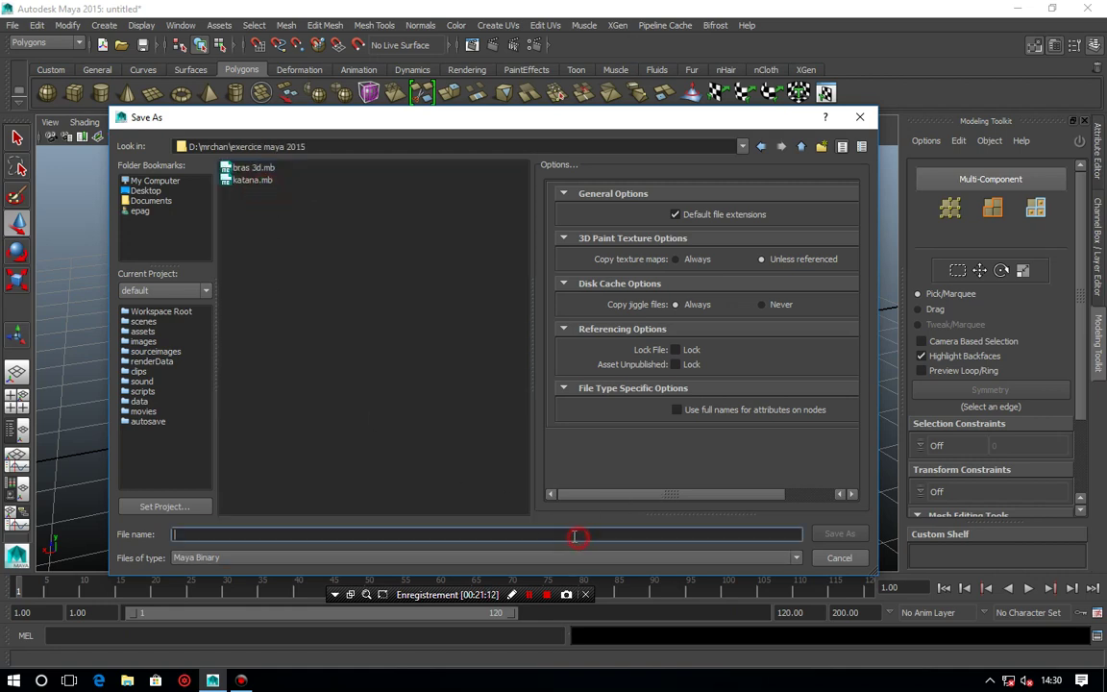
{"action": "type", "text": "sablier"}
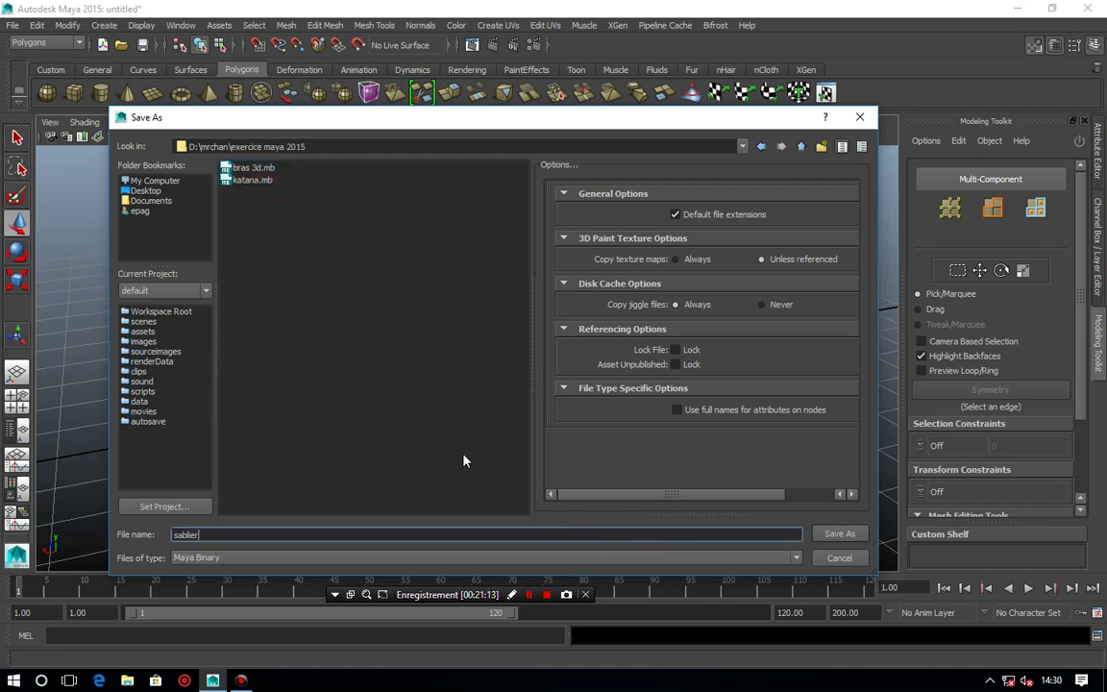
{"action": "left_click", "coordinate": [840, 537]}
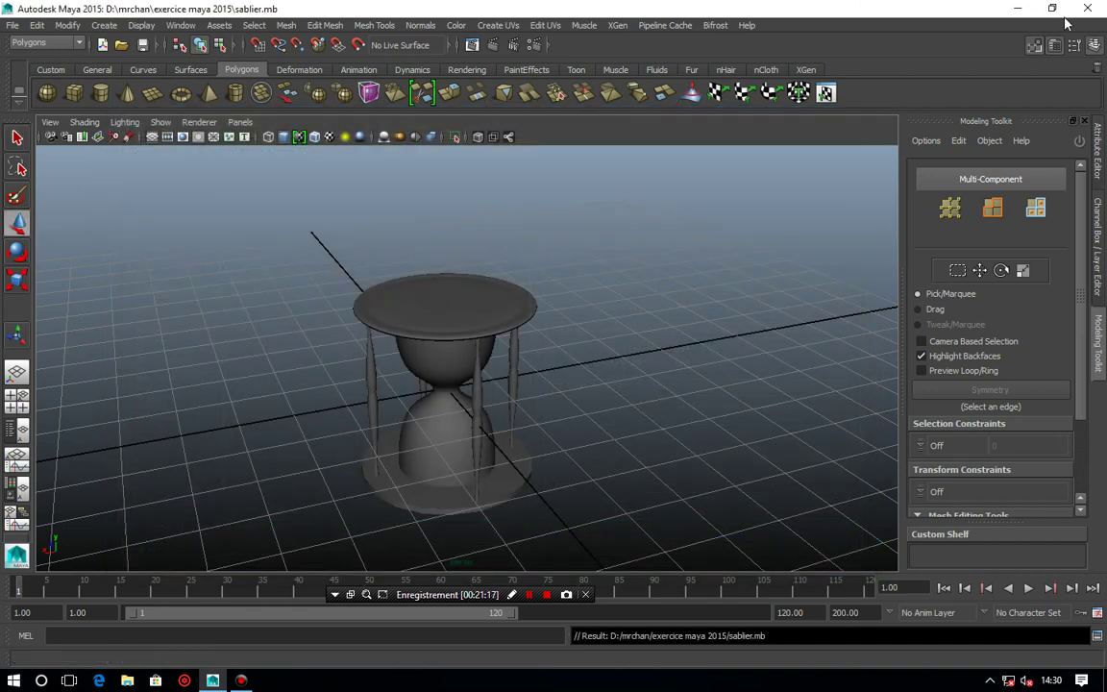
{"action": "left_click", "coordinate": [1017, 7]}
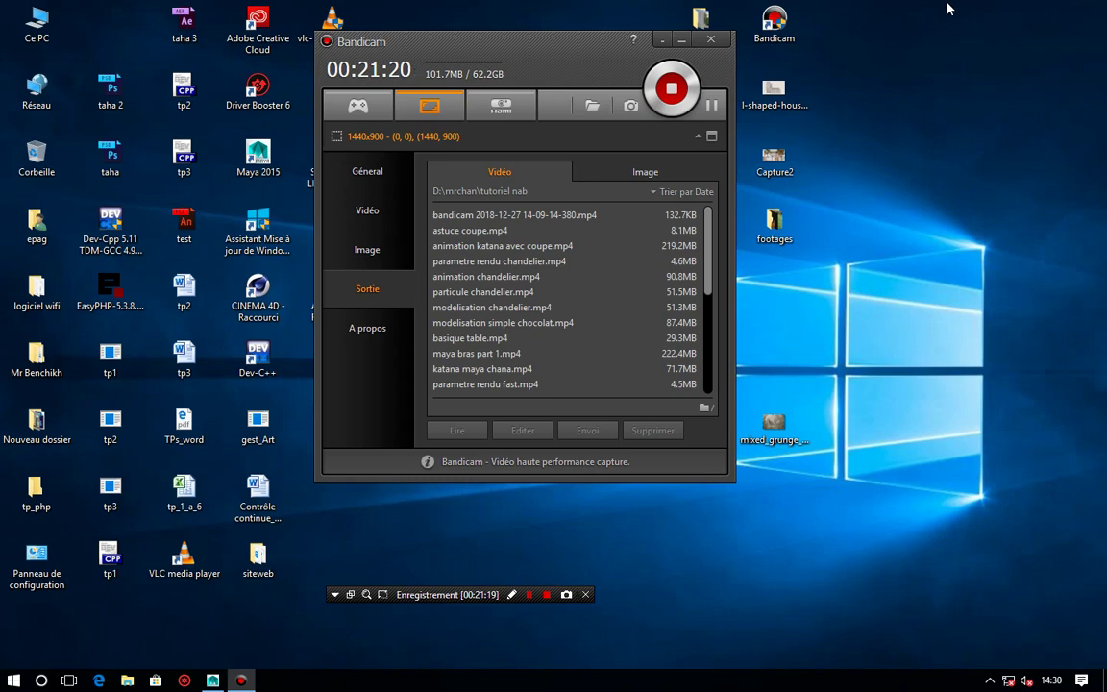